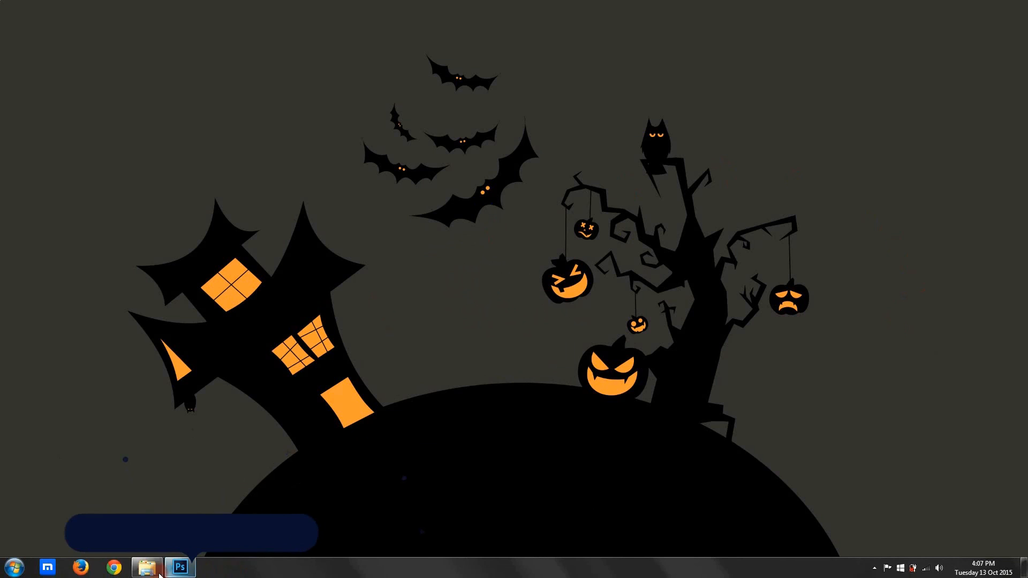
Examine the finished zombie portrait and its layer stack in Photoshop.
click(155, 570)
double_click(136, 89)
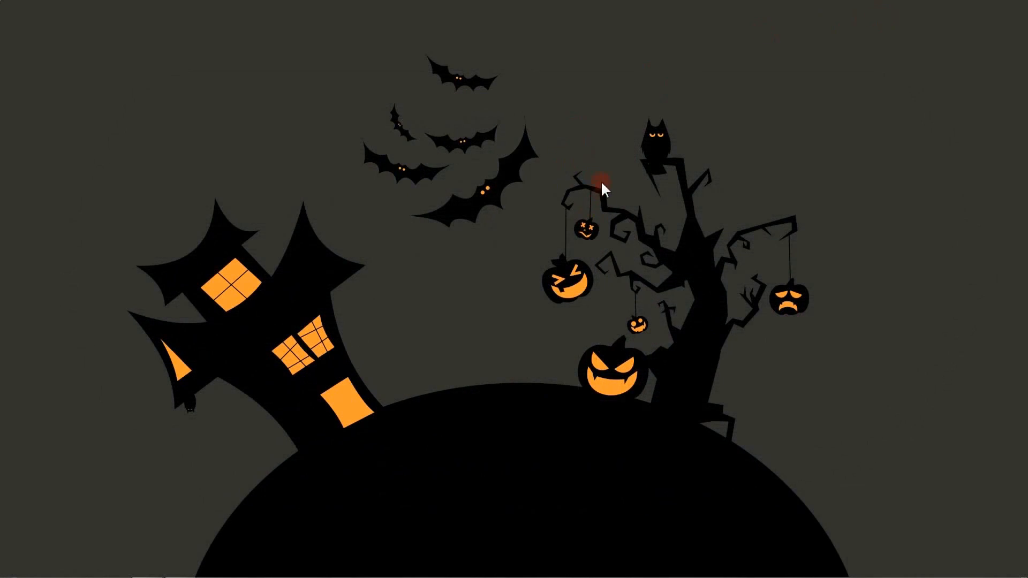
click(184, 568)
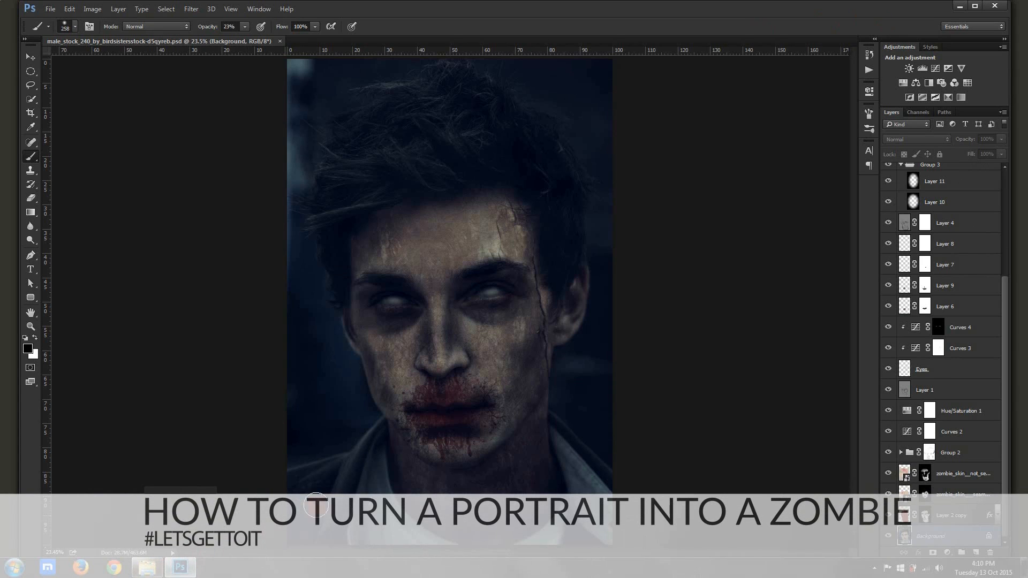
click(341, 465)
click(32, 156)
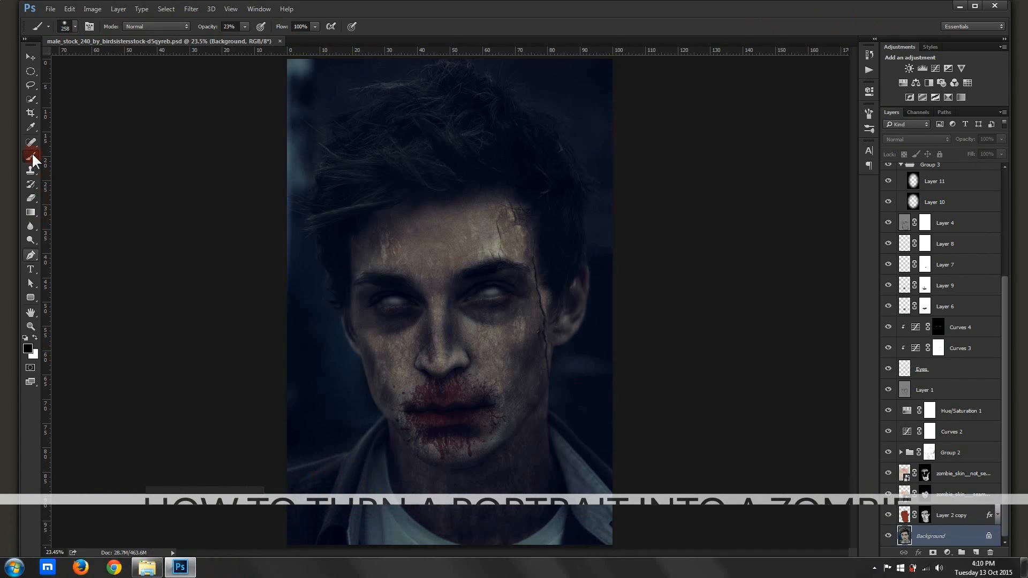
click(30, 57)
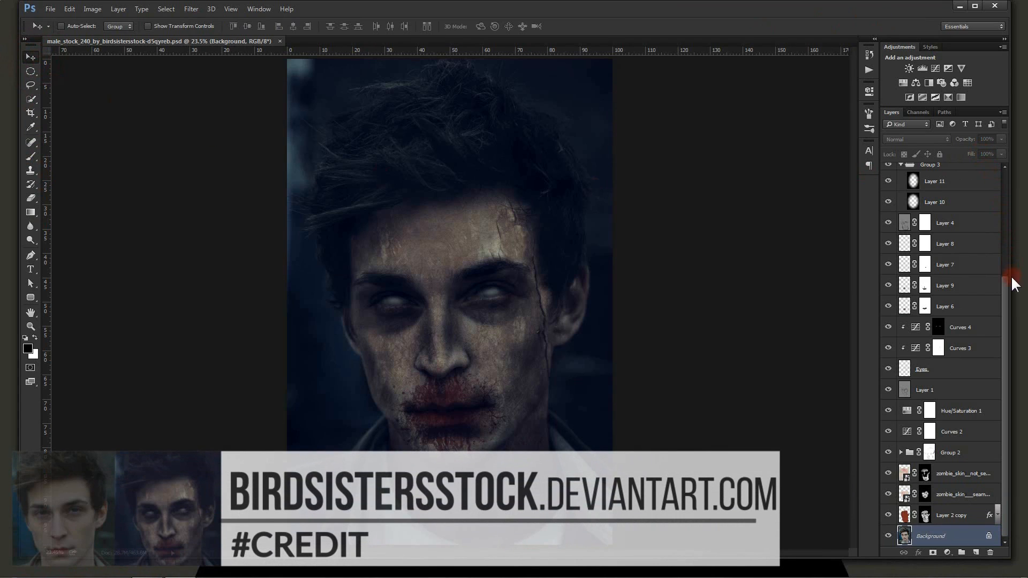
drag(1007, 297, 1018, 403)
mouse_move(357, 569)
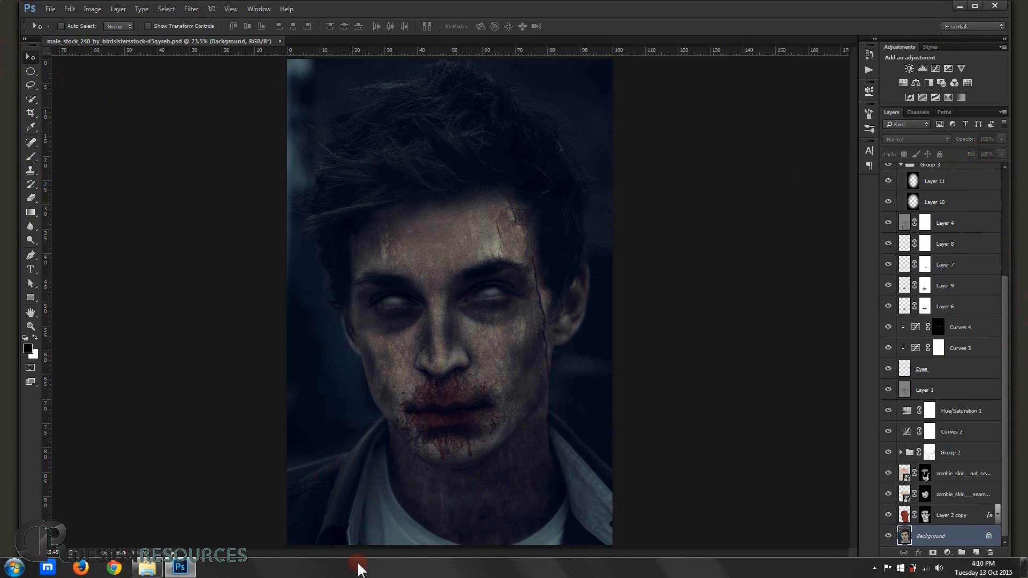
Open 1Bfr_infection.jpg from the Zombie TUT folder in Photoshop and fit it to the window.
click(147, 567)
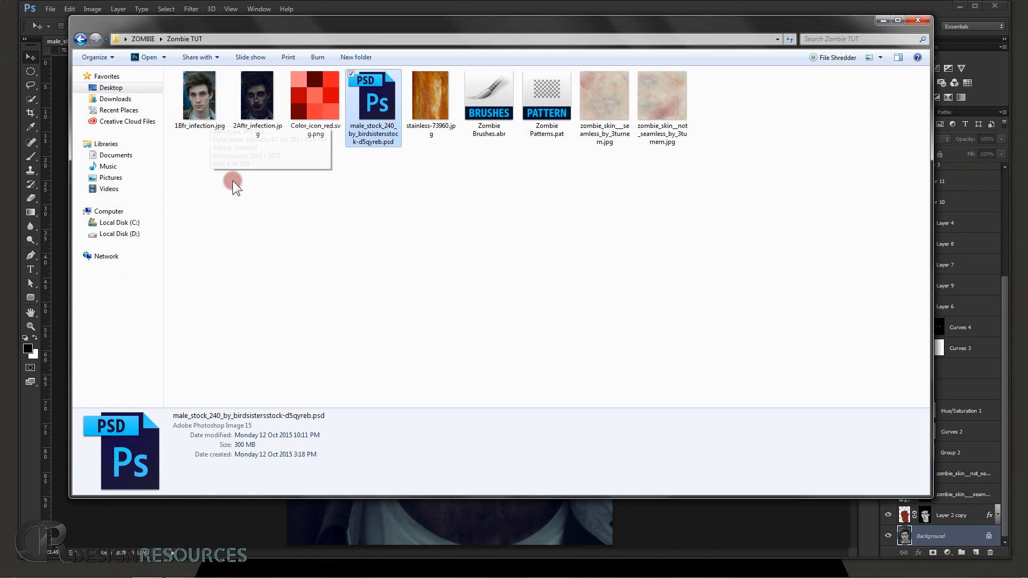
drag(198, 108, 31, 409)
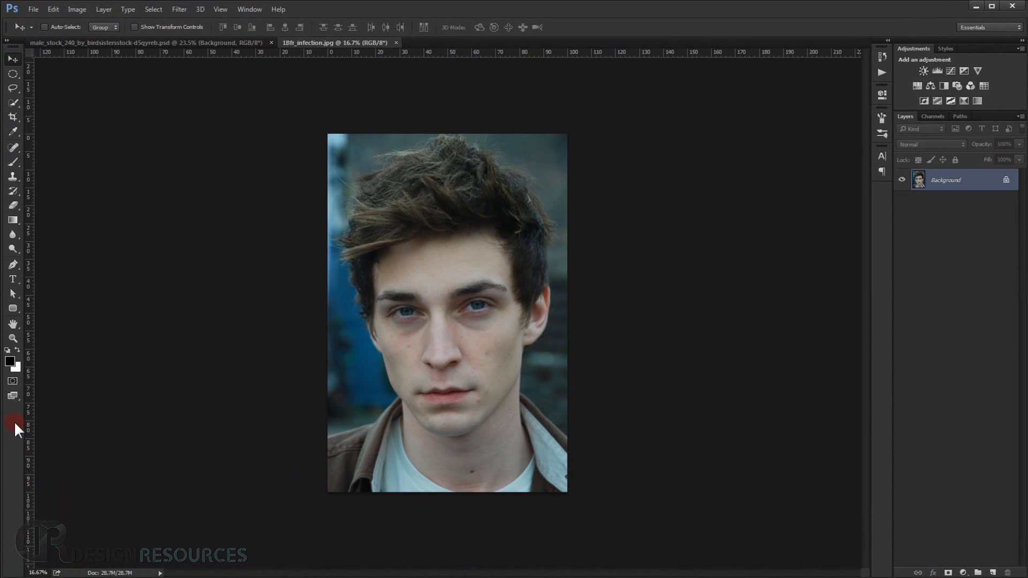
key(ctrl+0)
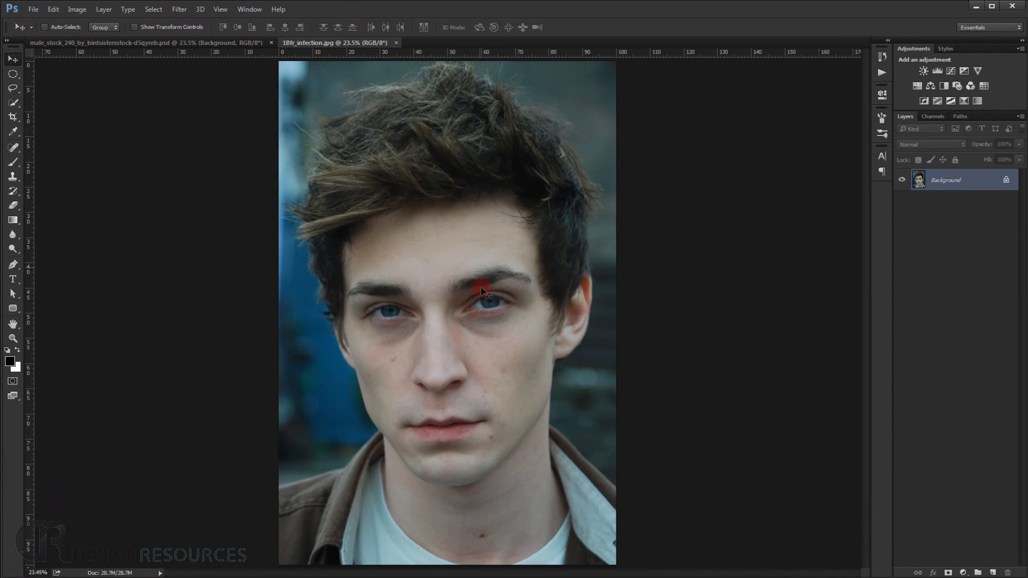
Add a Curves adjustment layer and pull the RGB curve down in the upper midtones to darken the portrait.
click(962, 572)
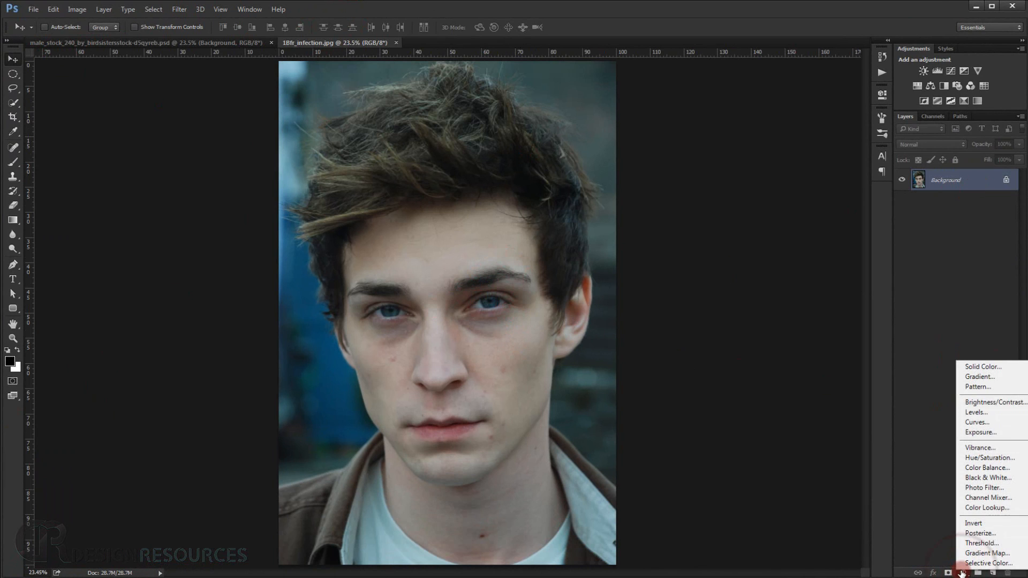
click(986, 422)
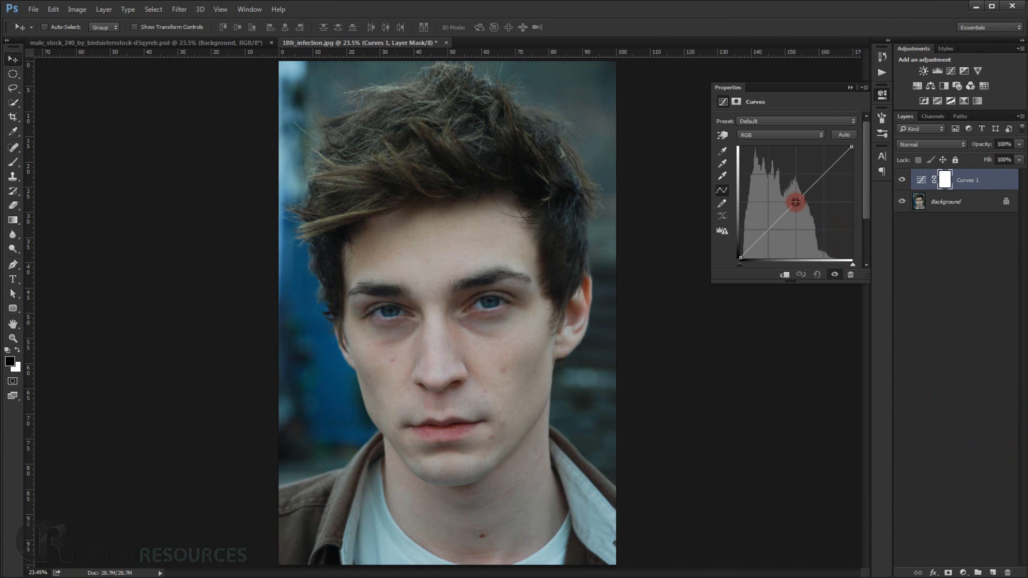
drag(795, 202, 807, 217)
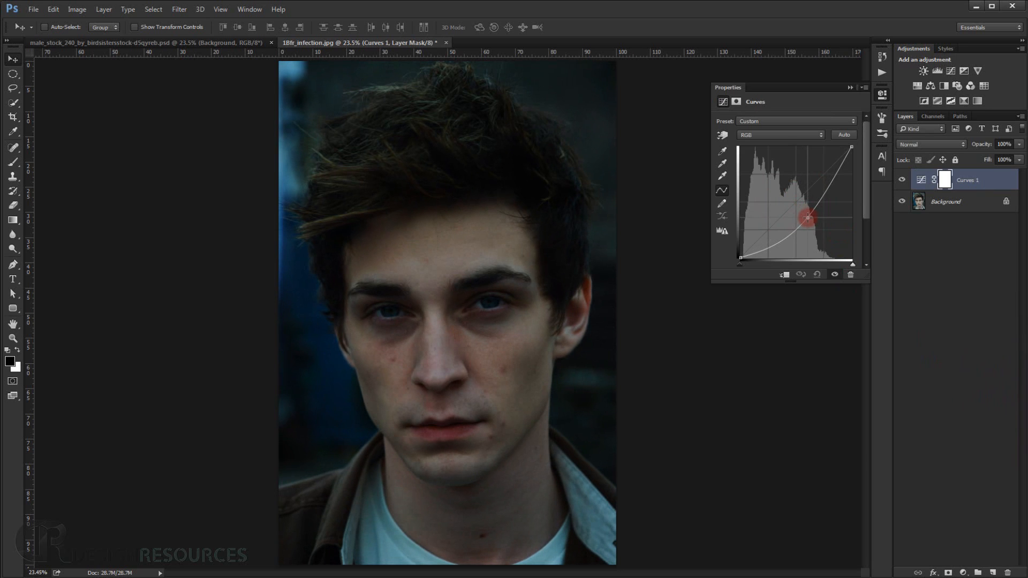
click(850, 87)
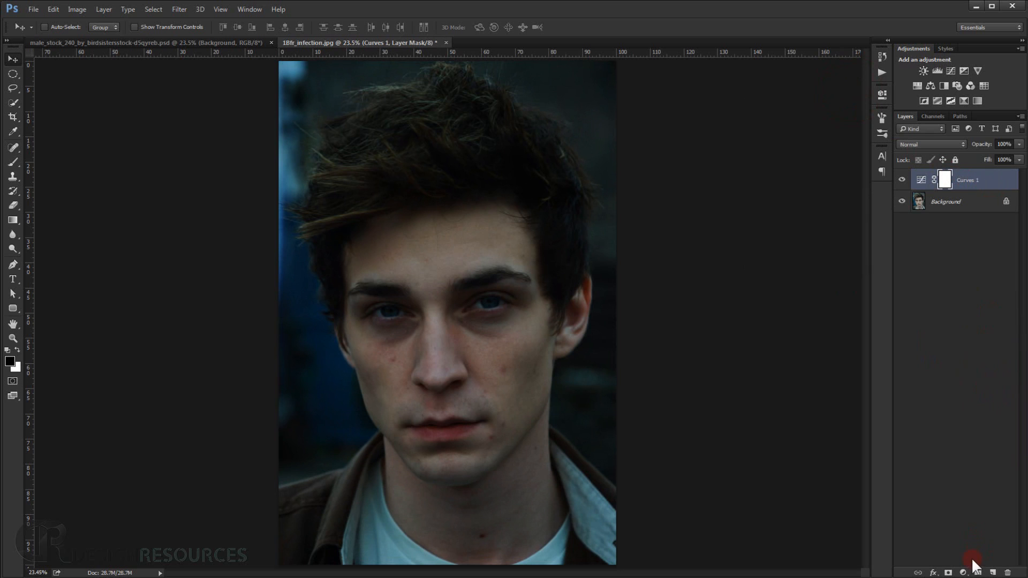
Add a Hue/Saturation adjustment layer above the curves and strongly lower the Master saturation.
drag(967, 574, 1012, 461)
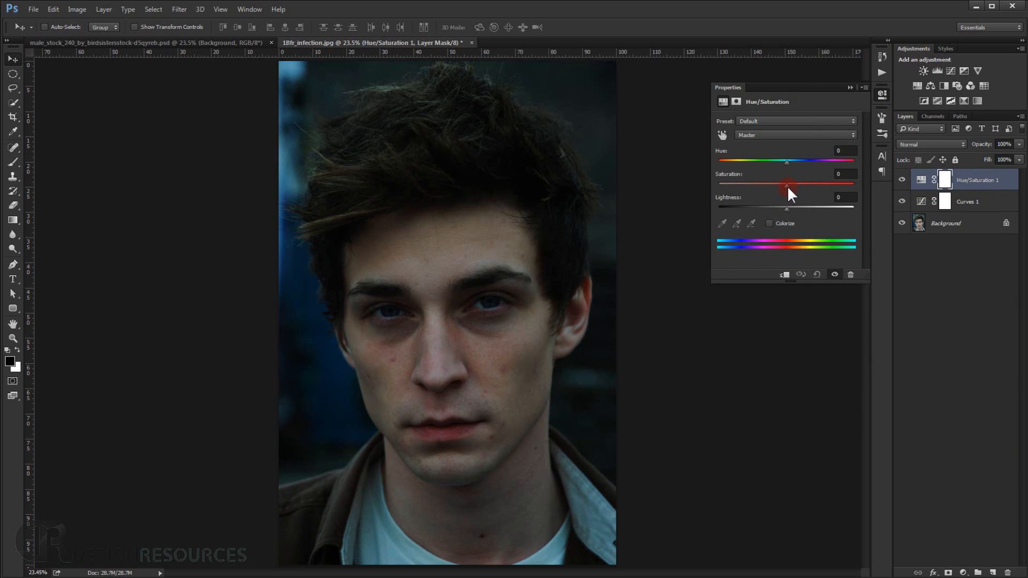
drag(787, 185, 752, 187)
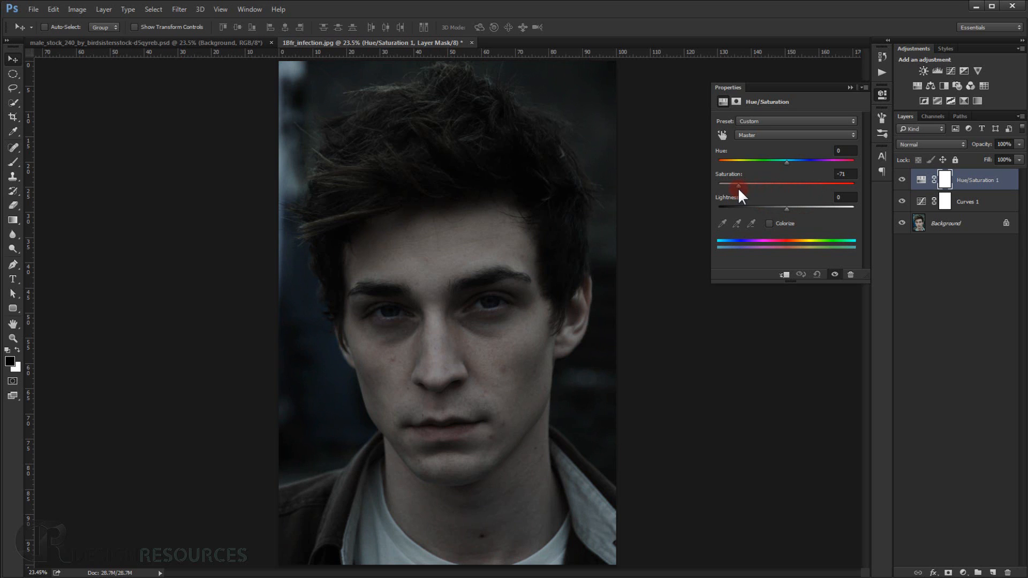
drag(738, 188, 738, 187)
click(849, 87)
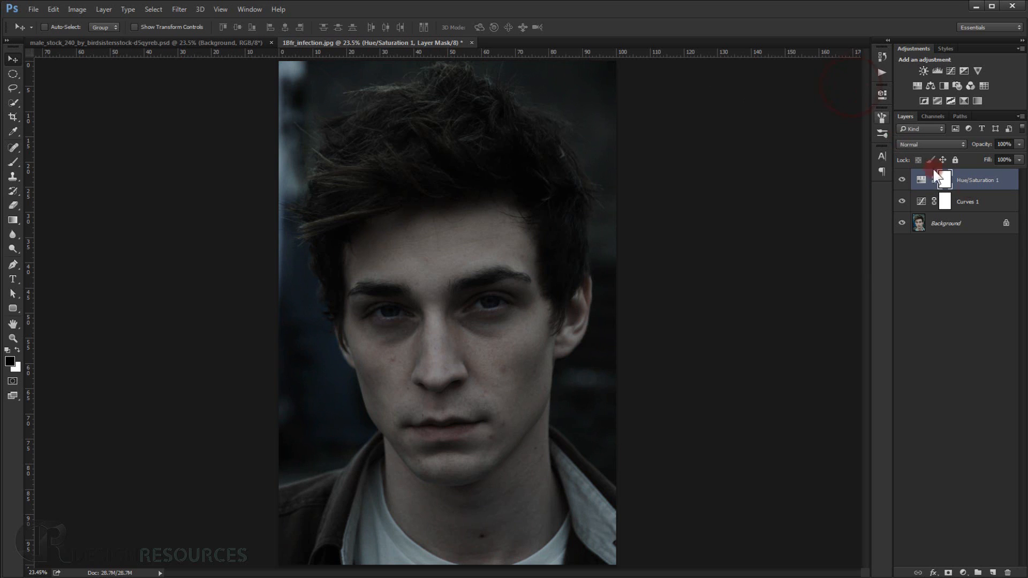
click(989, 297)
click(980, 191)
scroll(491, 351, up, 3)
scroll(453, 377, down, 2)
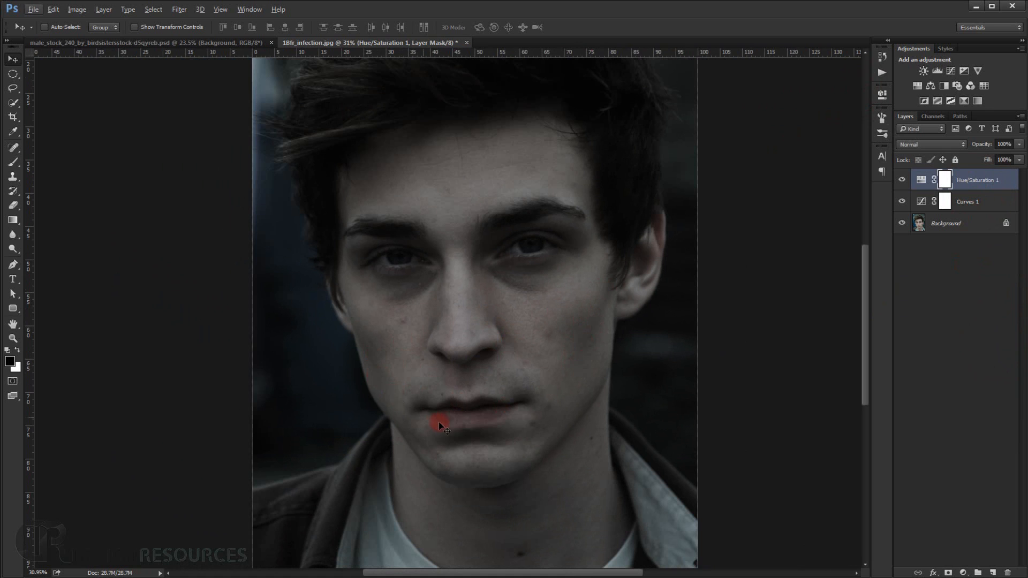
scroll(560, 399, down, 2)
key(ctrl+0)
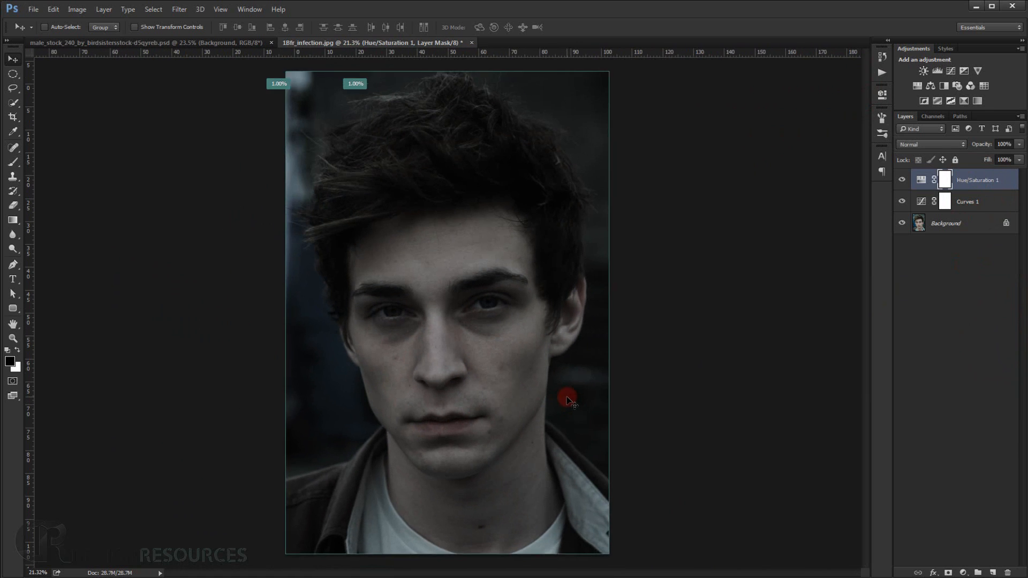
Add a new layer on top of the stack and fill it with 50% Gray at 100% opacity in Normal mode.
click(992, 572)
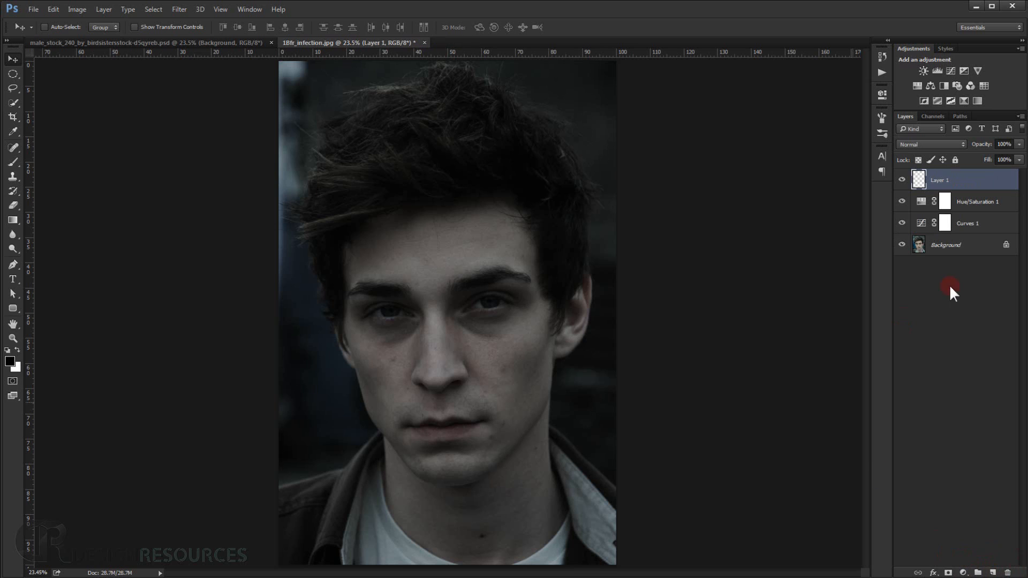
click(939, 181)
key(shift+F5)
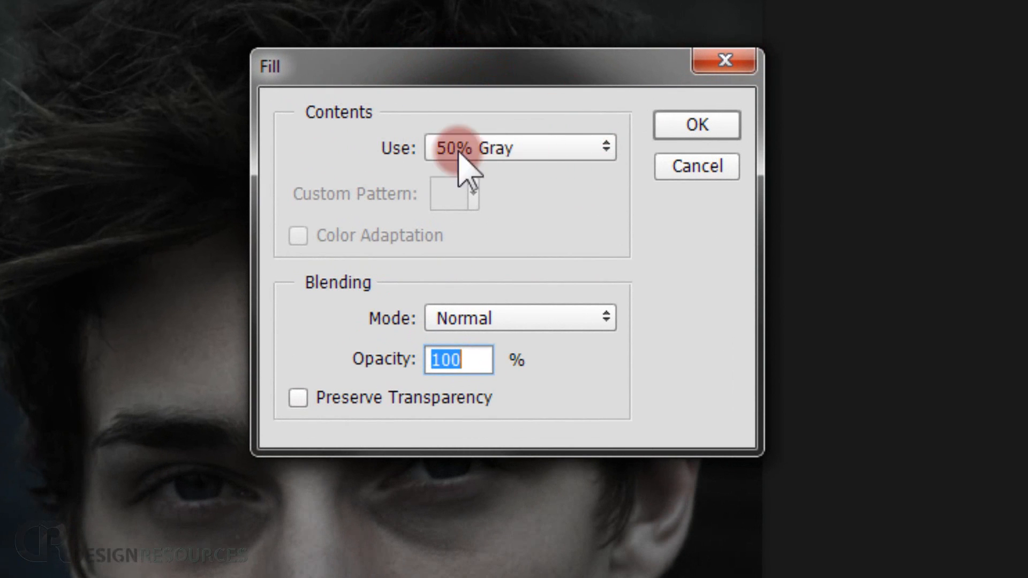
click(505, 151)
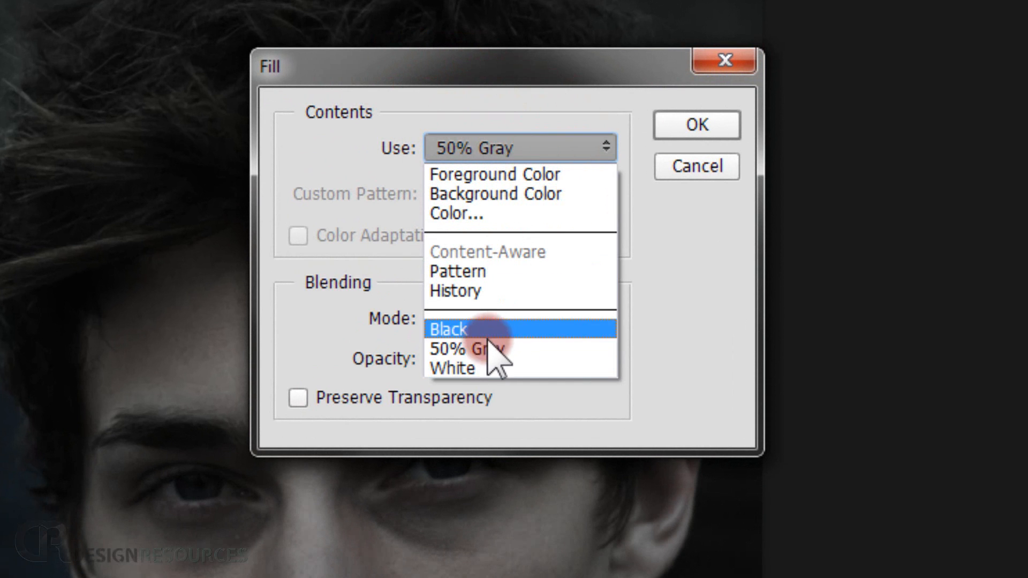
click(456, 348)
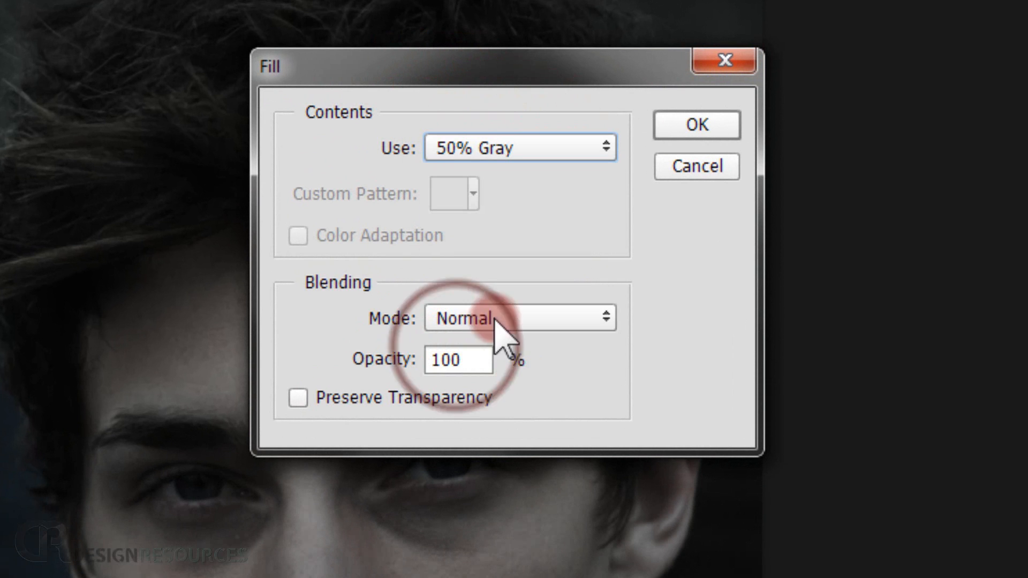
click(691, 127)
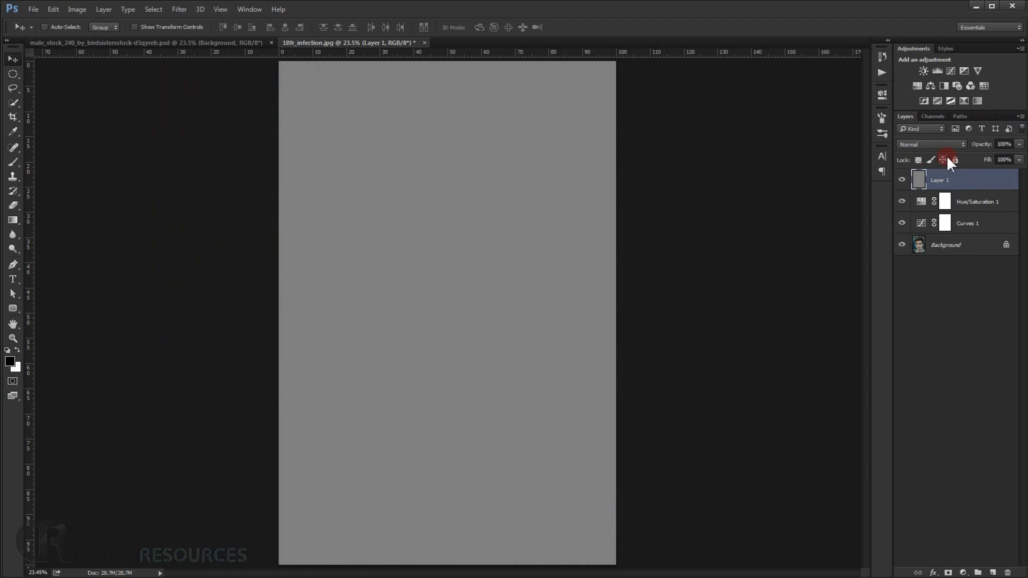
Set the blending mode of the gray-filled layer to Overlay and keep that layer selected.
click(936, 142)
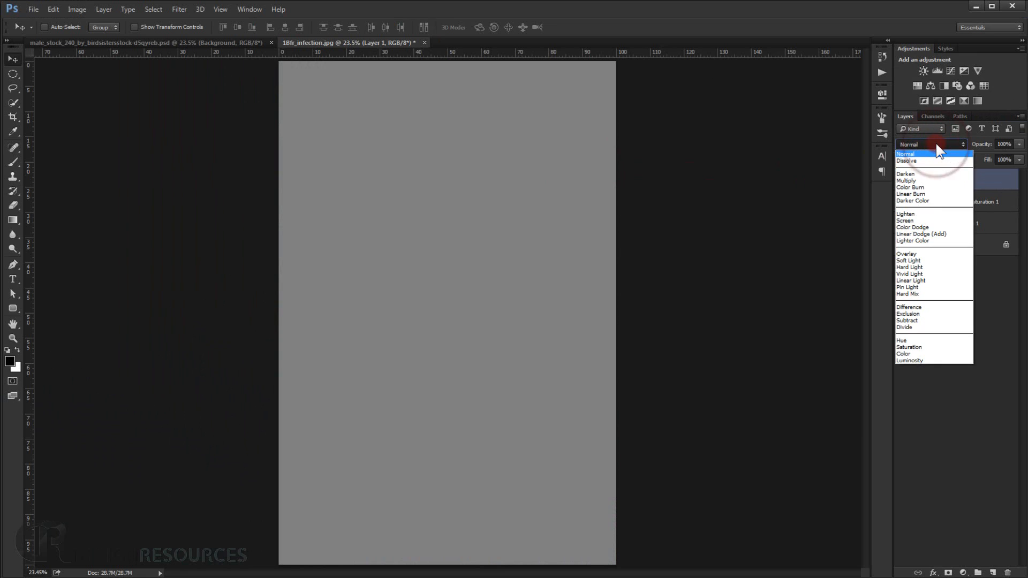
click(923, 254)
click(951, 297)
click(939, 181)
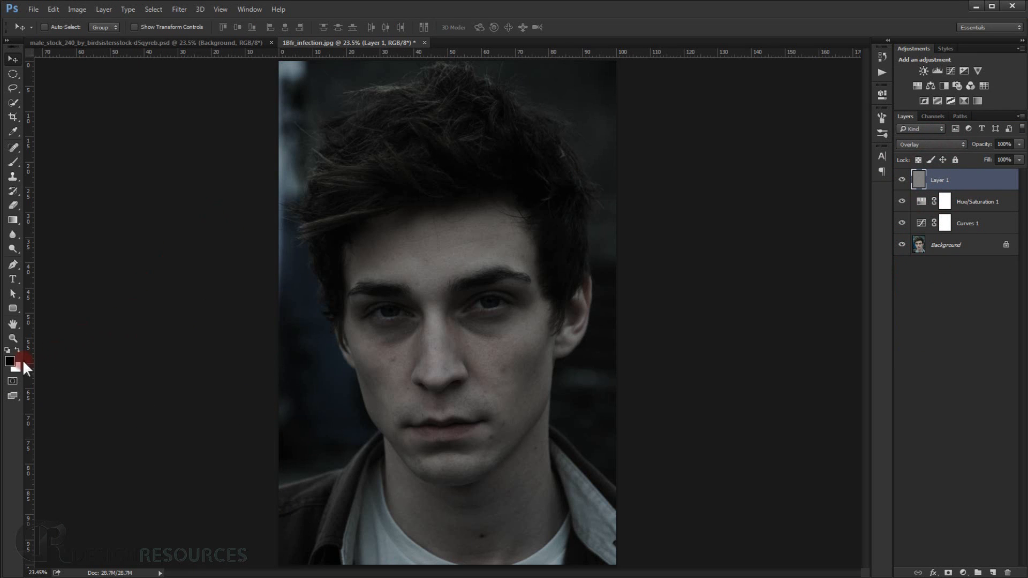
Reset the colours to default black and white and choose the 98 px soft round brush with 0% hardness.
key(d)
click(13, 162)
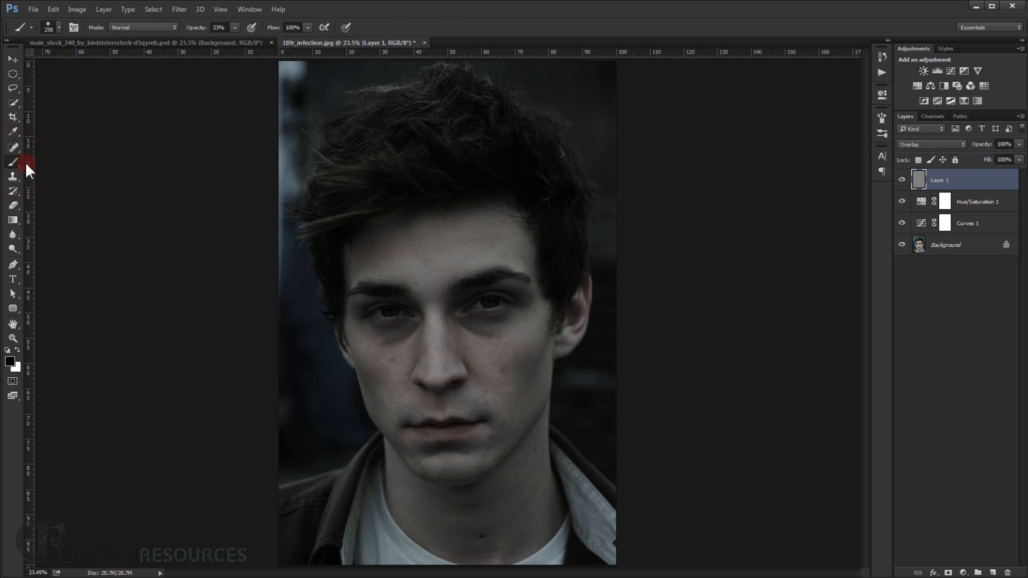
right_click(425, 174)
click(453, 279)
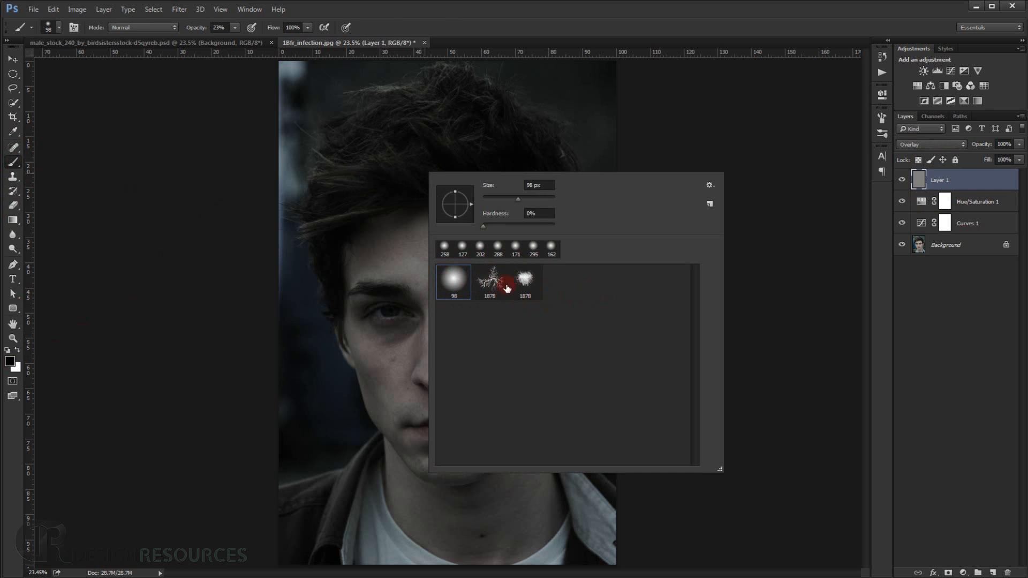
click(715, 182)
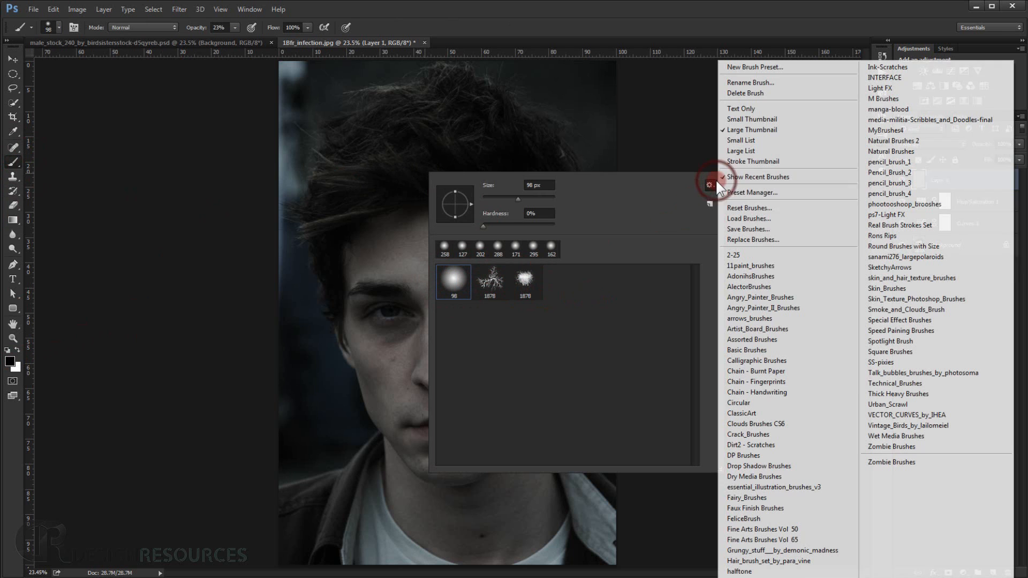
click(760, 220)
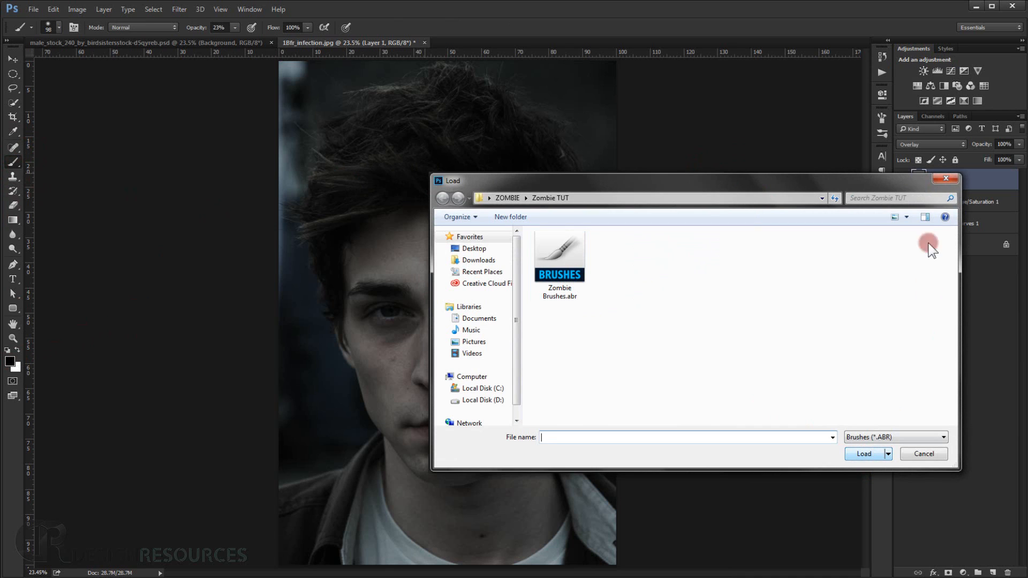
click(943, 180)
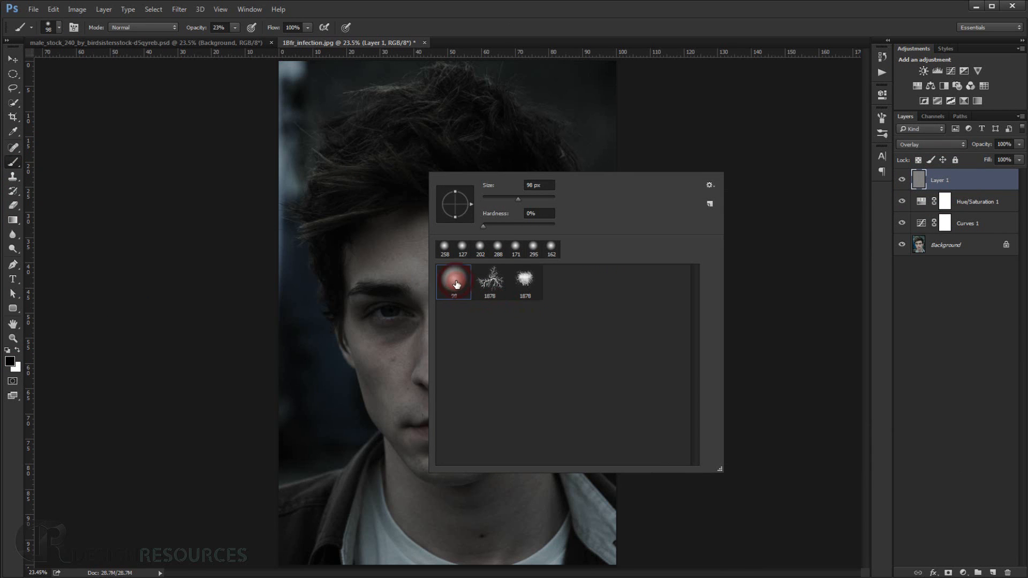
click(488, 277)
click(470, 17)
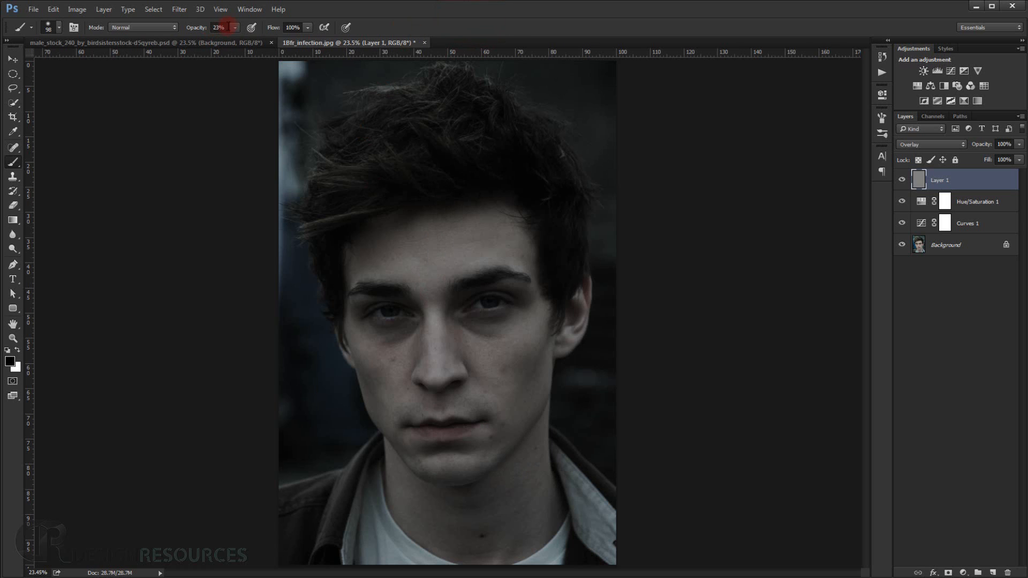
Set the brush opacity and flow to 15% and enlarge the brush to about 456 px.
click(220, 27)
text(15)
key(Tab)
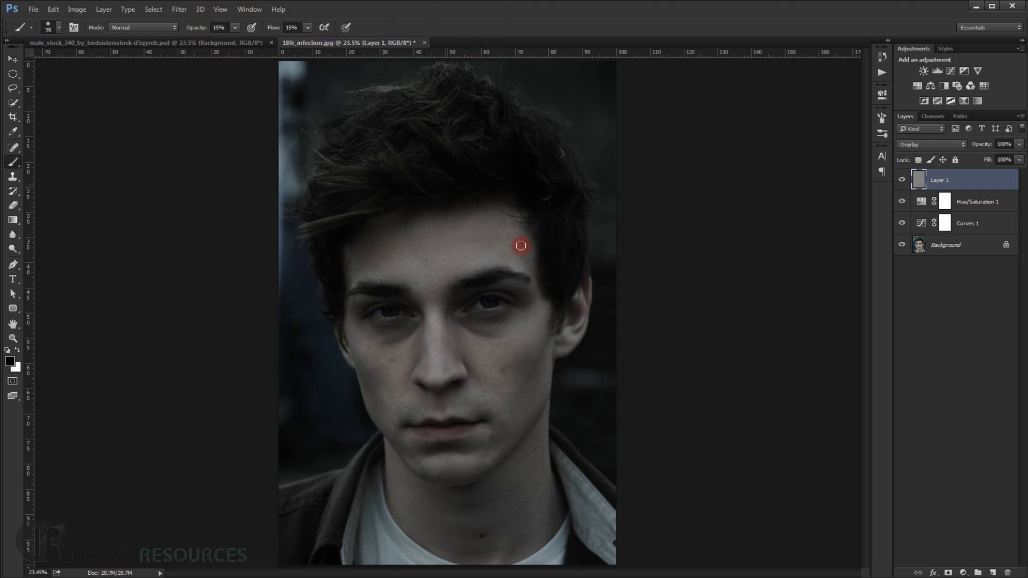
mouse_move(441, 300)
mouse_down()
mouse_move(463, 307)
mouse_move(467, 266)
mouse_up()
Paint dark shadows around the eye socket on the image's right side, using brush sizes of about 201 and 124 px.
scroll(490, 346, up, 3)
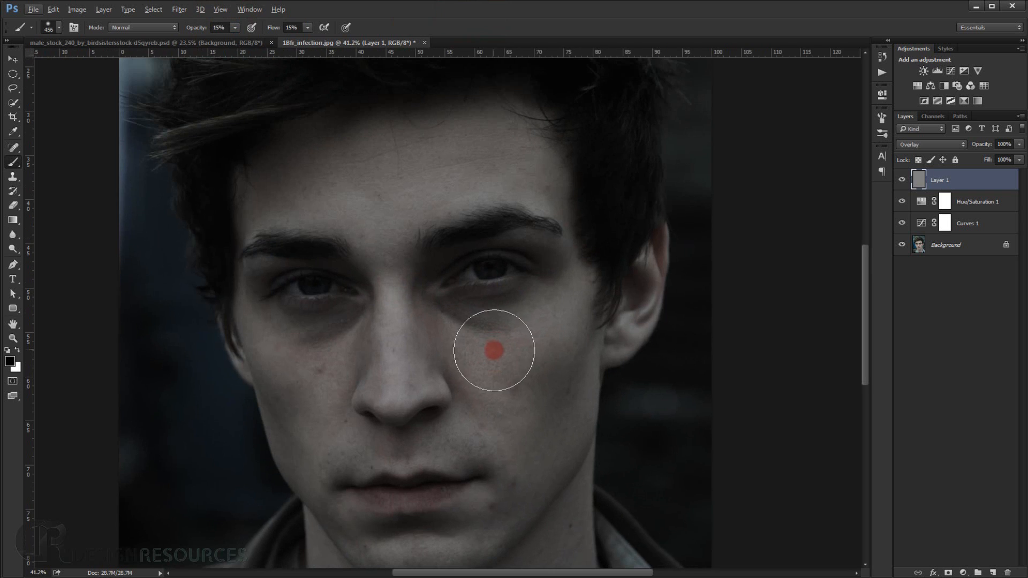
scroll(488, 211, up, 2)
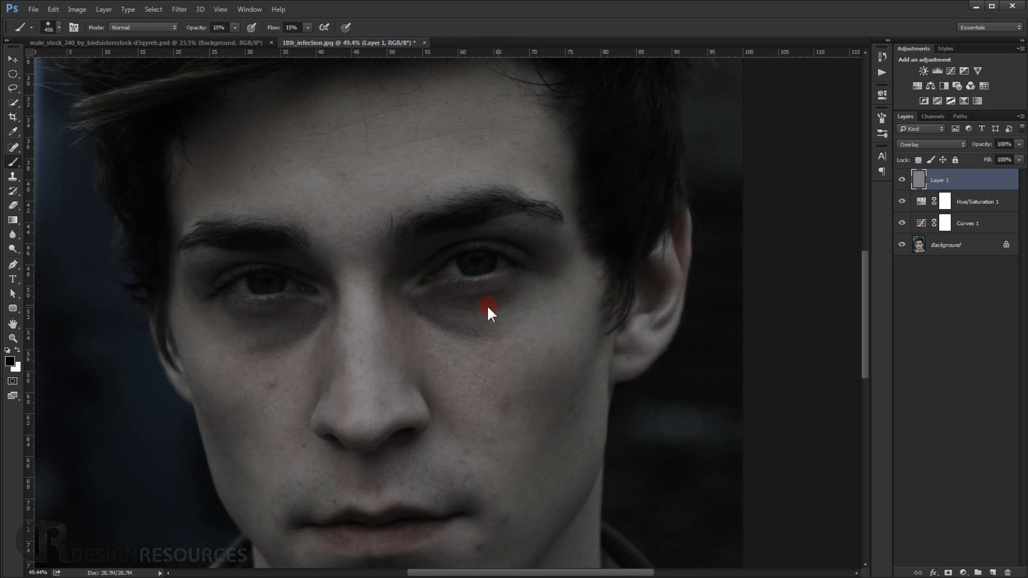
mouse_move(486, 304)
mouse_down()
mouse_move(428, 307)
mouse_move(538, 294)
mouse_move(520, 293)
mouse_move(490, 326)
mouse_move(436, 318)
mouse_move(449, 334)
mouse_move(567, 318)
mouse_move(504, 306)
mouse_move(543, 290)
mouse_move(454, 315)
mouse_move(438, 309)
mouse_move(572, 302)
mouse_move(557, 316)
mouse_move(465, 336)
mouse_move(558, 312)
mouse_move(474, 320)
mouse_move(523, 301)
mouse_move(509, 294)
mouse_move(524, 294)
mouse_move(537, 275)
mouse_up()
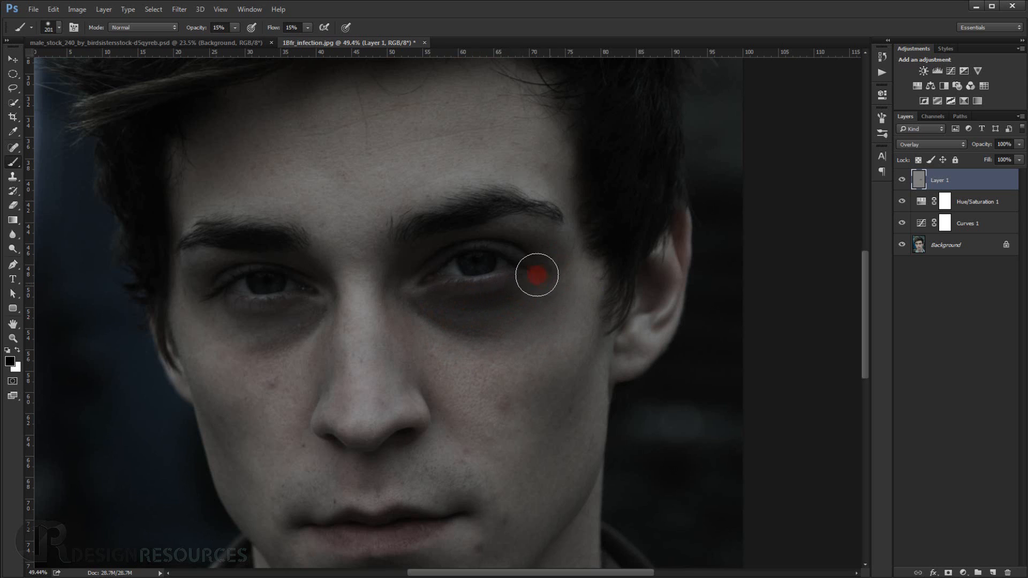
mouse_move(585, 249)
mouse_down()
mouse_move(443, 244)
mouse_move(410, 257)
mouse_move(387, 291)
mouse_move(412, 259)
mouse_move(404, 314)
mouse_move(500, 325)
mouse_up()
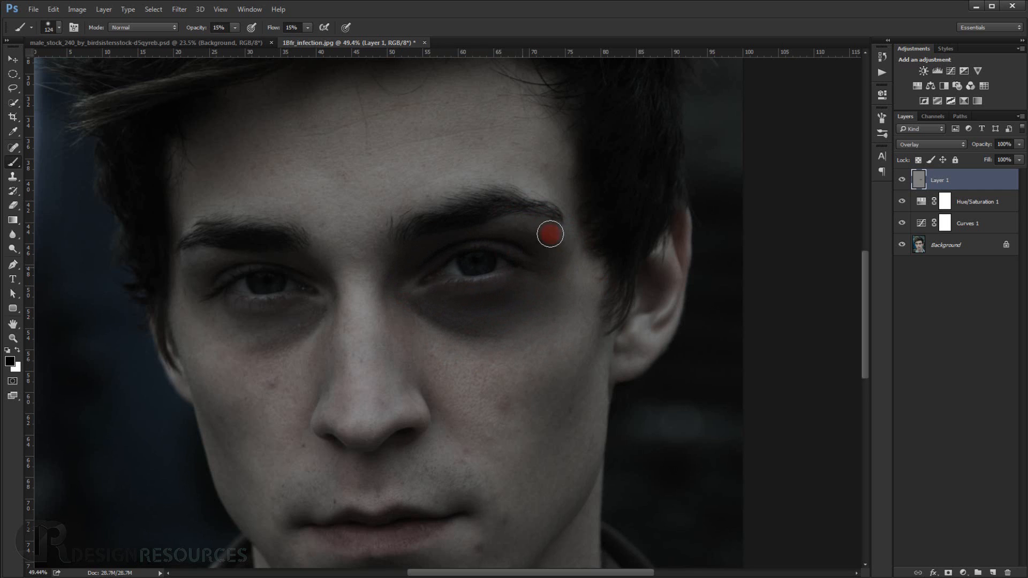
Paint matching dark shadows around the eye on the image's left side, using brush sizes of about 135 and 78 px.
scroll(517, 298, down, 3)
mouse_move(369, 313)
mouse_down()
mouse_move(393, 315)
mouse_move(329, 326)
mouse_move(376, 326)
mouse_move(329, 322)
mouse_move(369, 318)
mouse_move(373, 332)
mouse_move(355, 332)
mouse_move(383, 313)
mouse_move(356, 322)
mouse_up()
scroll(358, 319, up, 3)
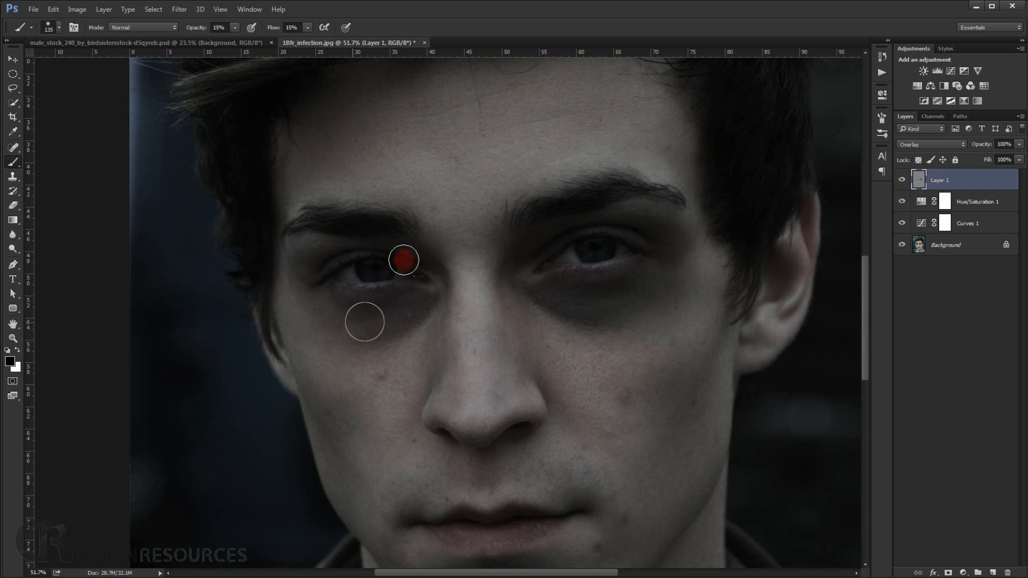
mouse_move(404, 260)
mouse_down()
mouse_move(358, 250)
mouse_move(448, 266)
mouse_move(360, 235)
mouse_move(344, 246)
mouse_move(271, 242)
mouse_move(262, 270)
mouse_move(376, 241)
mouse_move(307, 256)
mouse_move(292, 271)
mouse_move(308, 269)
mouse_move(268, 298)
mouse_up()
scroll(393, 246, up, 3)
mouse_move(466, 352)
mouse_down()
mouse_move(473, 322)
mouse_move(409, 343)
mouse_up()
scroll(315, 379, down, 5)
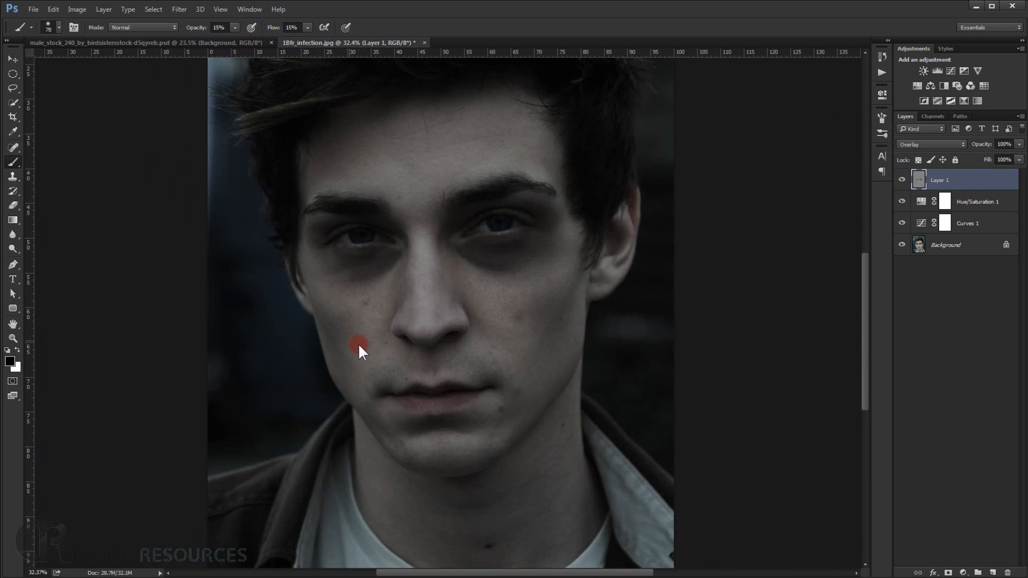
Shade the hollow of the image-left cheek and the sides of the nose, using brush sizes of about 189 and 115 px.
alt+right_click(358, 343)
mouse_move(333, 328)
mouse_down()
mouse_move(343, 369)
mouse_move(380, 408)
mouse_up()
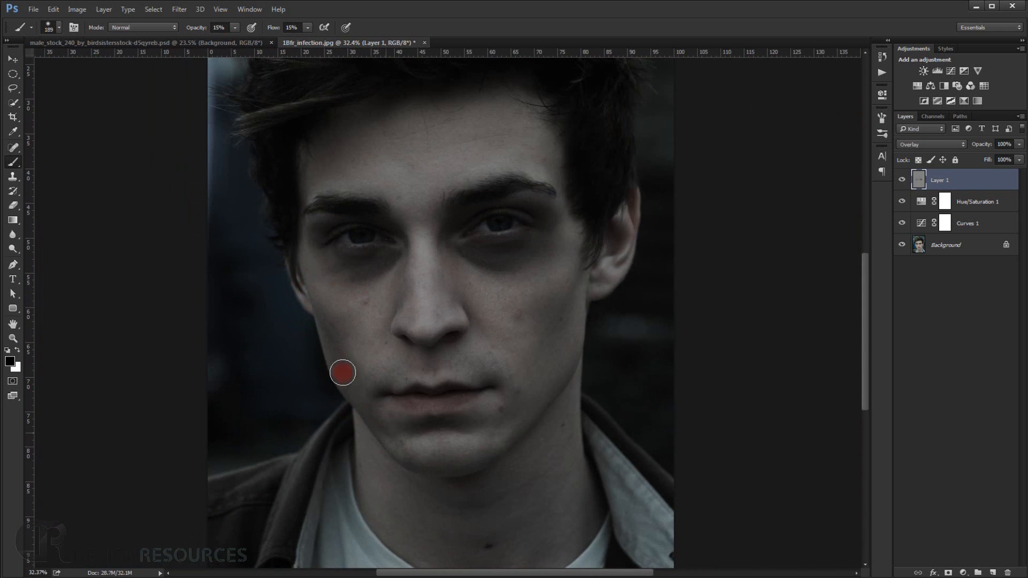
mouse_move(339, 349)
mouse_down()
mouse_move(408, 267)
mouse_move(416, 299)
mouse_move(443, 268)
mouse_move(446, 306)
mouse_move(430, 325)
mouse_move(438, 255)
mouse_move(438, 285)
mouse_move(412, 303)
mouse_move(413, 330)
mouse_move(410, 300)
mouse_move(404, 325)
mouse_move(394, 314)
mouse_move(447, 296)
mouse_move(437, 329)
mouse_up()
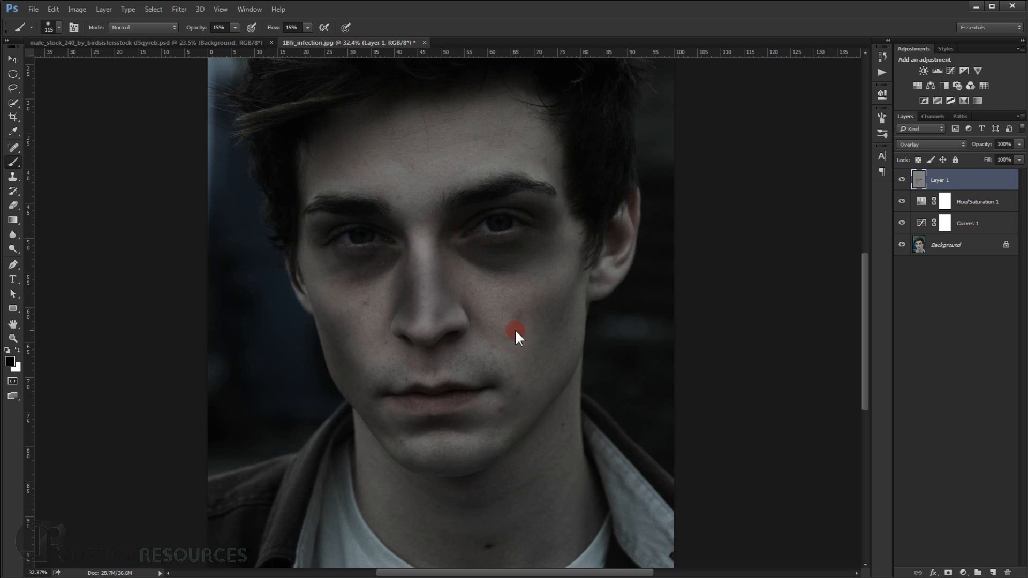
Shade the hollow of the image-right cheek and the area under the lower lip, enlarging the brush to about 263 px.
drag(514, 329, 557, 324)
mouse_move(551, 337)
mouse_down()
mouse_move(532, 362)
mouse_move(577, 286)
mouse_up()
mouse_move(572, 307)
mouse_down()
mouse_move(562, 339)
mouse_move(578, 233)
mouse_move(558, 312)
mouse_up()
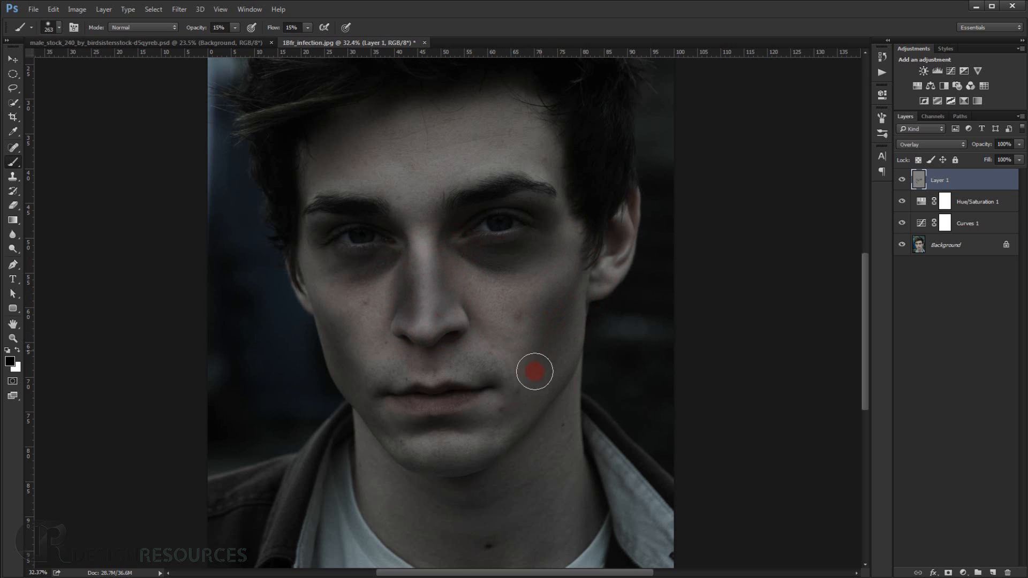
mouse_move(489, 420)
mouse_down()
mouse_move(412, 438)
mouse_move(463, 428)
mouse_up()
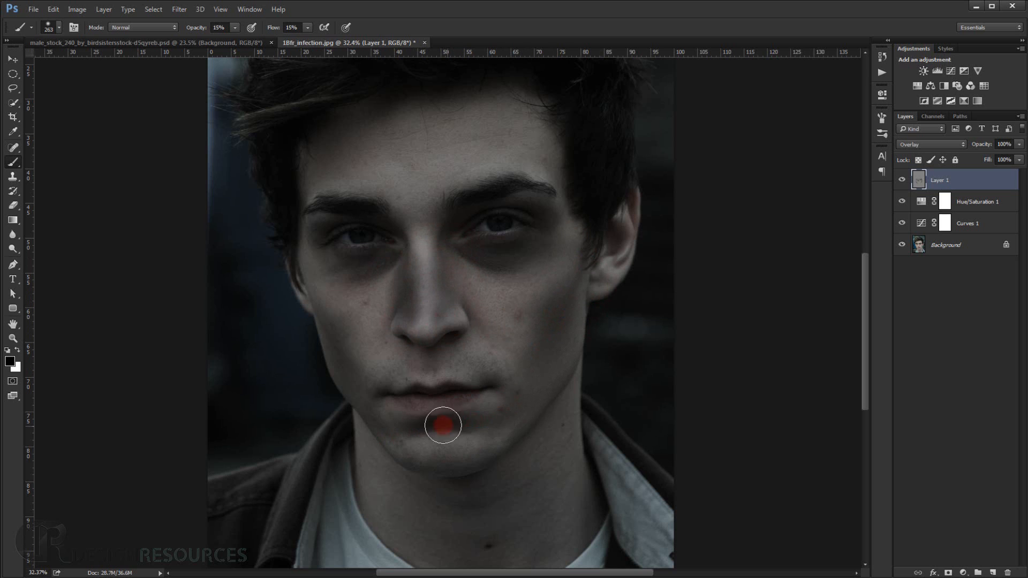
Hide and show the gray Overlay layer to compare the face with and without the painted shadows.
click(991, 181)
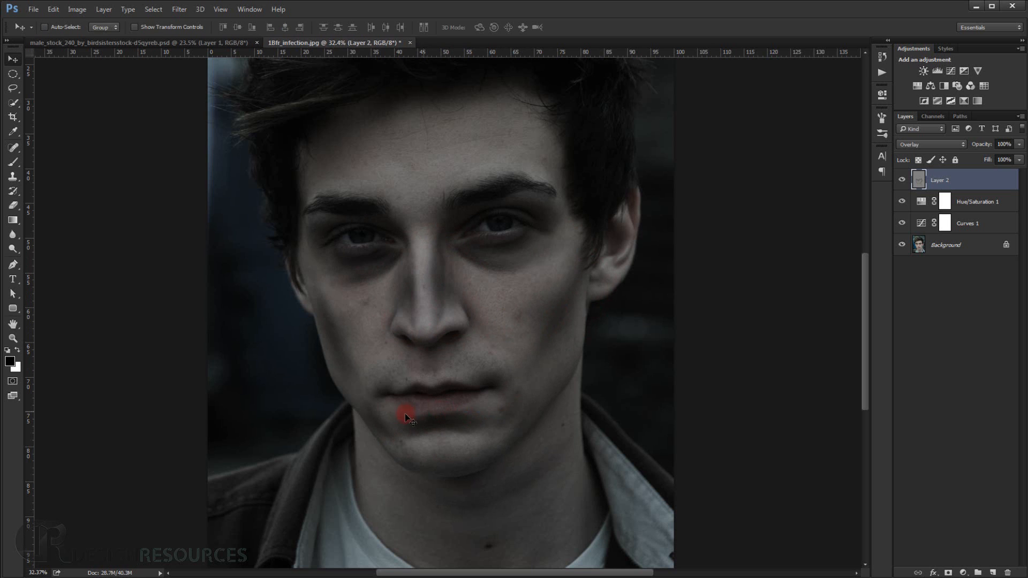
scroll(488, 350, down, 2)
scroll(489, 350, up, 5)
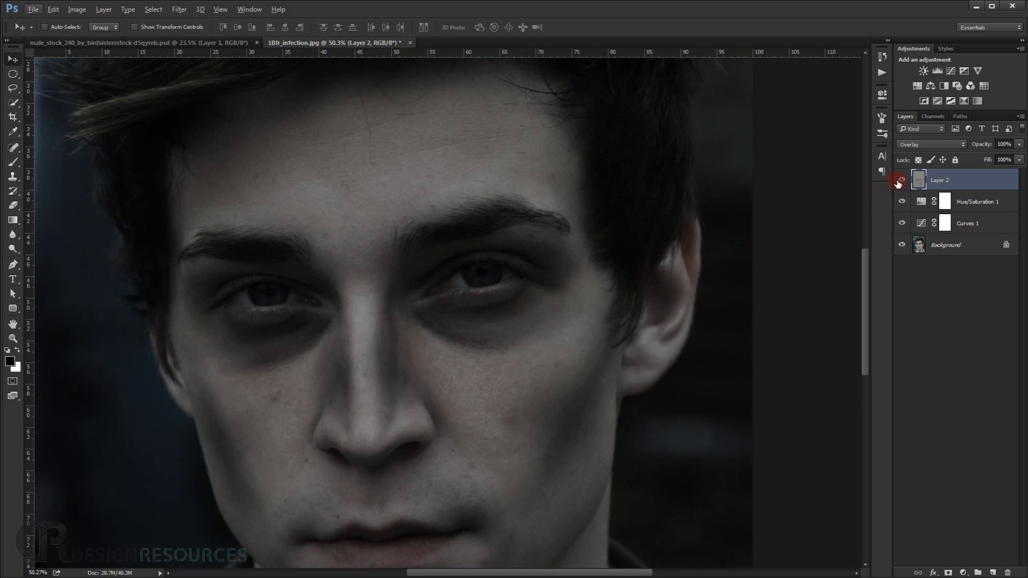
click(901, 180)
click(901, 180)
scroll(447, 348, down, 2)
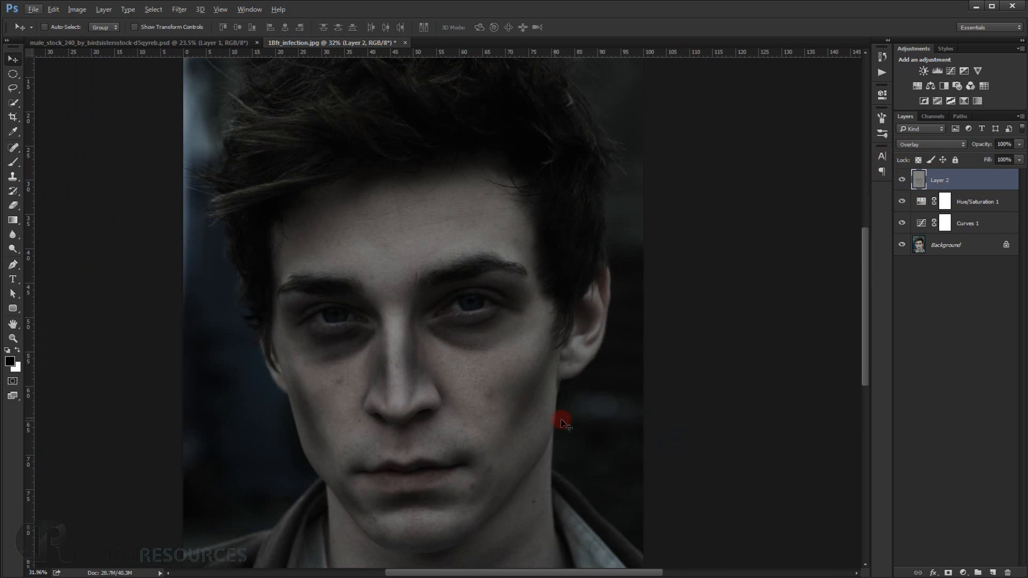
Rename the gray Overlay layer as Shadows.
double_click(942, 182)
key(Return)
key(ctrl+0)
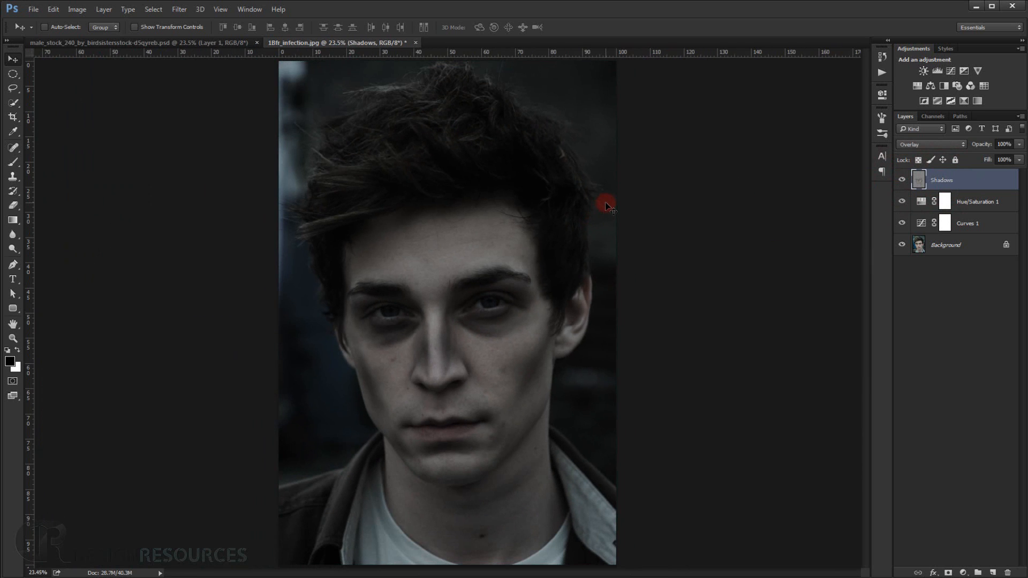
Add a new empty layer directly above the Background and name it Skin.
scroll(522, 325, up, 2)
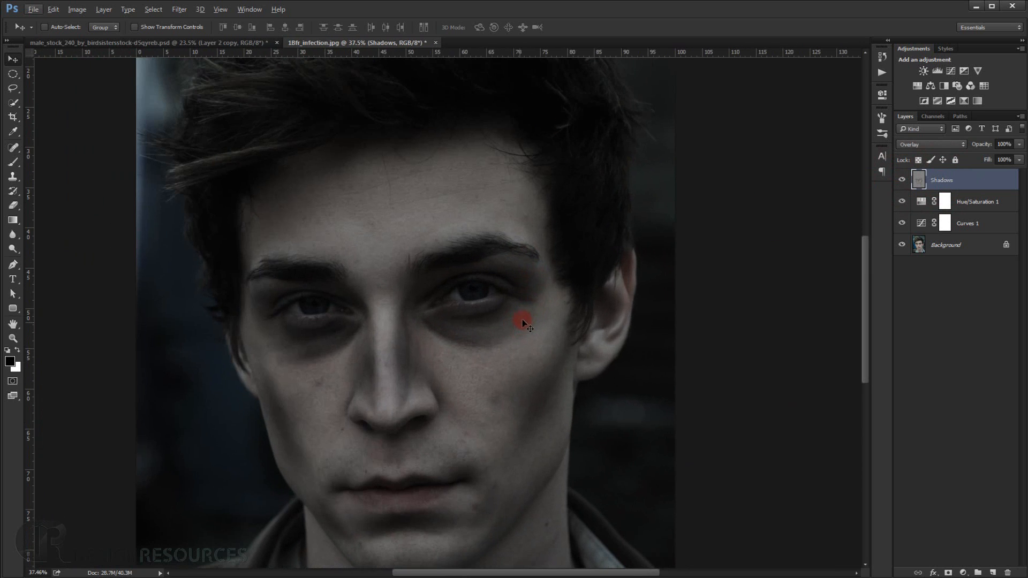
click(963, 245)
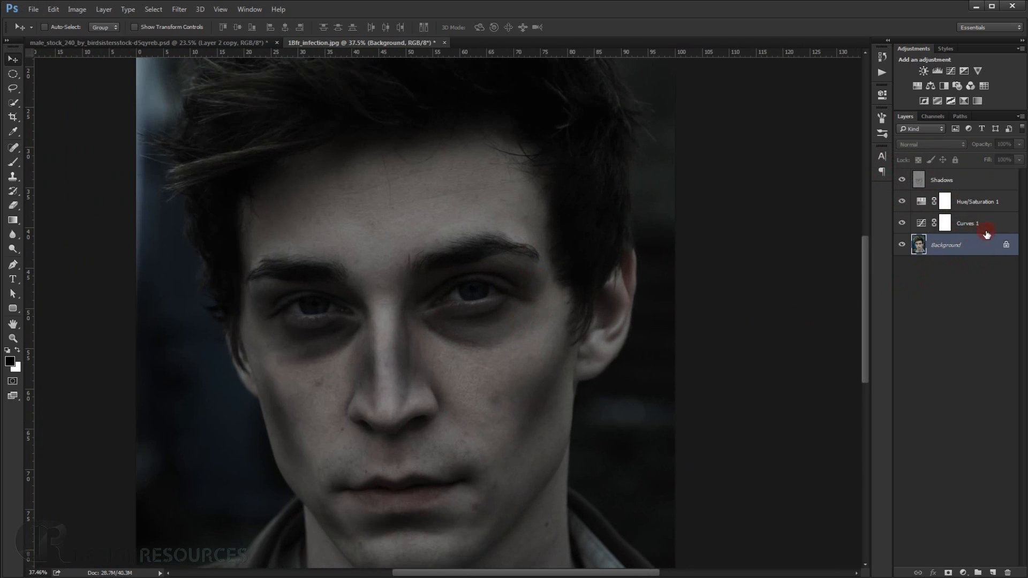
click(994, 572)
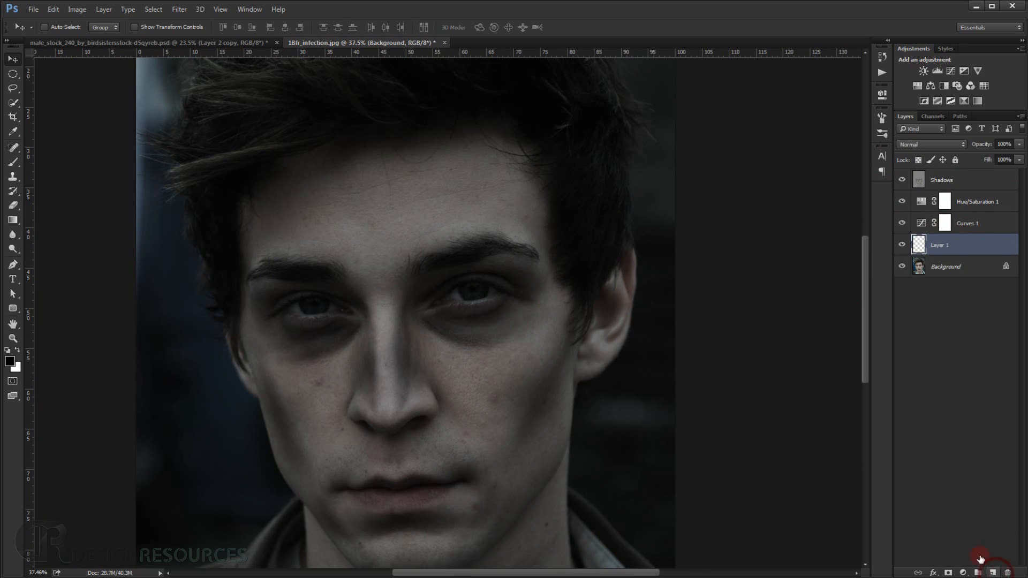
double_click(942, 246)
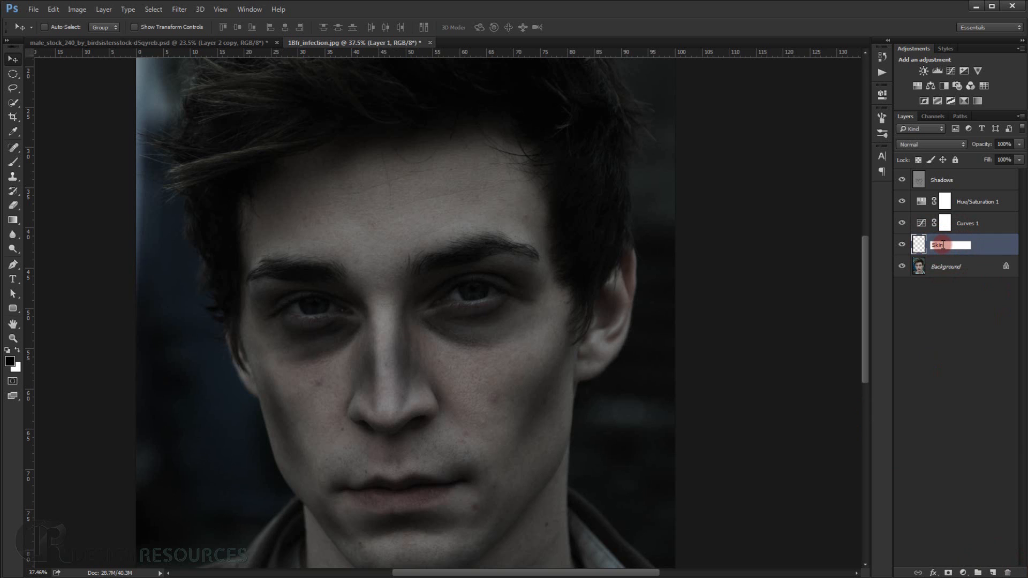
text(Skin)
key(Return)
Switch to the Brush tool and set its opacity and flow to 100%.
scroll(283, 450, up, 2)
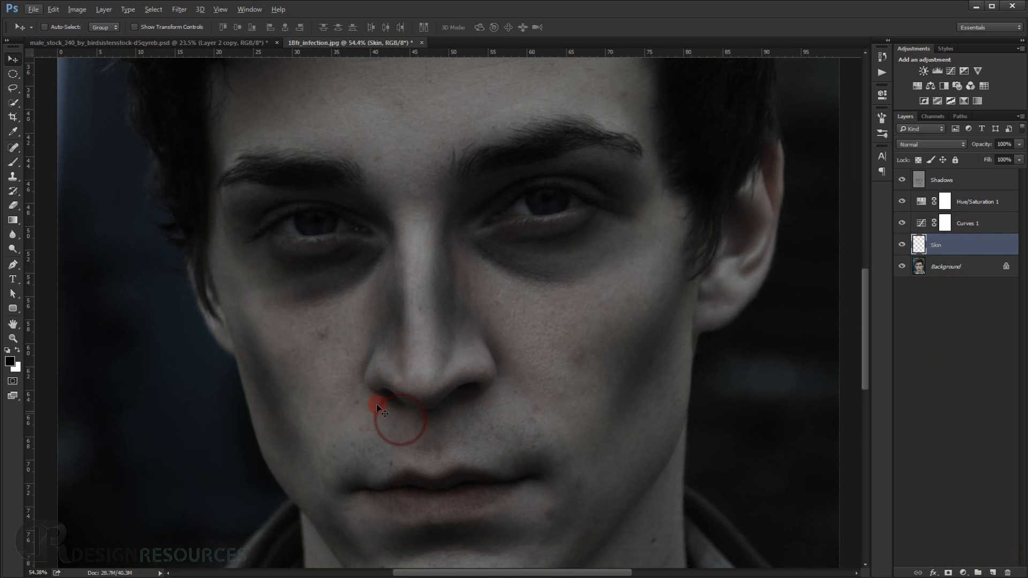
click(12, 161)
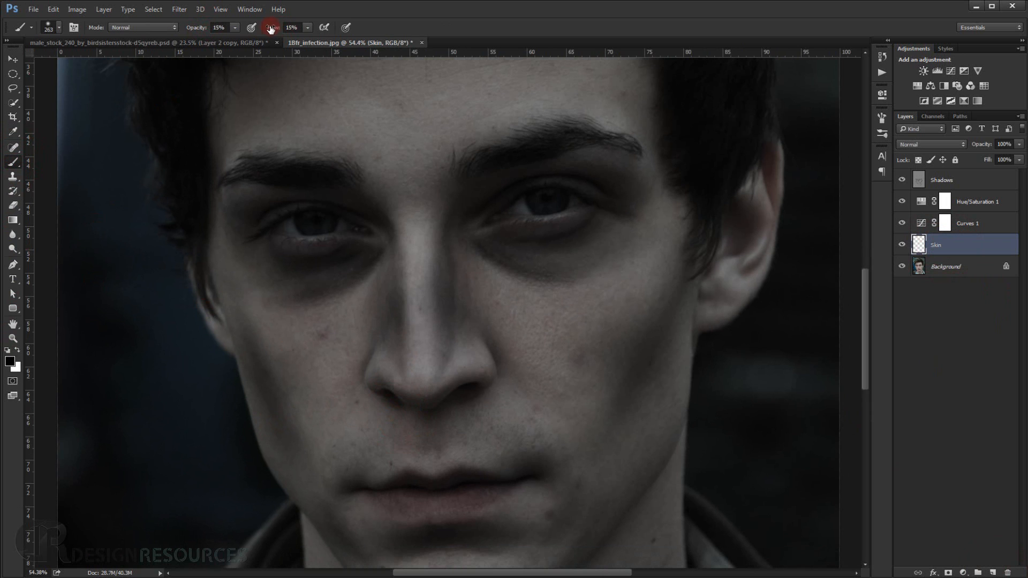
drag(271, 28, 391, 27)
drag(193, 29, 452, 16)
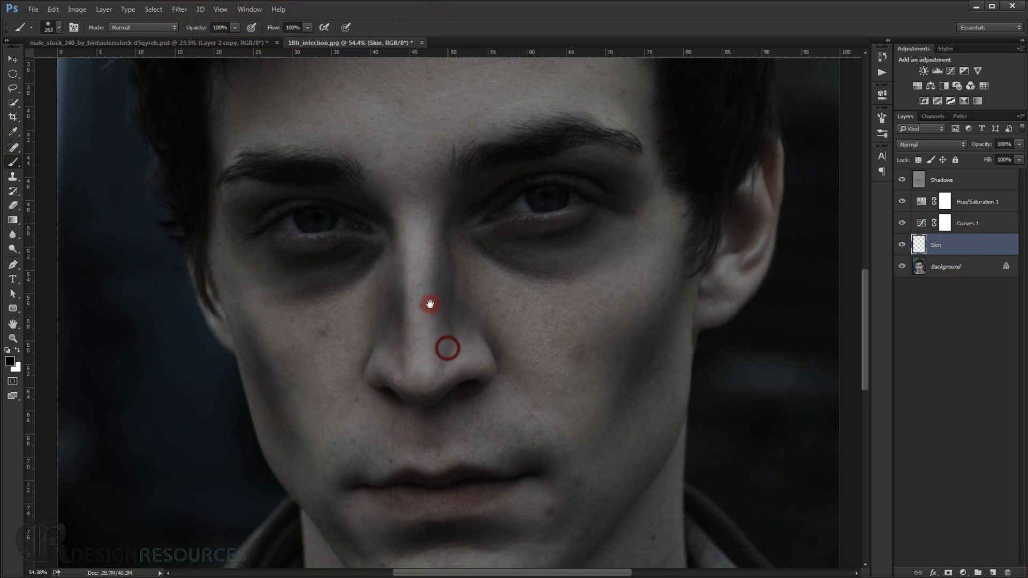
scroll(430, 304, down, 4)
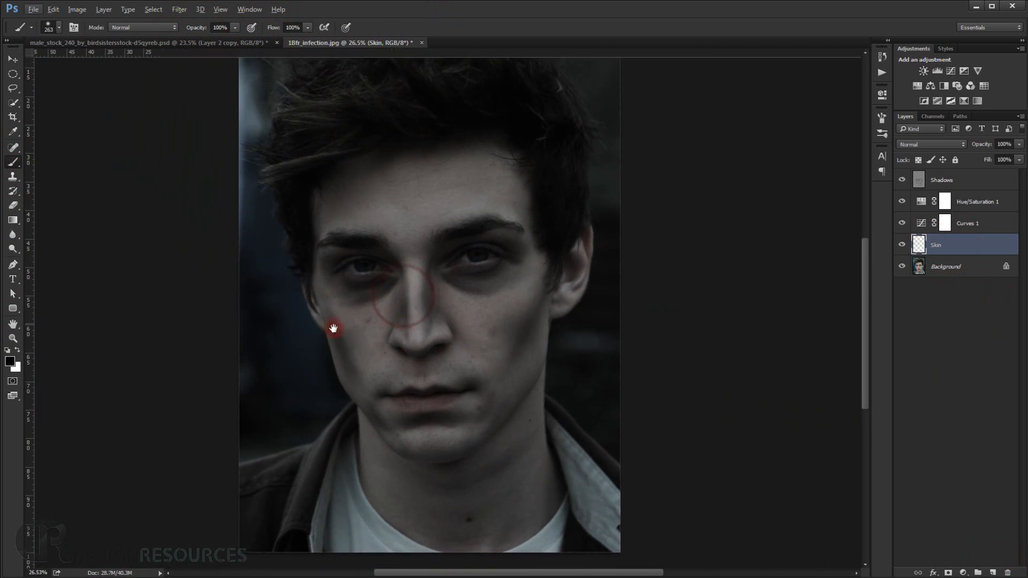
Set the foreground colour to dark red, #7f0e0e.
click(9, 362)
click(805, 360)
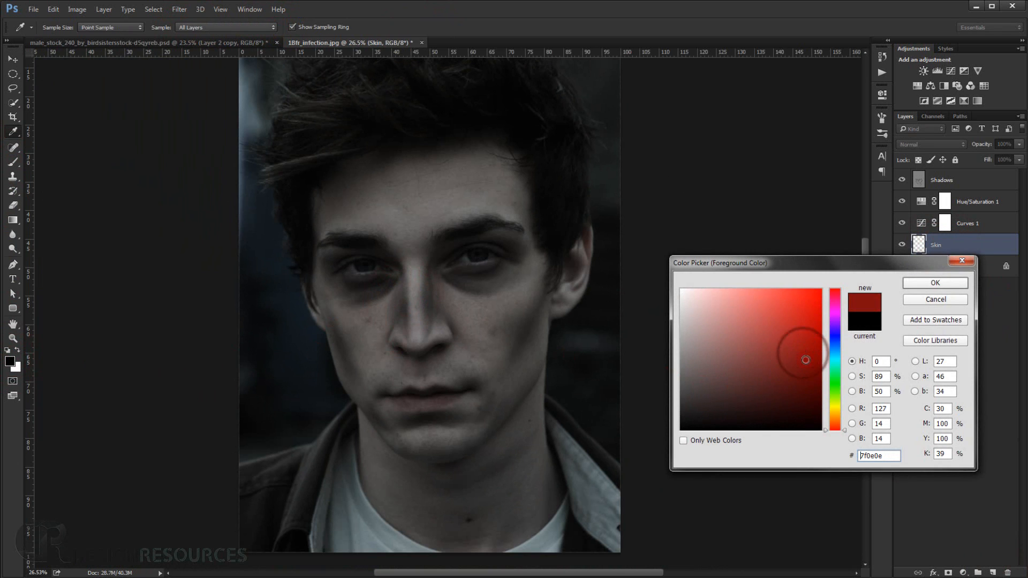
click(926, 282)
Paint solid red over the neck, jaw, lower cheeks and image-left side of the face on the Skin layer.
scroll(397, 340, up, 3)
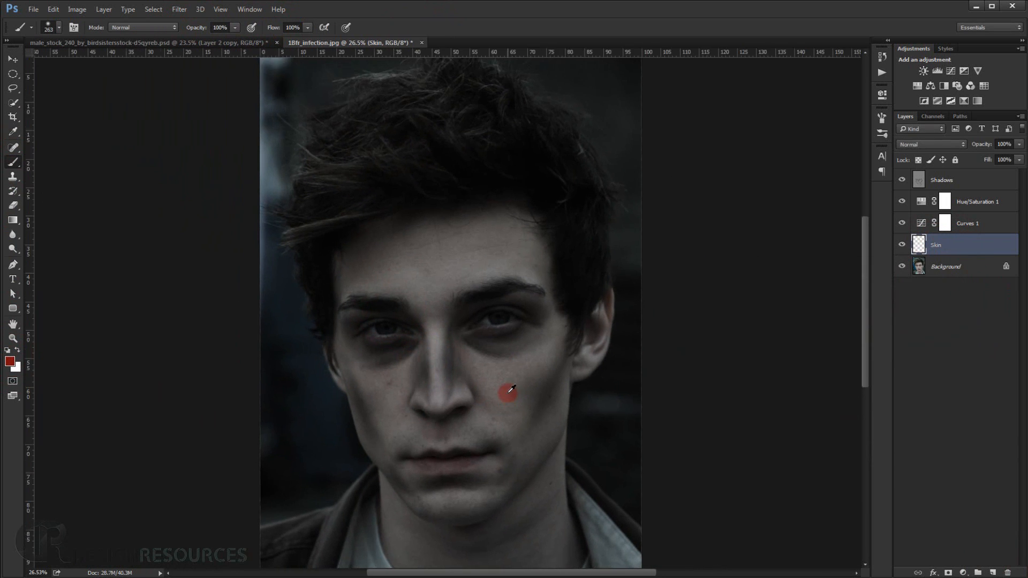
scroll(511, 390, up, 2)
alt+right_click(499, 386)
drag(502, 509, 496, 414)
mouse_move(514, 197)
mouse_down()
mouse_move(474, 171)
mouse_move(388, 181)
mouse_move(315, 208)
mouse_move(300, 264)
mouse_move(305, 330)
mouse_move(341, 452)
mouse_move(314, 315)
mouse_move(334, 349)
mouse_move(304, 310)
mouse_move(344, 377)
mouse_move(343, 399)
mouse_move(331, 371)
mouse_move(334, 415)
mouse_move(326, 378)
mouse_move(333, 431)
mouse_move(370, 498)
mouse_move(354, 342)
mouse_move(346, 374)
mouse_move(363, 389)
mouse_move(449, 408)
mouse_move(509, 385)
mouse_move(539, 340)
mouse_move(484, 393)
mouse_move(490, 234)
mouse_move(512, 231)
mouse_move(518, 297)
mouse_move(347, 278)
mouse_move(447, 234)
mouse_up()
scroll(491, 208, up, 1)
scroll(488, 212, up, 4)
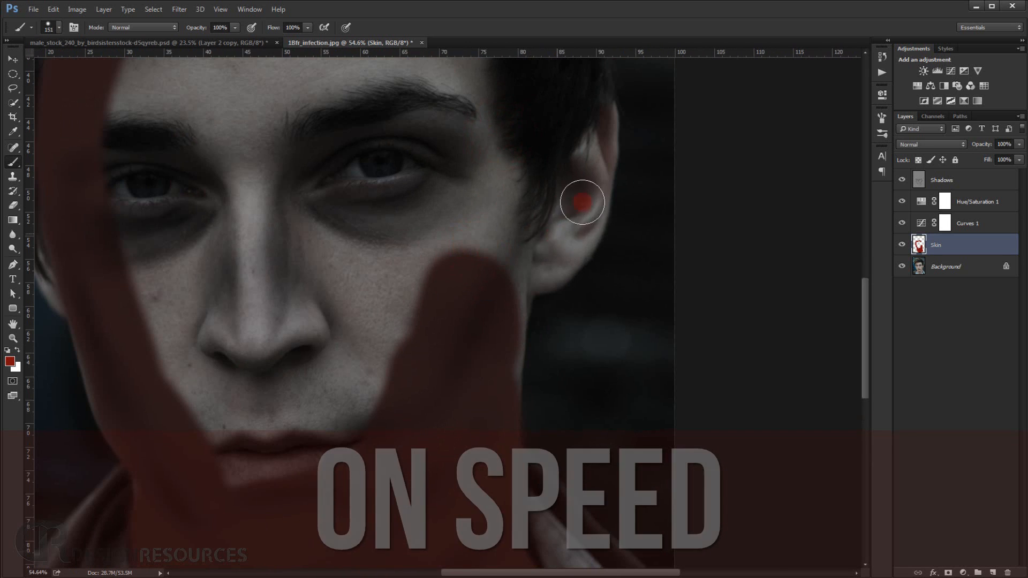
Paint red over the image-right ear and the cheek beside it, using brush sizes of about 151 and 96 px.
mouse_move(582, 202)
mouse_down()
mouse_move(573, 237)
mouse_move(511, 305)
mouse_move(501, 382)
mouse_up()
mouse_move(604, 130)
mouse_down()
mouse_move(575, 213)
mouse_move(604, 166)
mouse_up()
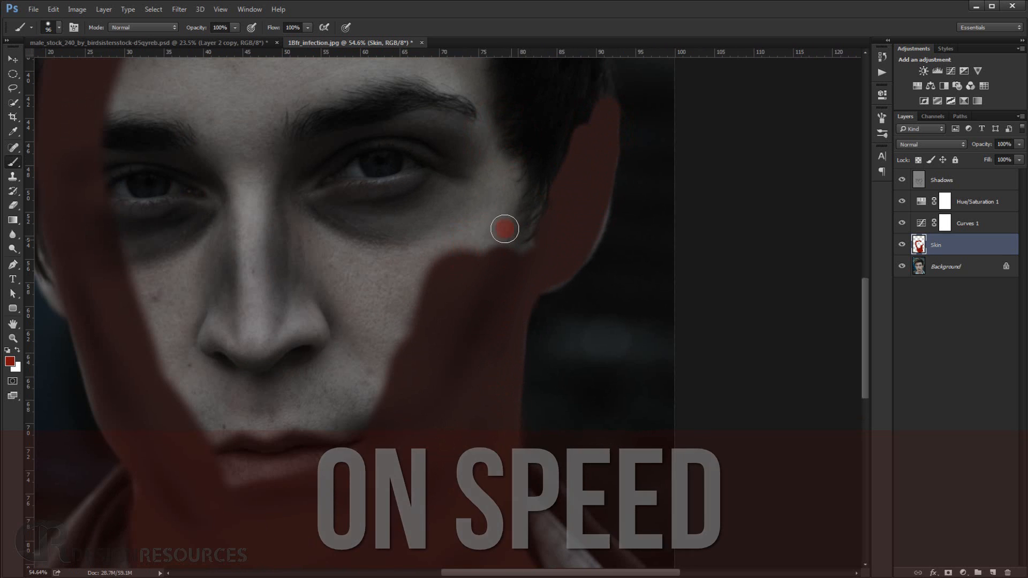
drag(505, 229, 492, 174)
drag(480, 195, 479, 407)
Cover the rest of the face and the forehead up to the hairline in red, leaving both eyes unpainted.
mouse_move(506, 372)
mouse_down()
mouse_move(472, 266)
mouse_move(420, 167)
mouse_up()
drag(324, 183, 363, 156)
drag(435, 194, 333, 464)
mouse_move(330, 380)
mouse_down()
mouse_move(346, 182)
mouse_move(358, 307)
mouse_move(393, 320)
mouse_up()
mouse_move(360, 362)
mouse_down()
mouse_move(422, 369)
mouse_move(280, 236)
mouse_move(310, 349)
mouse_move(532, 257)
mouse_move(424, 264)
mouse_move(524, 184)
mouse_move(568, 131)
mouse_move(413, 108)
mouse_move(195, 195)
mouse_move(315, 142)
mouse_move(578, 229)
mouse_move(505, 194)
mouse_move(252, 230)
mouse_move(603, 168)
mouse_move(645, 383)
mouse_up()
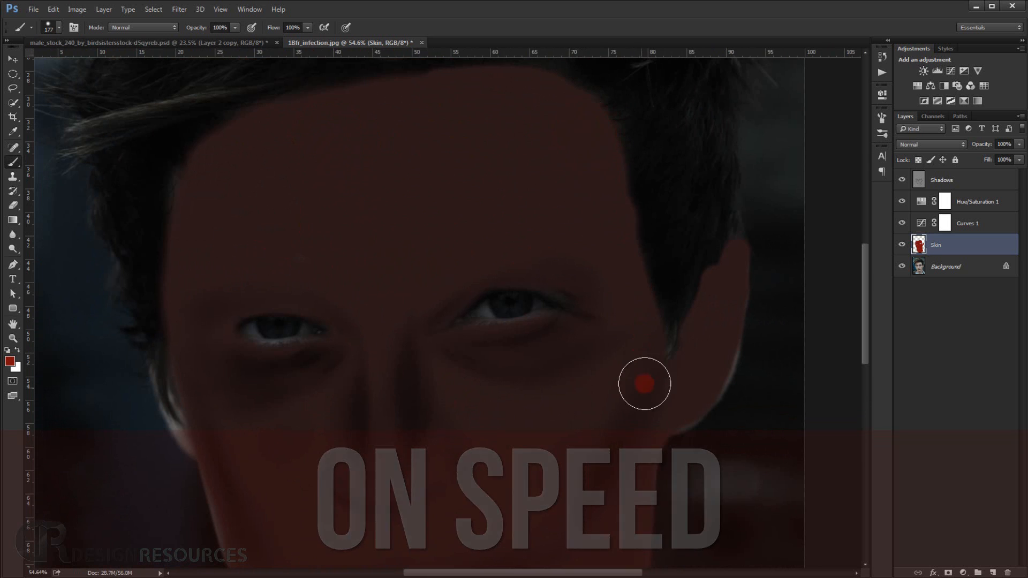
Paint the image-left ear and fill the neck edges down to the shirt collar in red, using a brush of about 107 px.
drag(279, 413, 364, 254)
drag(298, 261, 281, 262)
mouse_move(253, 214)
mouse_down()
mouse_move(289, 287)
mouse_move(317, 173)
mouse_up()
mouse_move(306, 179)
mouse_down()
mouse_move(311, 221)
mouse_move(364, 317)
mouse_up()
drag(363, 344, 374, 412)
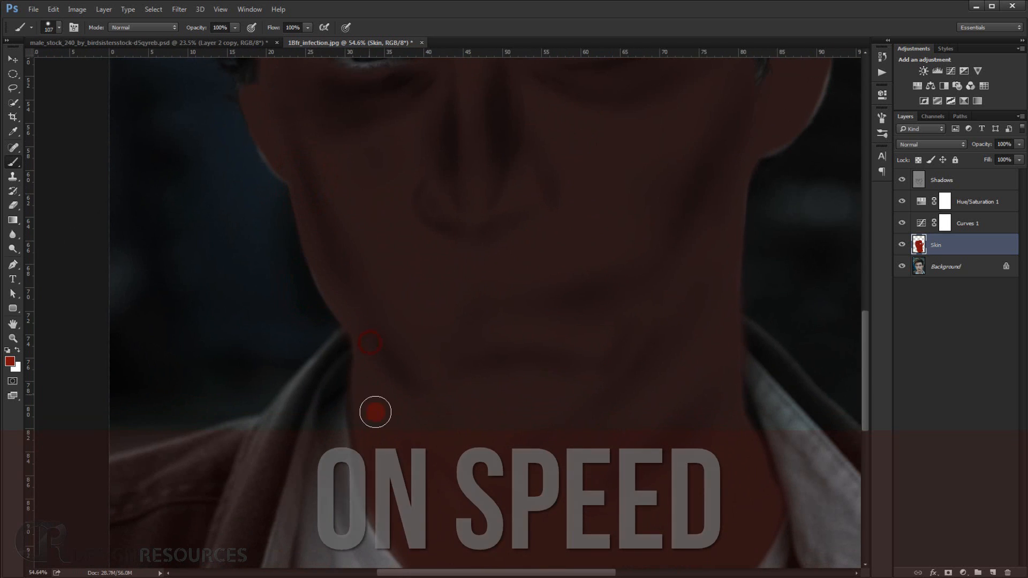
drag(427, 450, 436, 352)
drag(385, 396, 374, 323)
mouse_move(752, 348)
mouse_down()
mouse_move(773, 426)
mouse_move(766, 346)
mouse_up()
mouse_move(765, 346)
mouse_down()
mouse_move(640, 454)
mouse_move(543, 447)
mouse_up()
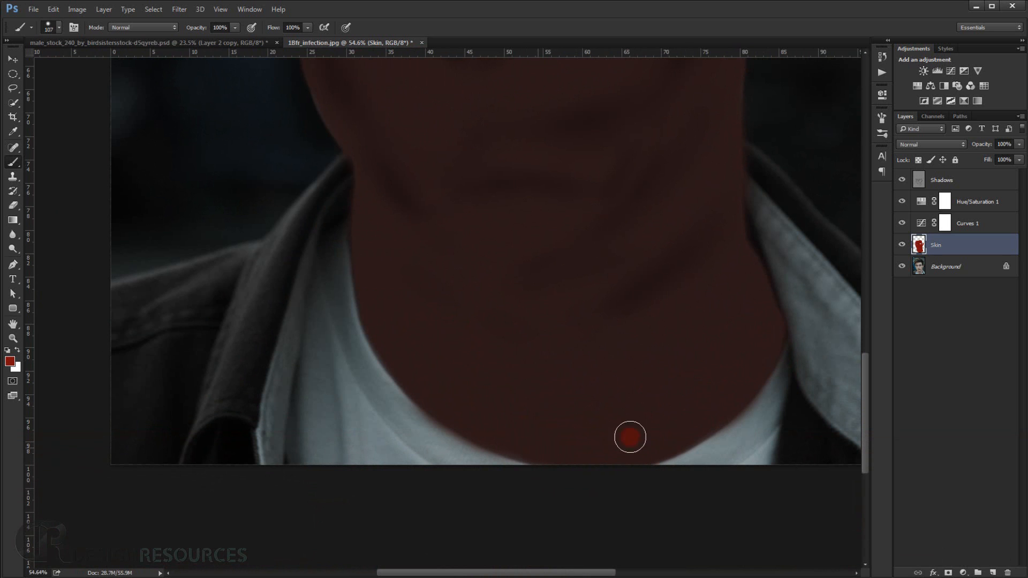
Lower the Skin layer's fill to 0%.
scroll(696, 316, down, 4)
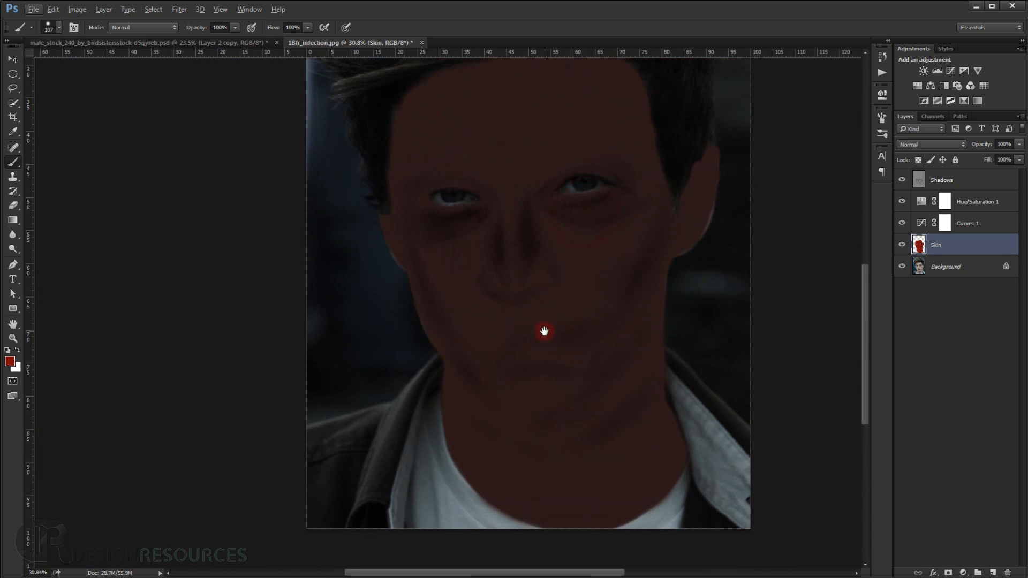
scroll(511, 271, down, 1)
scroll(513, 271, up, 1)
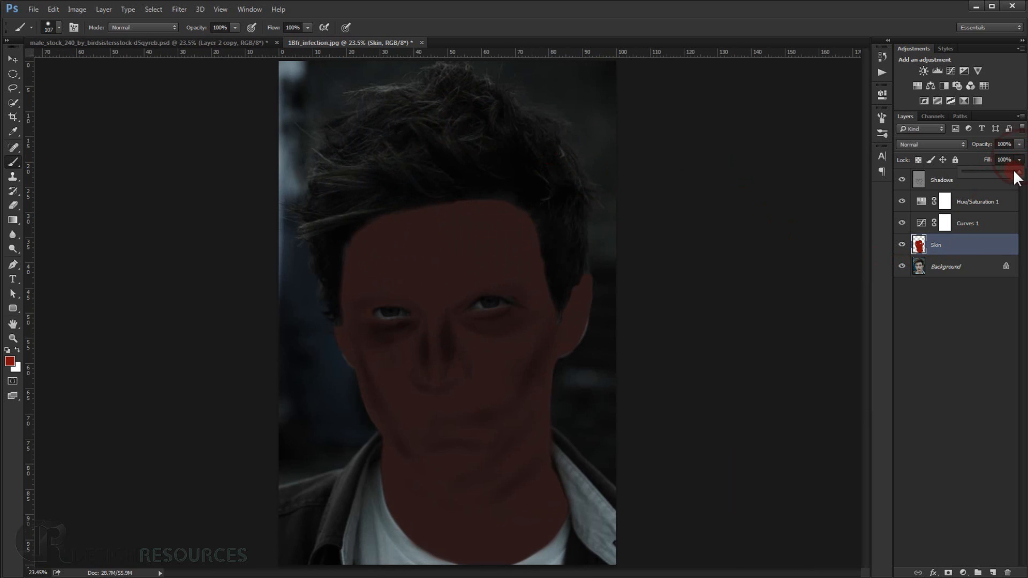
drag(968, 171, 958, 171)
click(979, 325)
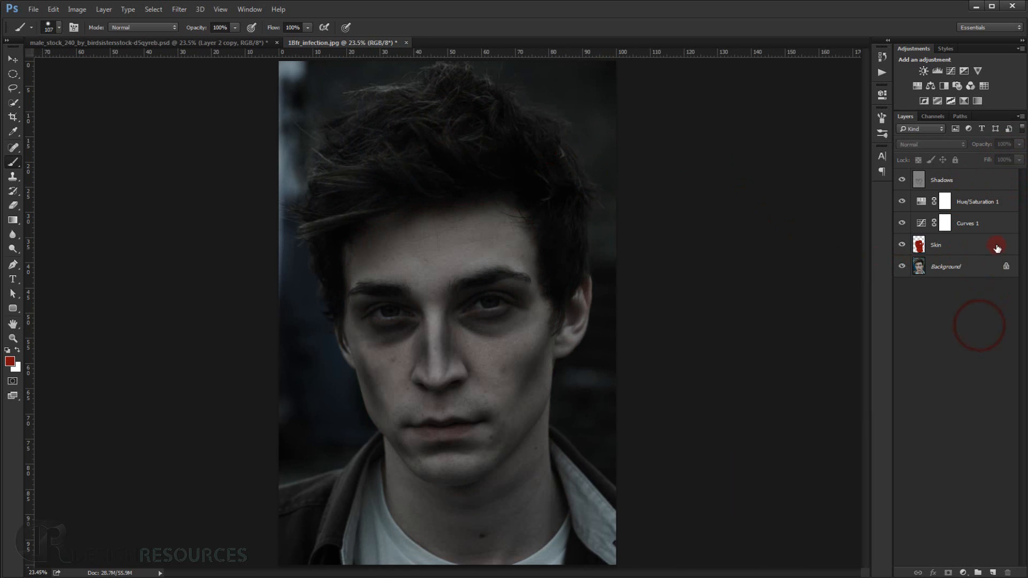
Add a Pattern Overlay effect to the Skin layer and open its pattern picker.
double_click(997, 243)
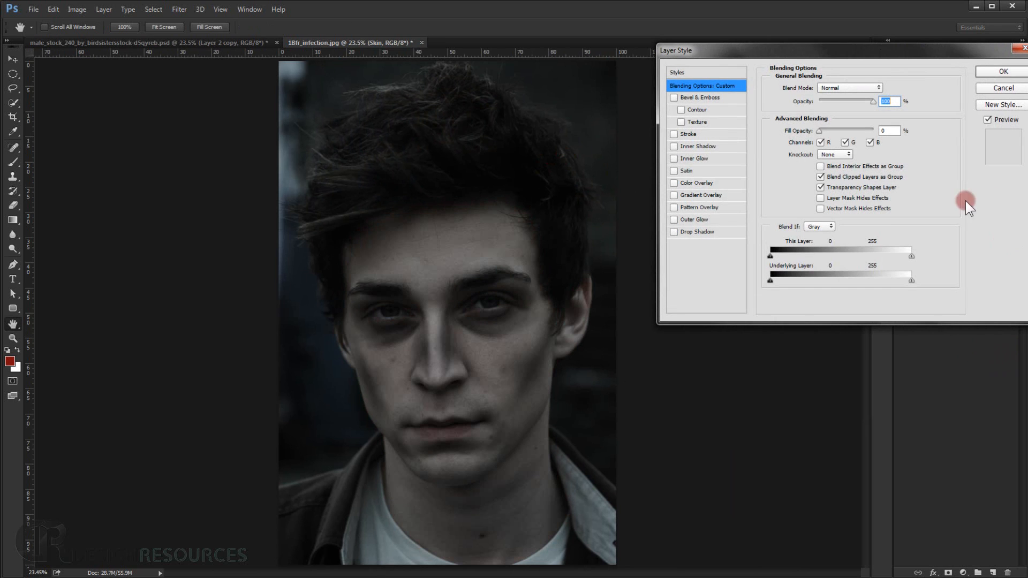
click(709, 208)
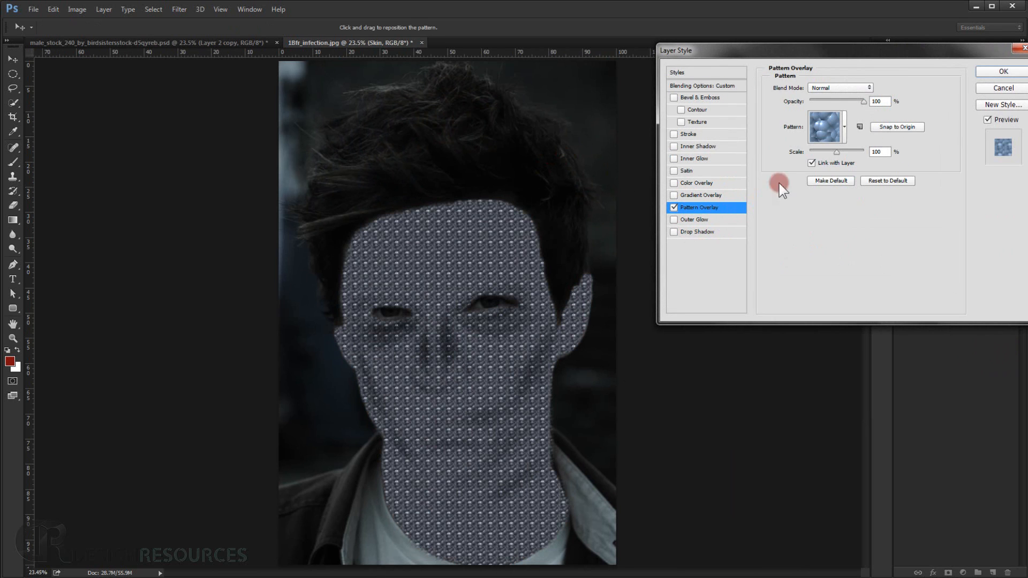
click(845, 131)
Load the pattern file Zombie Patterns.pat from the ZOMBIE > Zombie TUT folder on the desktop.
click(945, 158)
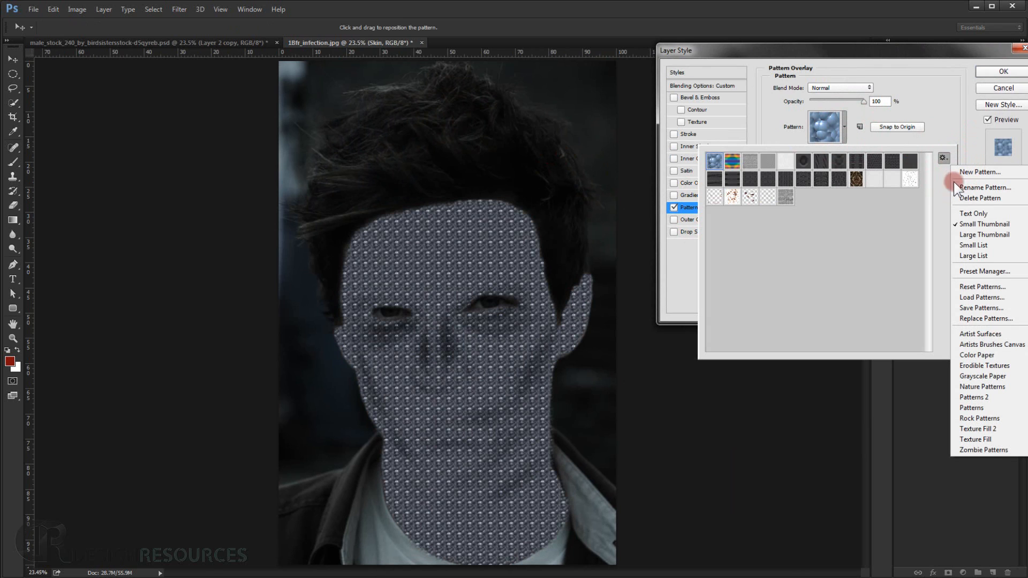
click(969, 297)
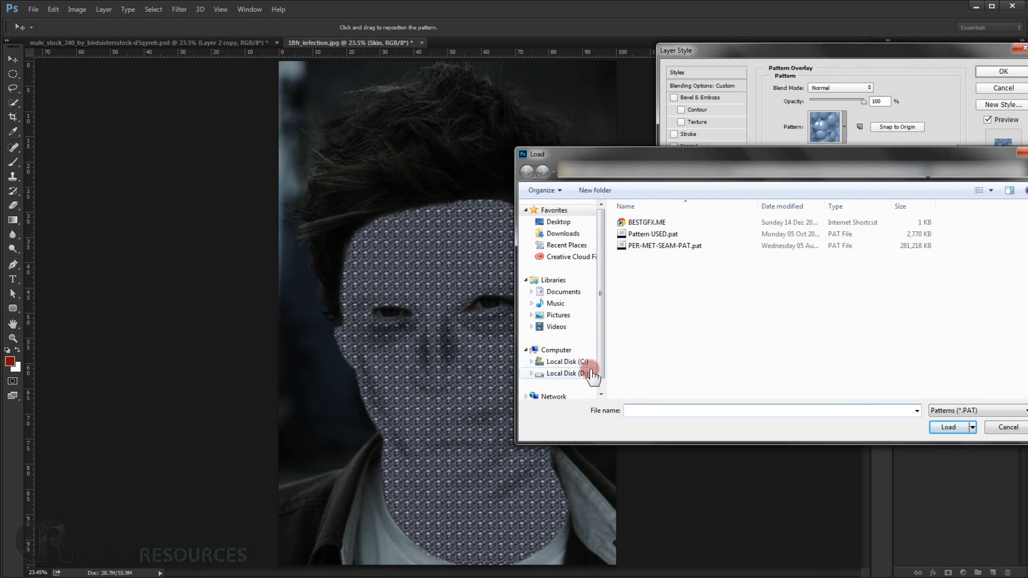
click(560, 223)
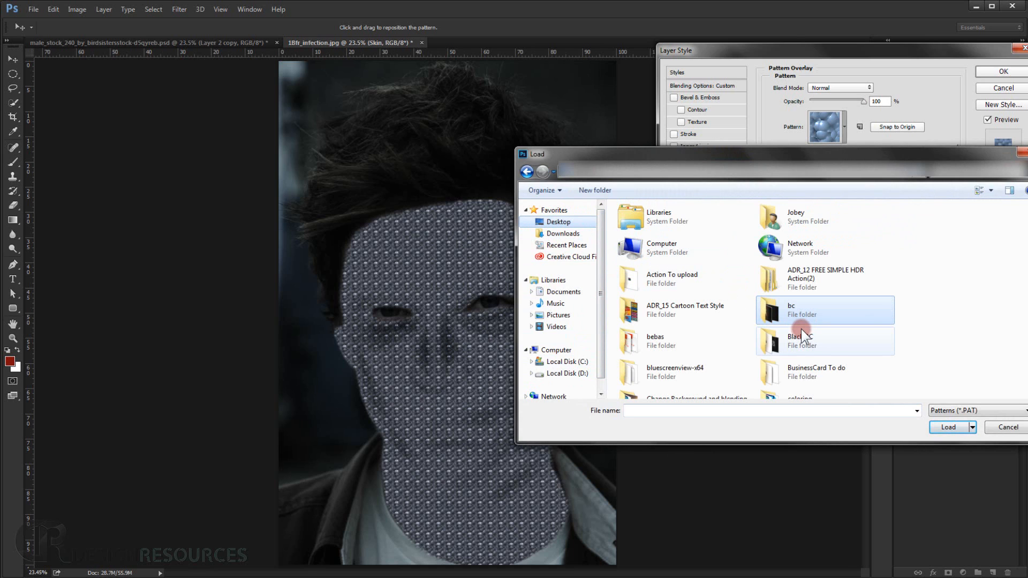
click(827, 341)
scroll(833, 345, down, 10)
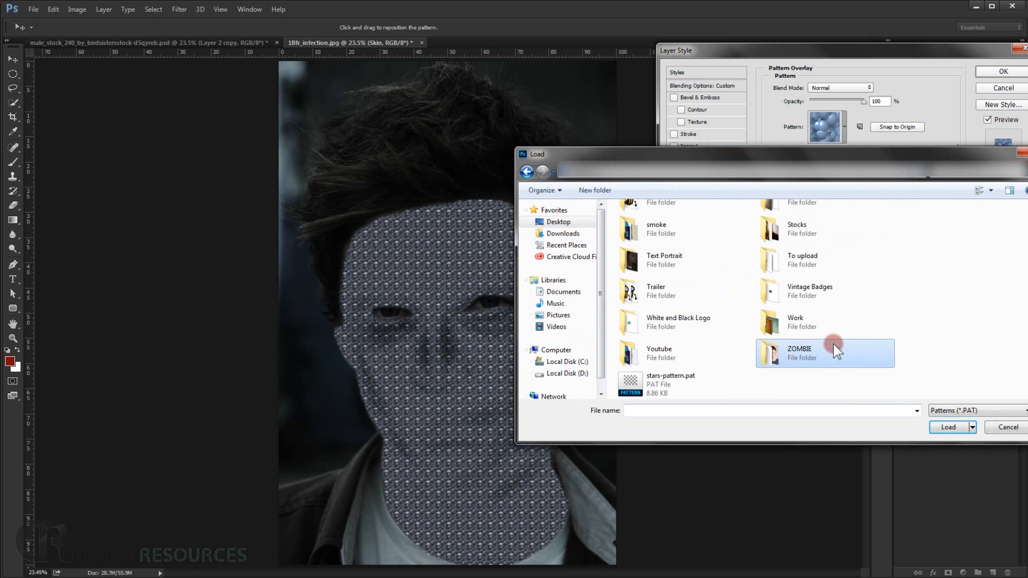
double_click(801, 354)
double_click(621, 230)
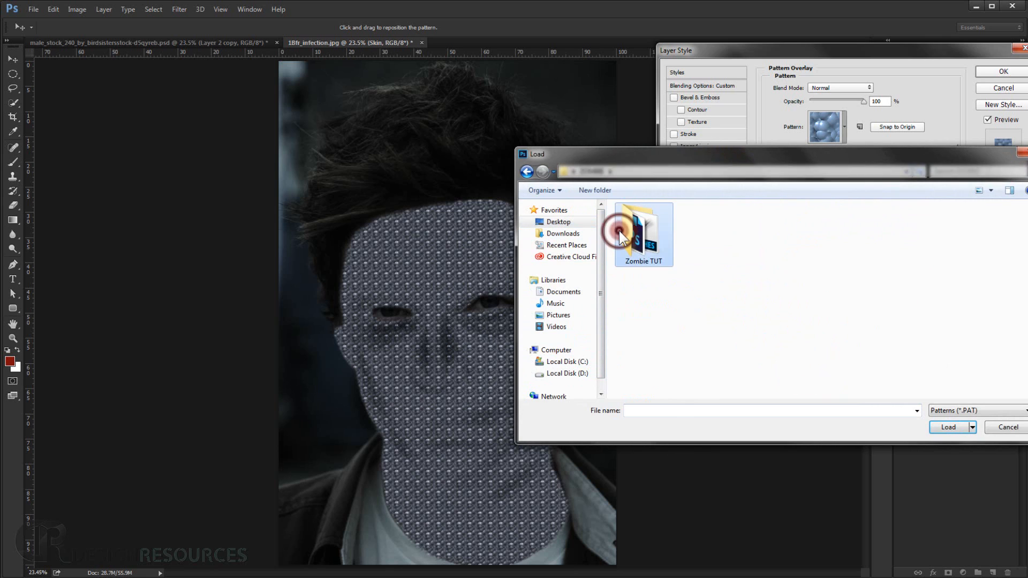
click(621, 228)
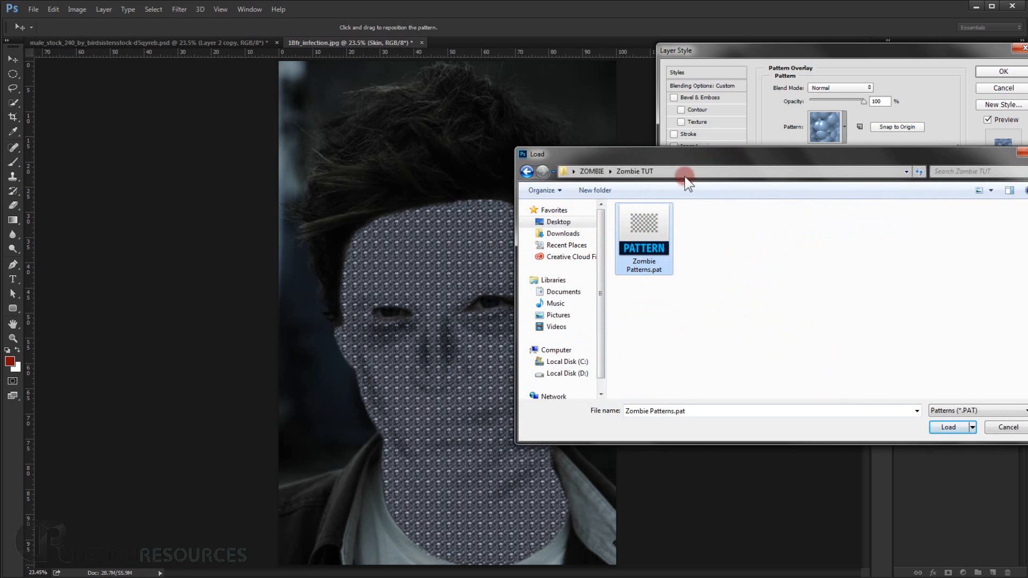
click(945, 427)
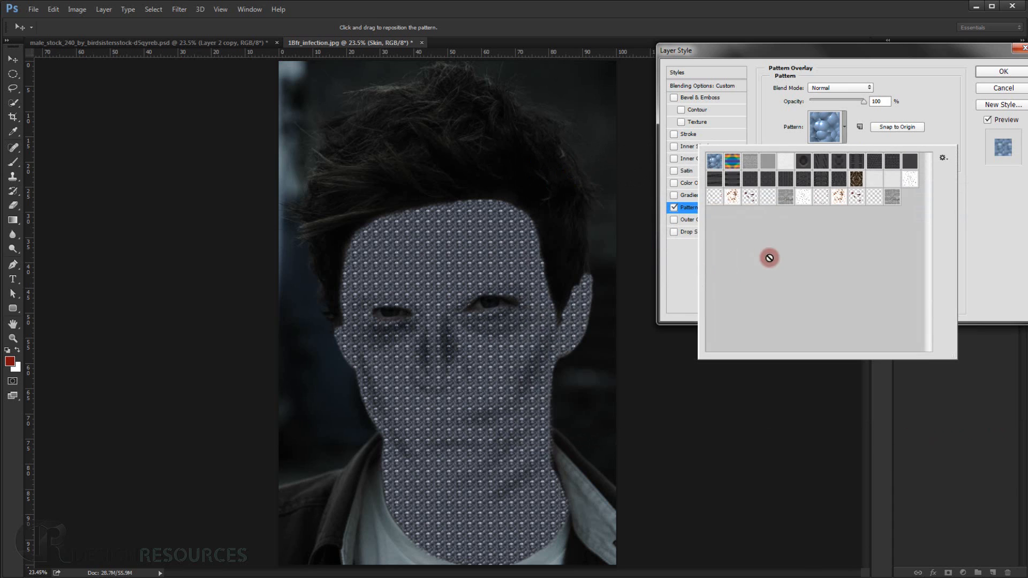
Choose the grey wrinkled-skin pattern for the Skin layer's Pattern Overlay and set its scale to 50%.
click(894, 198)
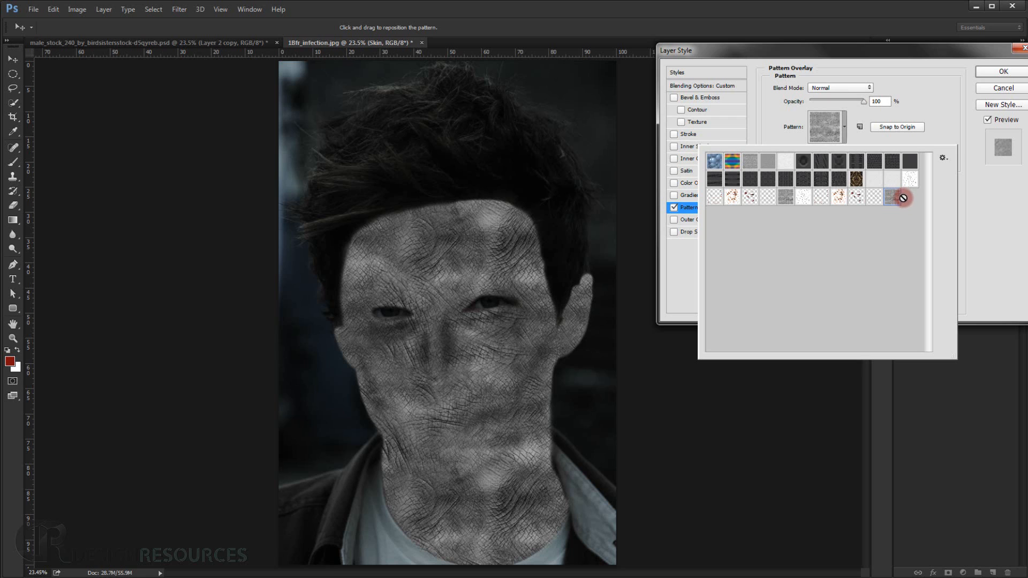
click(972, 200)
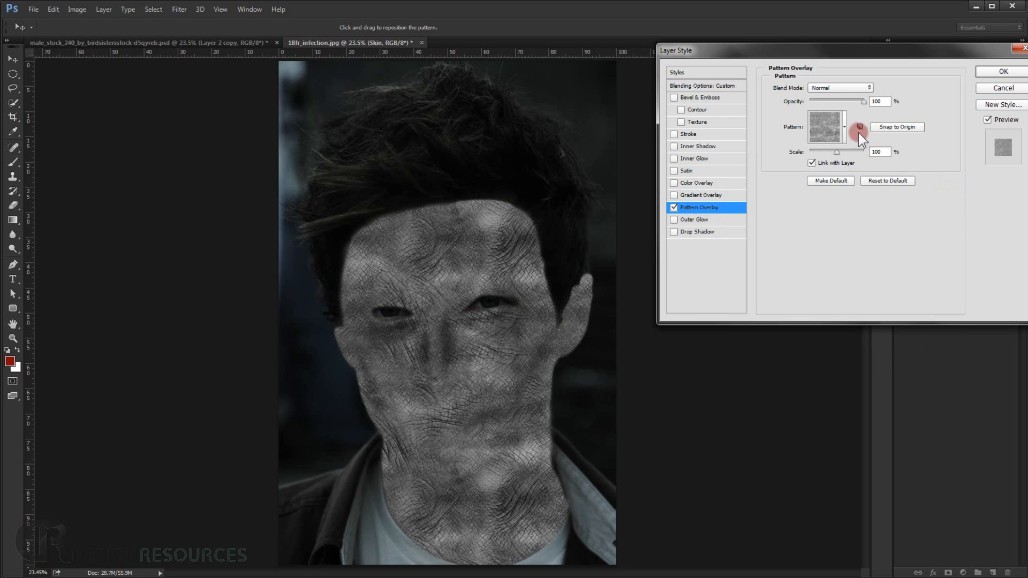
drag(885, 155, 868, 153)
text(50)
Set the Pattern Overlay's blend mode to Linear Light and apply the effect.
click(849, 87)
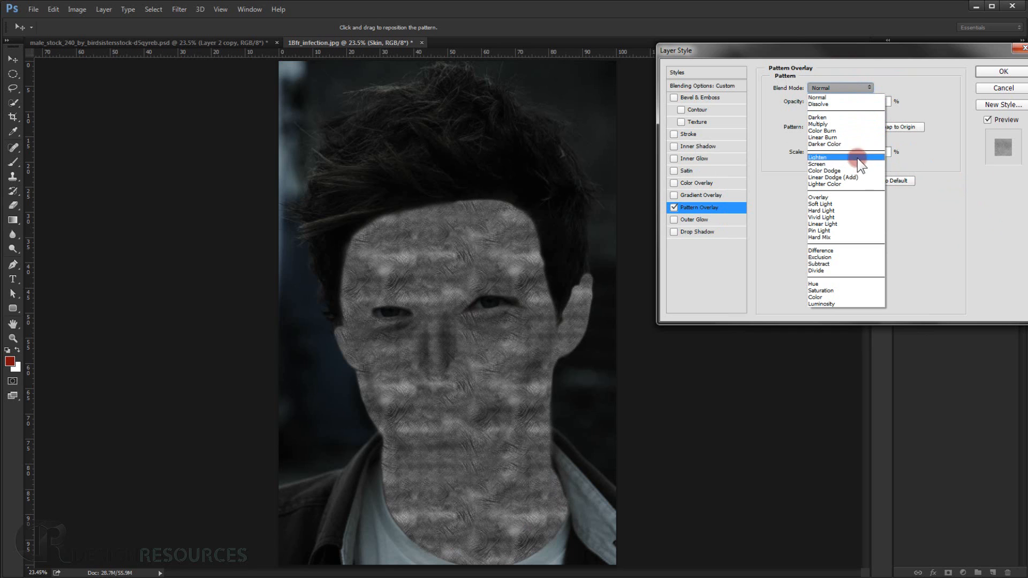
click(843, 224)
drag(885, 62, 700, 75)
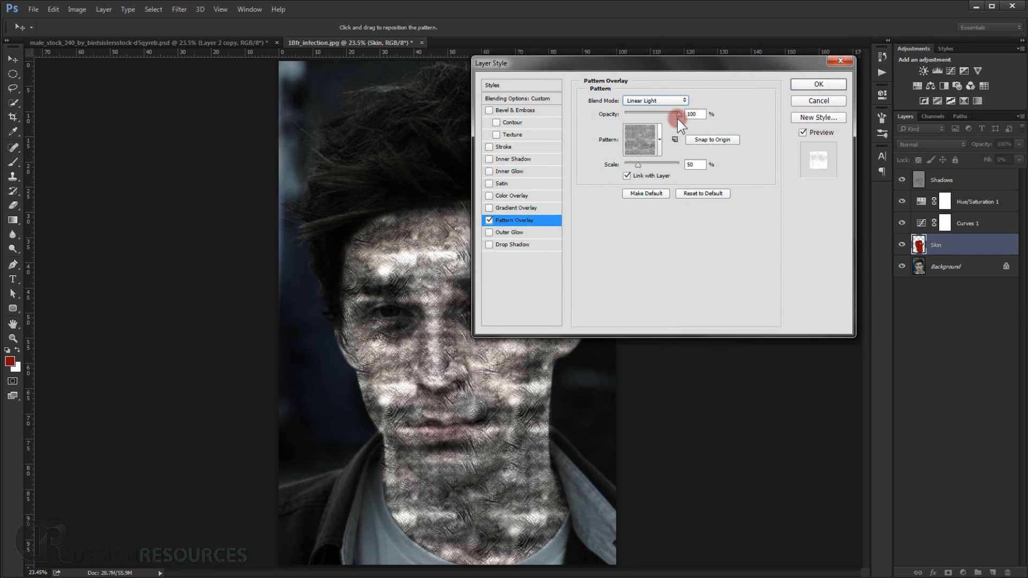
drag(678, 114, 667, 114)
click(818, 86)
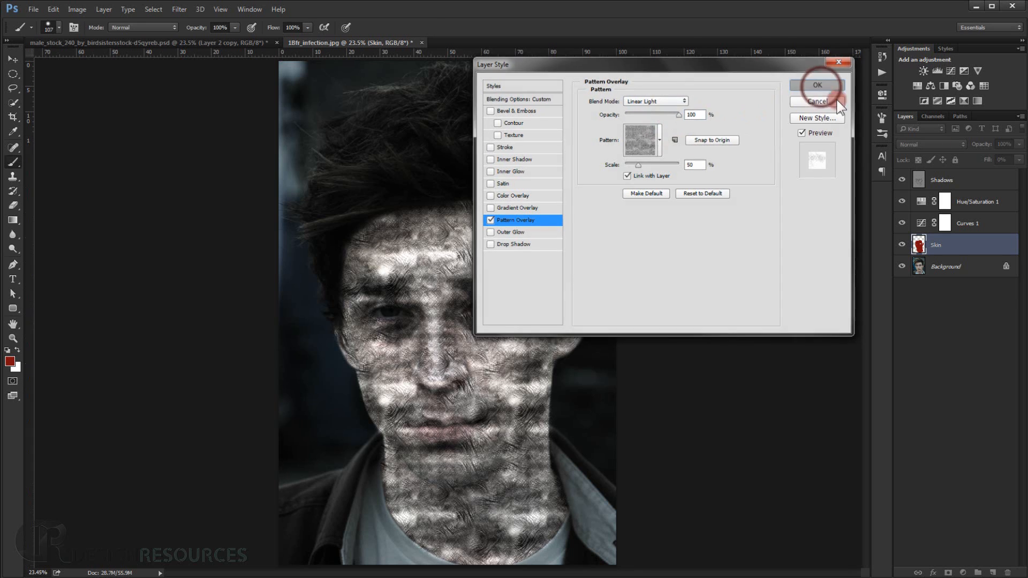
Lower the Skin layer's opacity to 13% and check the texture around the mouth, eyes and ear.
drag(978, 148, 937, 149)
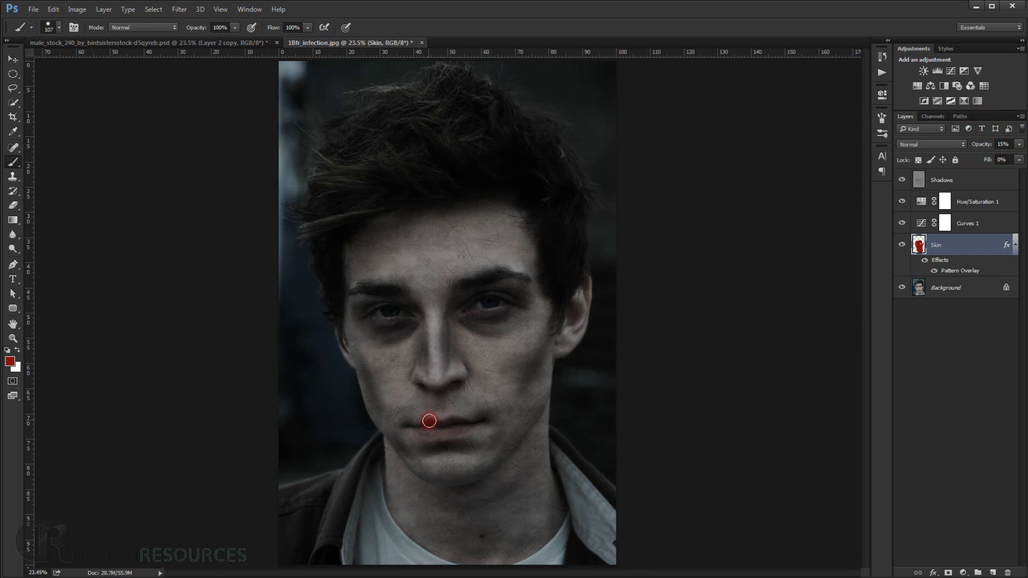
scroll(441, 412, up, 6)
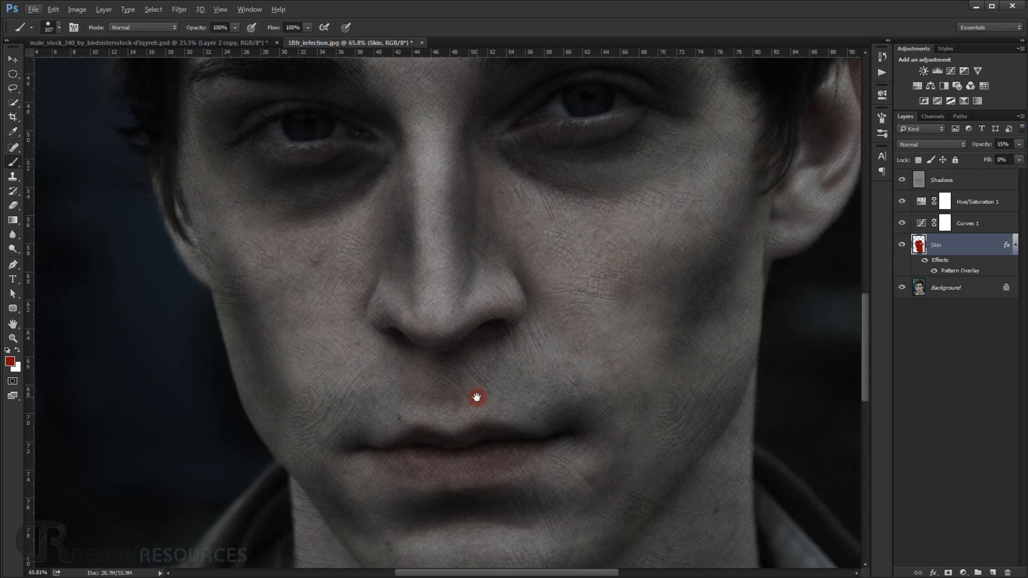
drag(477, 397, 460, 397)
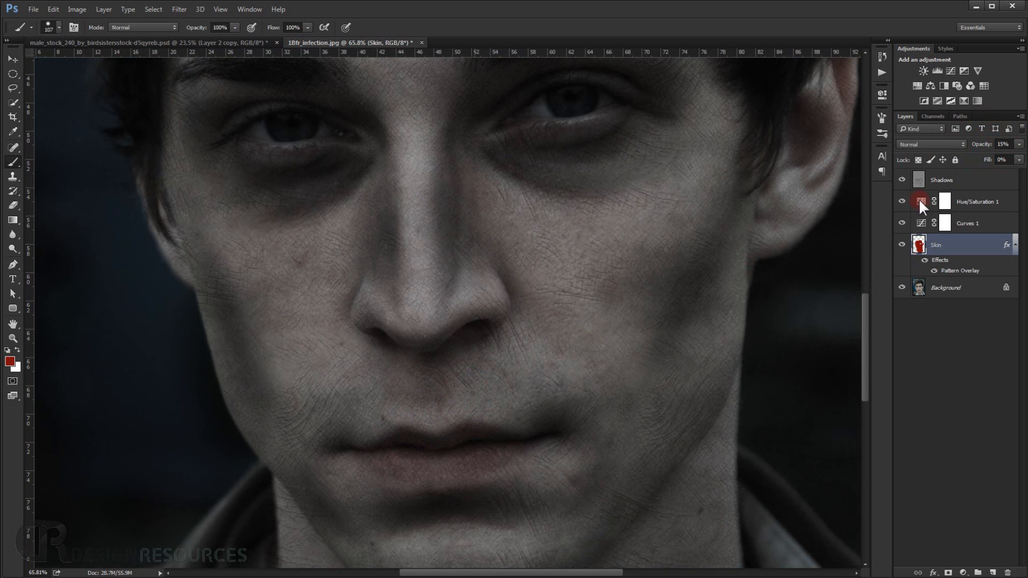
click(987, 148)
click(494, 374)
ctrl+click(503, 322)
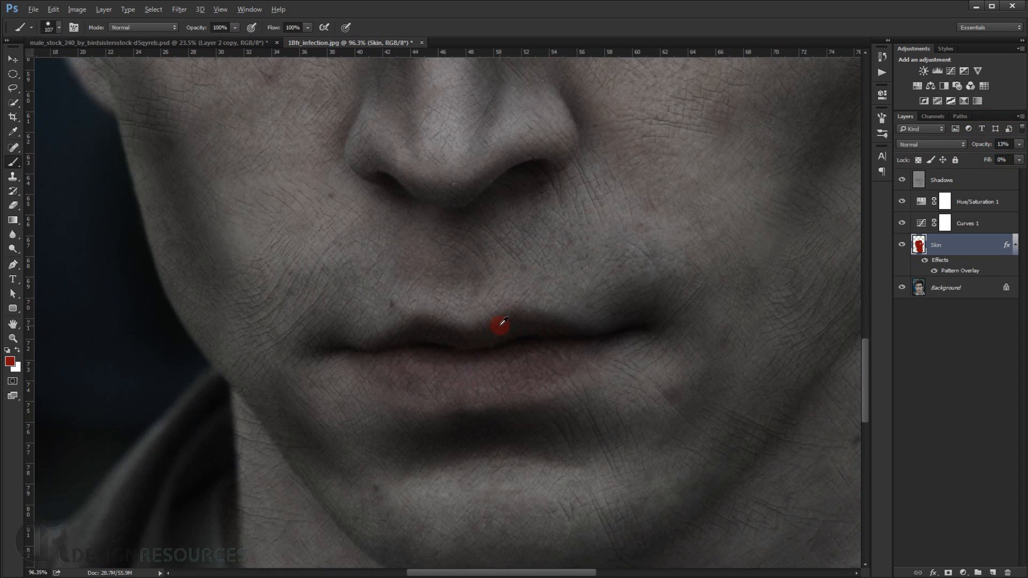
drag(562, 286, 552, 508)
drag(551, 312, 402, 383)
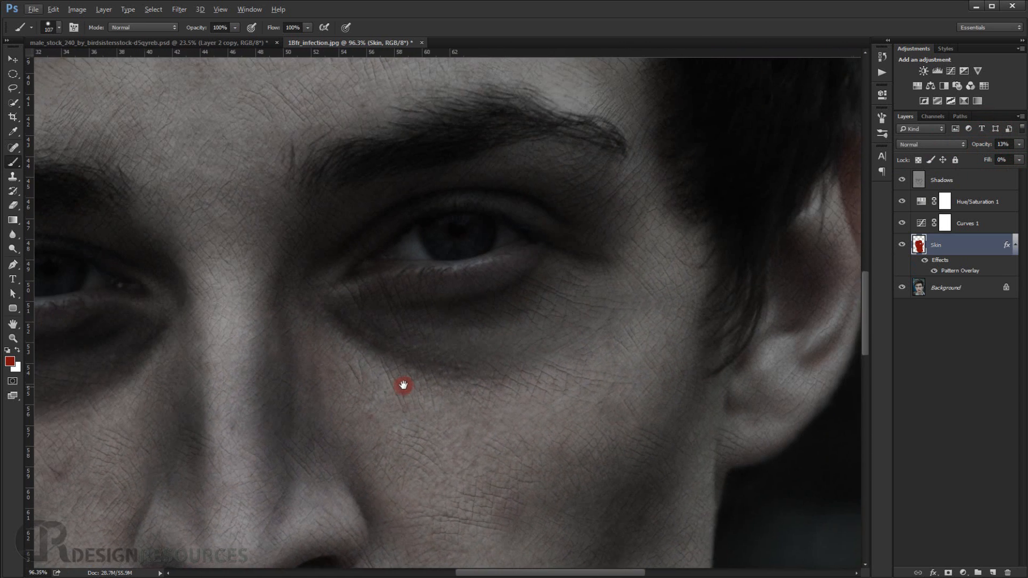
drag(523, 299, 417, 372)
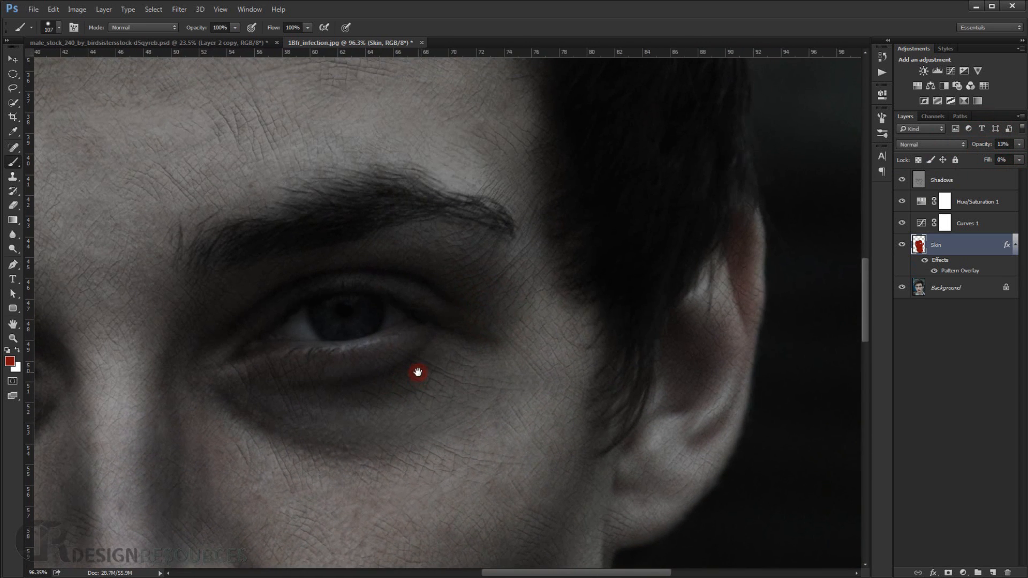
scroll(434, 294, down, 3)
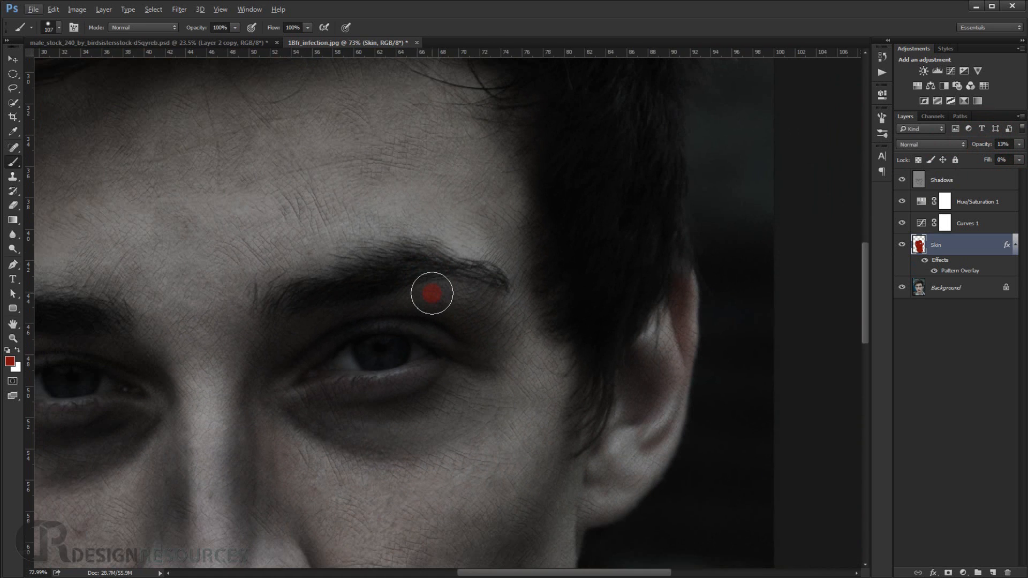
Reduce the opacity of the Skin layer's Pattern Overlay and set the layer's own opacity to 75%.
key(ctrl+0)
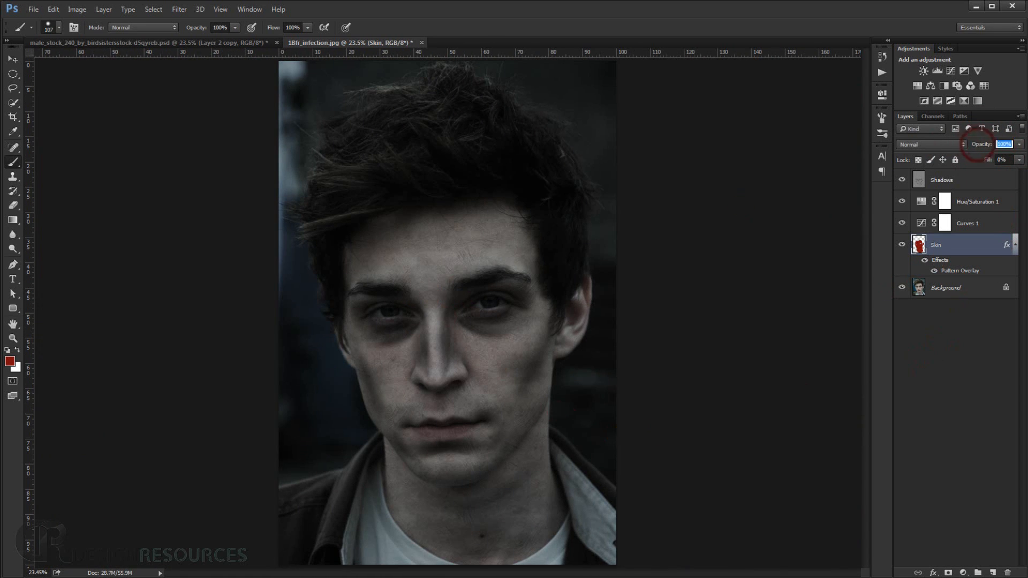
click(1008, 250)
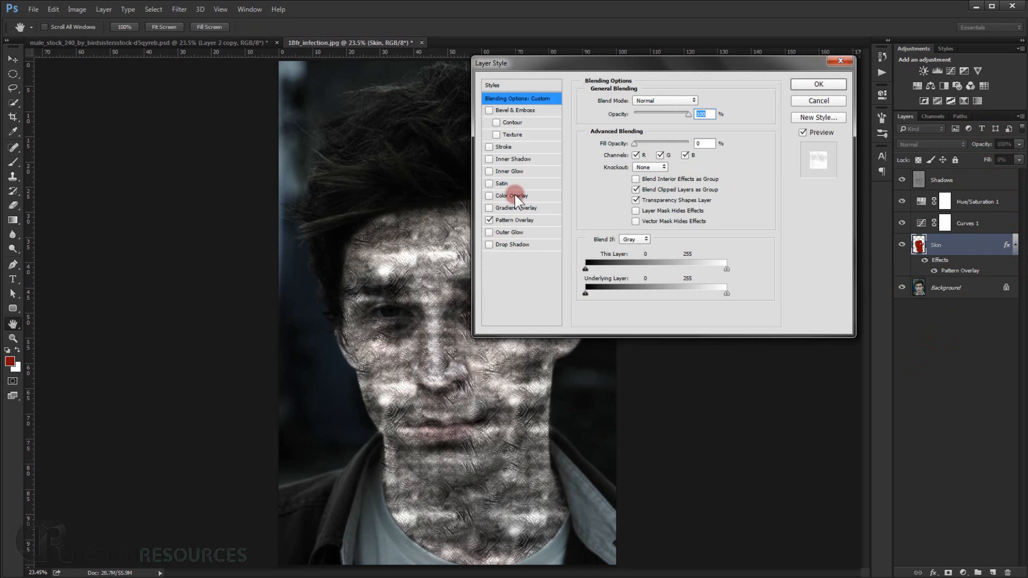
click(514, 220)
click(694, 114)
drag(679, 114, 635, 115)
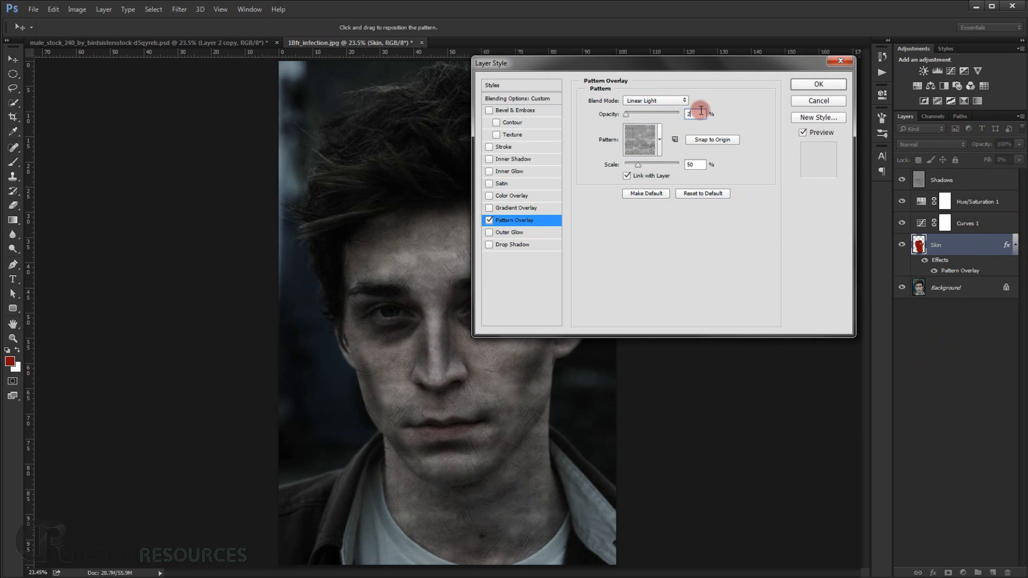
click(813, 88)
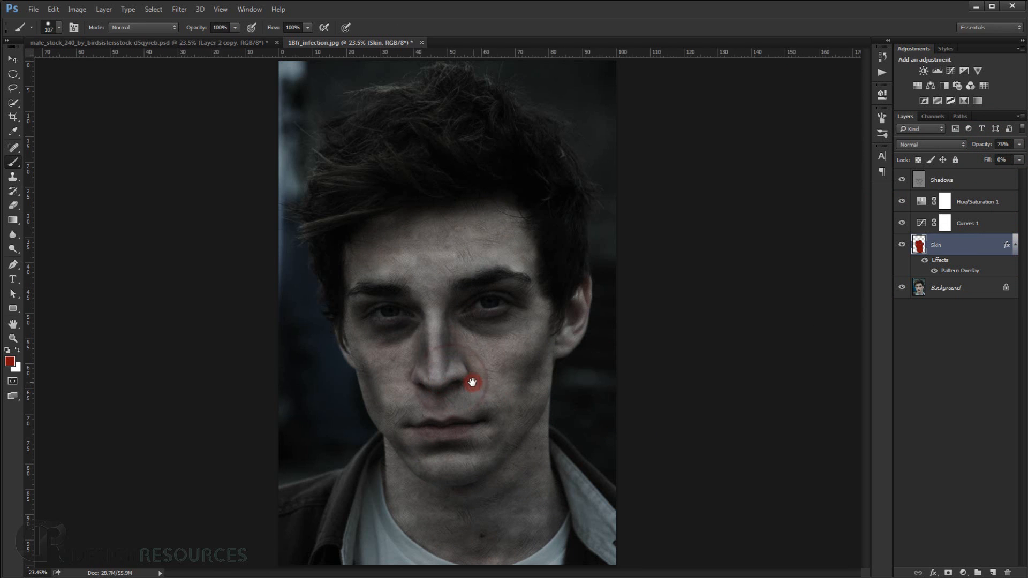
Add a black layer mask to the Skin layer that hides all of the texture.
drag(472, 382, 473, 357)
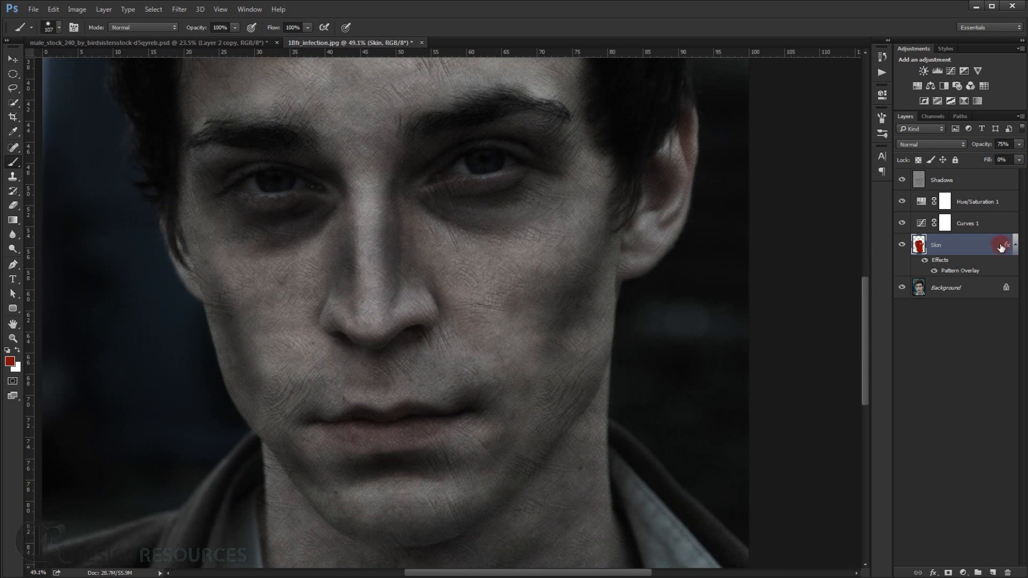
key(alt)
alt+click(948, 572)
Paint white on the Skin mask over the image-right cheek and jaw with a soft brush at 54% opacity.
scroll(356, 269, up, 1)
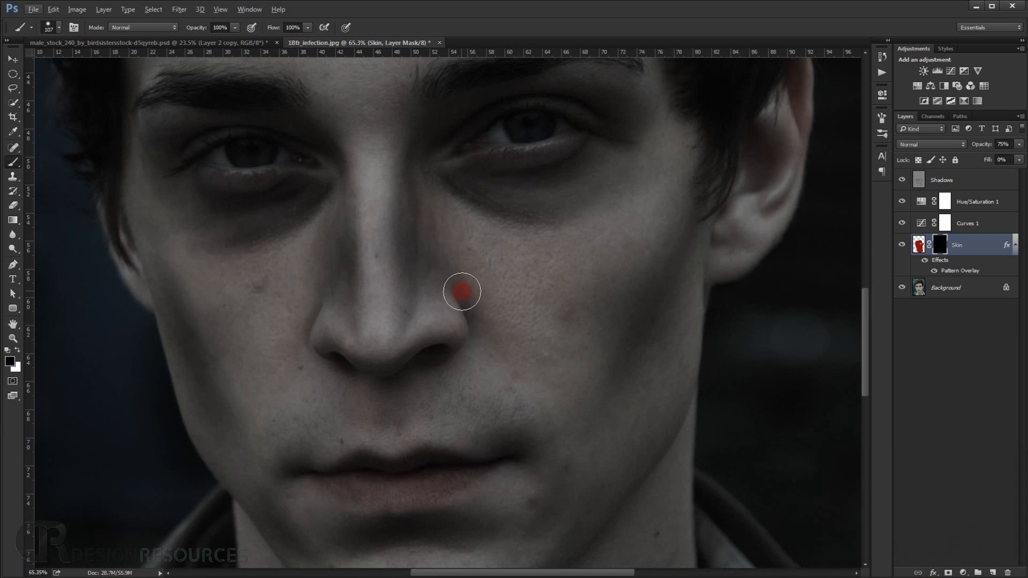
mouse_move(467, 293)
mouse_down()
mouse_move(481, 298)
mouse_move(474, 262)
mouse_up()
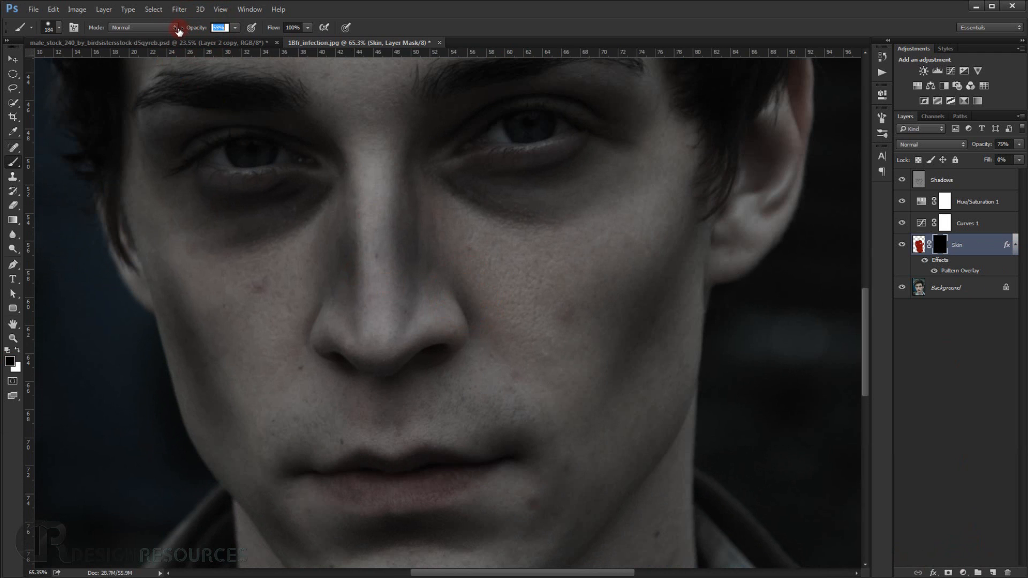
drag(560, 303, 546, 198)
mouse_move(570, 319)
mouse_down()
mouse_move(604, 330)
mouse_move(593, 333)
mouse_move(606, 272)
mouse_move(584, 275)
mouse_move(570, 303)
mouse_move(573, 276)
mouse_move(614, 266)
mouse_move(620, 248)
mouse_move(591, 274)
mouse_move(528, 240)
mouse_move(499, 256)
mouse_move(580, 262)
mouse_move(627, 217)
mouse_move(627, 200)
mouse_move(596, 228)
mouse_move(583, 322)
mouse_move(597, 389)
mouse_move(584, 437)
mouse_move(597, 402)
mouse_move(578, 406)
mouse_move(587, 388)
mouse_up()
click(597, 281)
key(x)
mouse_move(603, 371)
mouse_down()
mouse_move(601, 432)
mouse_move(649, 341)
mouse_move(642, 385)
mouse_move(606, 426)
mouse_up()
drag(592, 366, 622, 288)
mouse_move(606, 414)
mouse_down()
mouse_move(572, 451)
mouse_move(459, 496)
mouse_up()
mouse_move(536, 440)
mouse_down()
mouse_move(545, 357)
mouse_move(479, 303)
mouse_move(426, 338)
mouse_move(372, 339)
mouse_move(319, 299)
mouse_move(327, 293)
mouse_move(339, 314)
mouse_move(371, 236)
mouse_move(392, 257)
mouse_move(411, 256)
mouse_move(402, 263)
mouse_move(406, 158)
mouse_move(415, 361)
mouse_move(408, 277)
mouse_up()
Reveal the skin texture around the image-right eye and eyelid, reducing the white brush to about 95 px.
mouse_move(415, 358)
mouse_down()
mouse_move(414, 201)
mouse_move(430, 313)
mouse_move(461, 300)
mouse_move(485, 330)
mouse_move(497, 279)
mouse_move(598, 250)
mouse_up()
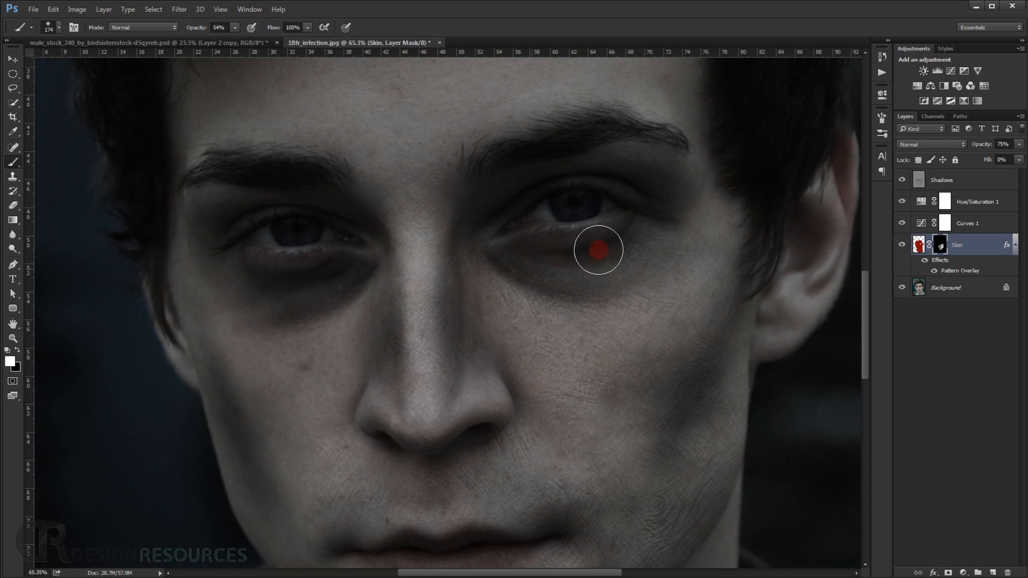
mouse_move(664, 215)
mouse_down()
mouse_move(642, 163)
mouse_move(630, 165)
mouse_up()
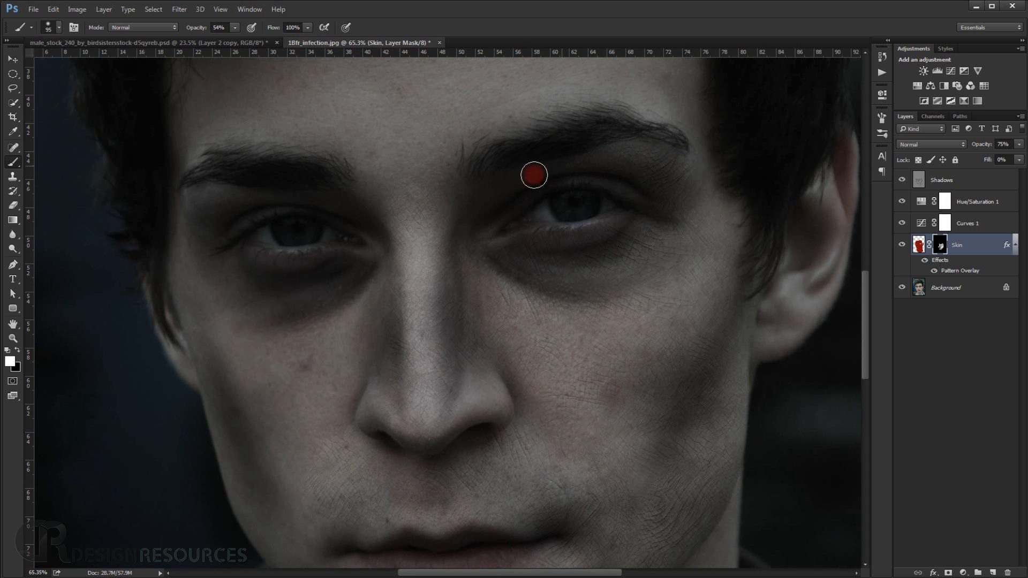
drag(534, 175, 506, 189)
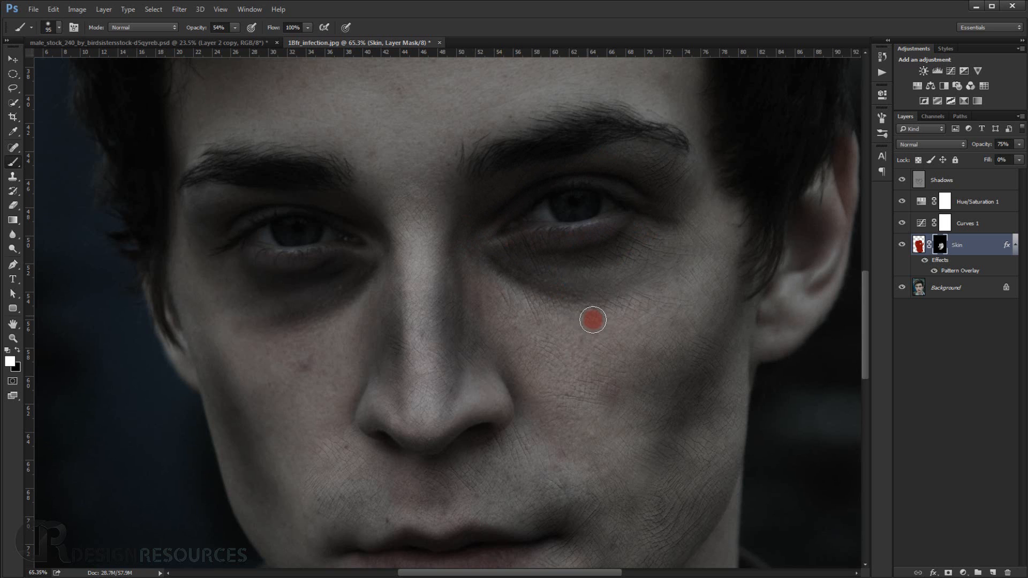
Paint the texture into the nose, image-left cheek and mouth area on the Skin mask with a white brush of about 188 px.
scroll(598, 324, down, 5)
alt+right_click(580, 372)
mouse_move(604, 374)
mouse_down()
mouse_move(640, 348)
mouse_move(628, 383)
mouse_move(467, 421)
mouse_move(464, 372)
mouse_move(544, 372)
mouse_move(479, 363)
mouse_move(462, 339)
mouse_move(477, 316)
mouse_move(480, 272)
mouse_move(473, 303)
mouse_move(389, 324)
mouse_move(425, 310)
mouse_move(388, 300)
mouse_move(373, 315)
mouse_move(407, 351)
mouse_move(414, 331)
mouse_move(413, 385)
mouse_move(469, 326)
mouse_move(442, 421)
mouse_move(400, 426)
mouse_move(443, 348)
mouse_up()
scroll(413, 351, up, 5)
mouse_move(404, 338)
mouse_down()
mouse_move(429, 453)
mouse_move(386, 365)
mouse_up()
mouse_move(362, 286)
mouse_down()
mouse_move(333, 185)
mouse_move(365, 214)
mouse_move(429, 208)
mouse_move(441, 272)
mouse_move(422, 362)
mouse_move(431, 406)
mouse_move(454, 366)
mouse_move(431, 403)
mouse_up()
drag(464, 455, 451, 349)
mouse_move(536, 453)
mouse_down()
mouse_move(470, 422)
mouse_move(459, 403)
mouse_up()
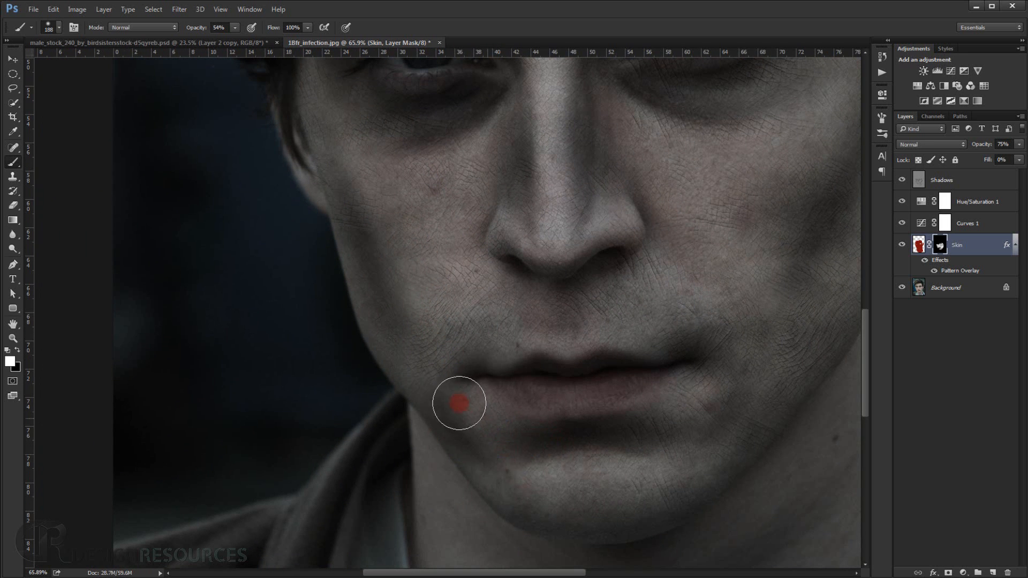
mouse_move(486, 459)
mouse_down()
mouse_move(588, 504)
mouse_move(648, 494)
mouse_move(603, 483)
mouse_move(713, 333)
mouse_move(530, 302)
mouse_move(489, 283)
mouse_move(500, 294)
mouse_move(518, 275)
mouse_up()
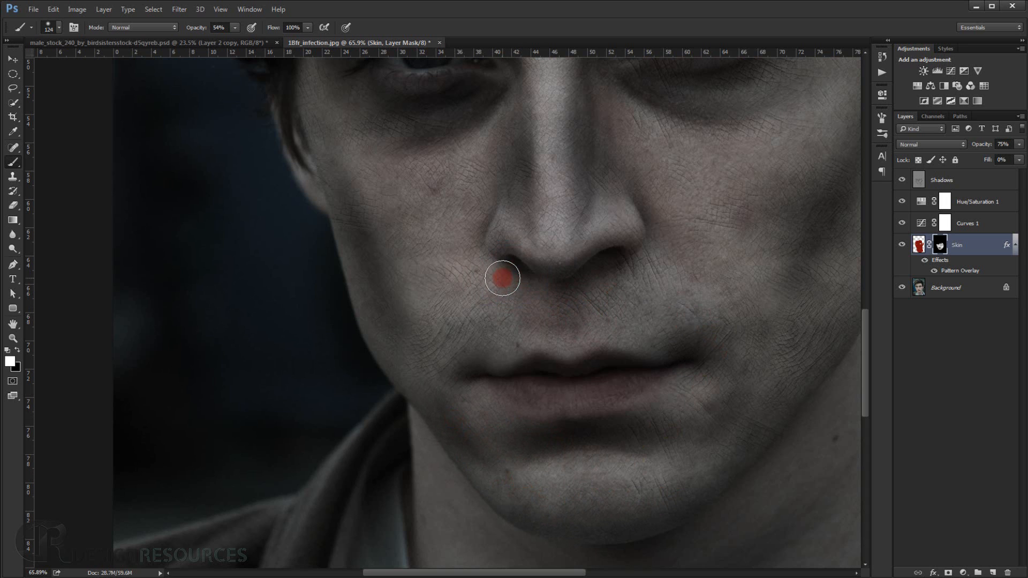
Mask the texture off the nostrils with a black brush of about 65 px.
scroll(505, 272, up, 5)
mouse_move(524, 280)
mouse_down()
mouse_move(505, 282)
mouse_move(532, 273)
mouse_move(518, 257)
mouse_up()
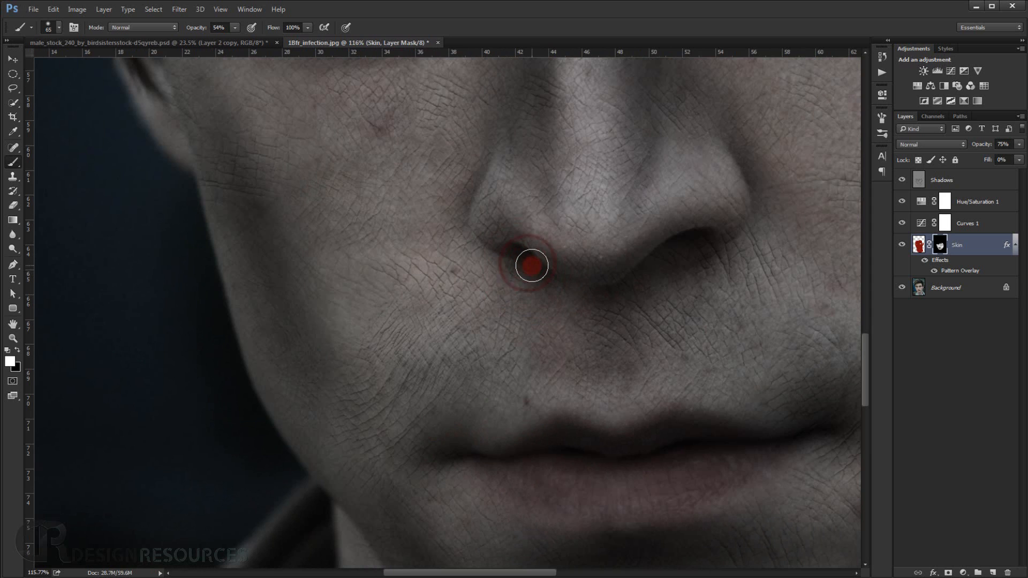
drag(523, 257, 524, 255)
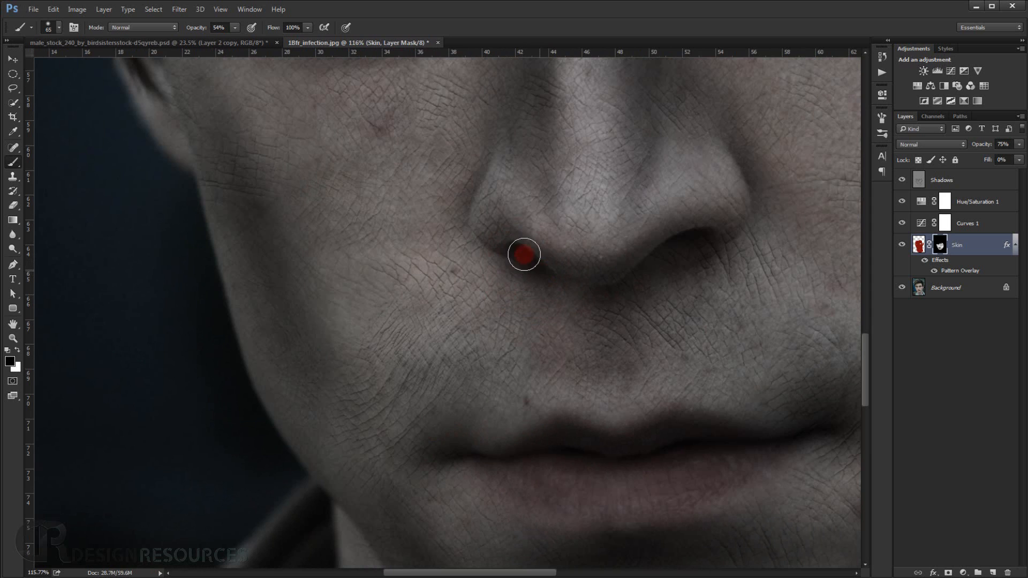
mouse_move(670, 257)
mouse_down()
mouse_move(644, 269)
mouse_move(689, 242)
mouse_move(657, 253)
mouse_up()
scroll(690, 269, down, 5)
drag(713, 319, 553, 305)
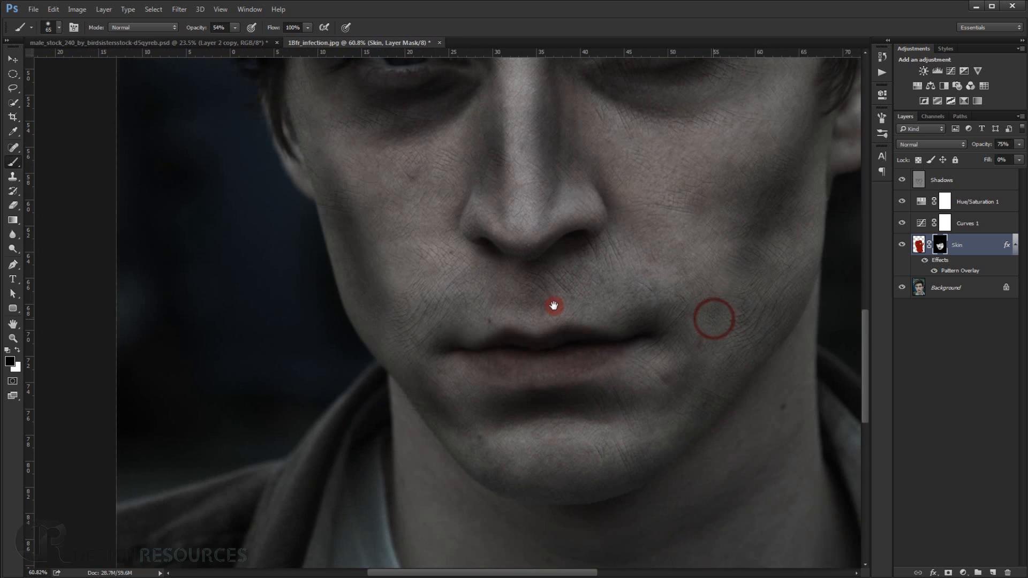
drag(643, 370, 648, 373)
Reveal the texture over the chin and neck on the Skin mask with a white brush of about 157 px.
key(x)
mouse_move(580, 437)
mouse_down()
mouse_move(558, 449)
mouse_move(563, 430)
mouse_move(579, 437)
mouse_move(440, 464)
mouse_up()
drag(496, 444, 479, 321)
drag(503, 430, 525, 374)
mouse_move(505, 416)
mouse_down()
mouse_move(620, 392)
mouse_move(640, 379)
mouse_move(599, 359)
mouse_move(696, 273)
mouse_move(712, 325)
mouse_move(743, 201)
mouse_move(735, 196)
mouse_move(741, 436)
mouse_move(712, 435)
mouse_move(745, 385)
mouse_move(556, 489)
mouse_move(643, 481)
mouse_move(468, 412)
mouse_move(400, 338)
mouse_up()
drag(400, 338, 377, 321)
mouse_move(366, 270)
mouse_down()
mouse_move(366, 243)
mouse_move(404, 317)
mouse_move(384, 302)
mouse_move(398, 357)
mouse_move(354, 256)
mouse_move(347, 209)
mouse_move(342, 264)
mouse_up()
key(x)
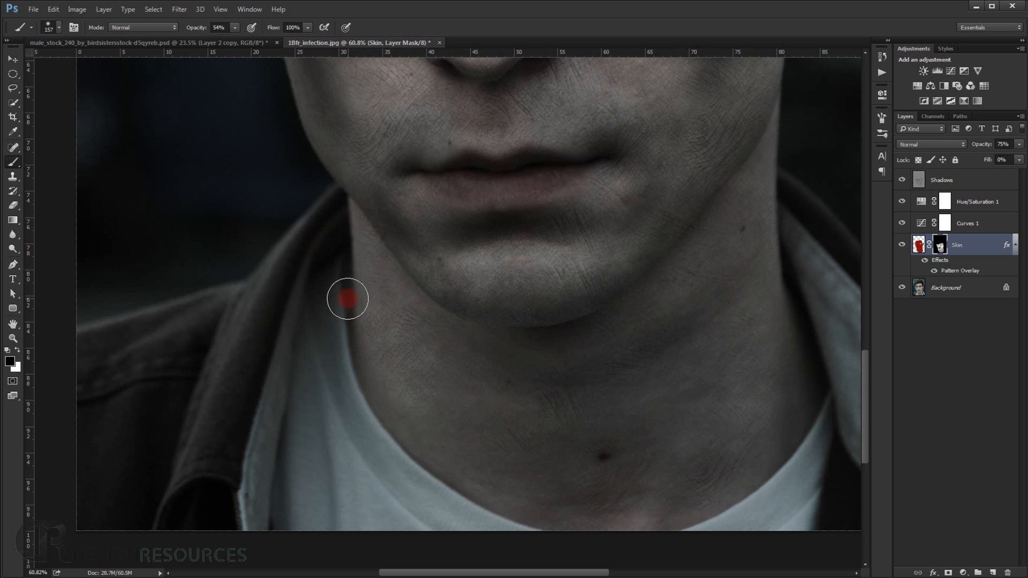
Extend the white mask painting along both edges of the neck down to the shirt collar.
key(x)
mouse_move(347, 298)
mouse_down()
mouse_move(380, 275)
mouse_move(385, 321)
mouse_move(433, 435)
mouse_move(447, 456)
mouse_move(534, 501)
mouse_up()
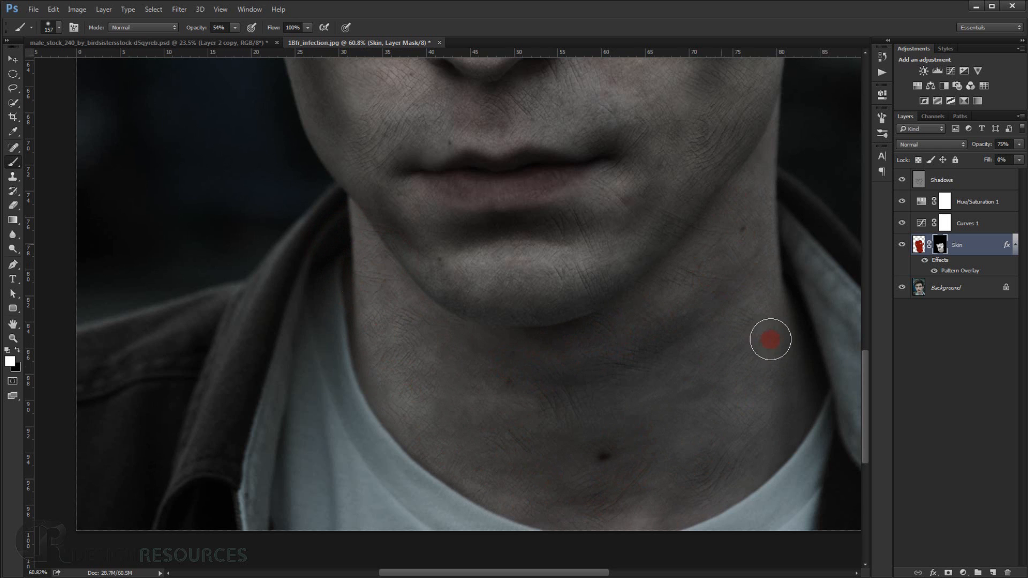
drag(769, 339, 766, 435)
scroll(694, 381, down, 5)
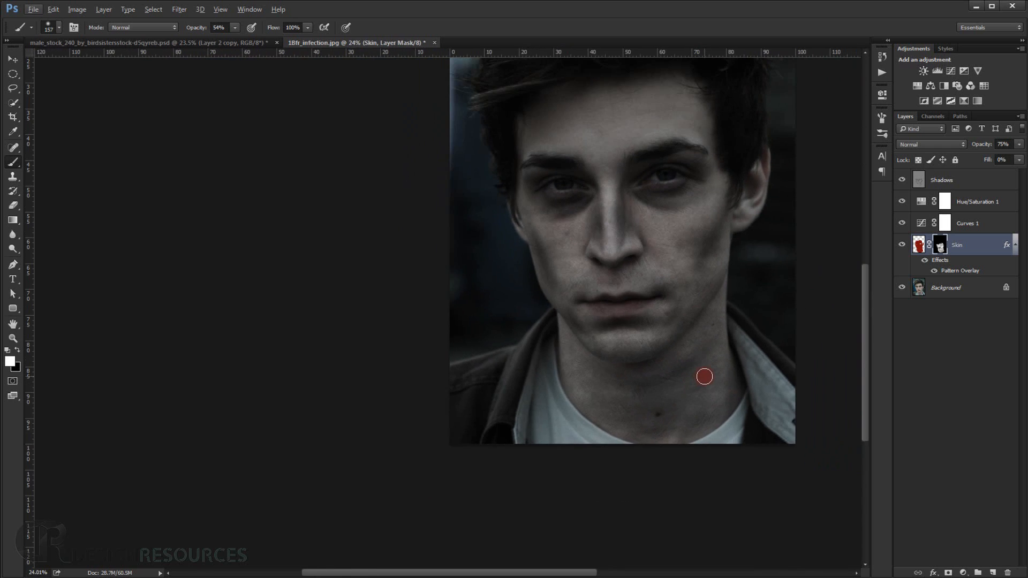
Paint the texture into the forehead on the Skin mask and touch up with black, using a brush of about 139 px.
scroll(704, 376, down, 1)
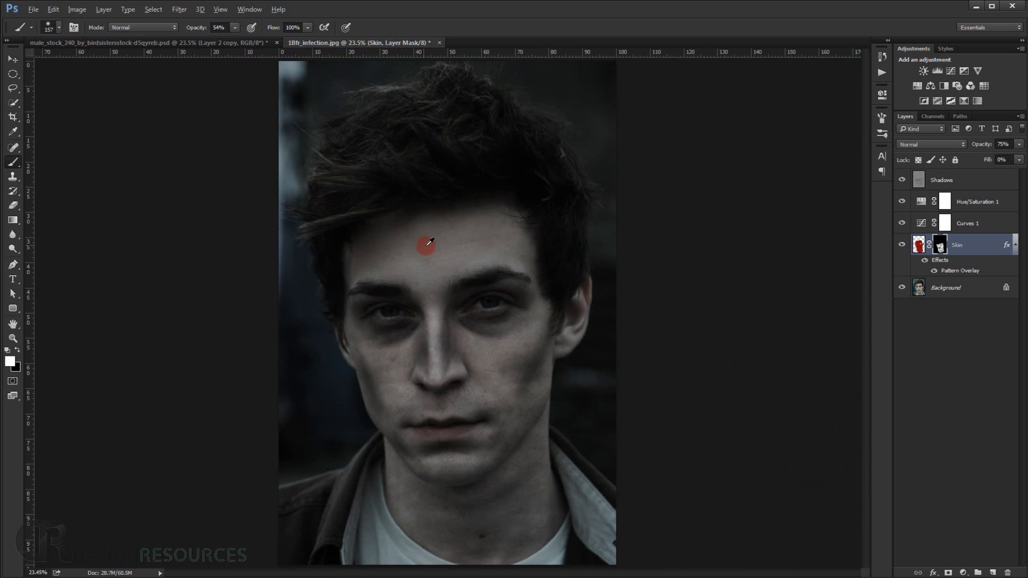
scroll(426, 246, up, 5)
mouse_move(425, 265)
mouse_down()
mouse_move(467, 262)
mouse_move(439, 284)
mouse_move(487, 285)
mouse_move(466, 307)
mouse_move(473, 266)
mouse_move(424, 359)
mouse_move(475, 264)
mouse_move(575, 264)
mouse_move(627, 277)
mouse_move(591, 190)
mouse_move(553, 168)
mouse_move(565, 194)
mouse_move(303, 231)
mouse_move(376, 236)
mouse_move(276, 298)
mouse_move(429, 298)
mouse_move(401, 262)
mouse_move(429, 360)
mouse_move(354, 397)
mouse_move(340, 394)
mouse_move(373, 381)
mouse_move(325, 374)
mouse_move(270, 387)
mouse_up()
key(x)
key(x)
key(x)
mouse_move(370, 402)
mouse_down()
mouse_move(340, 393)
mouse_move(351, 396)
mouse_up()
scroll(391, 253, down, 5)
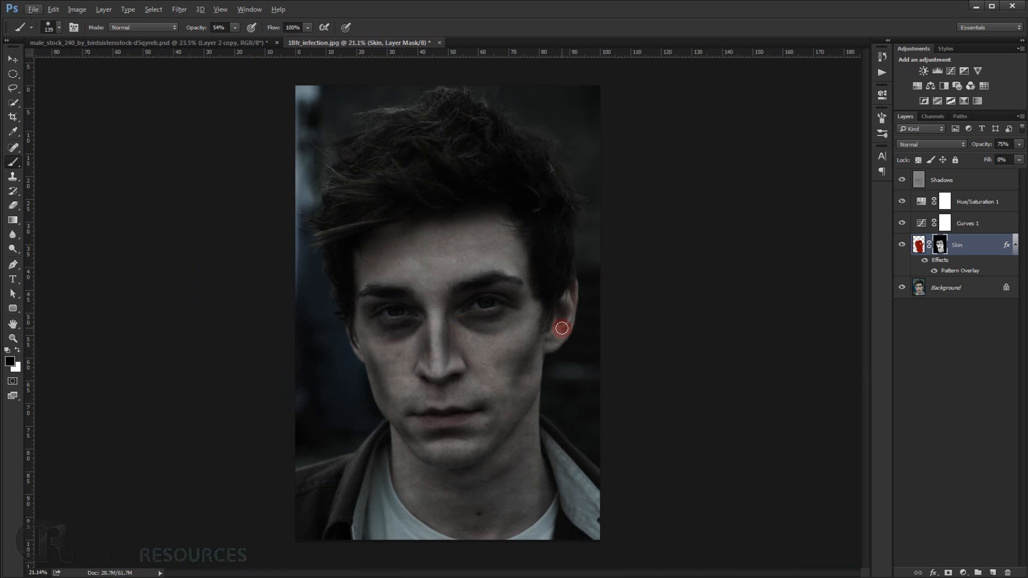
scroll(561, 328, up, 1)
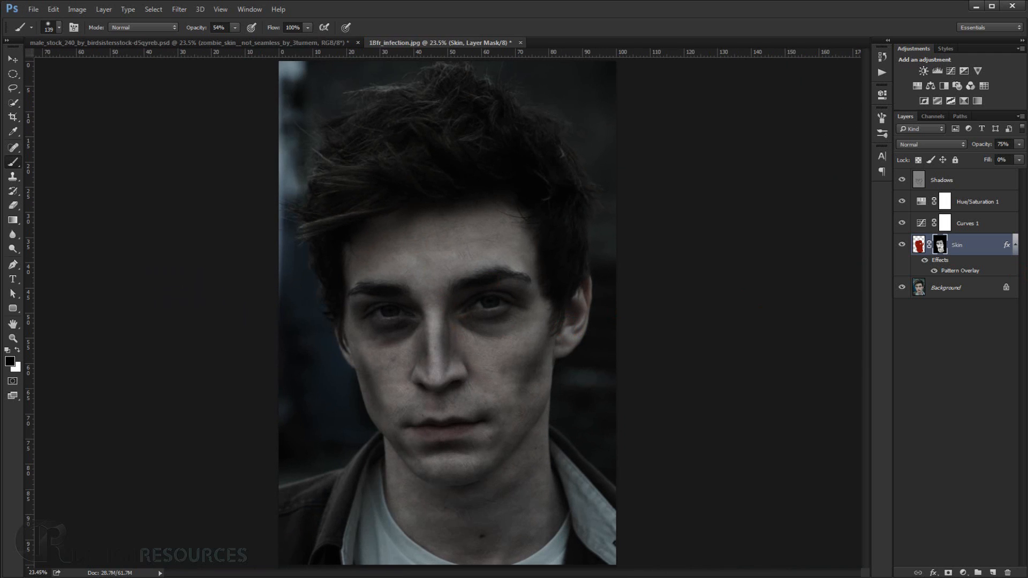
Collapse the Skin layer's effects list and toggle the layer's visibility to compare the face with and without texture.
click(1016, 246)
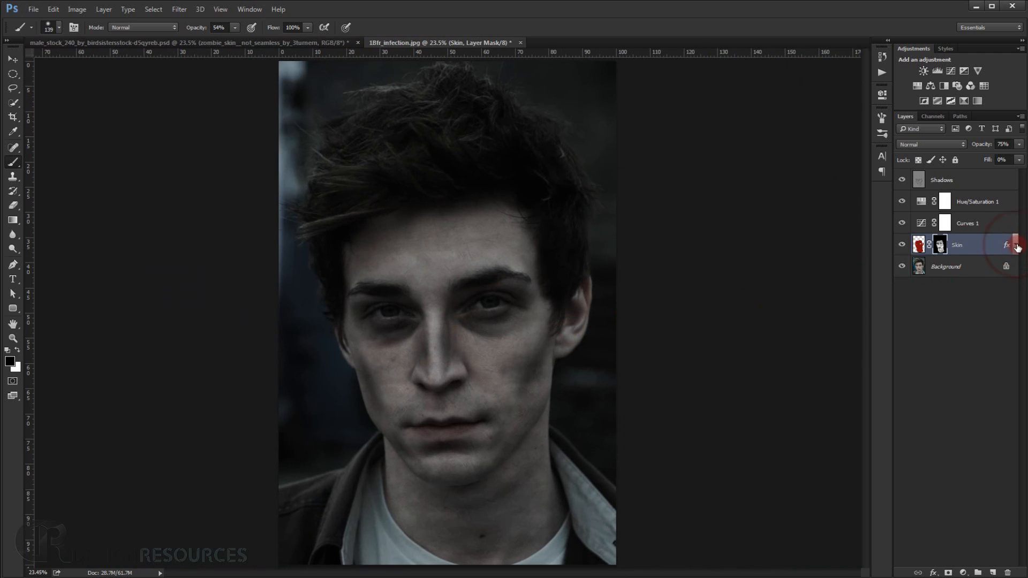
click(903, 246)
click(903, 246)
click(903, 246)
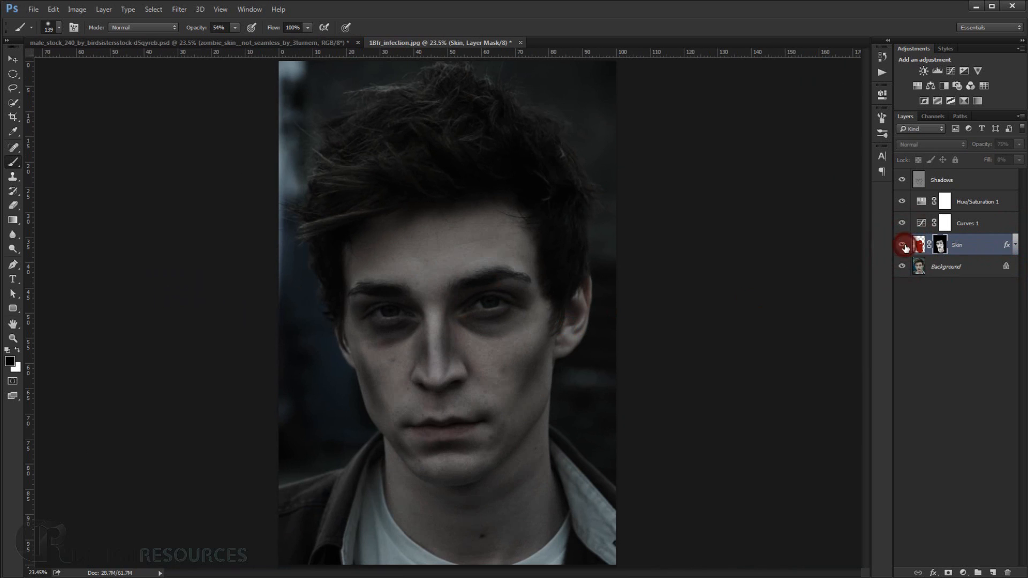
click(903, 246)
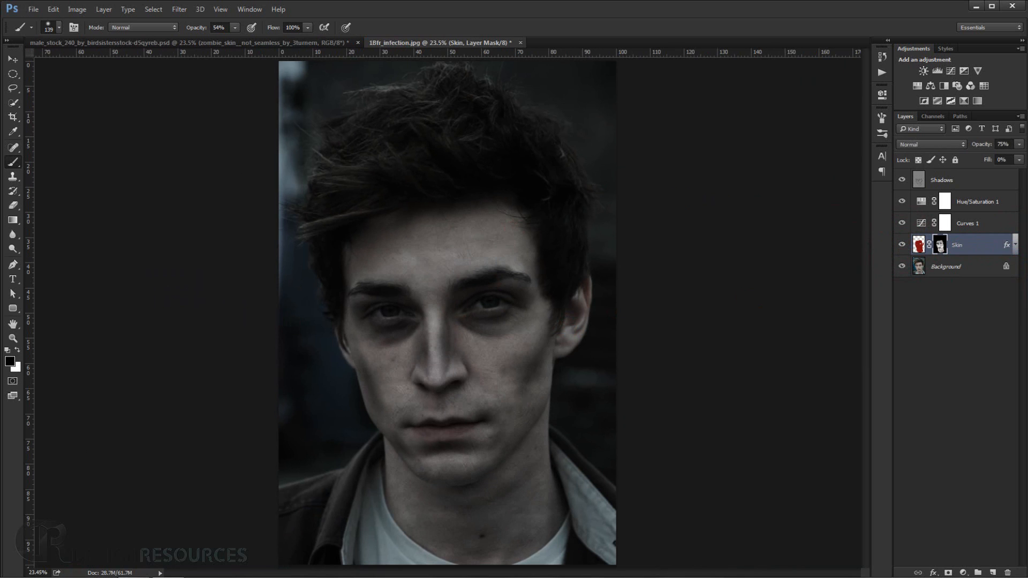
Place zombie_skin___seamless_by_3turnern.jpg from the Zombie TUT folder above the Skin layer and move it over the face.
click(151, 577)
click(621, 119)
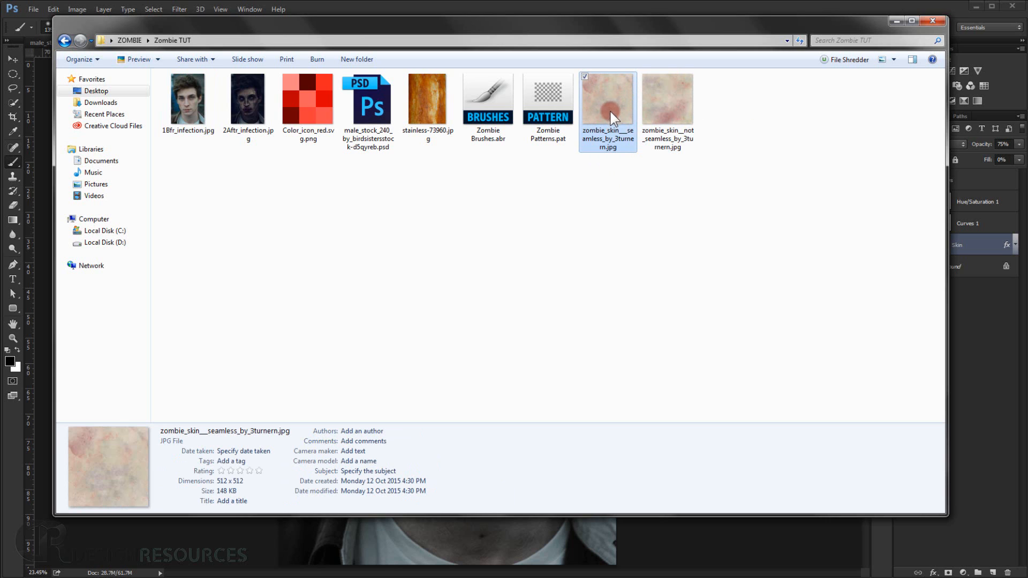
drag(612, 117, 553, 532)
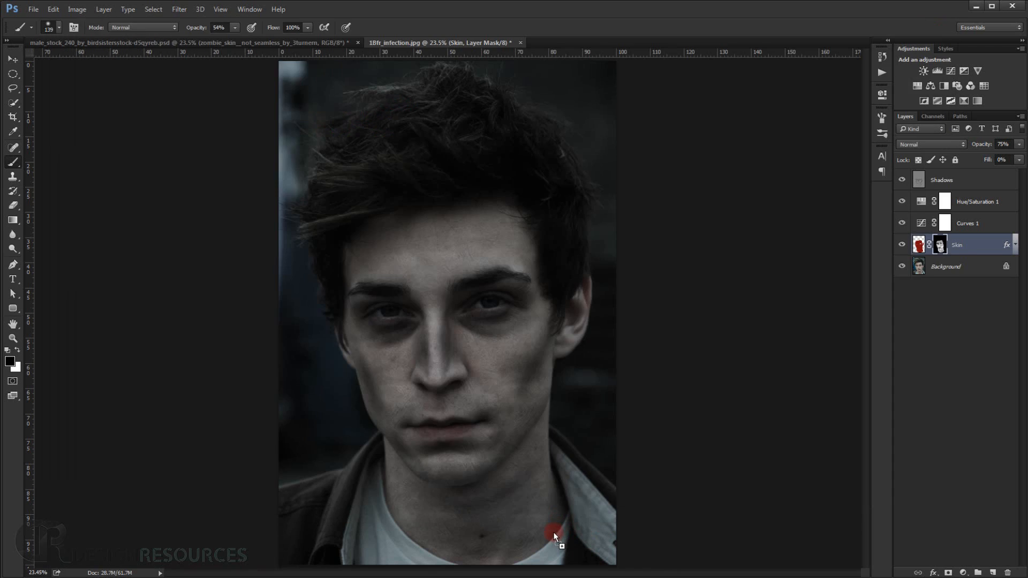
drag(520, 362, 523, 404)
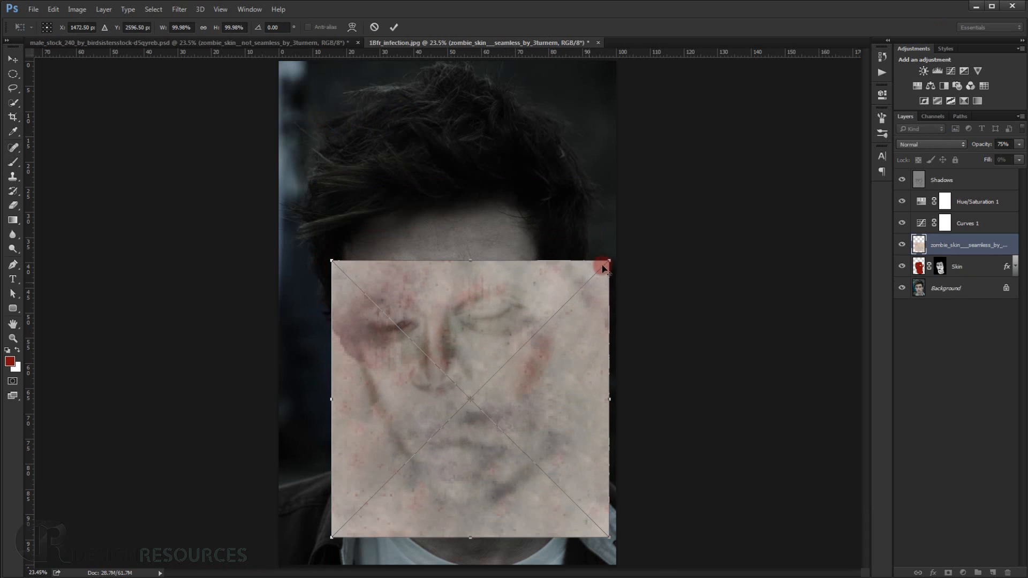
Scale the placed skin texture down, rotate it to about -9.5°, align its features with the face and commit the transform.
drag(608, 260, 589, 278)
drag(619, 248, 601, 222)
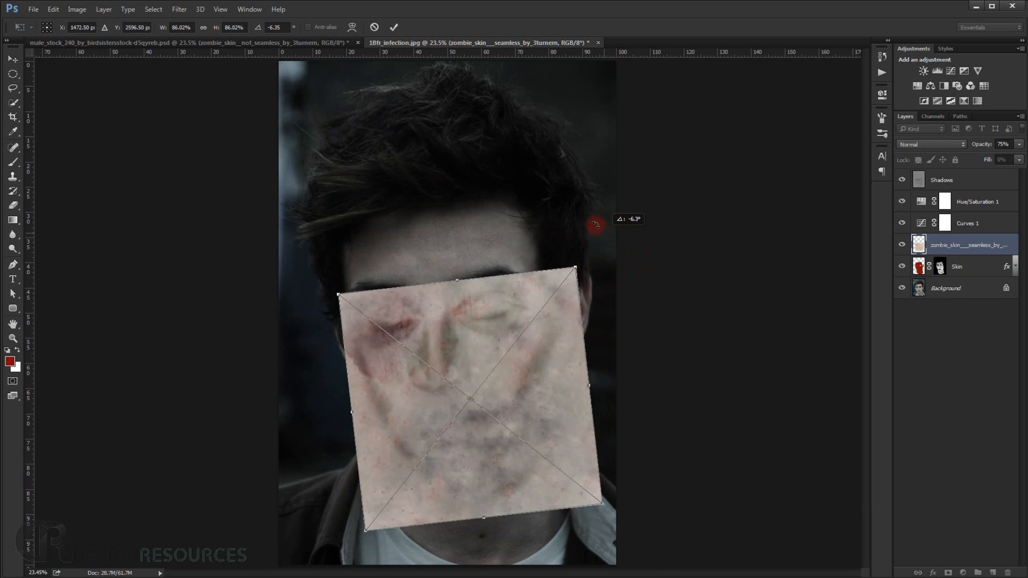
drag(536, 395, 524, 376)
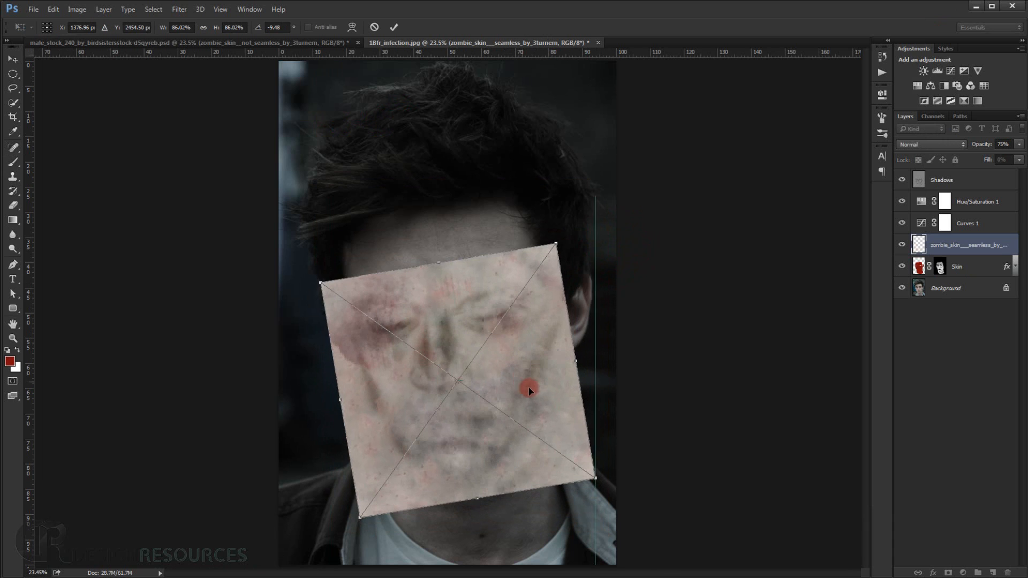
drag(595, 475, 581, 464)
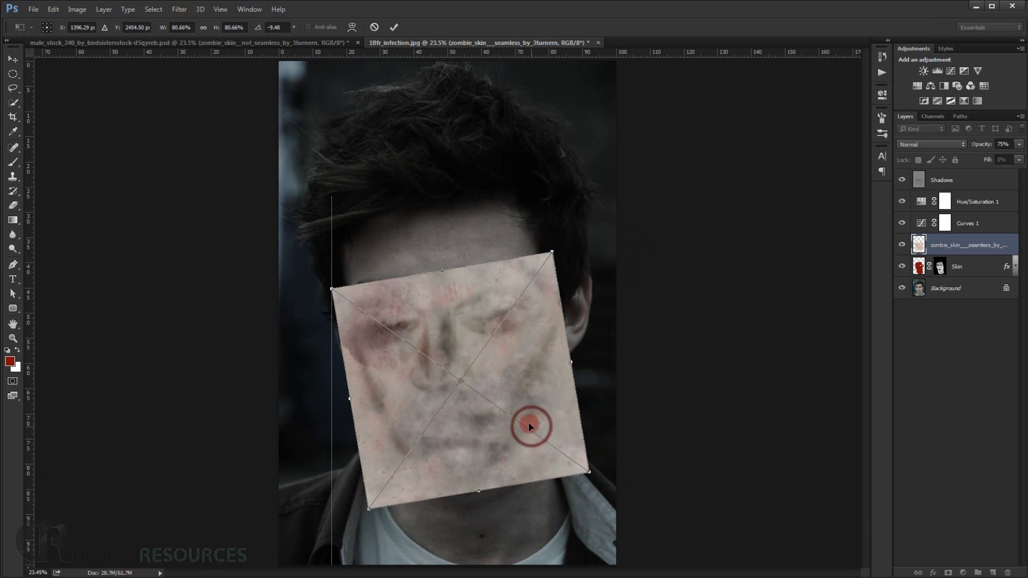
mouse_move(528, 425)
mouse_down()
mouse_move(536, 421)
mouse_move(527, 418)
mouse_up()
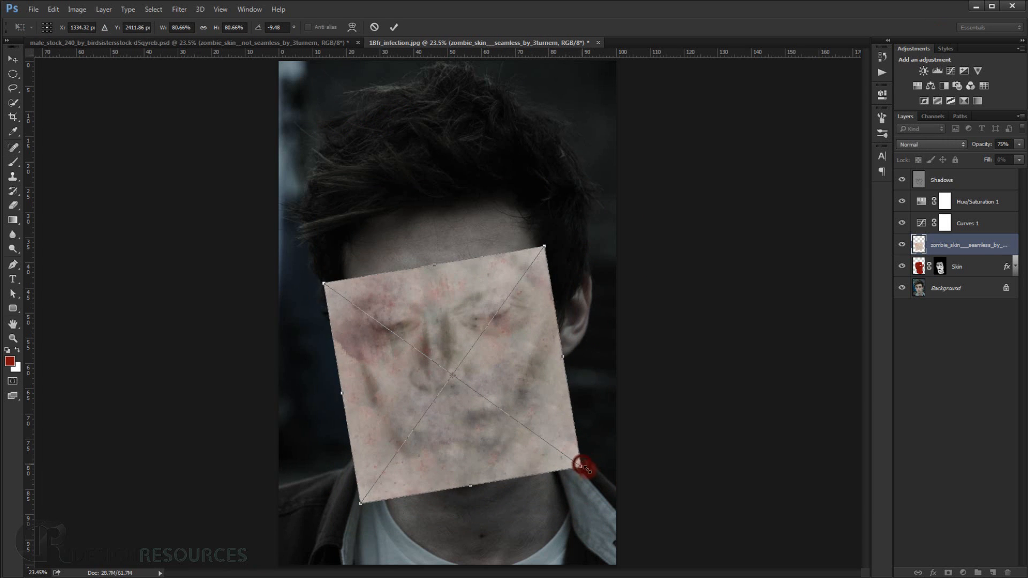
drag(580, 465, 591, 472)
key(Return)
Set the seamless skin texture layer's blend mode to Color Burn and add a black layer mask that hides it.
mouse_move(345, 364)
mouse_down()
mouse_move(445, 376)
mouse_move(377, 271)
mouse_move(346, 249)
mouse_up()
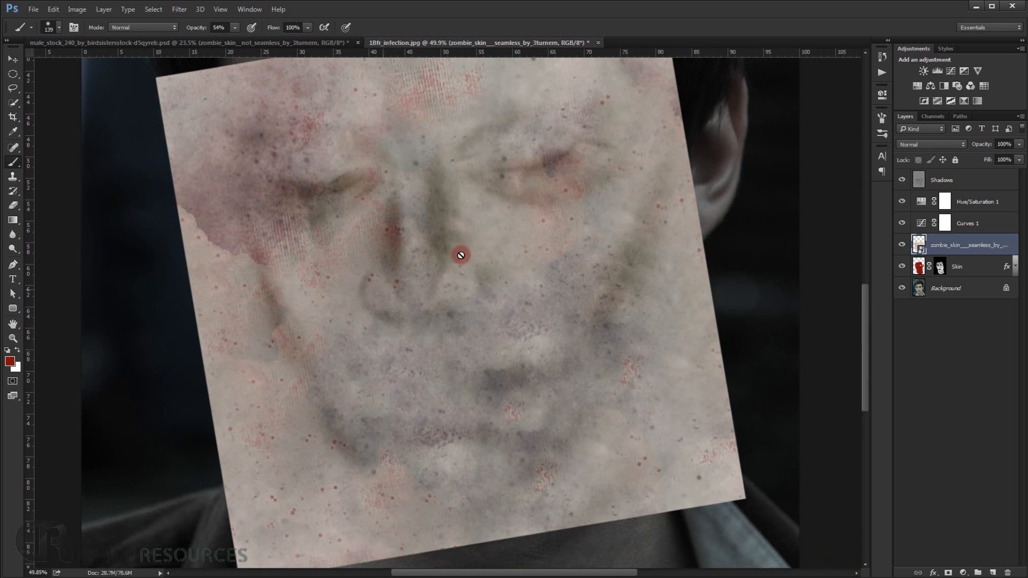
click(944, 144)
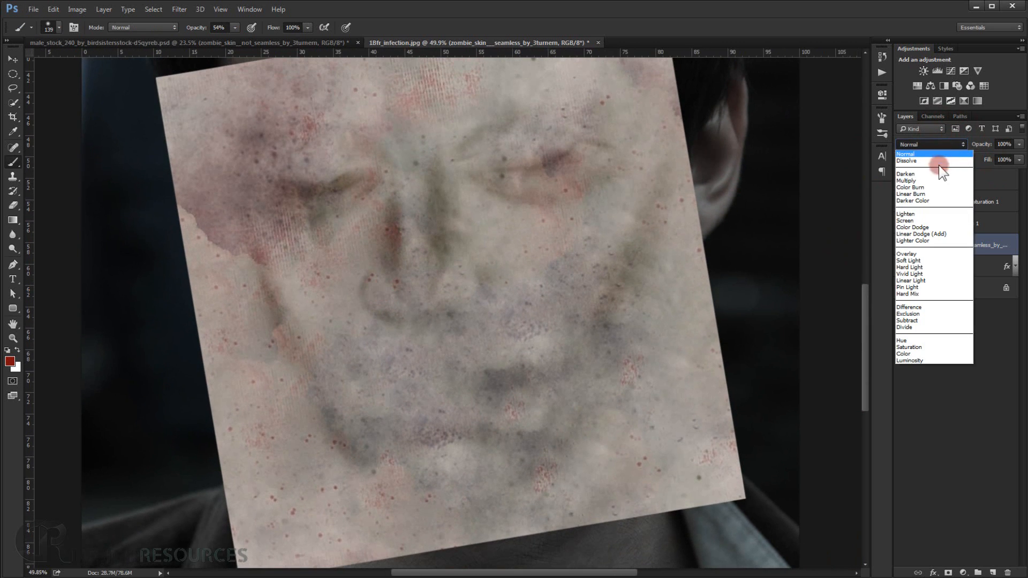
click(926, 184)
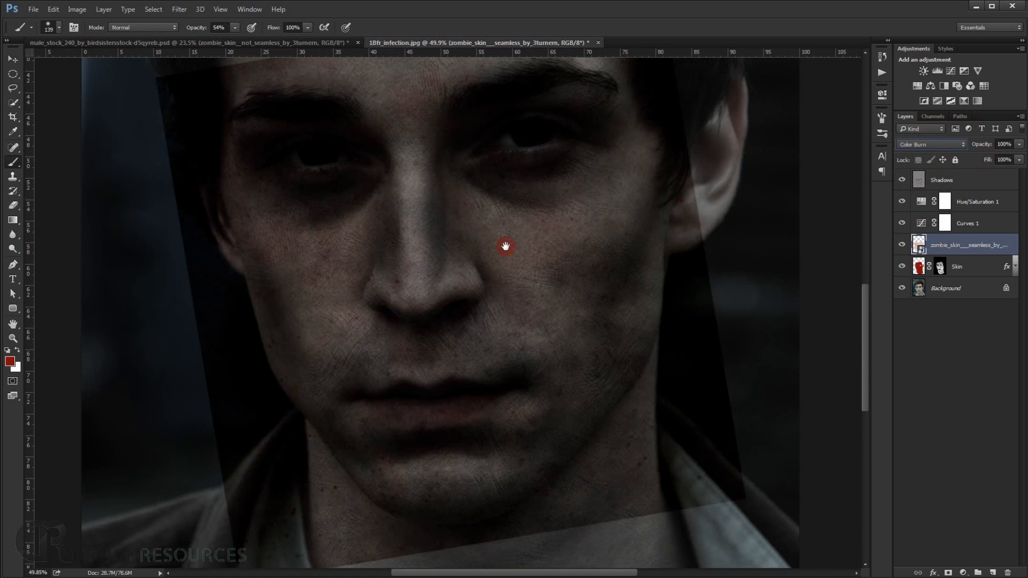
drag(506, 246, 487, 264)
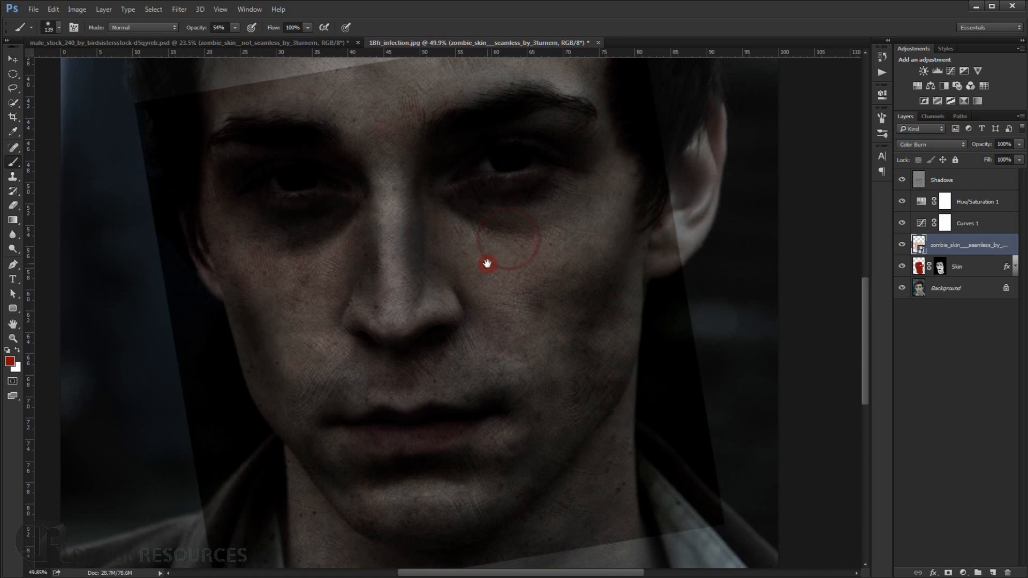
alt+click(948, 573)
scroll(330, 231, up, 3)
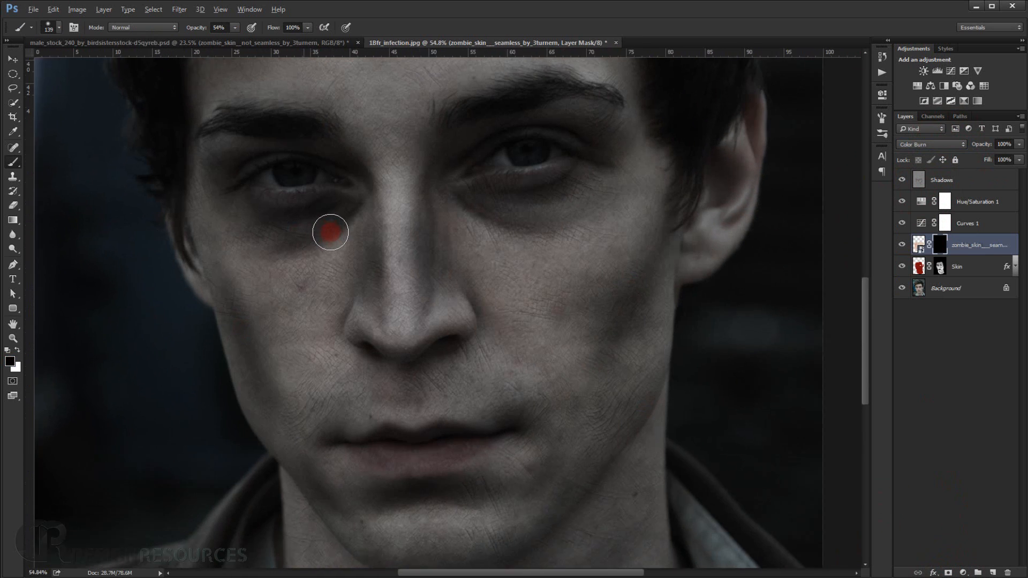
Paint white on the mask below the portrait's left-hand eye at 54% opacity, then over the cheek and side of the nose at 33%.
mouse_move(329, 232)
mouse_down()
mouse_move(337, 236)
mouse_move(332, 210)
mouse_move(331, 226)
mouse_move(312, 192)
mouse_move(211, 188)
mouse_move(356, 187)
mouse_move(371, 172)
mouse_move(284, 256)
mouse_move(256, 214)
mouse_up()
scroll(321, 219, up, 2)
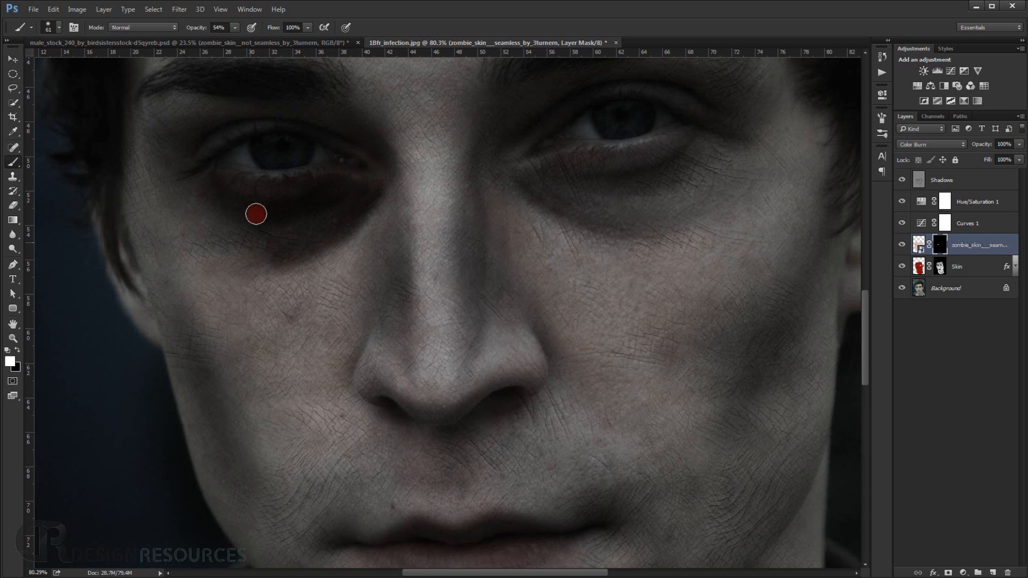
click(209, 24)
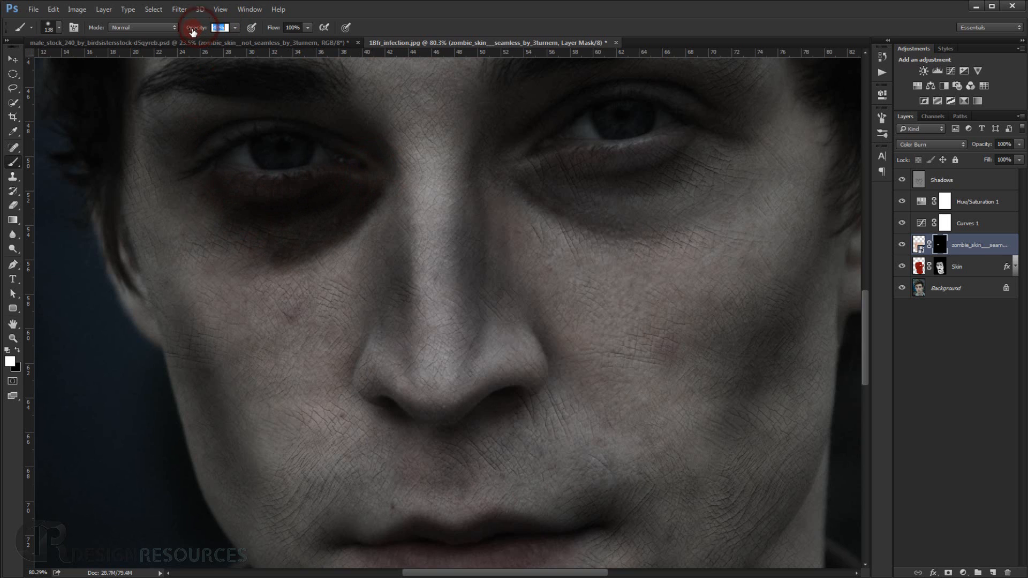
scroll(311, 217, down, 4)
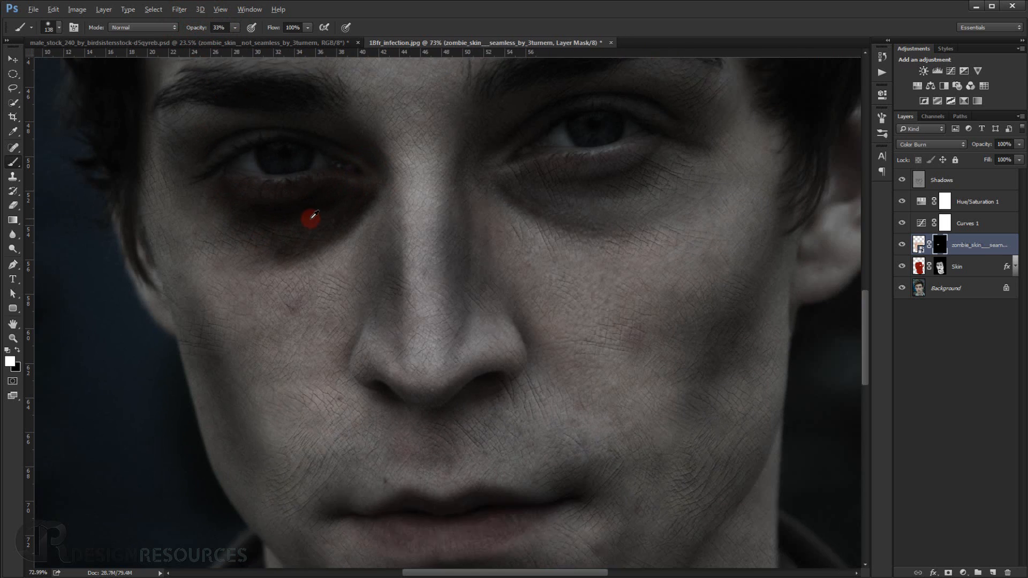
mouse_move(322, 248)
mouse_down()
mouse_move(332, 255)
mouse_move(342, 218)
mouse_move(333, 248)
mouse_move(312, 241)
mouse_move(268, 277)
mouse_move(302, 335)
mouse_up()
mouse_move(325, 308)
mouse_down()
mouse_move(360, 284)
mouse_move(372, 288)
mouse_move(374, 255)
mouse_move(399, 280)
mouse_up()
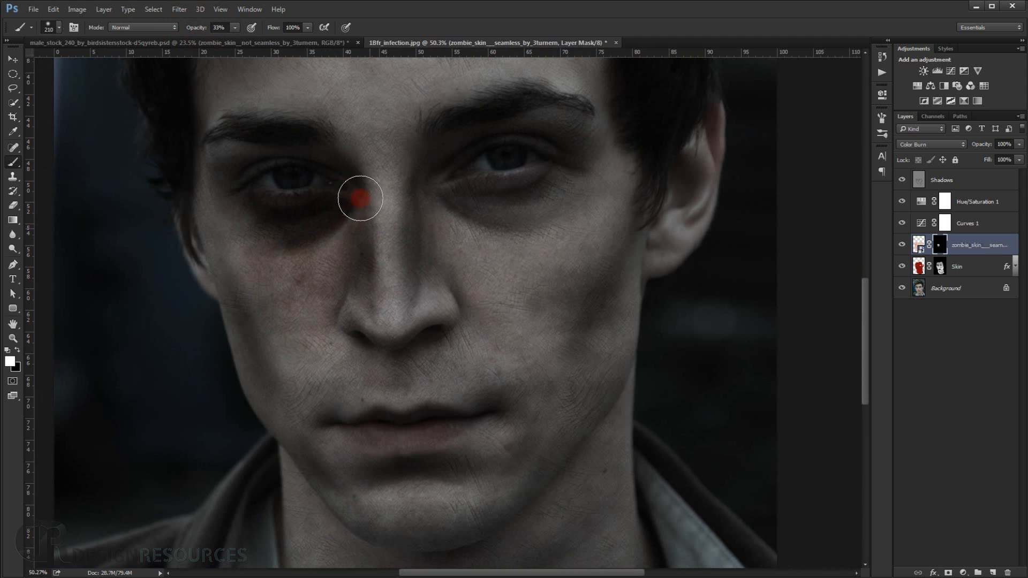
Deepen the texture around the left-hand eye on the mask, covering the socket and upper lid with a brush of about 117 px.
scroll(288, 231, up, 4)
drag(274, 239, 256, 237)
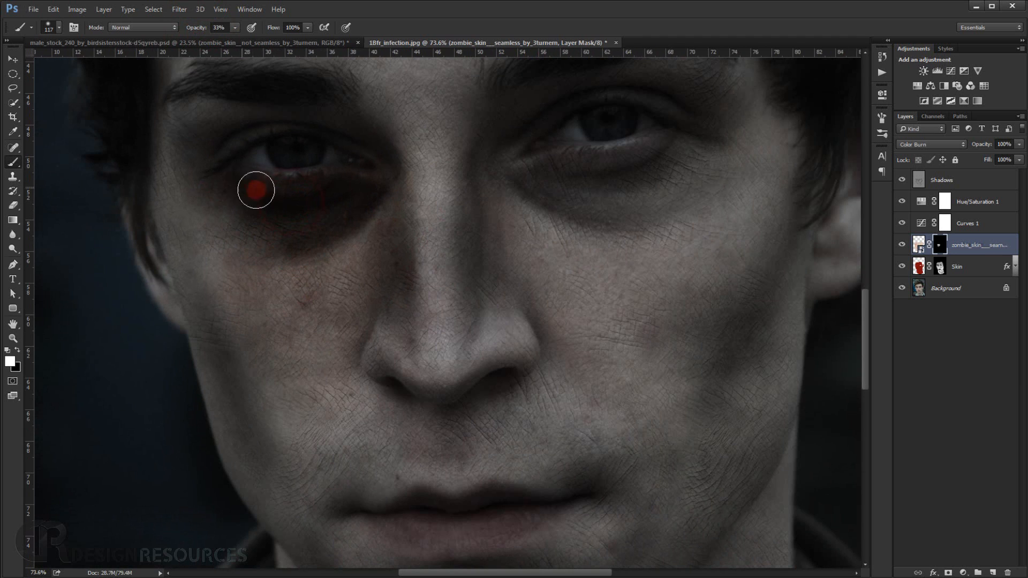
mouse_move(197, 181)
mouse_down()
mouse_move(224, 126)
mouse_move(244, 121)
mouse_move(177, 120)
mouse_move(242, 112)
mouse_move(379, 145)
mouse_up()
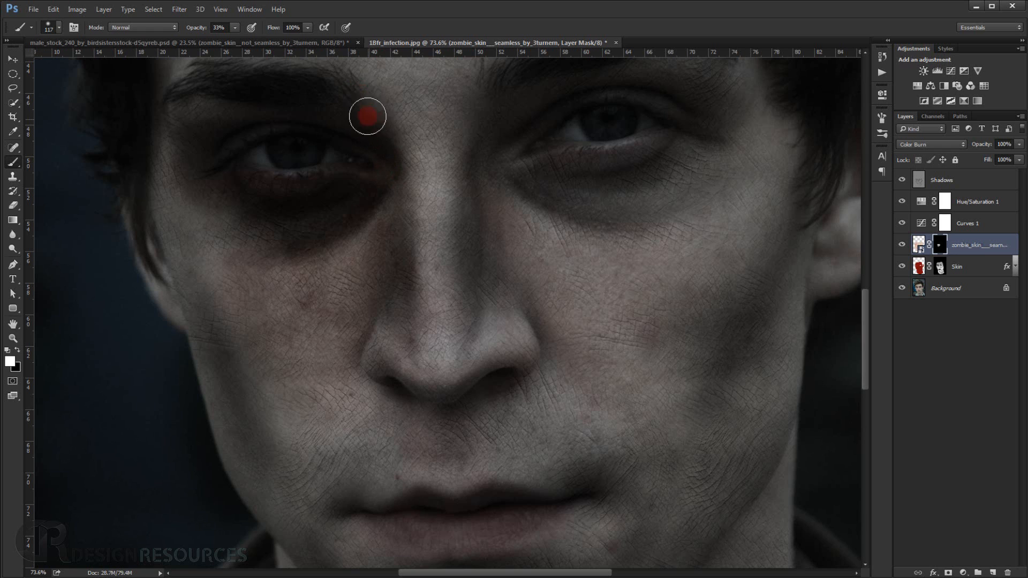
scroll(377, 198, up, 3)
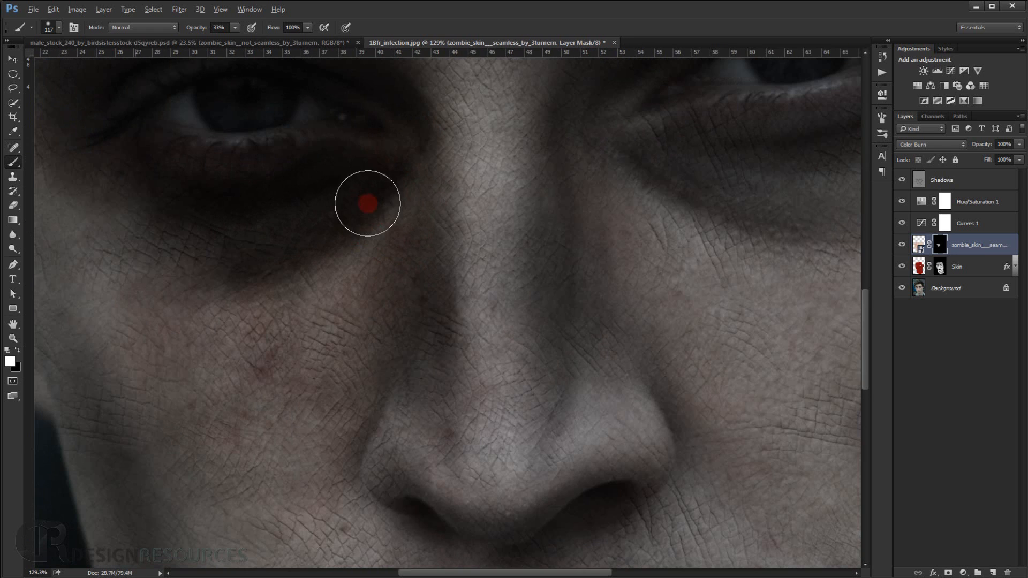
mouse_move(360, 202)
mouse_down()
mouse_move(348, 198)
mouse_move(368, 198)
mouse_up()
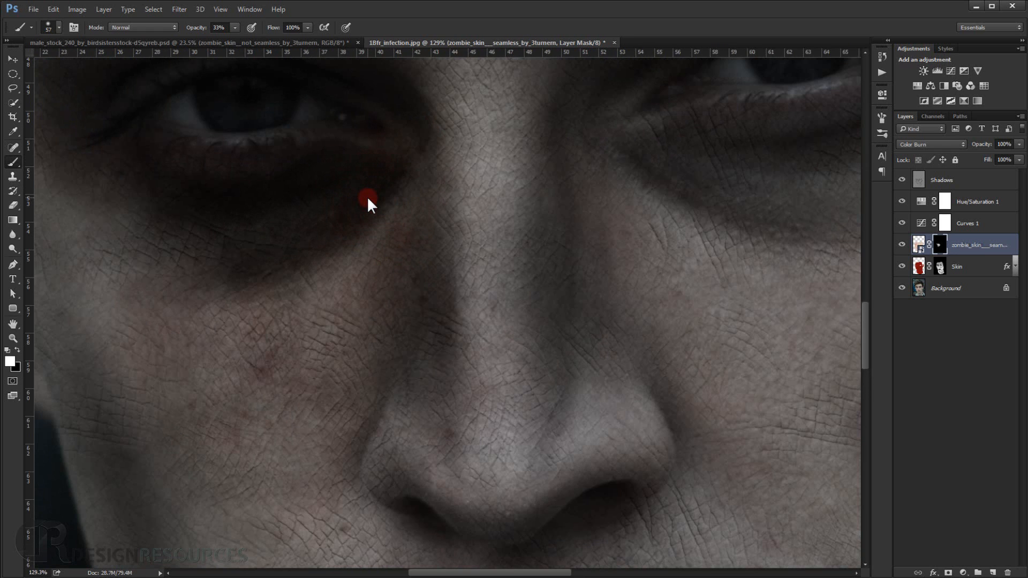
Paint the mask white at the left-hand eye's inner corner, under-eye area and lids with a brush of about 57 px.
scroll(393, 219, up, 2)
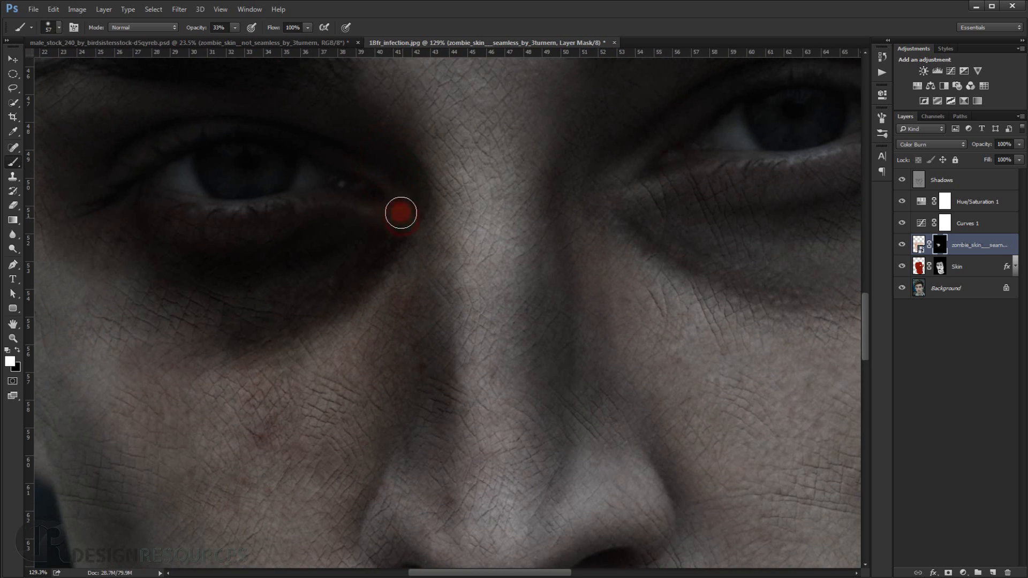
mouse_move(401, 212)
mouse_down()
mouse_move(364, 152)
mouse_move(280, 122)
mouse_move(162, 118)
mouse_move(104, 169)
mouse_move(125, 163)
mouse_move(102, 203)
mouse_move(259, 186)
mouse_move(250, 234)
mouse_move(261, 327)
mouse_move(327, 328)
mouse_move(324, 303)
mouse_move(370, 310)
mouse_up()
mouse_move(338, 315)
mouse_down()
mouse_move(278, 312)
mouse_move(218, 234)
mouse_move(208, 143)
mouse_move(229, 103)
mouse_move(271, 104)
mouse_move(251, 128)
mouse_up()
drag(251, 128, 224, 220)
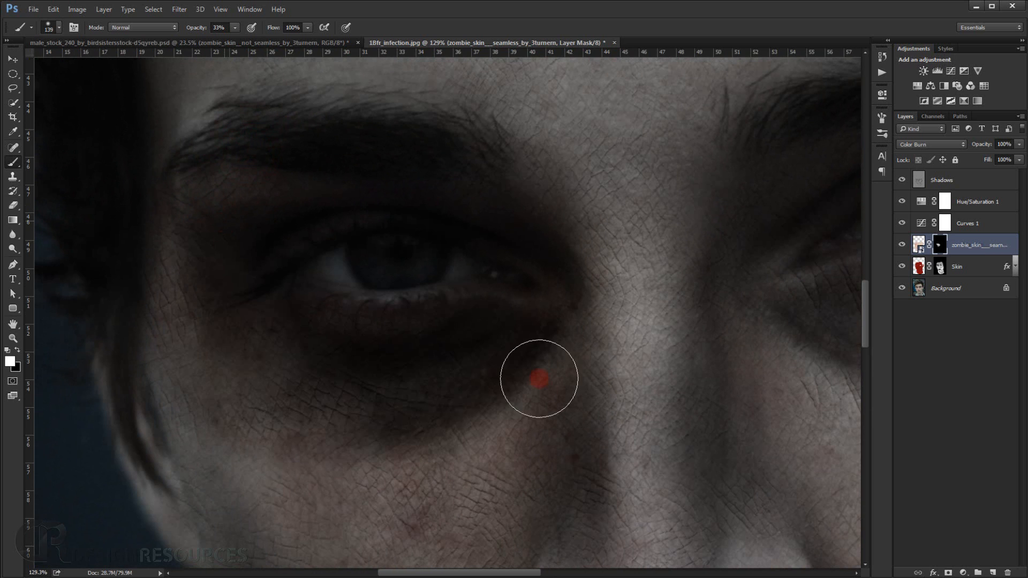
Blend the texture from the left-hand brow to the side of the nose on the mask with a brush of about 139 px.
mouse_move(292, 214)
mouse_down()
mouse_move(271, 219)
mouse_move(266, 178)
mouse_up()
mouse_move(330, 198)
mouse_down()
mouse_move(244, 188)
mouse_move(211, 198)
mouse_move(369, 178)
mouse_move(461, 188)
mouse_move(541, 216)
mouse_move(587, 274)
mouse_move(607, 382)
mouse_up()
mouse_move(578, 425)
mouse_down()
mouse_move(576, 464)
mouse_move(583, 397)
mouse_up()
drag(550, 408, 500, 311)
scroll(360, 324, down, 3)
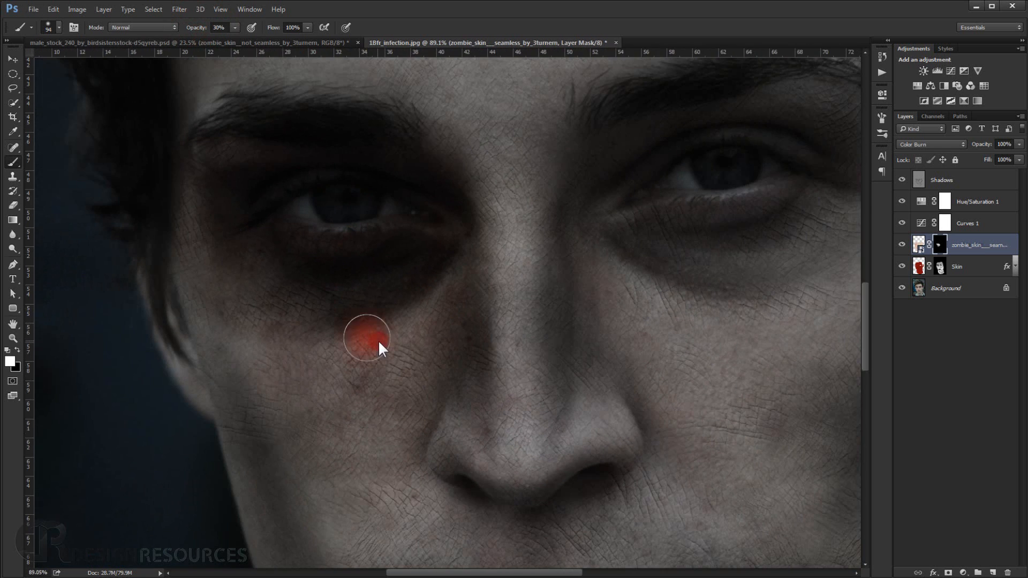
Paint more texture over the left-hand cheek, upper lid and temple on the mask at 30% brush opacity.
drag(378, 339, 390, 339)
mouse_move(402, 305)
mouse_down()
mouse_move(390, 333)
mouse_move(431, 317)
mouse_up()
mouse_move(418, 358)
mouse_down()
mouse_move(363, 369)
mouse_move(296, 344)
mouse_move(275, 315)
mouse_move(253, 327)
mouse_move(237, 304)
mouse_move(219, 346)
mouse_move(204, 273)
mouse_move(212, 276)
mouse_move(227, 212)
mouse_move(307, 156)
mouse_up()
mouse_move(289, 151)
mouse_down()
mouse_move(225, 158)
mouse_move(235, 161)
mouse_move(217, 203)
mouse_move(200, 182)
mouse_up()
mouse_move(308, 287)
mouse_down()
mouse_move(371, 251)
mouse_move(332, 252)
mouse_move(453, 241)
mouse_move(447, 221)
mouse_move(457, 233)
mouse_move(477, 211)
mouse_up()
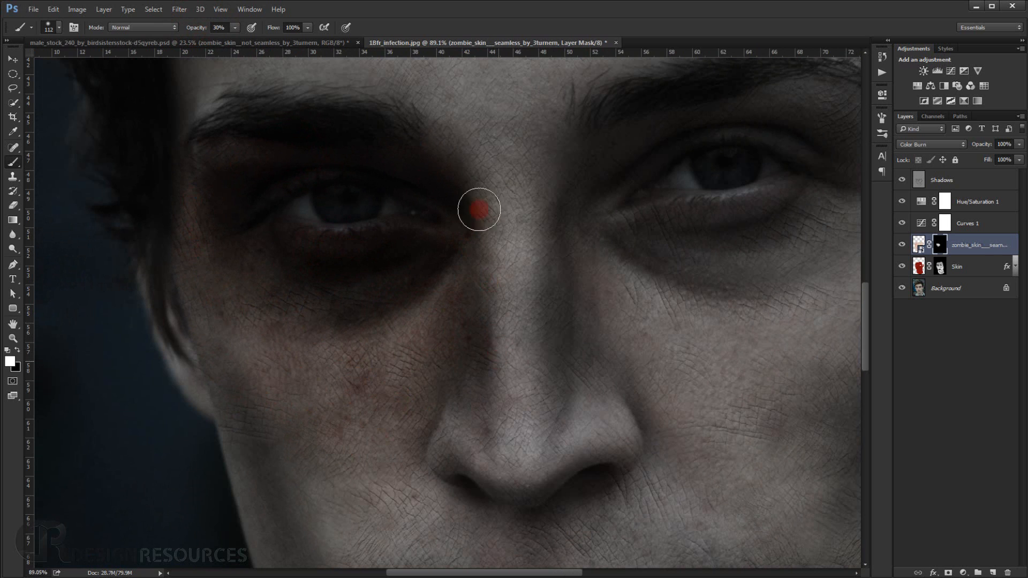
Raise the brush opacity to 40% and reveal the texture around the portrait's right-hand eye on the mask.
drag(196, 31, 201, 31)
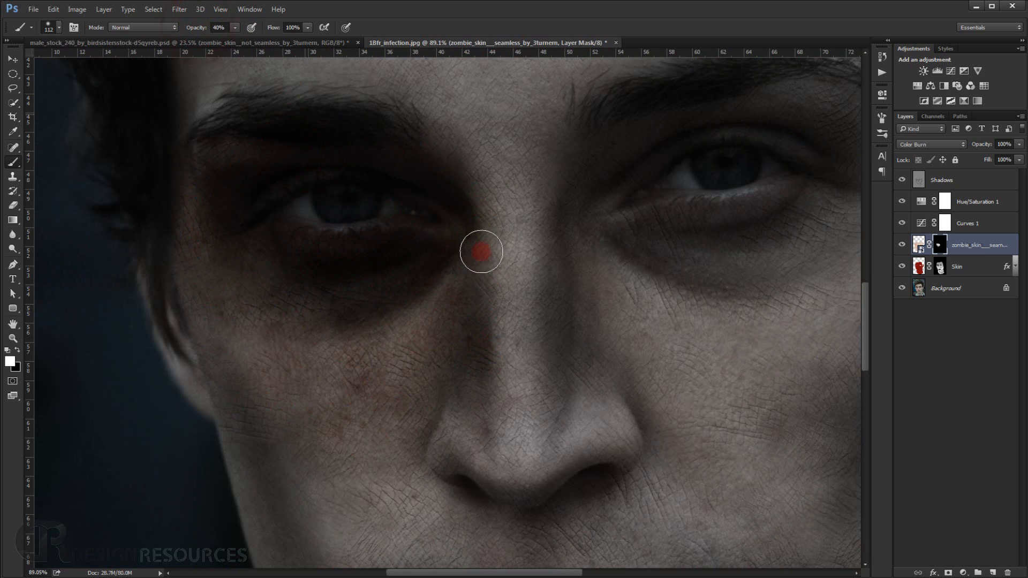
drag(492, 265, 503, 267)
mouse_move(501, 199)
mouse_down()
mouse_move(489, 327)
mouse_move(503, 363)
mouse_move(517, 362)
mouse_move(516, 137)
mouse_move(531, 177)
mouse_move(592, 190)
mouse_move(693, 110)
mouse_move(710, 112)
mouse_move(489, 181)
mouse_move(522, 181)
mouse_move(570, 155)
mouse_move(553, 156)
mouse_move(638, 163)
mouse_move(651, 166)
mouse_move(673, 216)
mouse_move(665, 222)
mouse_move(609, 166)
mouse_move(505, 179)
mouse_move(599, 131)
mouse_move(463, 176)
mouse_move(401, 239)
mouse_move(415, 269)
mouse_move(469, 282)
mouse_move(574, 278)
mouse_move(615, 263)
mouse_move(548, 290)
mouse_move(558, 310)
mouse_move(502, 335)
mouse_move(445, 326)
mouse_move(554, 341)
mouse_move(535, 324)
mouse_move(605, 267)
mouse_move(494, 293)
mouse_move(634, 251)
mouse_move(650, 234)
mouse_move(644, 265)
mouse_move(503, 349)
mouse_up()
key(bracketleft)
key(bracketleft)
key(bracketleft)
scroll(471, 348, down, 6)
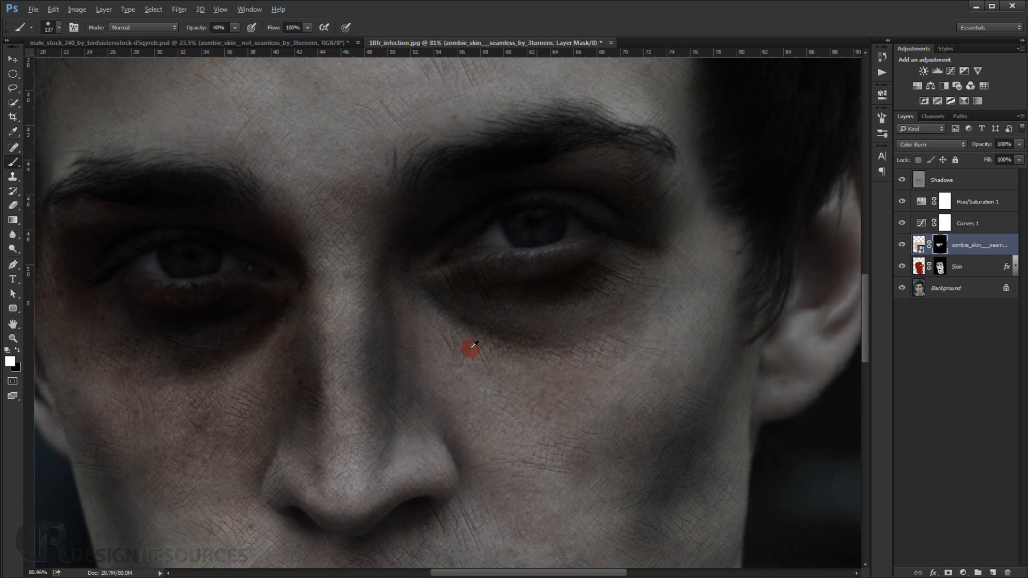
Continue painting white on the texture mask to build up the darkening around the right-hand eye and nearby skin.
mouse_move(366, 383)
mouse_down()
mouse_move(409, 324)
mouse_move(405, 269)
mouse_move(396, 253)
mouse_move(305, 239)
mouse_up()
mouse_move(486, 221)
mouse_down()
mouse_move(518, 232)
mouse_move(491, 183)
mouse_move(488, 127)
mouse_up()
drag(493, 241, 464, 233)
mouse_move(503, 224)
mouse_down()
mouse_move(502, 204)
mouse_move(554, 232)
mouse_move(570, 297)
mouse_move(591, 306)
mouse_move(532, 341)
mouse_up()
click(492, 373)
Enlarge the brush to 242 px and paint the texture broadly across the cheeks up to the right-hand temple on the mask.
mouse_move(492, 372)
mouse_down()
mouse_move(470, 366)
mouse_move(446, 329)
mouse_move(444, 364)
mouse_move(417, 400)
mouse_move(419, 383)
mouse_move(440, 381)
mouse_move(410, 398)
mouse_move(430, 388)
mouse_move(407, 387)
mouse_up()
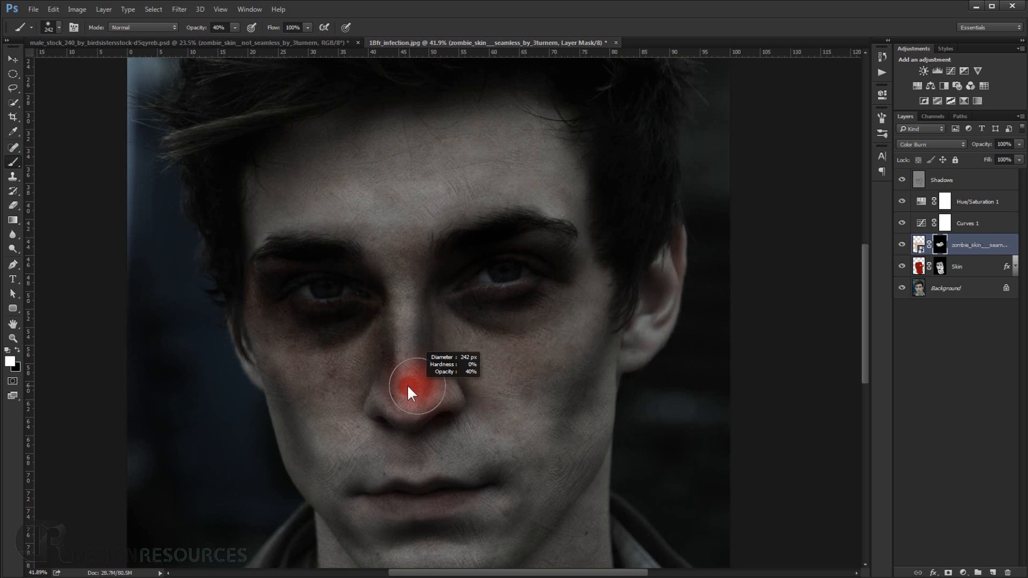
mouse_move(345, 363)
mouse_down()
mouse_move(337, 439)
mouse_move(295, 401)
mouse_move(307, 435)
mouse_move(350, 460)
mouse_move(359, 427)
mouse_move(346, 456)
mouse_move(447, 446)
mouse_move(492, 458)
mouse_move(469, 438)
mouse_move(479, 381)
mouse_move(521, 385)
mouse_move(578, 358)
mouse_move(574, 383)
mouse_move(594, 304)
mouse_move(555, 370)
mouse_move(587, 266)
mouse_up()
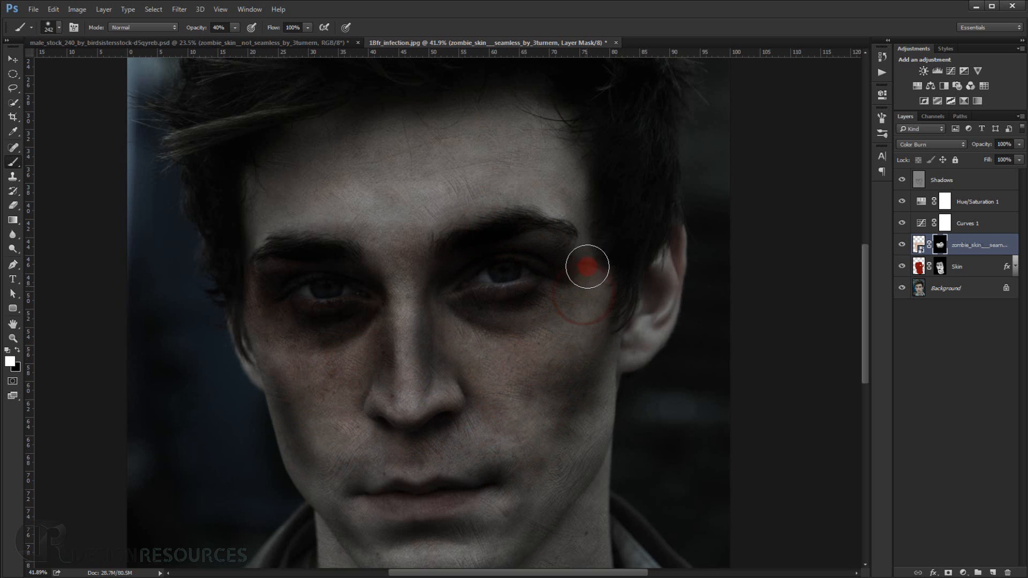
scroll(526, 257, down, 3)
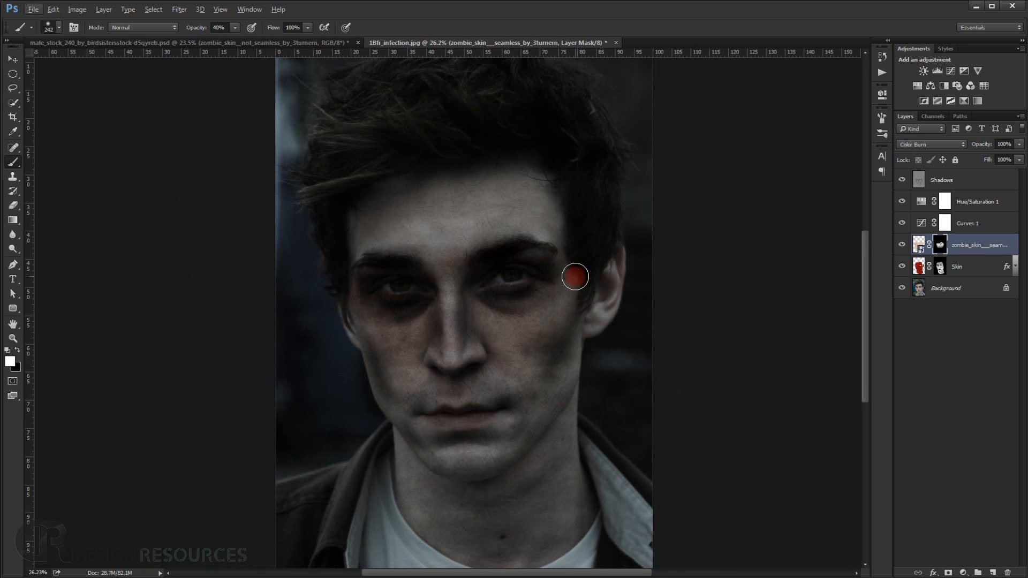
scroll(420, 275, up, 4)
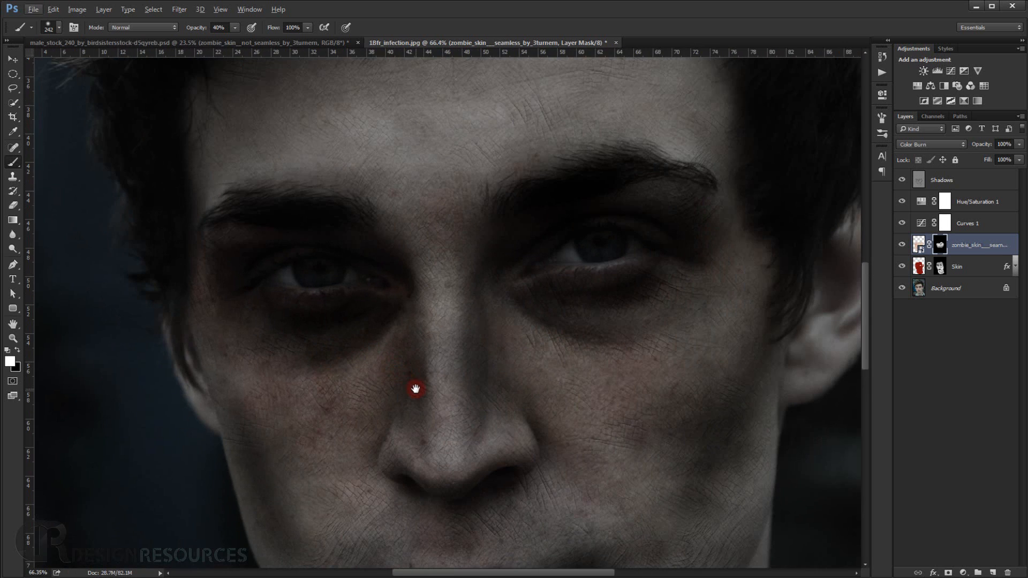
scroll(415, 389, down, 2)
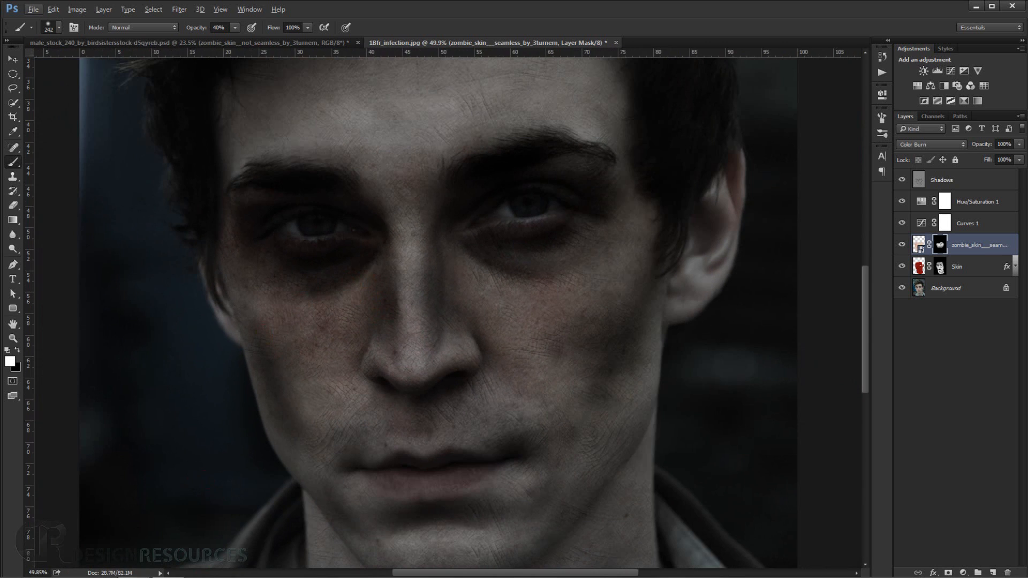
Place the zombie_skin__not_seamless image from the Zombie TUT folder over the face and rotate it to about -4.5°.
key(alt+Tab)
drag(666, 110, 435, 534)
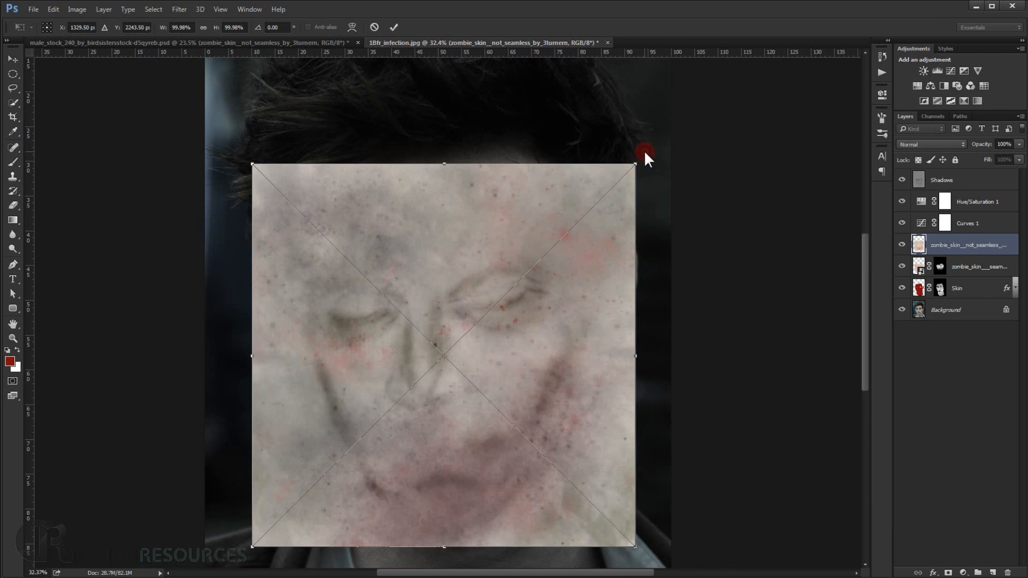
mouse_move(644, 151)
mouse_down()
mouse_move(640, 143)
mouse_move(654, 161)
mouse_up()
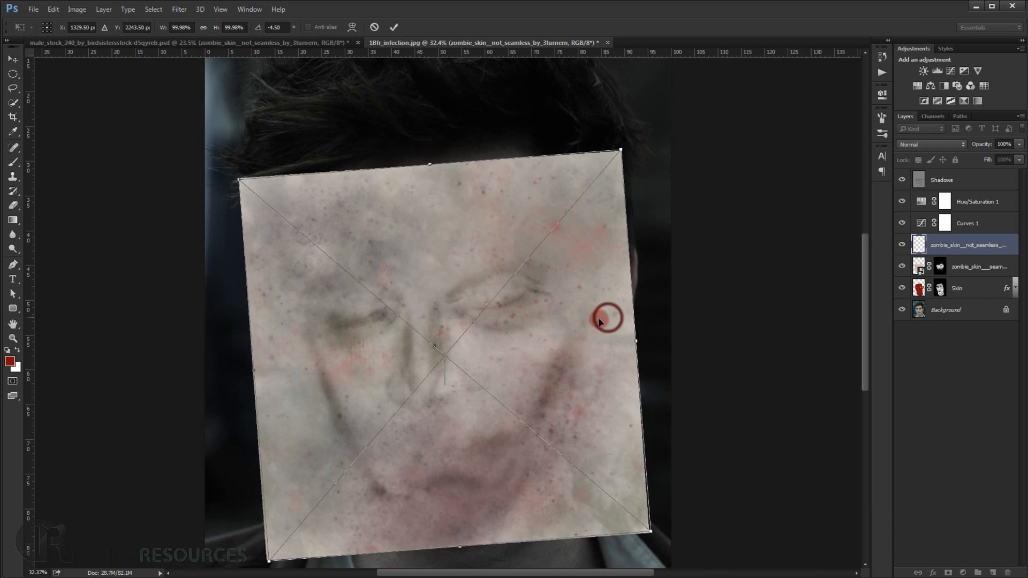
mouse_move(603, 314)
mouse_down()
mouse_move(595, 328)
mouse_move(592, 317)
mouse_up()
Enlarge the non-seamless skin texture, shift it to line up with the facial features and commit the transform.
drag(634, 527, 656, 547)
click(582, 434)
drag(581, 435, 573, 427)
key(Return)
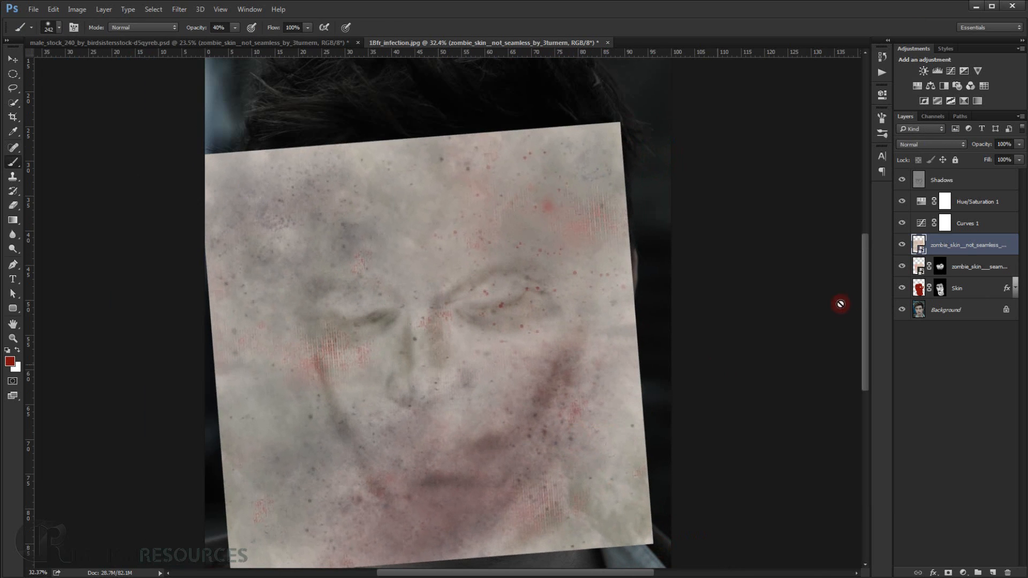
Set the non-seamless skin texture layer's blend mode to Color Burn.
click(957, 143)
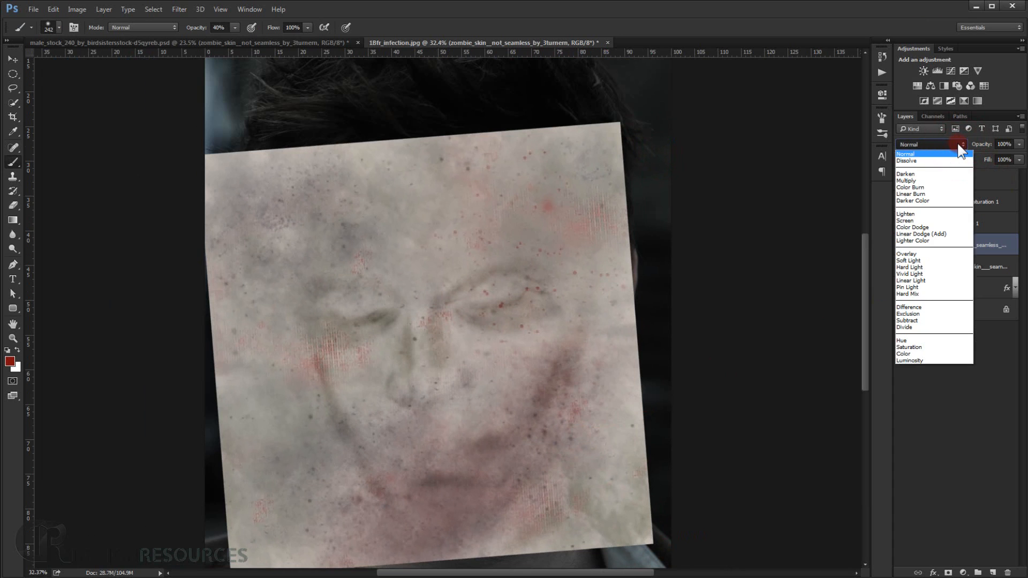
click(930, 188)
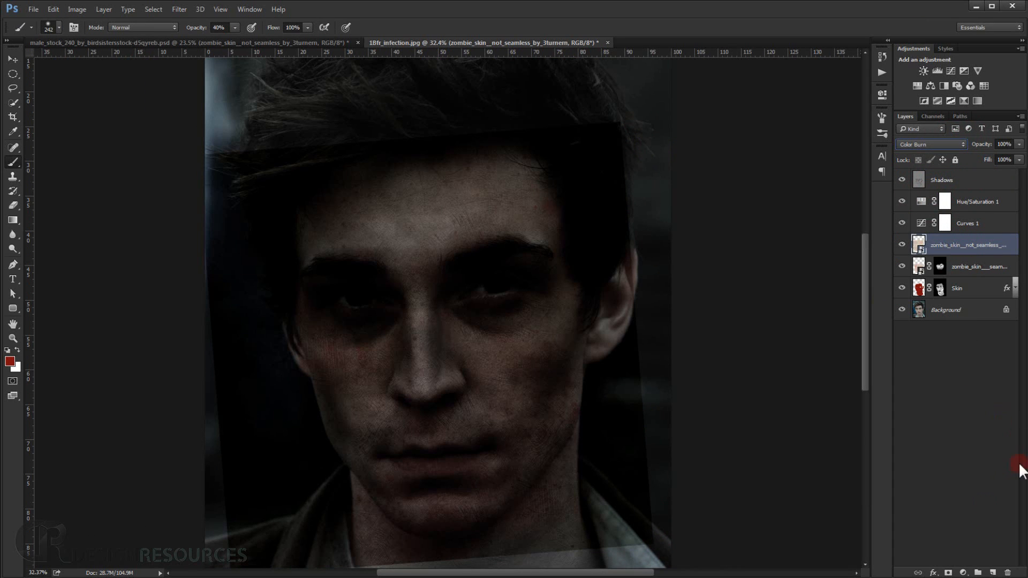
Add a black layer mask to the non-seamless skin texture layer and paint white to reveal the texture on the forehead.
alt+click(949, 572)
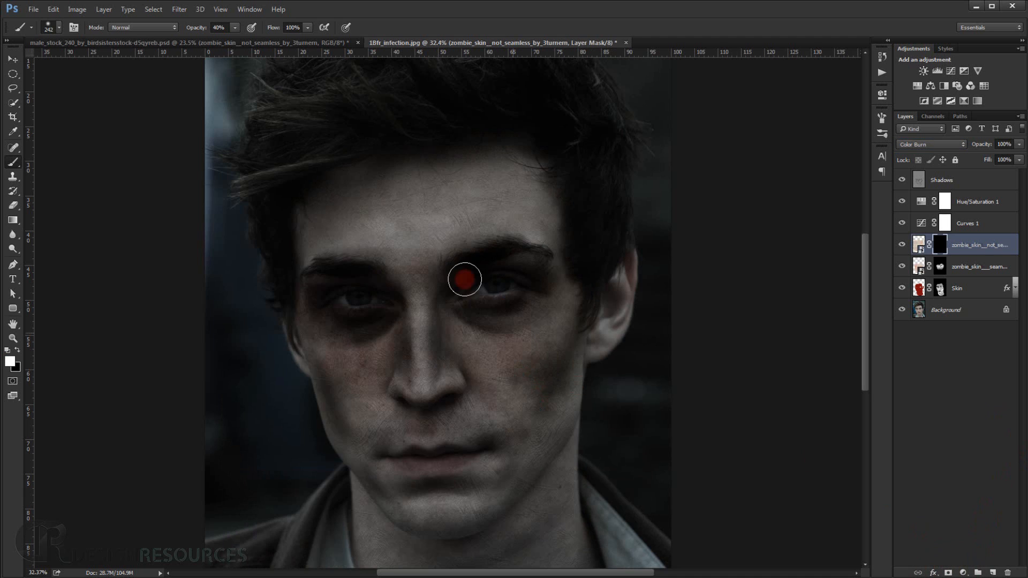
key(d)
scroll(401, 275, up, 3)
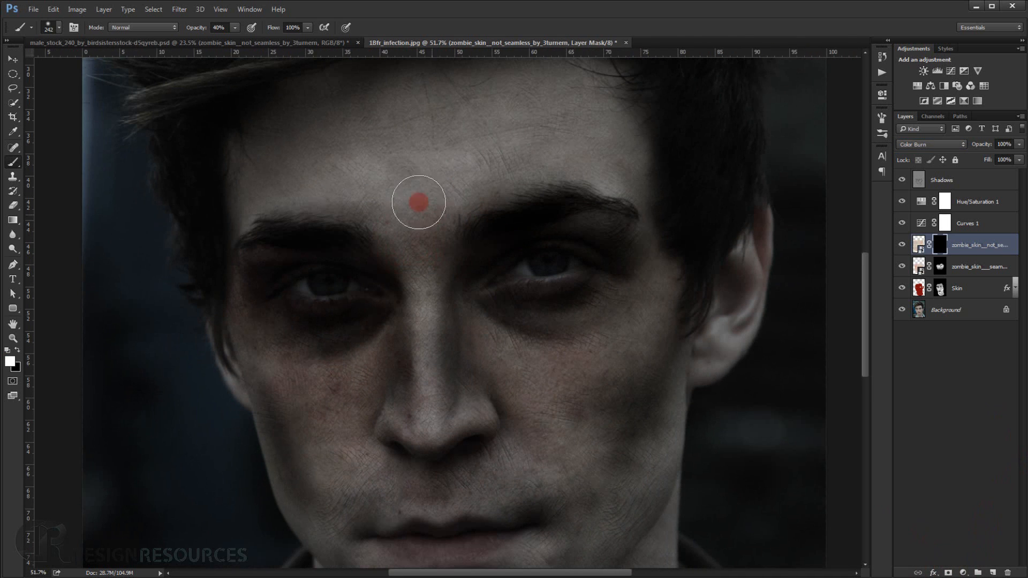
mouse_move(419, 202)
mouse_down()
mouse_move(412, 214)
mouse_move(418, 191)
mouse_move(394, 172)
mouse_move(347, 176)
mouse_move(486, 144)
mouse_move(436, 156)
mouse_move(428, 259)
mouse_move(468, 236)
mouse_move(232, 289)
mouse_move(391, 319)
mouse_up()
scroll(426, 225, up, 1)
mouse_move(390, 320)
mouse_down()
mouse_move(502, 228)
mouse_move(397, 194)
mouse_move(413, 264)
mouse_up()
Paint the non-seamless texture across the nose and cheeks on its mask, using brush sizes of 282 px and 133 px.
drag(465, 256, 488, 144)
mouse_move(484, 155)
mouse_down()
mouse_move(457, 190)
mouse_move(452, 257)
mouse_up()
mouse_move(458, 288)
mouse_down()
mouse_move(440, 223)
mouse_move(440, 342)
mouse_up()
mouse_move(527, 394)
mouse_down()
mouse_move(628, 412)
mouse_move(695, 474)
mouse_move(692, 360)
mouse_up()
mouse_move(691, 426)
mouse_down()
mouse_move(551, 470)
mouse_move(544, 322)
mouse_move(393, 316)
mouse_move(328, 374)
mouse_move(523, 486)
mouse_move(557, 399)
mouse_up()
scroll(609, 356, down, 8)
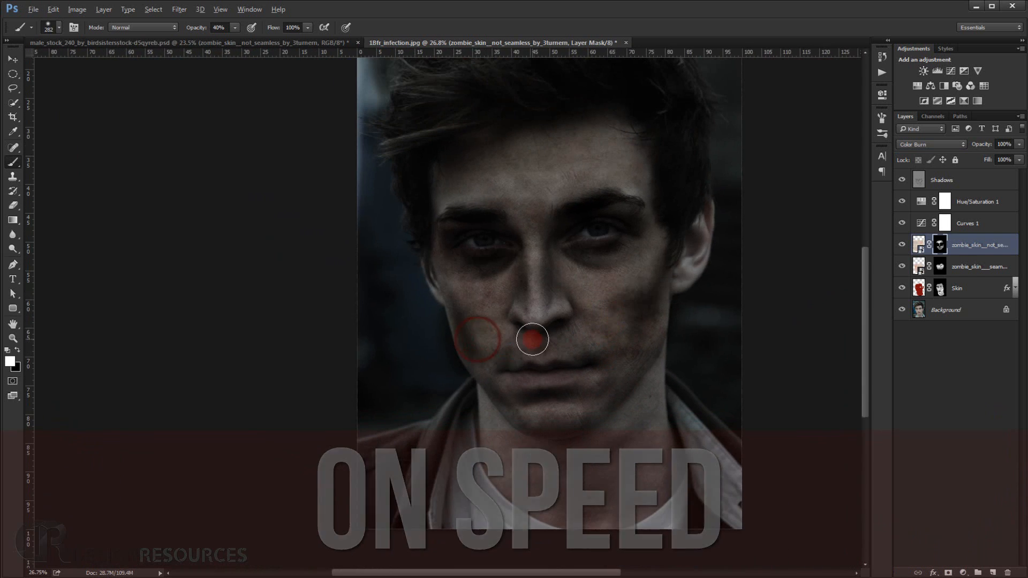
scroll(462, 359, up, 8)
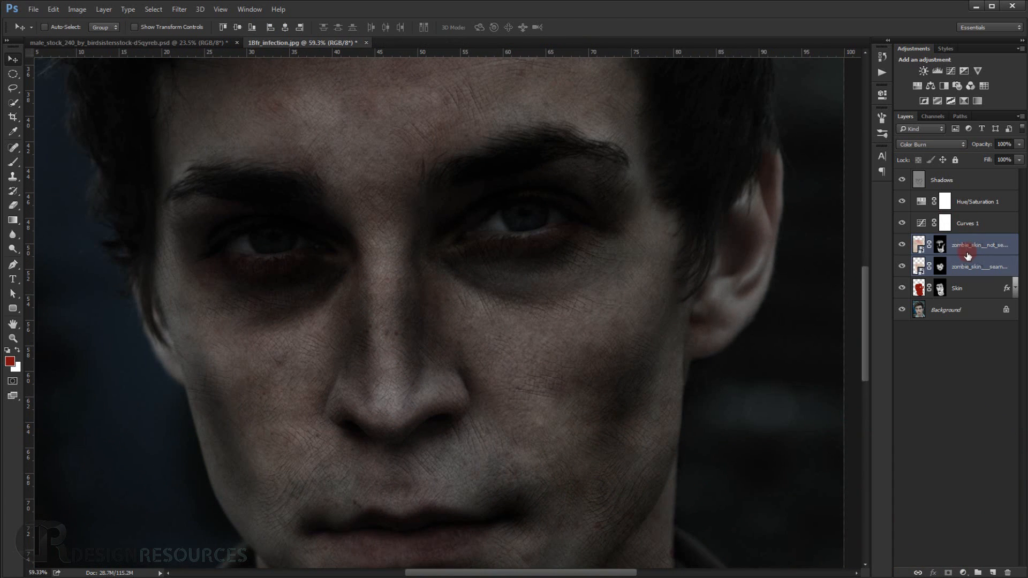
Compare the face with the zombie skin texture layers hidden and shown, and examine the skin detail around the nose and mouth.
click(967, 251)
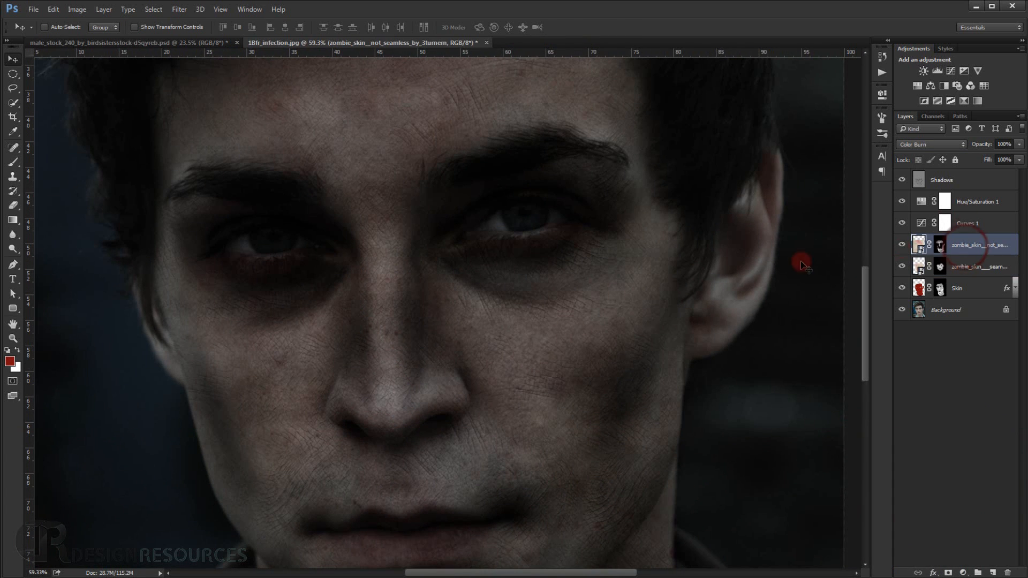
scroll(540, 289, down, 6)
scroll(543, 290, down, 2)
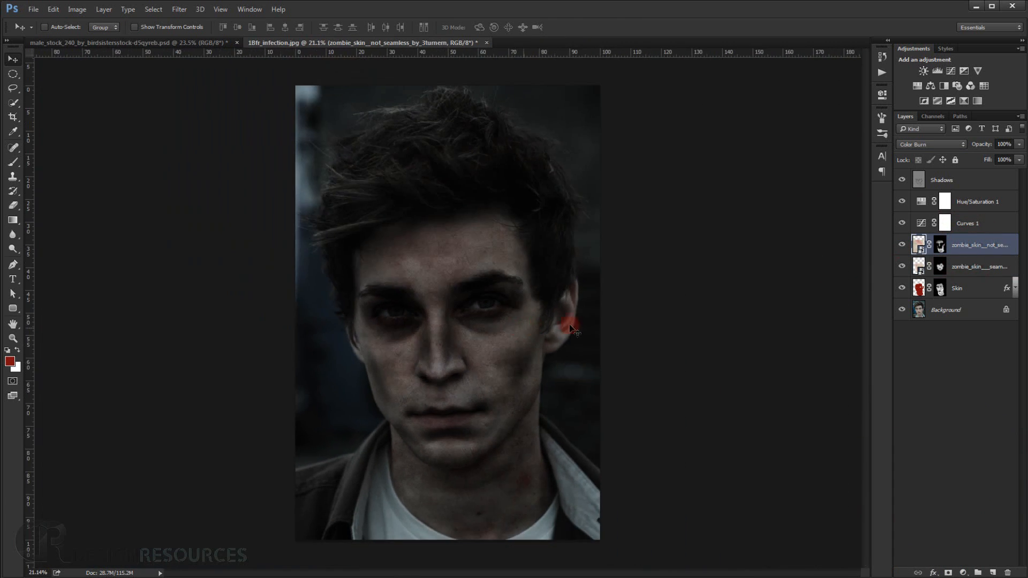
click(901, 246)
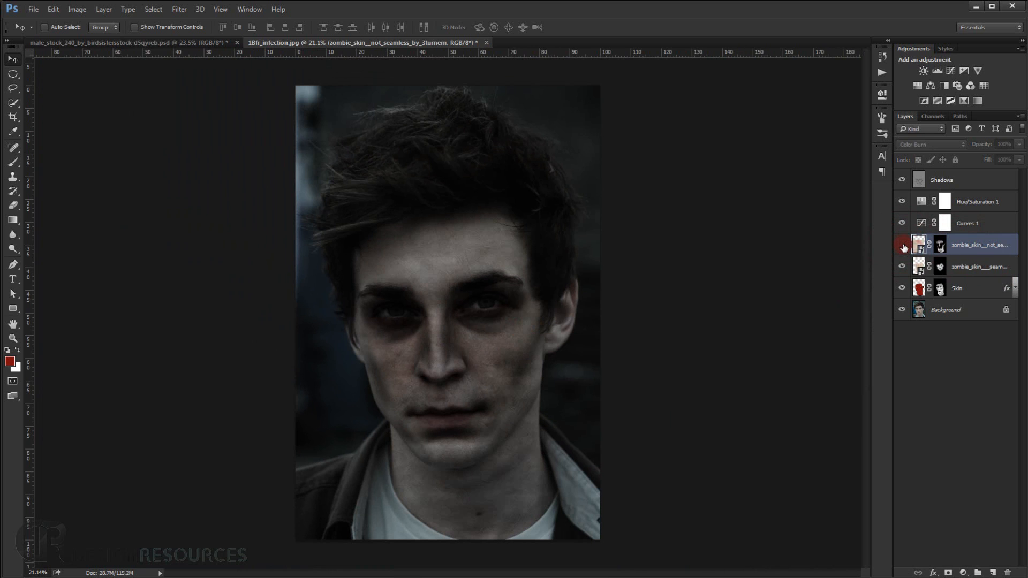
click(902, 266)
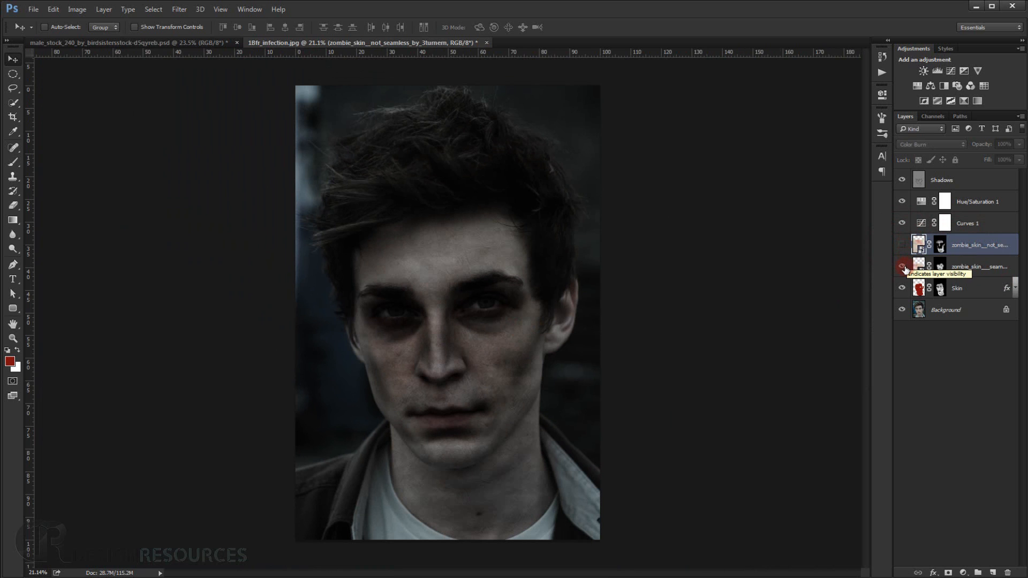
click(903, 267)
click(903, 268)
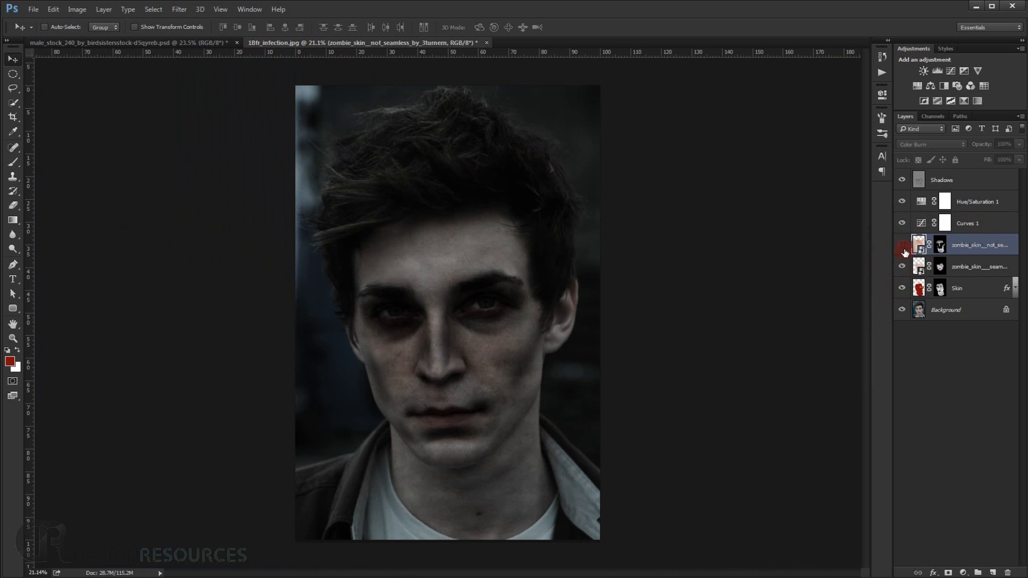
click(903, 247)
scroll(503, 387, up, 5)
drag(397, 409, 409, 383)
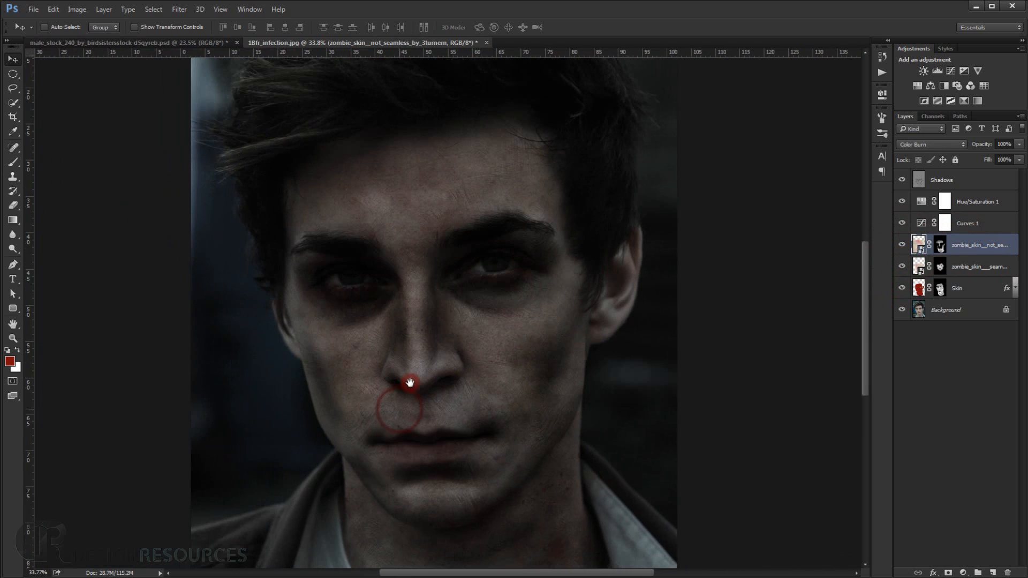
scroll(410, 385, up, 5)
drag(373, 415, 376, 389)
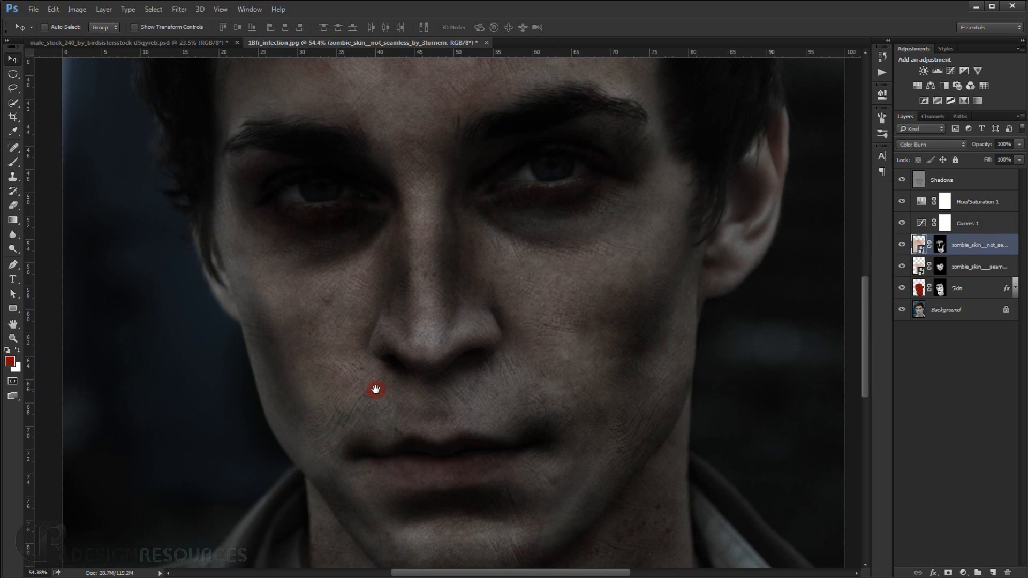
scroll(375, 390, down, 9)
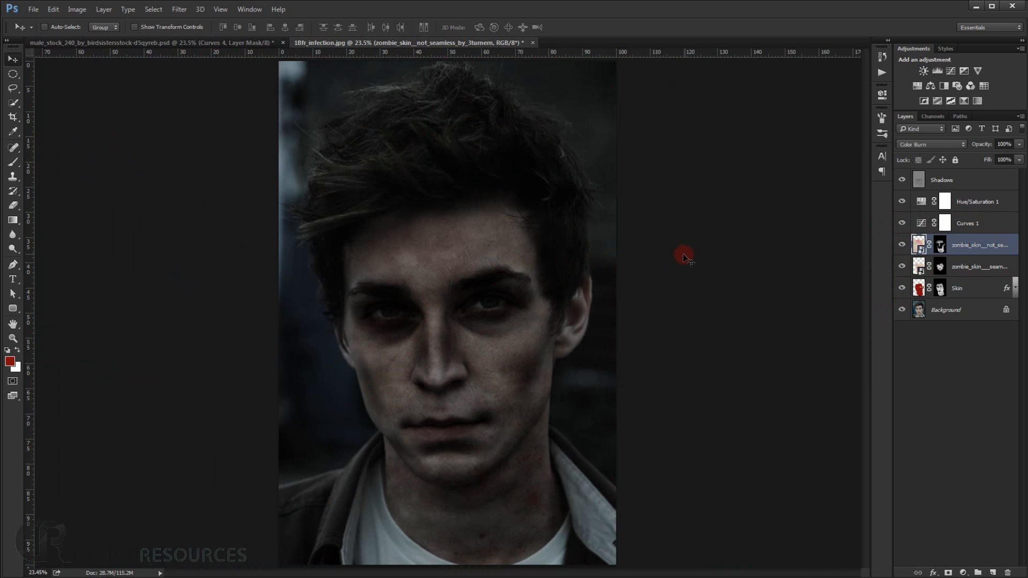
Create a new layer above the Shadows layer and name it EYES.
scroll(631, 314, up, 5)
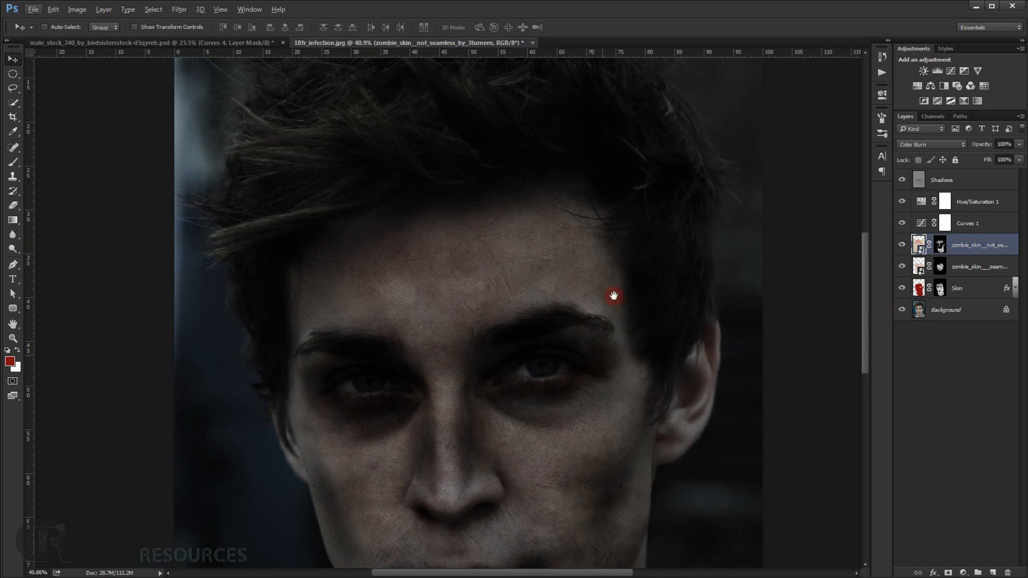
drag(603, 354, 613, 296)
scroll(518, 322, up, 4)
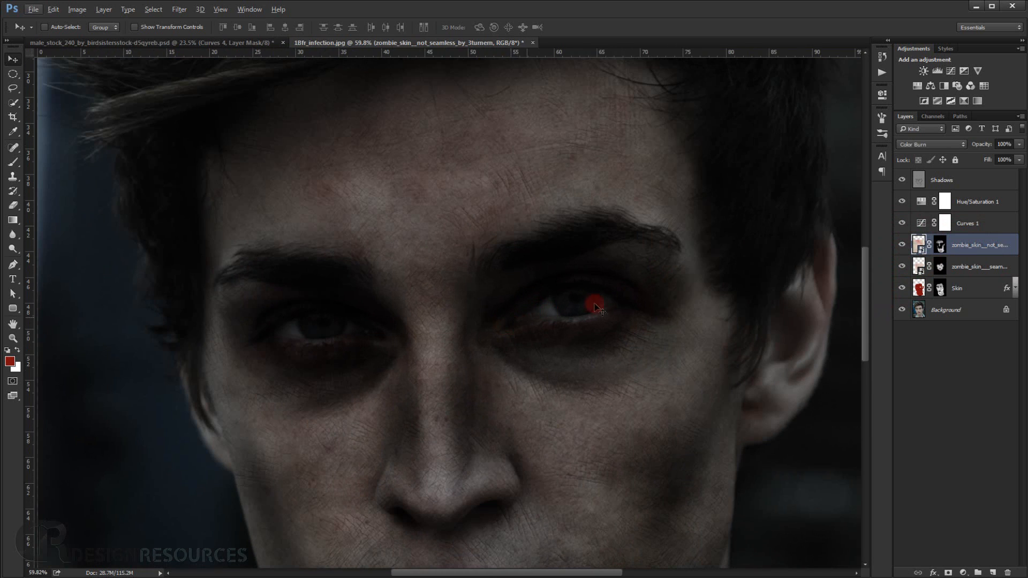
click(965, 180)
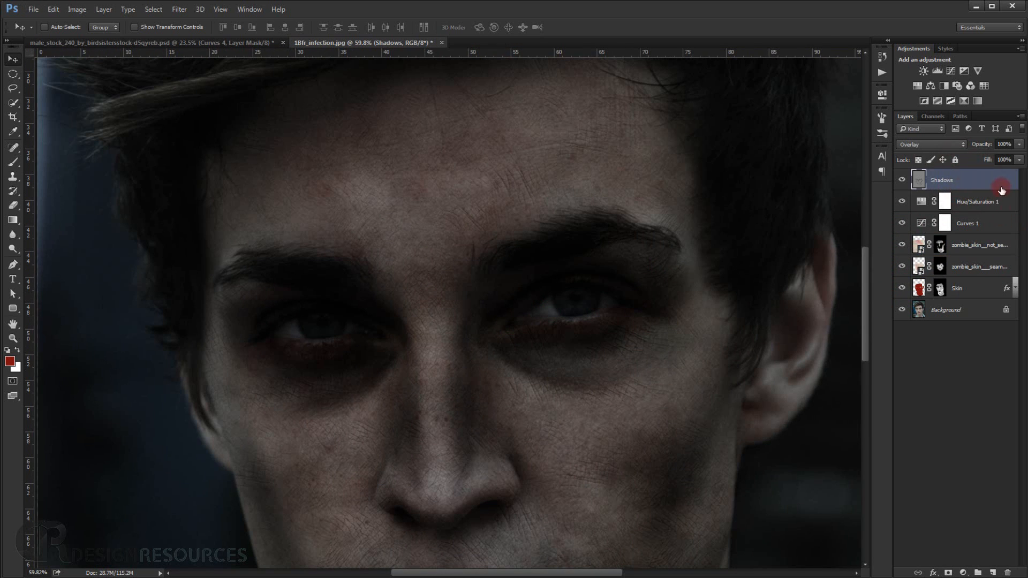
click(993, 572)
double_click(945, 181)
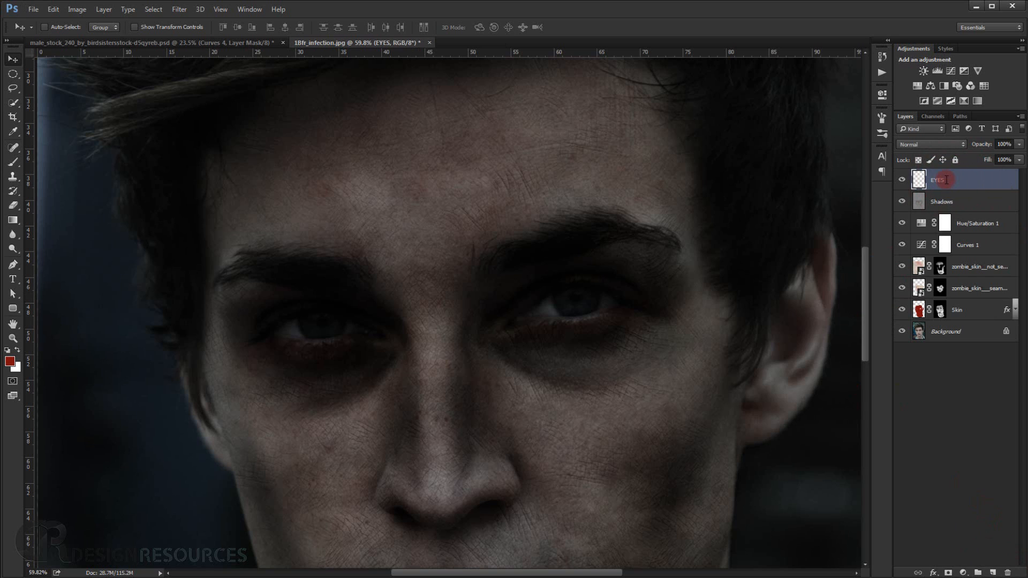
Set the foreground colour to the light grey a5a39f.
click(11, 360)
drag(892, 456, 836, 455)
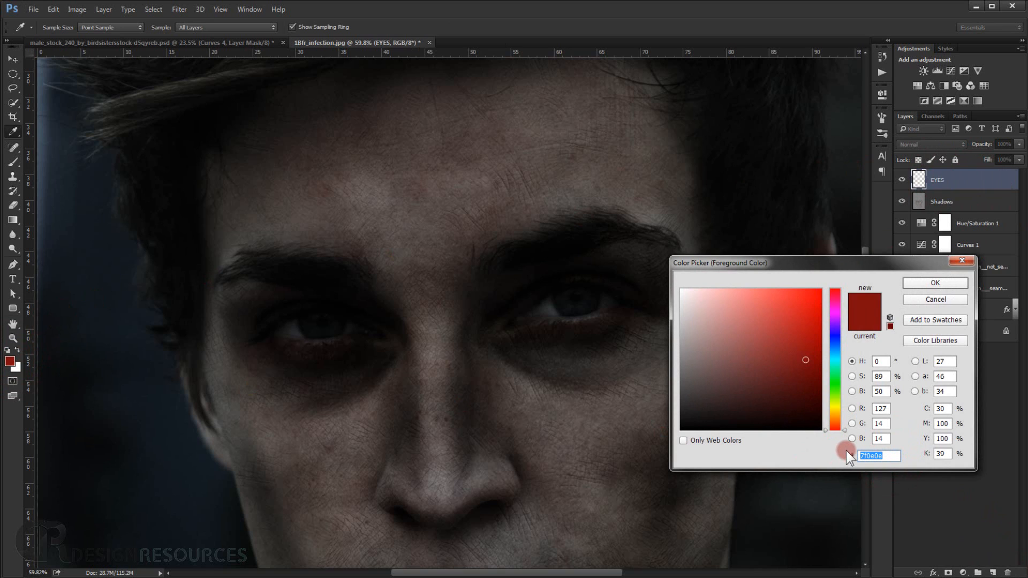
text(a)
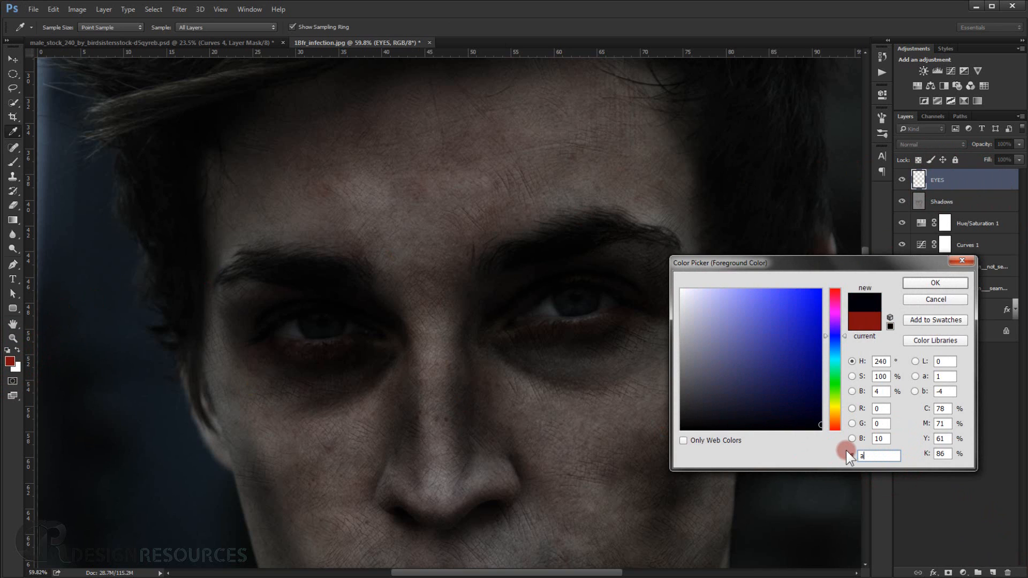
text(5)
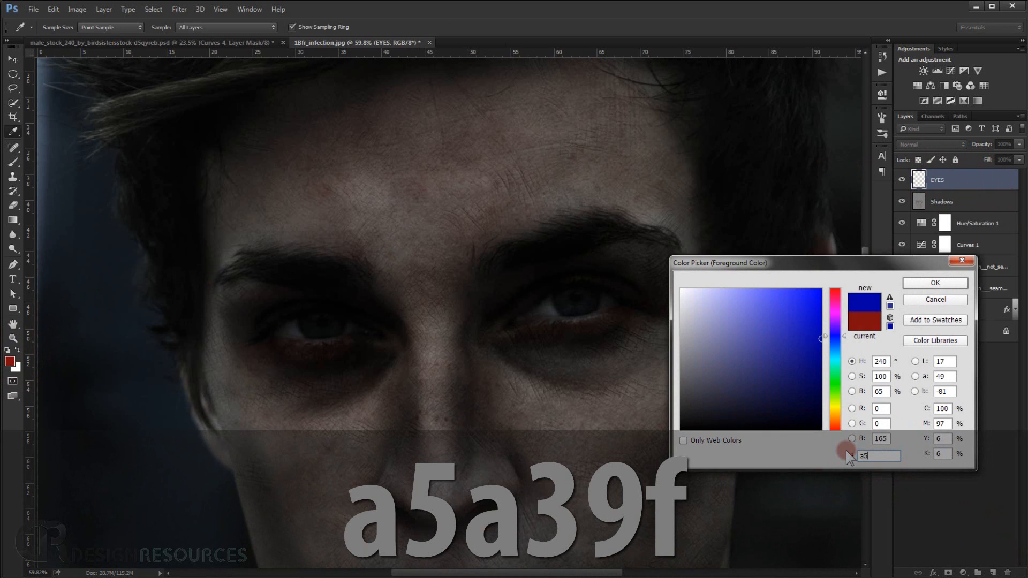
text(a3)
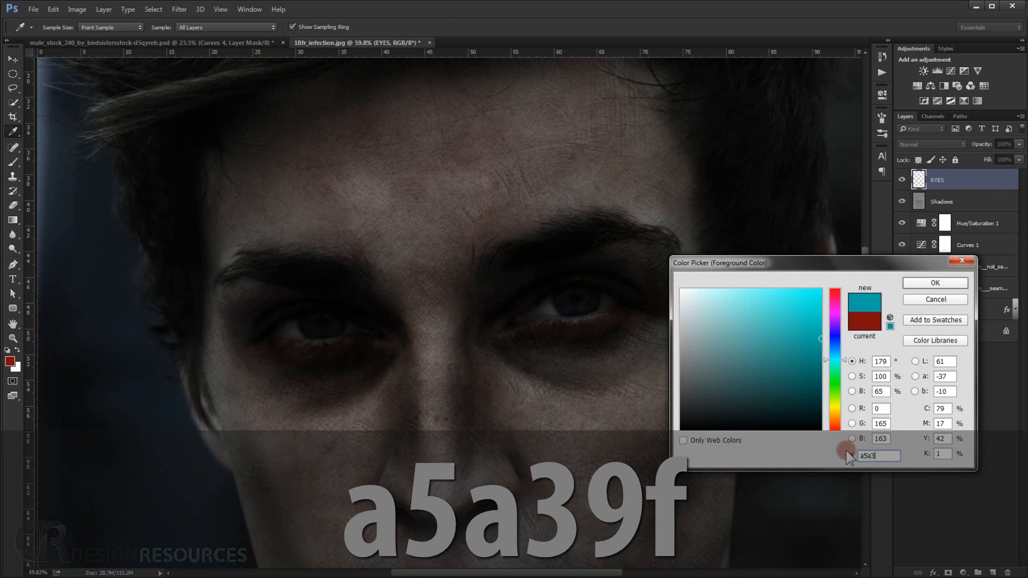
text(9f)
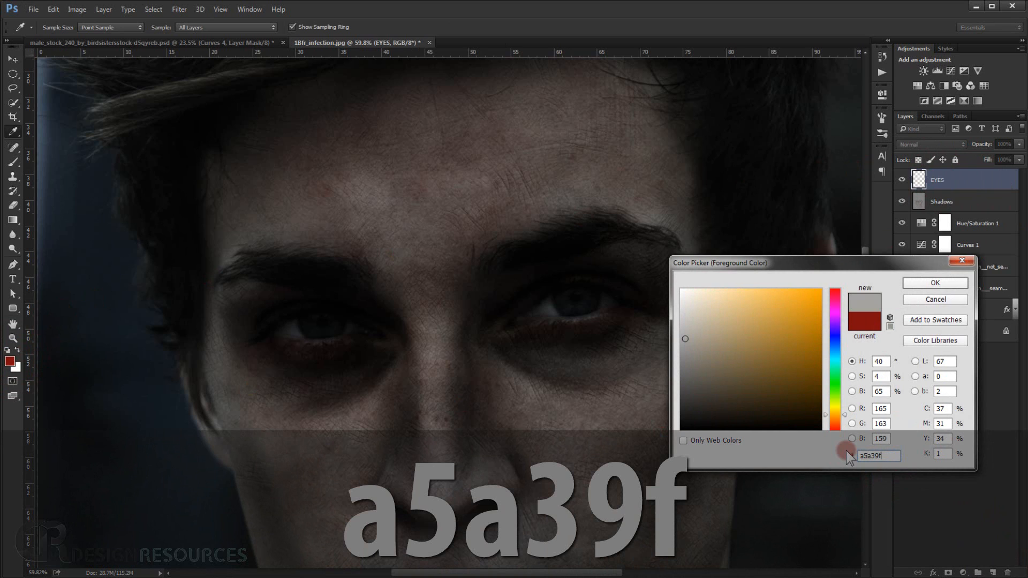
click(952, 283)
key(v)
click(591, 337)
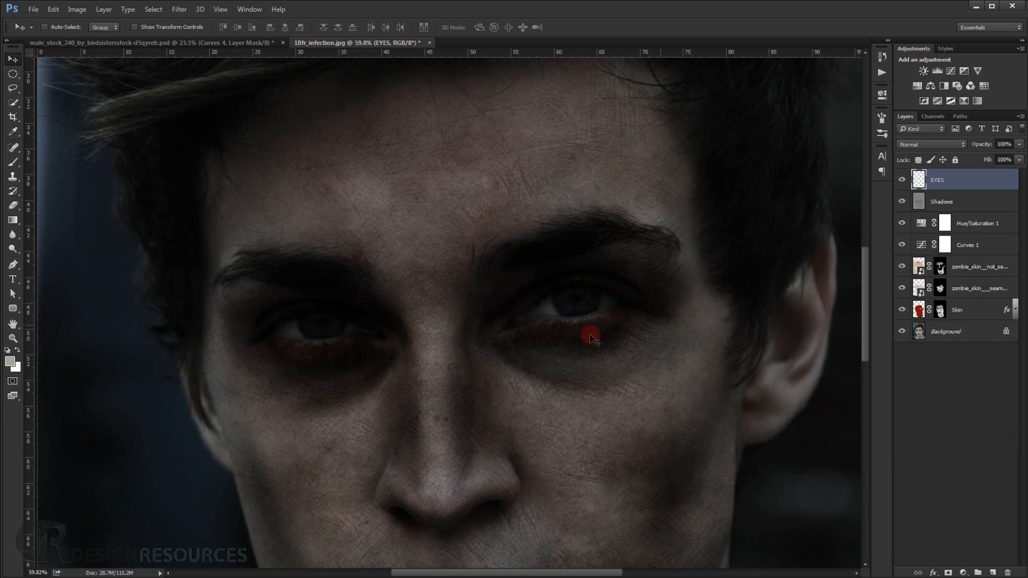
Choose the Brush tool and reduce its size to 52 px for the left-hand eye.
click(14, 161)
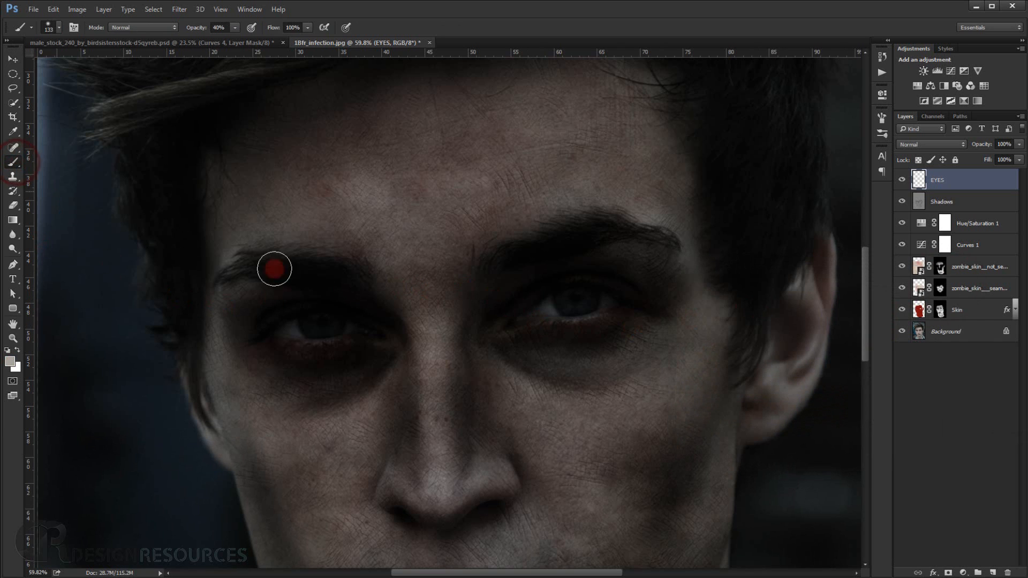
scroll(383, 303, up, 3)
drag(317, 315, 331, 290)
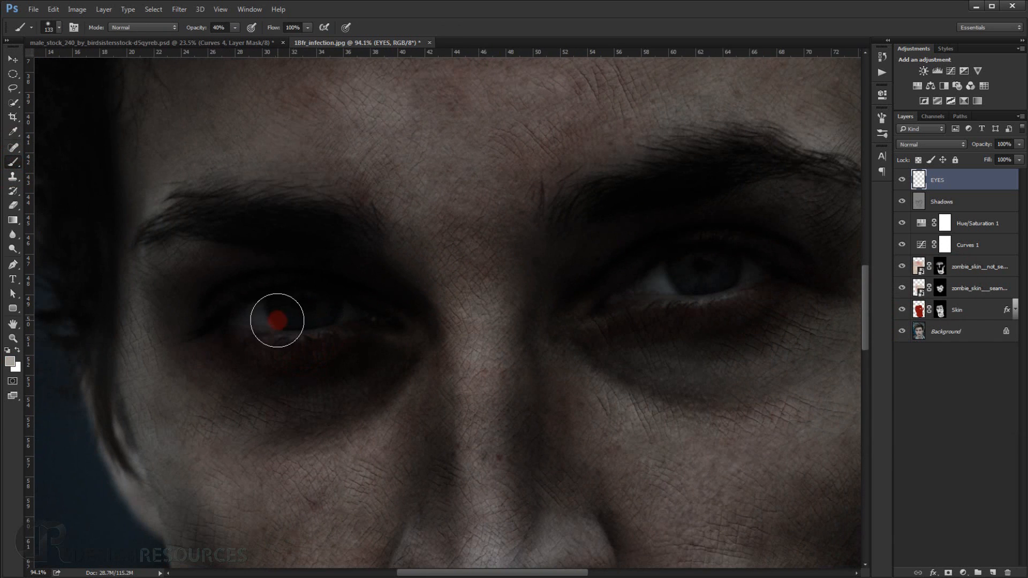
drag(284, 314, 264, 321)
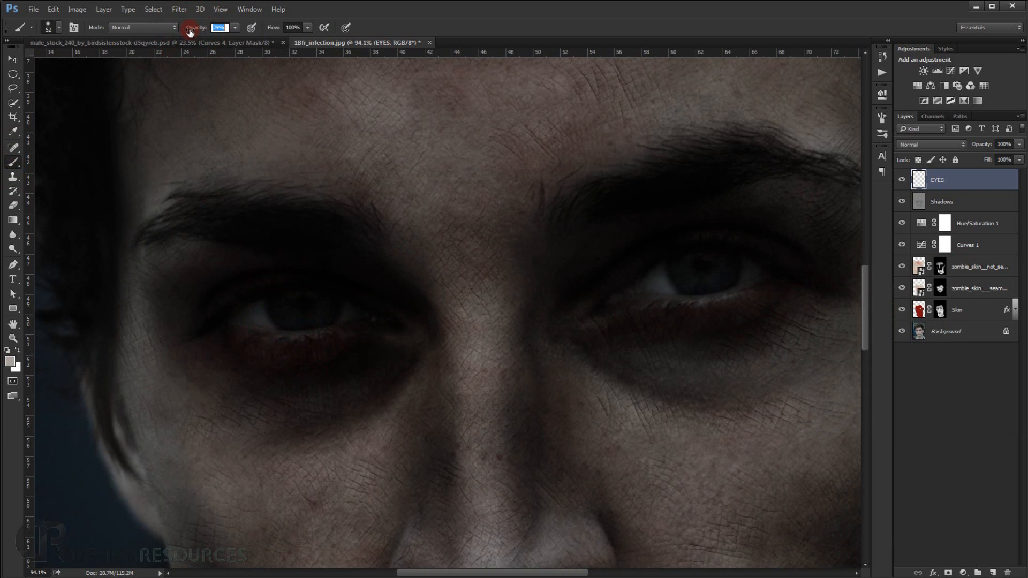
drag(334, 301, 341, 273)
drag(237, 286, 323, 285)
drag(276, 295, 345, 282)
key(ctrl+z)
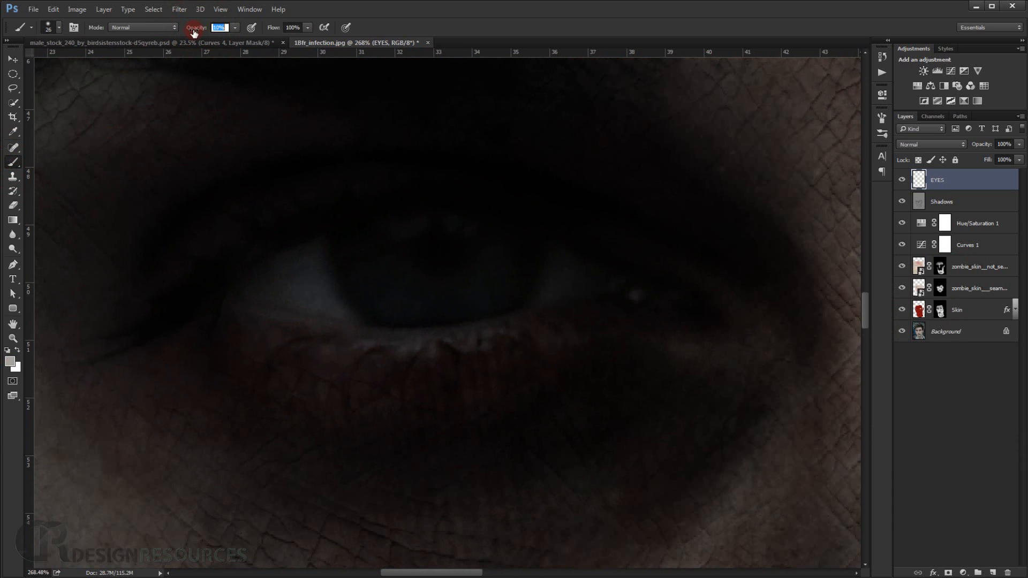
Paint grey over the left-hand eye's iris and white at 10% brush opacity, reducing the flow to 67% and 48%.
mouse_move(309, 281)
mouse_down()
mouse_move(394, 298)
mouse_move(477, 278)
mouse_move(547, 279)
mouse_move(486, 252)
mouse_move(425, 248)
mouse_move(495, 277)
mouse_up()
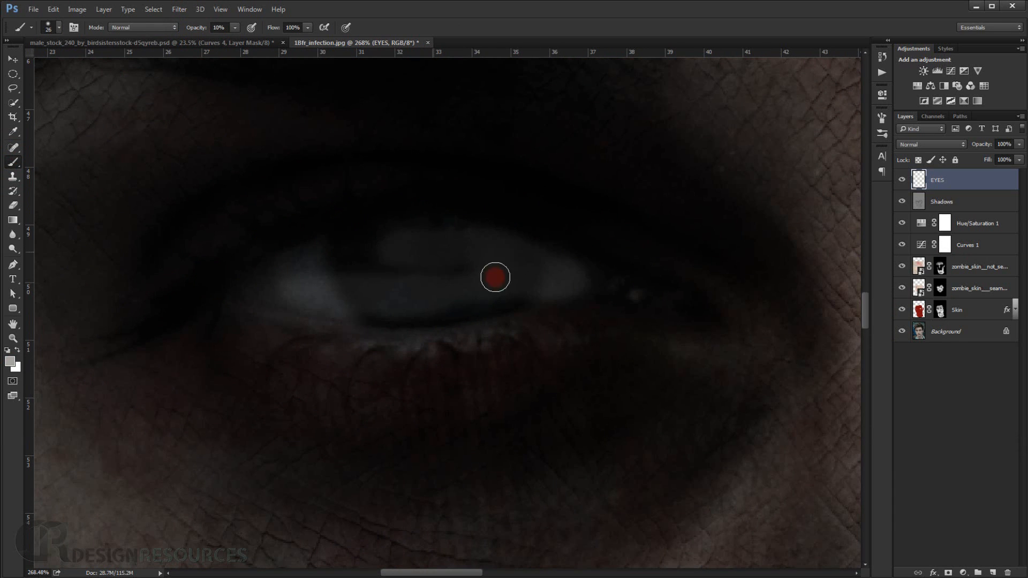
drag(265, 32, 254, 34)
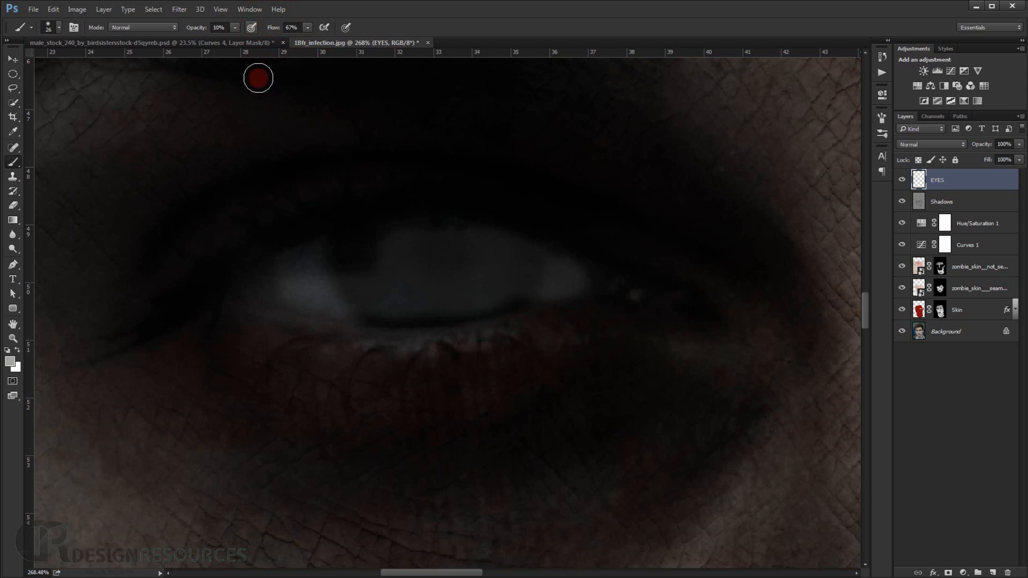
mouse_move(381, 299)
mouse_down()
mouse_move(489, 294)
mouse_move(564, 268)
mouse_move(404, 243)
mouse_move(340, 255)
mouse_move(323, 283)
mouse_move(307, 262)
mouse_up()
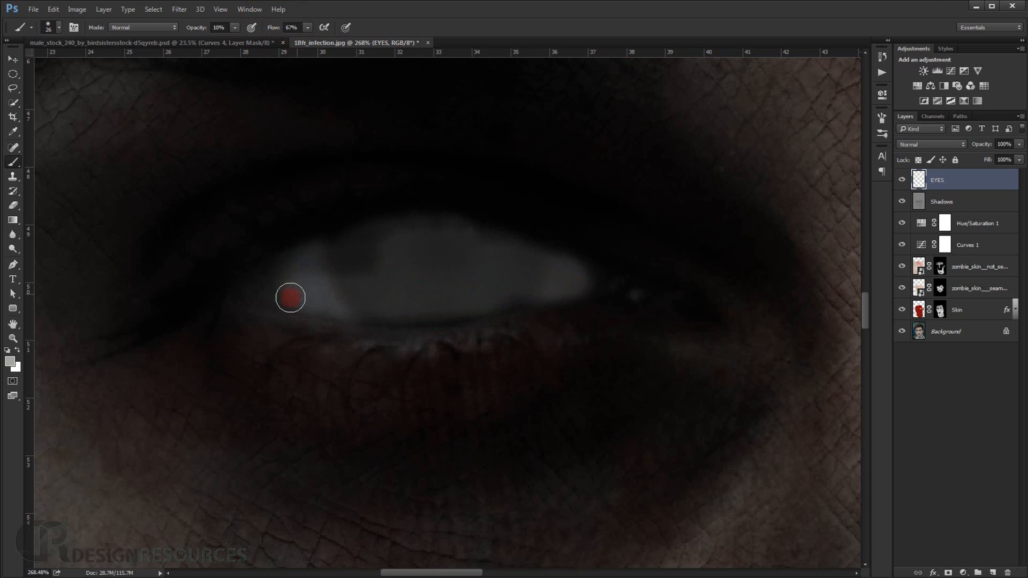
drag(303, 275, 298, 279)
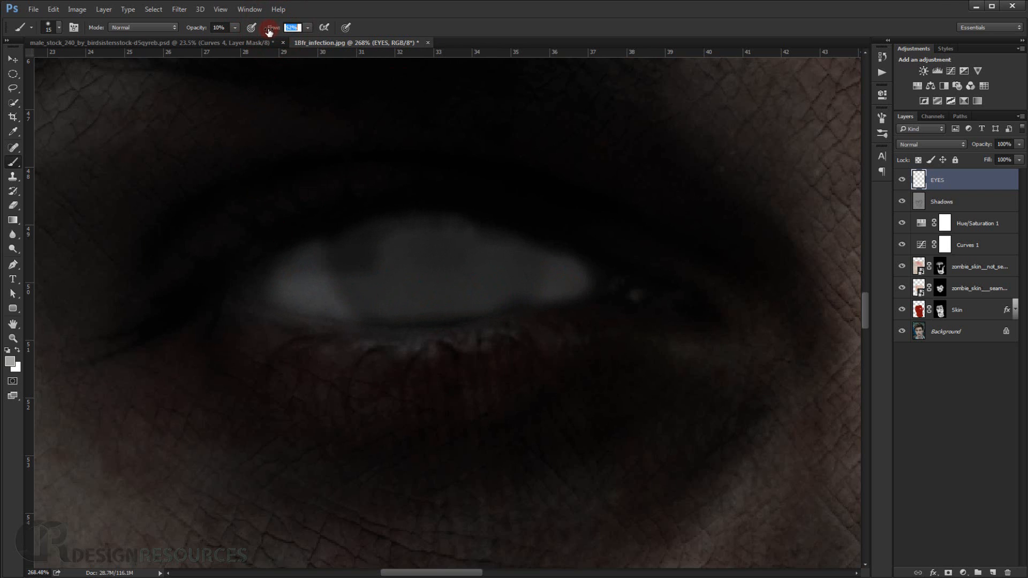
mouse_move(300, 275)
mouse_down()
mouse_move(404, 247)
mouse_move(351, 264)
mouse_move(319, 249)
mouse_move(358, 250)
mouse_up()
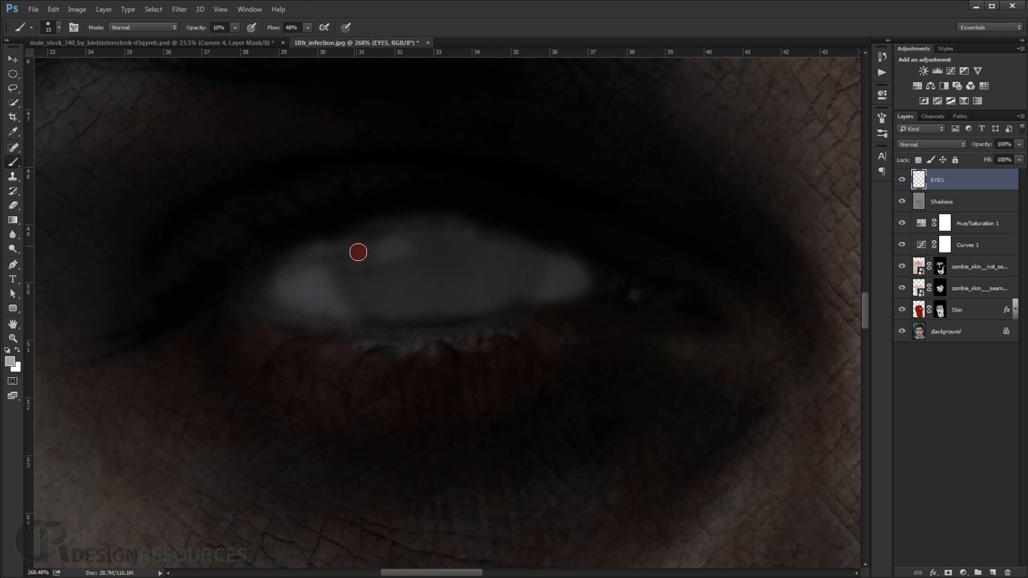
Lower the brush flow to 27% and build up an even pale grey across the left-hand eyeball into its inner corner.
drag(276, 37, 263, 29)
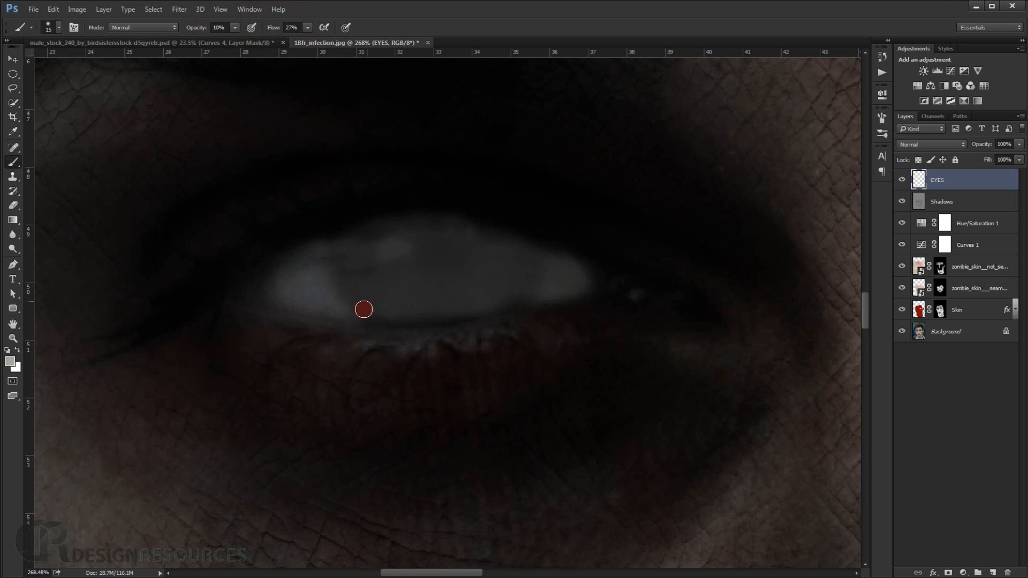
mouse_move(362, 307)
mouse_down()
mouse_move(379, 316)
mouse_move(391, 281)
mouse_up()
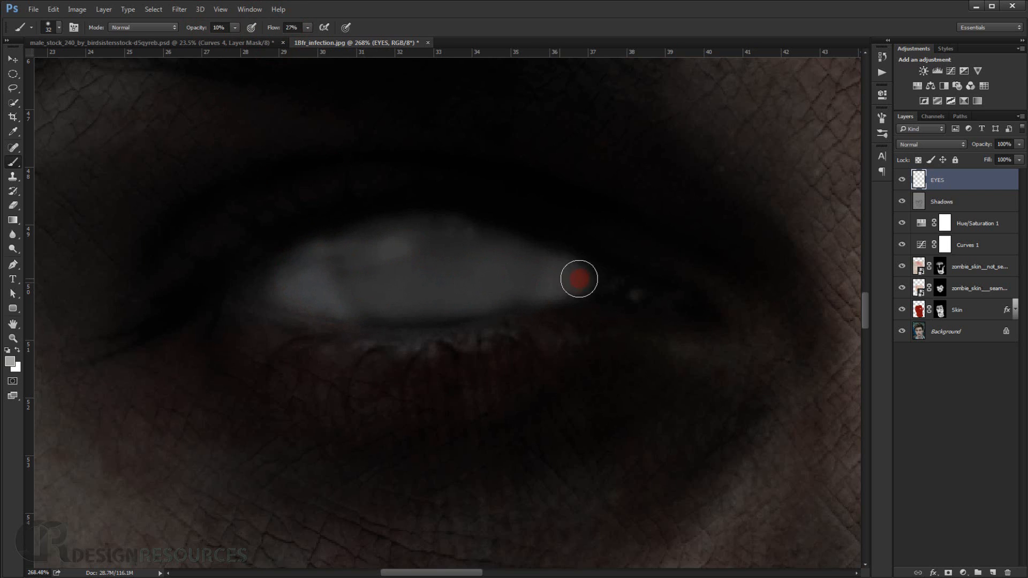
mouse_move(578, 280)
mouse_down()
mouse_move(569, 282)
mouse_move(610, 288)
mouse_up()
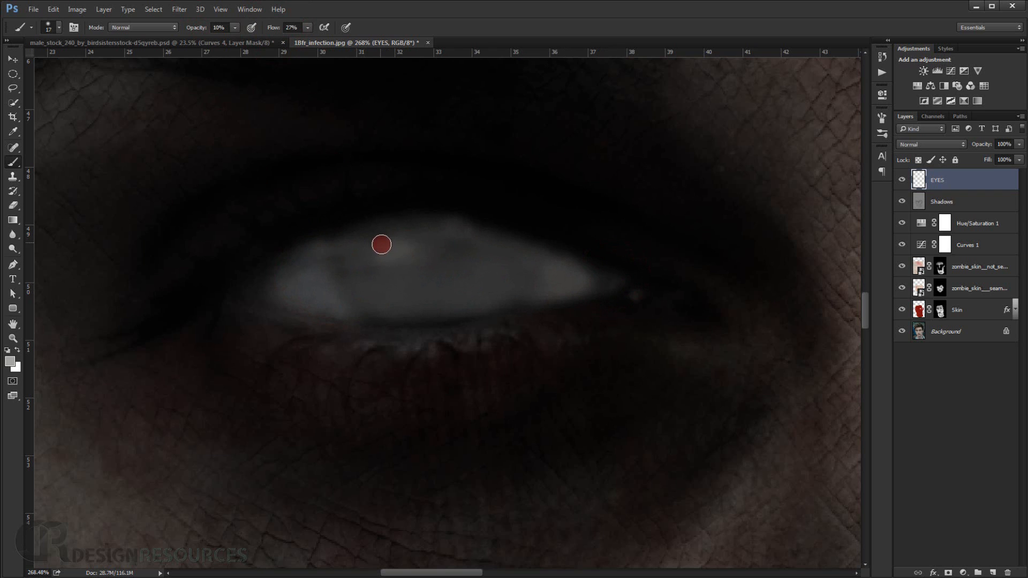
mouse_move(381, 245)
mouse_down()
mouse_move(473, 289)
mouse_move(409, 294)
mouse_move(424, 284)
mouse_move(395, 256)
mouse_move(396, 268)
mouse_move(374, 262)
mouse_move(472, 259)
mouse_move(392, 259)
mouse_move(427, 260)
mouse_move(387, 245)
mouse_move(396, 292)
mouse_move(436, 293)
mouse_move(353, 300)
mouse_move(367, 263)
mouse_move(346, 283)
mouse_up()
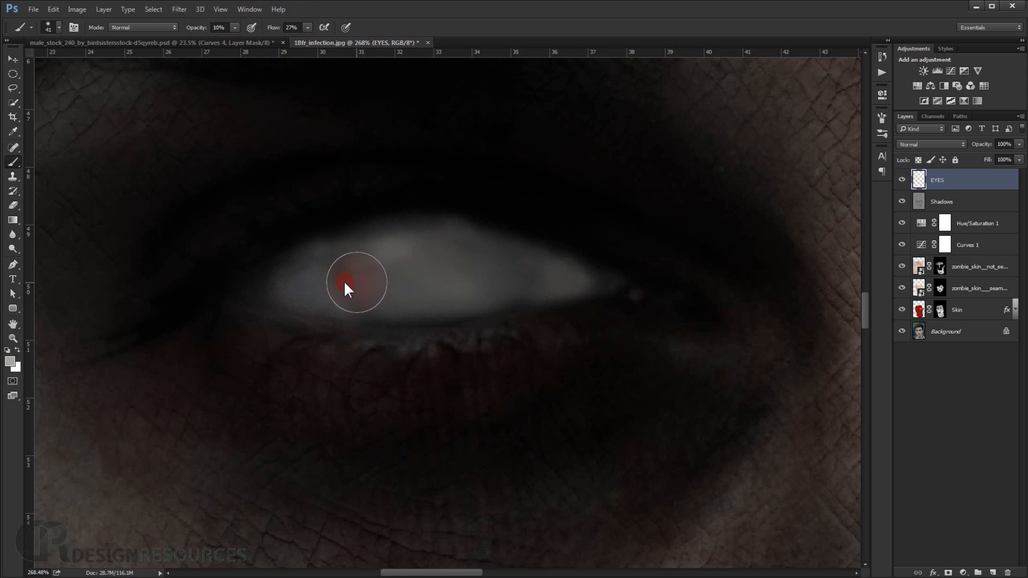
mouse_move(401, 262)
mouse_down()
mouse_move(267, 286)
mouse_move(274, 272)
mouse_move(427, 307)
mouse_move(395, 305)
mouse_move(490, 306)
mouse_move(355, 305)
mouse_up()
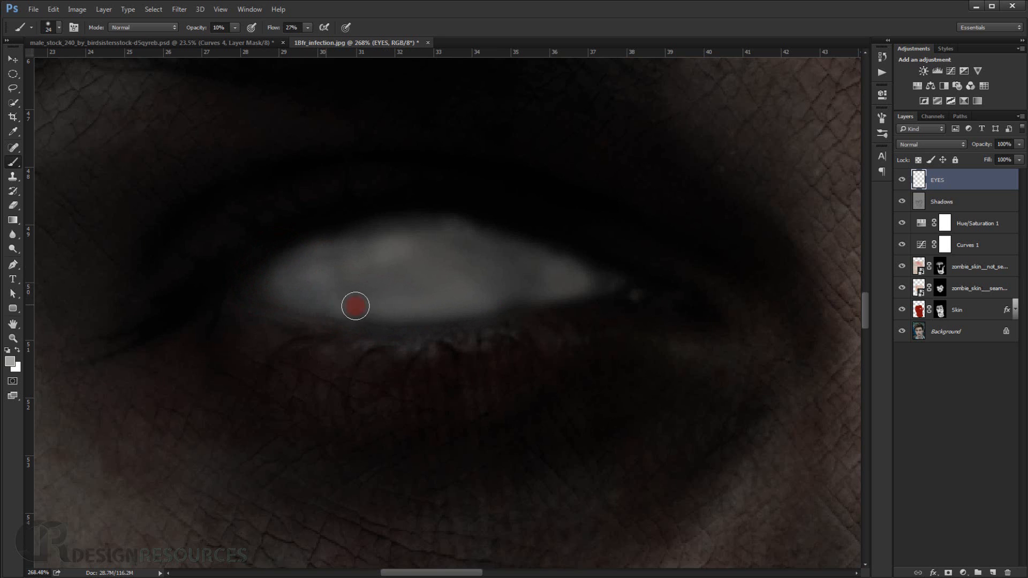
scroll(447, 279, down, 4)
scroll(448, 278, up, 5)
mouse_move(392, 254)
mouse_down()
mouse_move(409, 285)
mouse_move(411, 271)
mouse_move(377, 261)
mouse_move(391, 226)
mouse_move(451, 233)
mouse_move(439, 268)
mouse_move(420, 254)
mouse_move(421, 238)
mouse_move(469, 222)
mouse_move(503, 230)
mouse_move(522, 252)
mouse_move(515, 267)
mouse_move(670, 274)
mouse_move(493, 266)
mouse_up()
scroll(496, 243, down, 6)
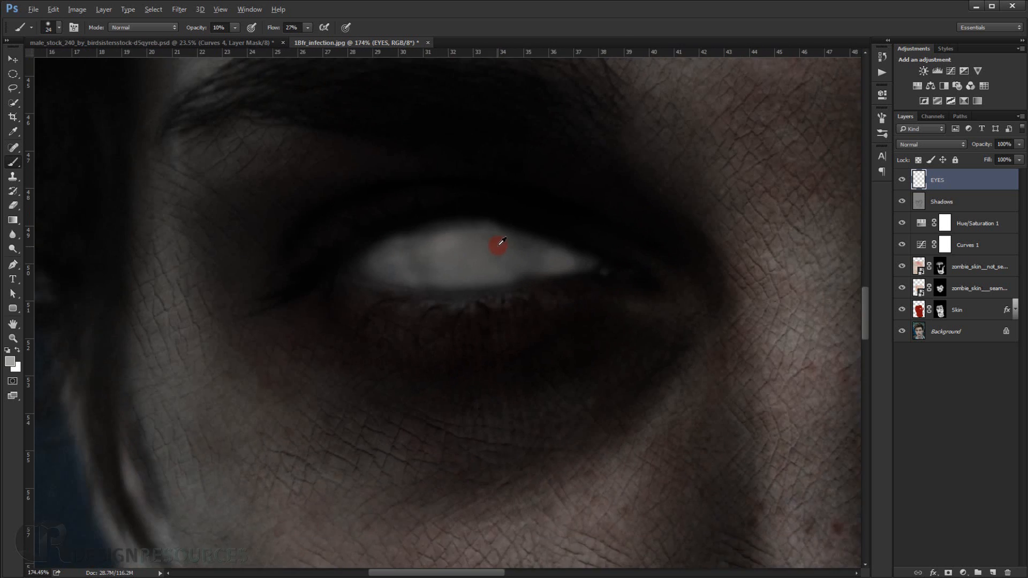
Paint the right-hand eye's iris and white an even pale grey at 10% brush opacity and 27% flow.
drag(631, 278, 325, 265)
scroll(536, 220, up, 5)
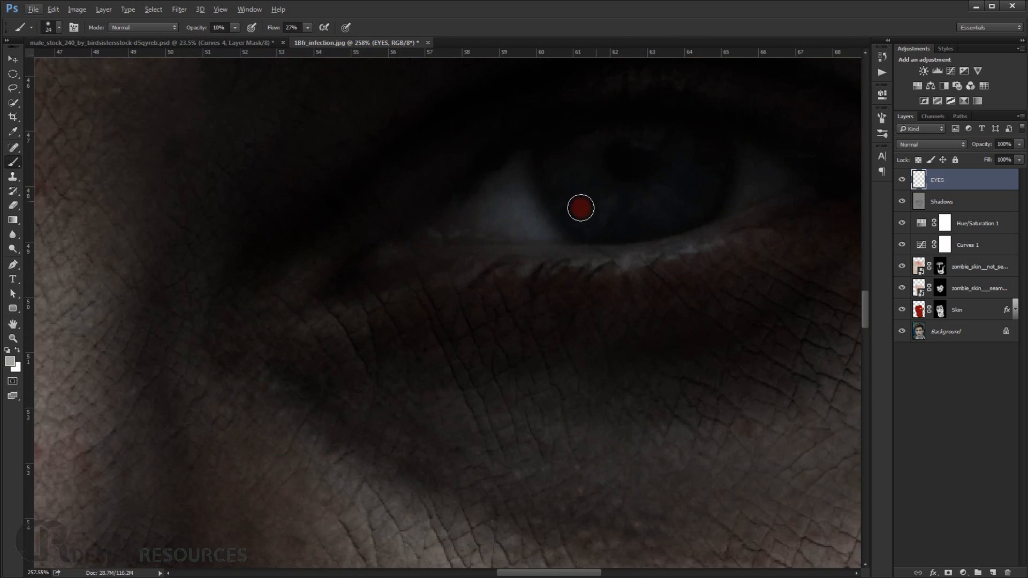
mouse_move(482, 222)
mouse_down()
mouse_move(635, 233)
mouse_move(649, 216)
mouse_move(771, 180)
mouse_move(722, 200)
mouse_move(763, 179)
mouse_move(698, 155)
mouse_move(745, 172)
mouse_move(626, 153)
mouse_move(750, 167)
mouse_move(632, 150)
mouse_move(743, 162)
mouse_move(599, 189)
mouse_move(521, 219)
mouse_move(582, 162)
mouse_move(472, 218)
mouse_move(589, 176)
mouse_move(520, 181)
mouse_move(492, 206)
mouse_move(567, 173)
mouse_move(537, 153)
mouse_move(493, 241)
mouse_move(596, 180)
mouse_move(505, 221)
mouse_move(671, 189)
mouse_move(560, 234)
mouse_move(679, 213)
mouse_move(714, 184)
mouse_move(580, 218)
mouse_move(730, 181)
mouse_move(546, 205)
mouse_move(710, 157)
mouse_move(579, 186)
mouse_move(717, 167)
mouse_move(541, 203)
mouse_move(546, 170)
mouse_move(731, 151)
mouse_move(500, 189)
mouse_move(711, 167)
mouse_move(528, 201)
mouse_move(718, 172)
mouse_move(550, 214)
mouse_move(716, 180)
mouse_move(594, 212)
mouse_move(769, 169)
mouse_move(671, 220)
mouse_move(745, 199)
mouse_move(595, 235)
mouse_move(648, 224)
mouse_move(534, 228)
mouse_move(750, 193)
mouse_up()
drag(513, 205, 559, 197)
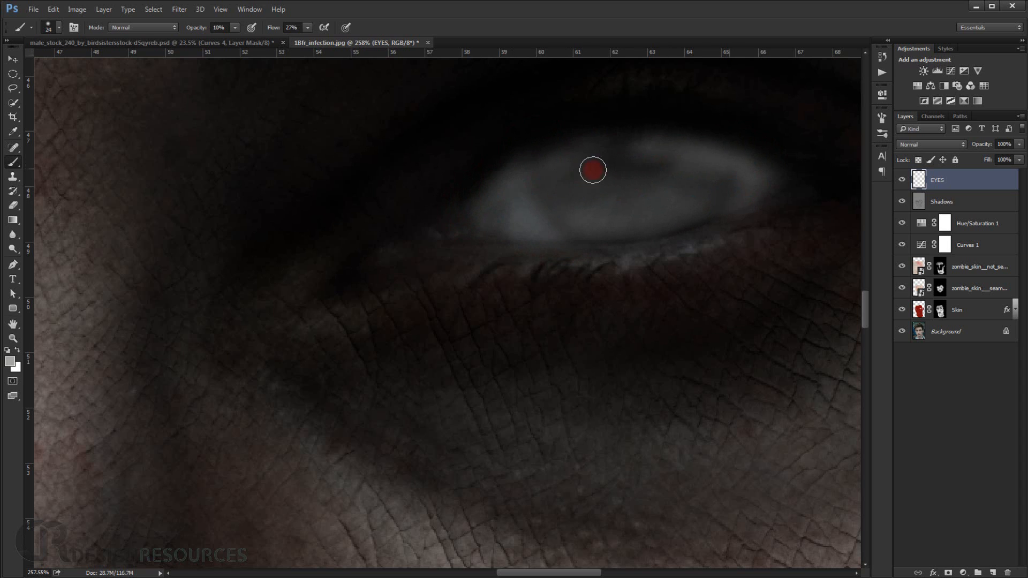
mouse_move(651, 171)
mouse_down()
mouse_move(511, 182)
mouse_move(698, 163)
mouse_move(554, 196)
mouse_move(716, 165)
mouse_move(550, 204)
mouse_move(722, 182)
mouse_move(542, 213)
mouse_move(659, 205)
mouse_move(540, 215)
mouse_move(606, 208)
mouse_move(676, 181)
mouse_move(556, 188)
mouse_up()
mouse_move(672, 166)
mouse_down()
mouse_move(515, 194)
mouse_move(701, 158)
mouse_move(607, 157)
mouse_move(655, 145)
mouse_move(580, 144)
mouse_move(596, 138)
mouse_move(564, 164)
mouse_move(573, 172)
mouse_move(733, 163)
mouse_move(545, 192)
mouse_move(696, 171)
mouse_move(647, 181)
mouse_move(712, 174)
mouse_move(682, 195)
mouse_move(754, 186)
mouse_move(600, 232)
mouse_move(549, 227)
mouse_move(558, 210)
mouse_move(549, 208)
mouse_move(629, 184)
mouse_move(588, 185)
mouse_move(679, 165)
mouse_move(556, 195)
mouse_move(575, 202)
mouse_move(557, 203)
mouse_move(688, 168)
mouse_move(600, 157)
mouse_move(721, 165)
mouse_move(597, 180)
mouse_move(688, 158)
mouse_move(577, 172)
mouse_move(539, 194)
mouse_move(650, 165)
mouse_move(660, 175)
mouse_move(581, 204)
mouse_move(741, 181)
mouse_move(515, 220)
mouse_move(500, 216)
mouse_move(514, 204)
mouse_move(495, 196)
mouse_move(497, 186)
mouse_move(479, 196)
mouse_move(718, 171)
mouse_move(761, 187)
mouse_move(668, 202)
mouse_up()
scroll(693, 183, down, 5)
scroll(712, 181, up, 4)
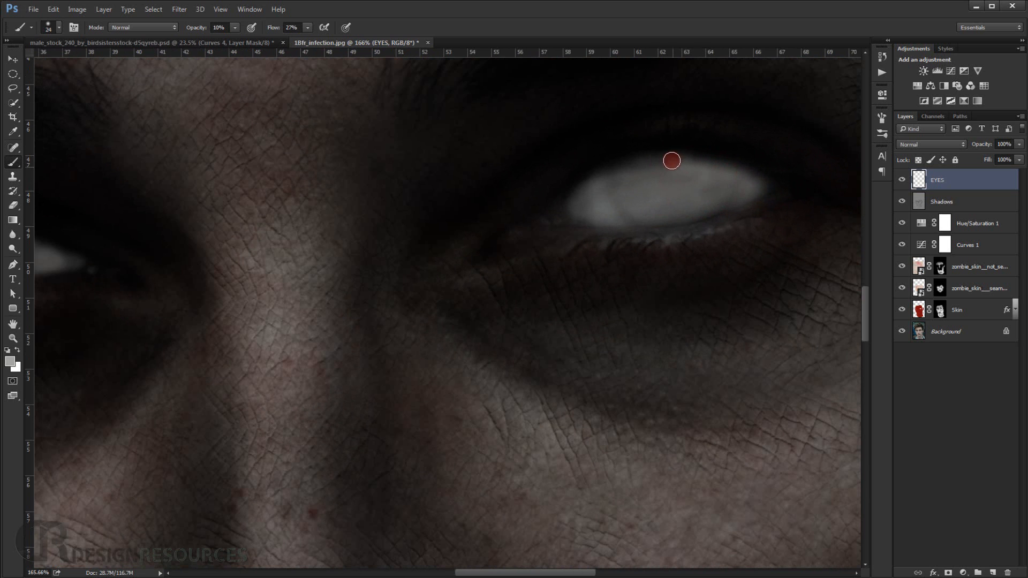
scroll(669, 185, down, 3)
scroll(672, 184, down, 4)
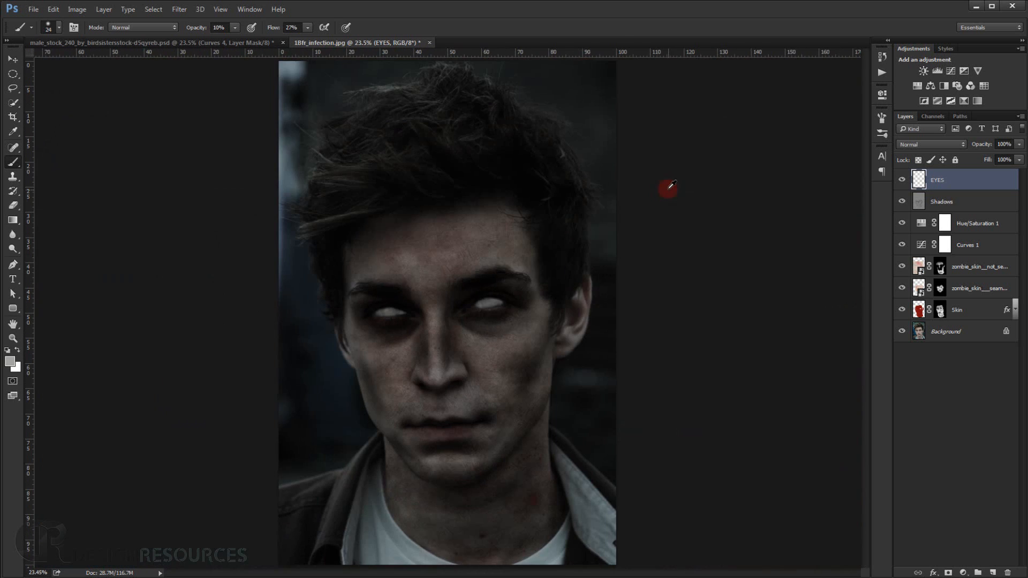
Touch up the uneven patches in both pale eyeballs with light grey strokes at 10% opacity.
scroll(684, 340, up, 5)
drag(526, 351, 619, 248)
drag(502, 307, 516, 230)
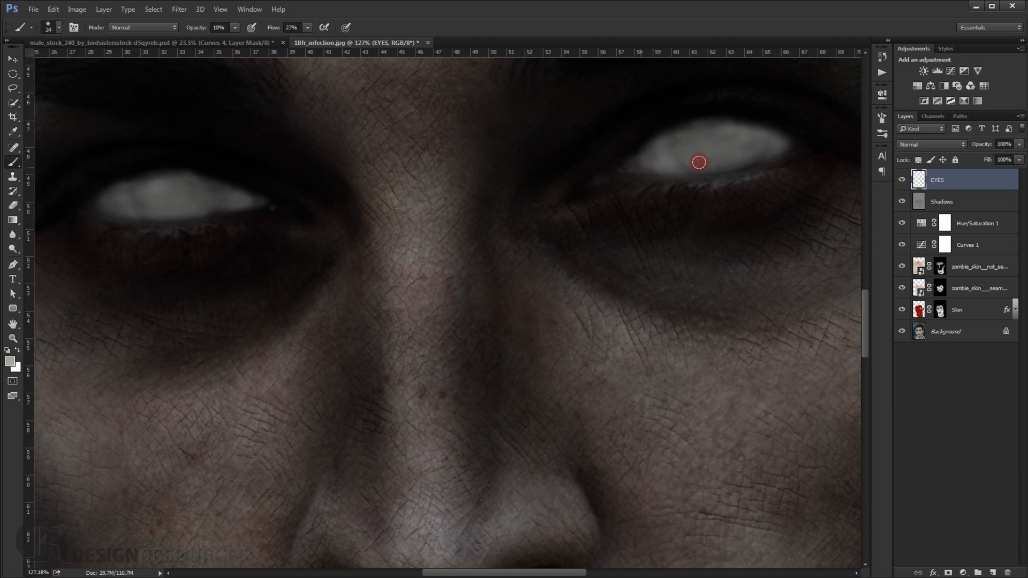
drag(762, 156, 747, 160)
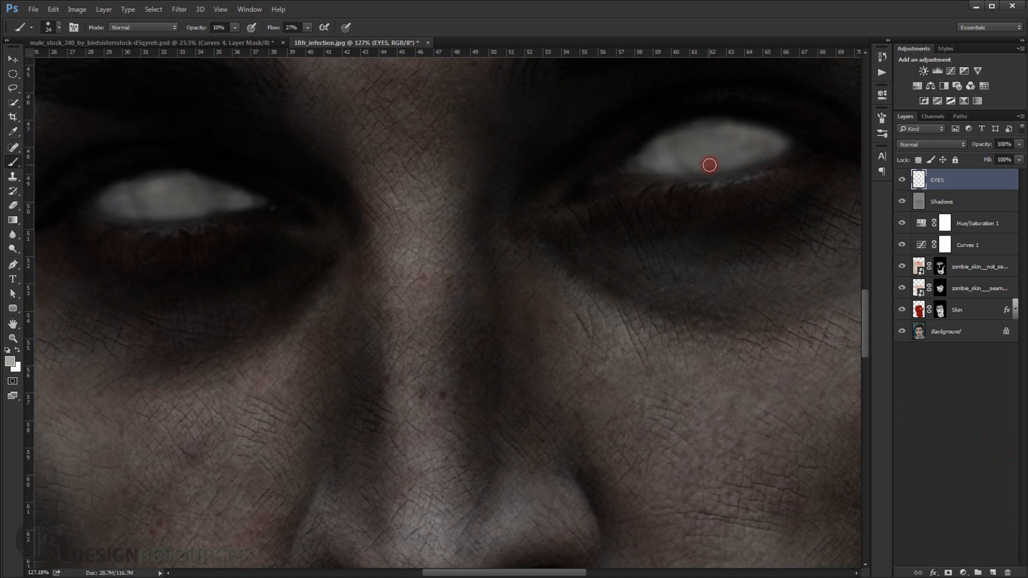
drag(228, 246, 322, 254)
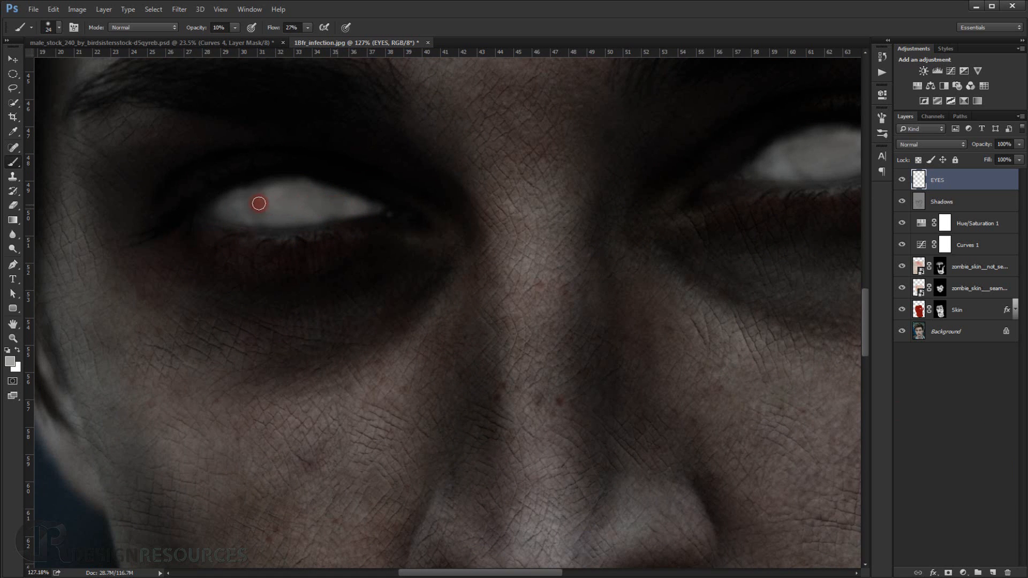
mouse_move(259, 203)
mouse_down()
mouse_move(268, 206)
mouse_move(271, 187)
mouse_up()
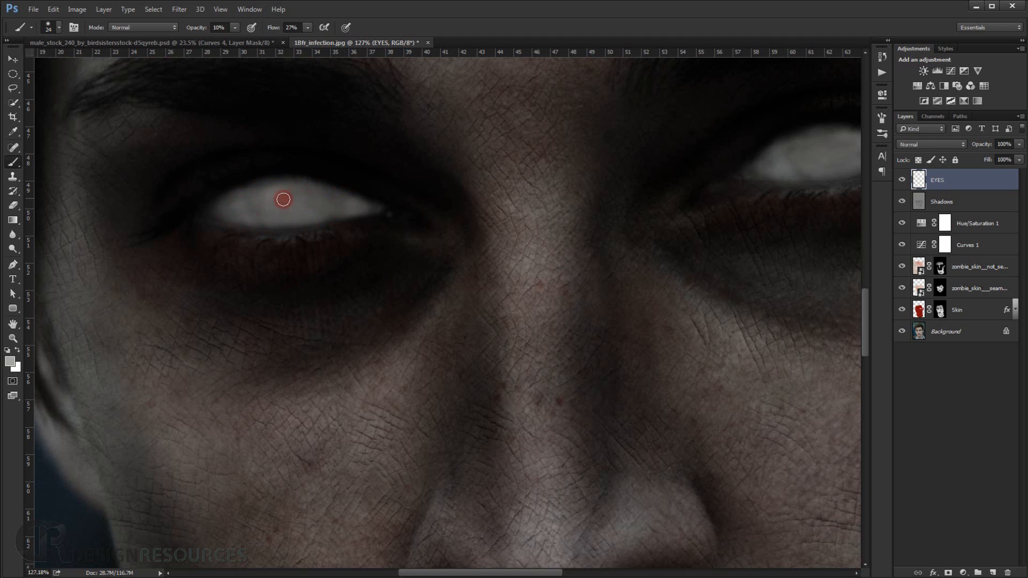
scroll(294, 201, down, 5)
drag(486, 241, 457, 236)
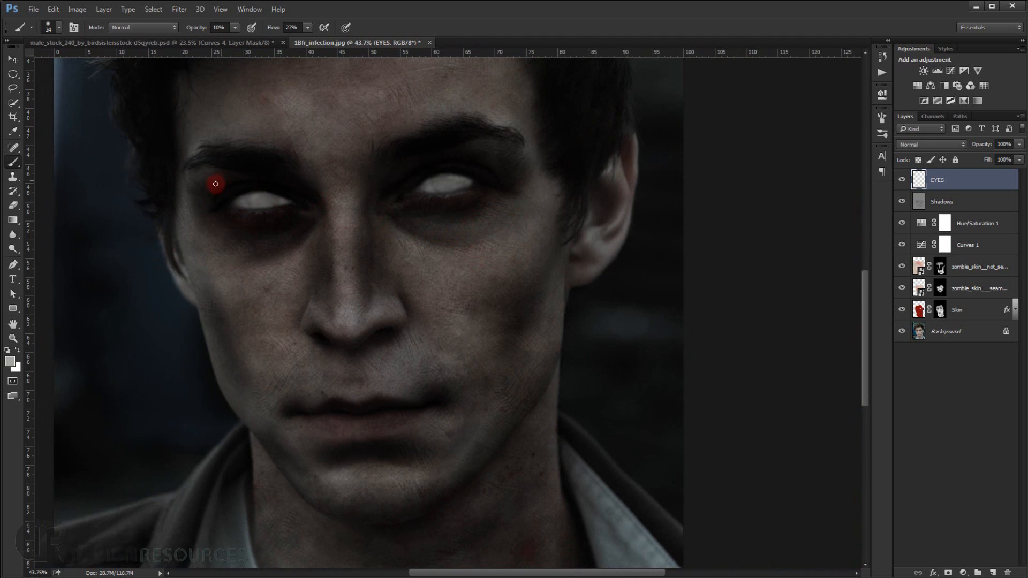
Add a Curves adjustment layer above EYES, pulling down the RGB curve's midpoint and lowering its white end point.
click(972, 572)
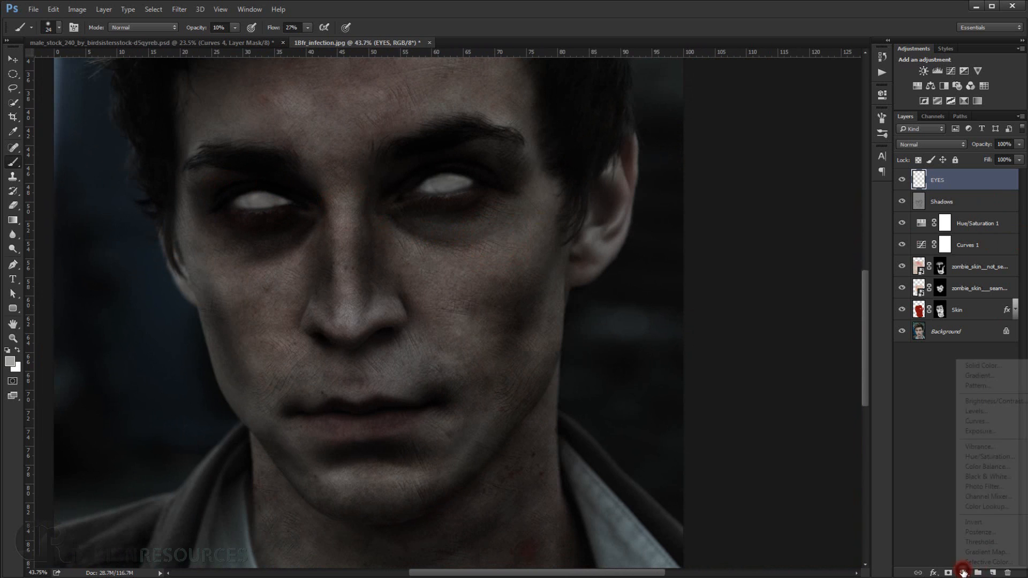
click(978, 420)
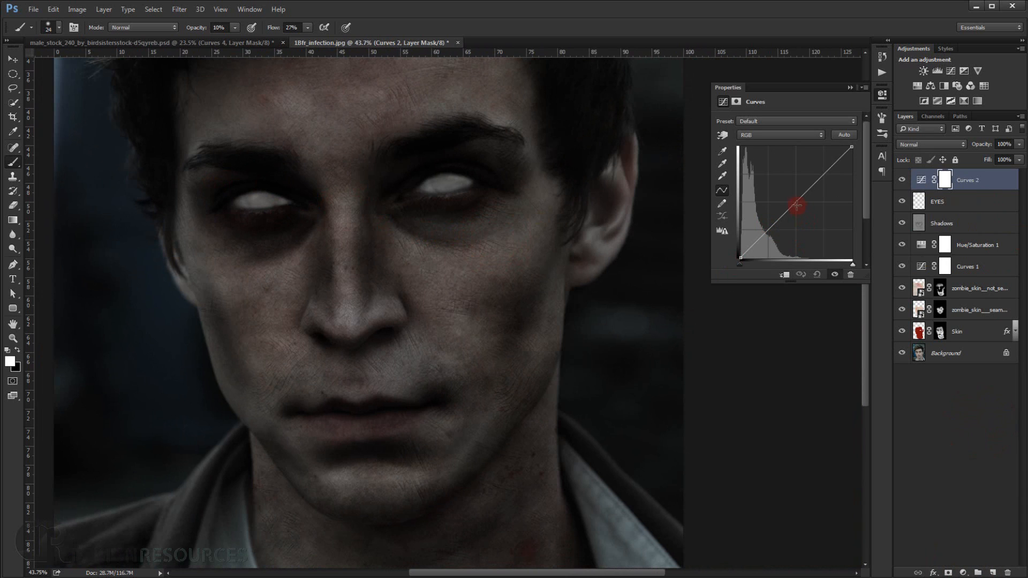
drag(796, 202, 802, 214)
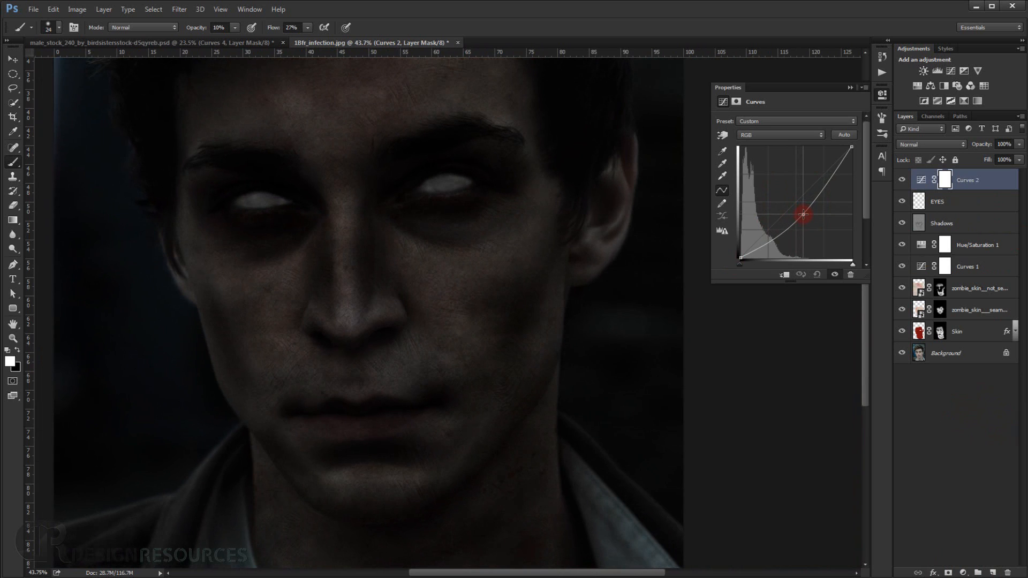
click(844, 159)
drag(852, 146, 851, 164)
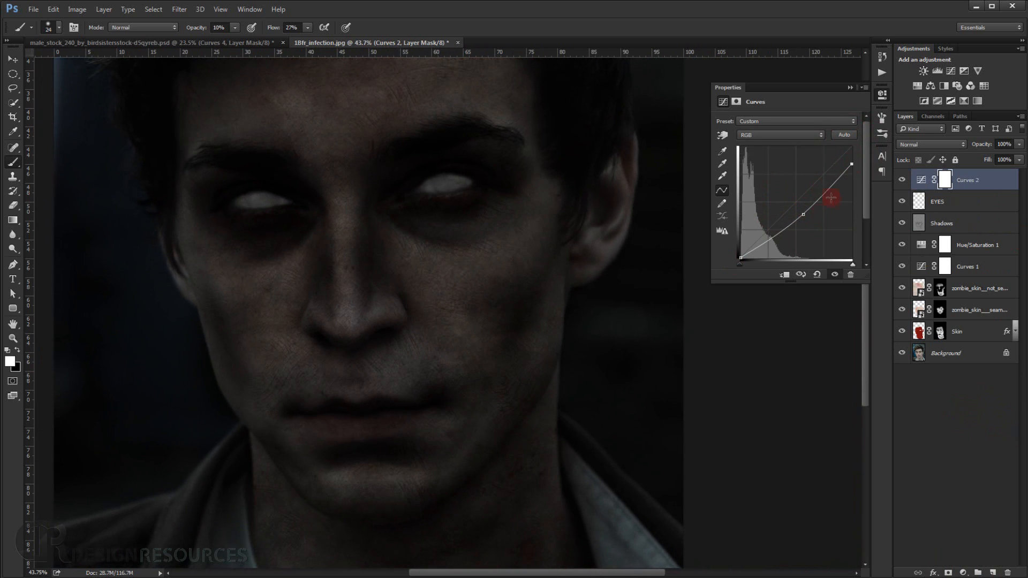
drag(805, 216, 805, 215)
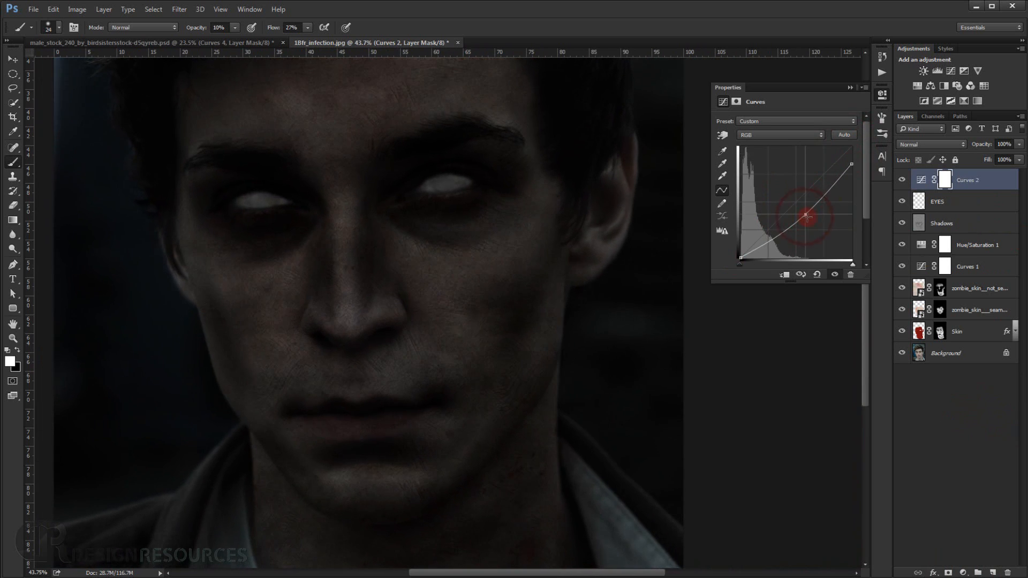
Clip the Curves adjustment to the EYES layer and pull its midtones and white end point further down.
click(785, 275)
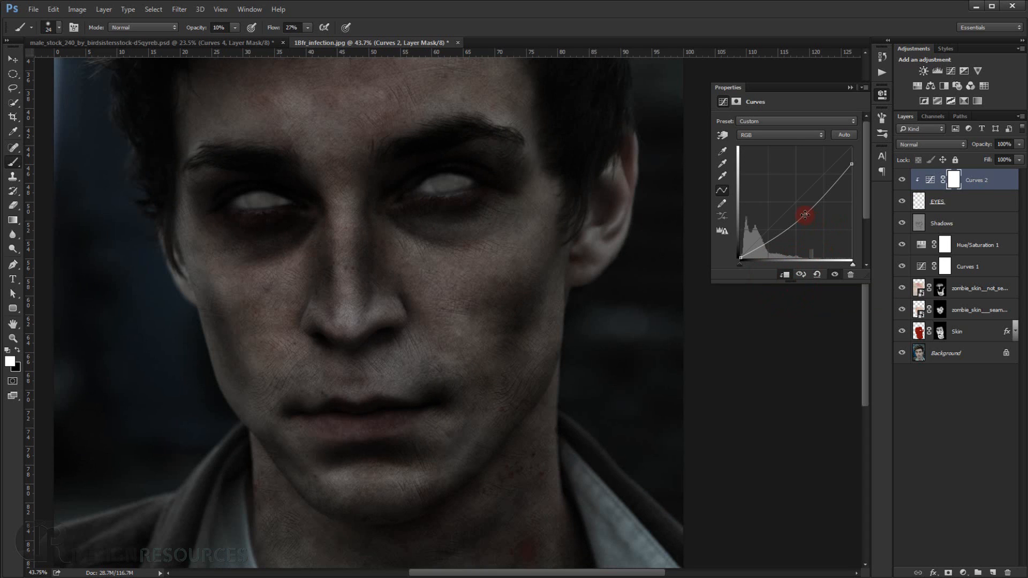
drag(805, 215, 804, 217)
drag(851, 167, 851, 180)
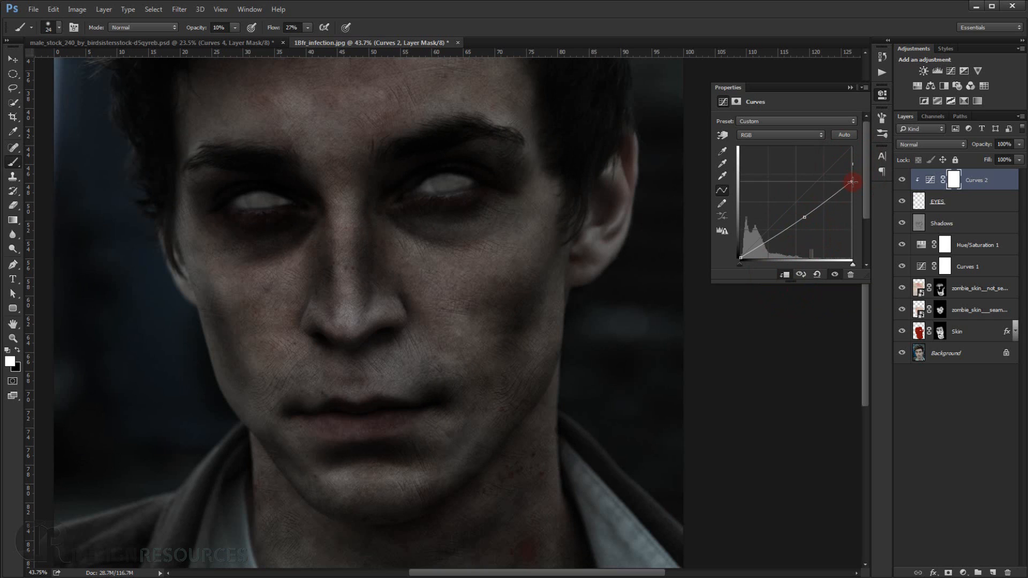
drag(804, 217, 812, 226)
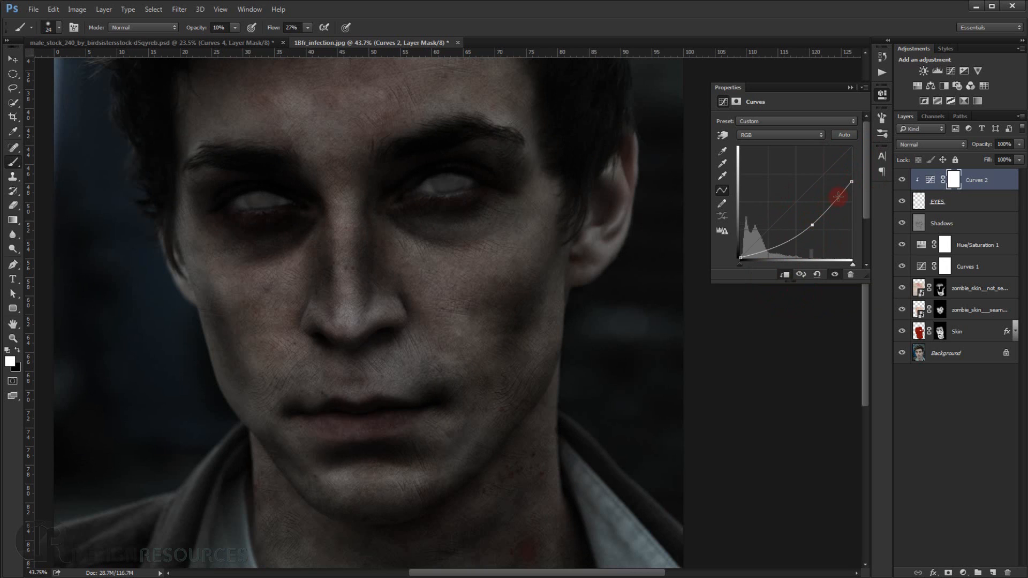
drag(851, 183, 851, 186)
click(850, 88)
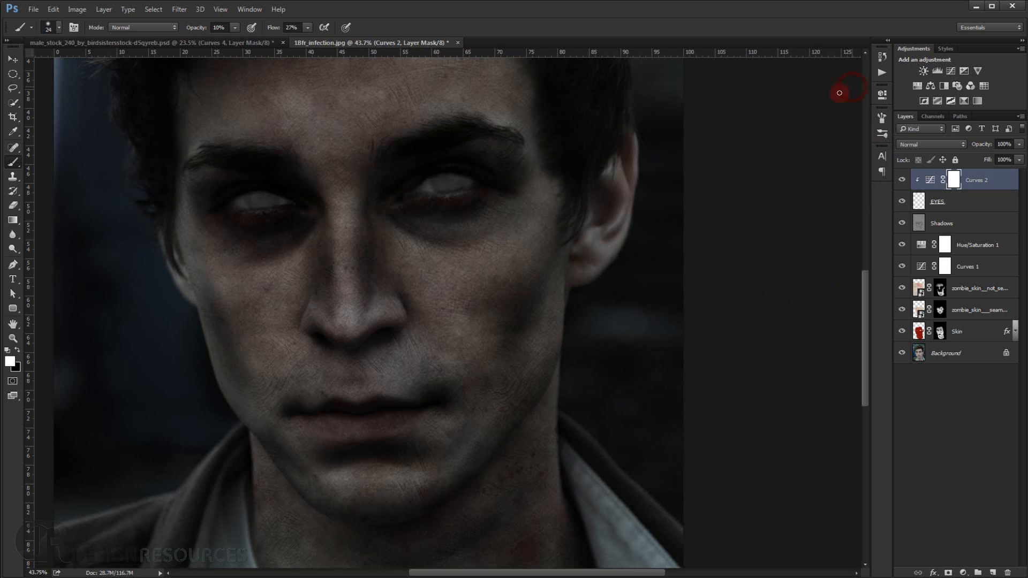
Compare the eyes with and without the Curves 2 darkening by toggling its layer visibility.
scroll(229, 206, up, 5)
scroll(482, 212, up, 1)
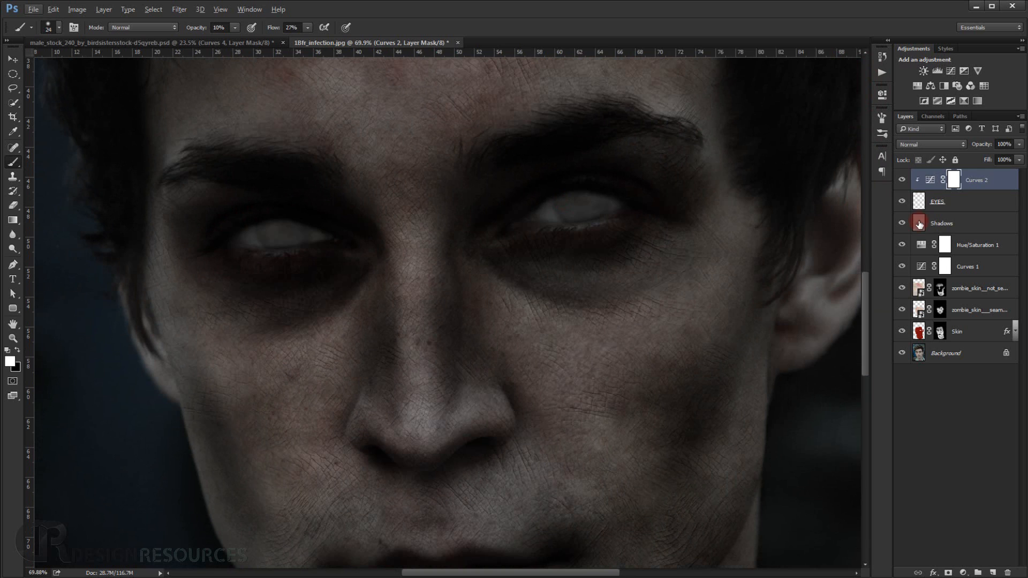
click(902, 180)
click(902, 181)
click(902, 181)
click(902, 181)
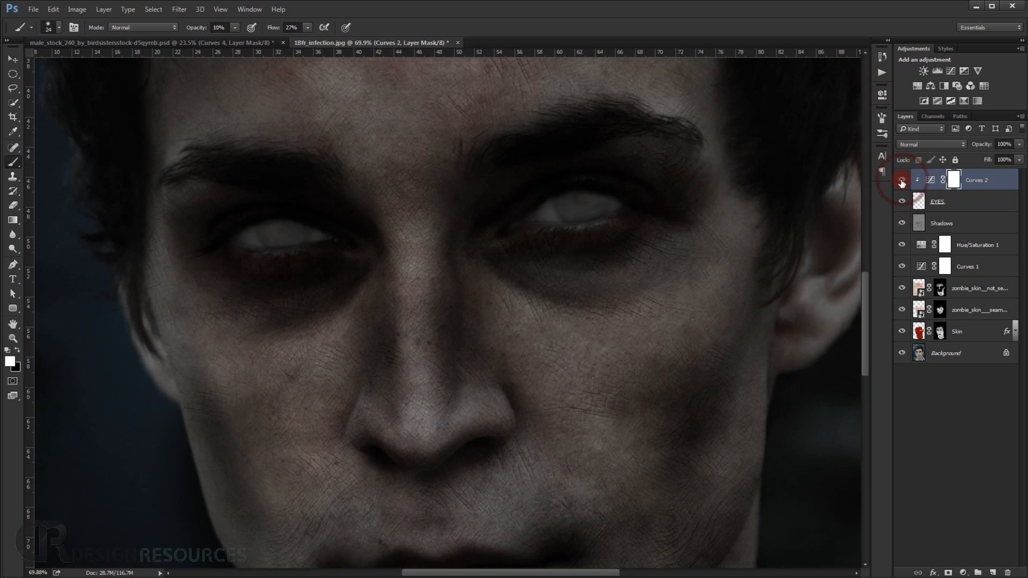
scroll(397, 323, down, 1)
scroll(397, 323, down, 2)
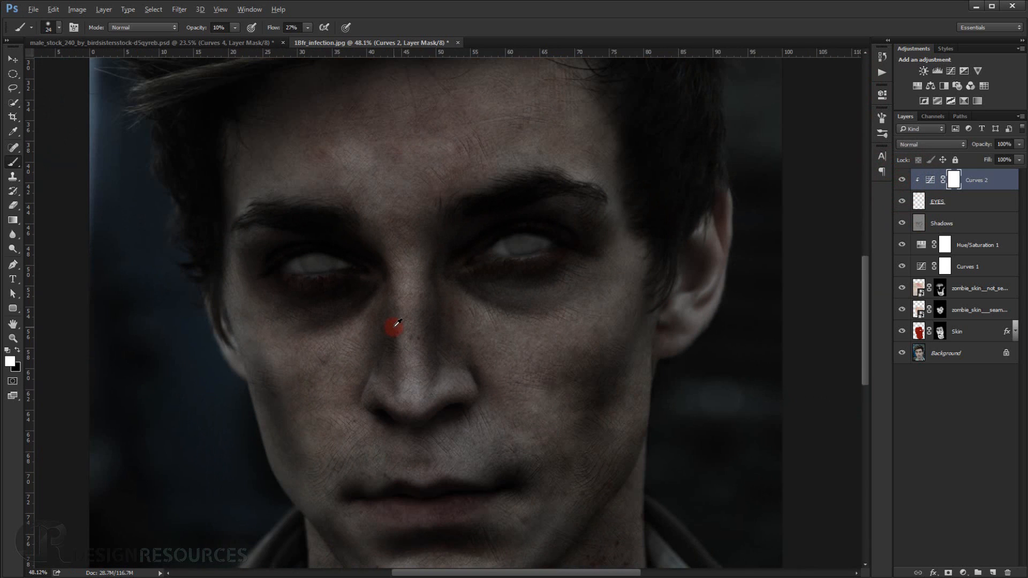
Add another Curves adjustment layer with a midpoint on its RGB curve and clip it to the EYES layer.
click(965, 572)
click(976, 423)
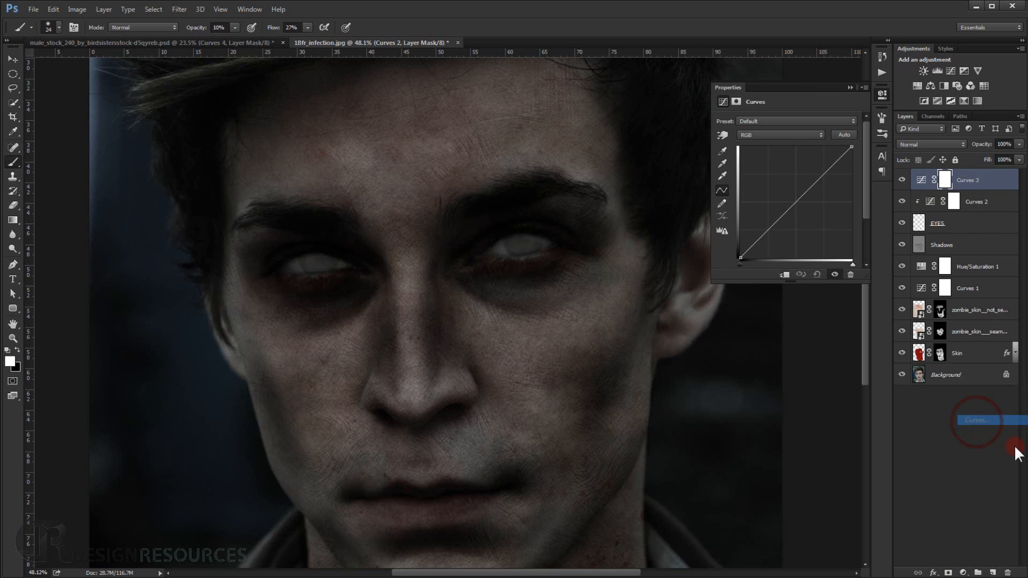
click(797, 203)
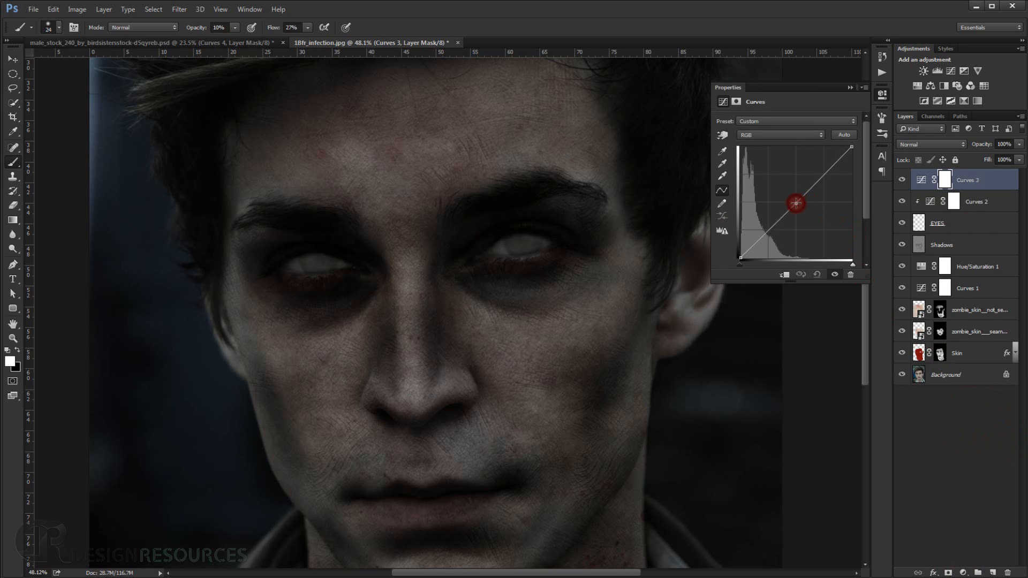
click(785, 274)
Darken the eyes with Curves 3 by bending the midpoint down and lowering the white end point.
drag(797, 205, 804, 219)
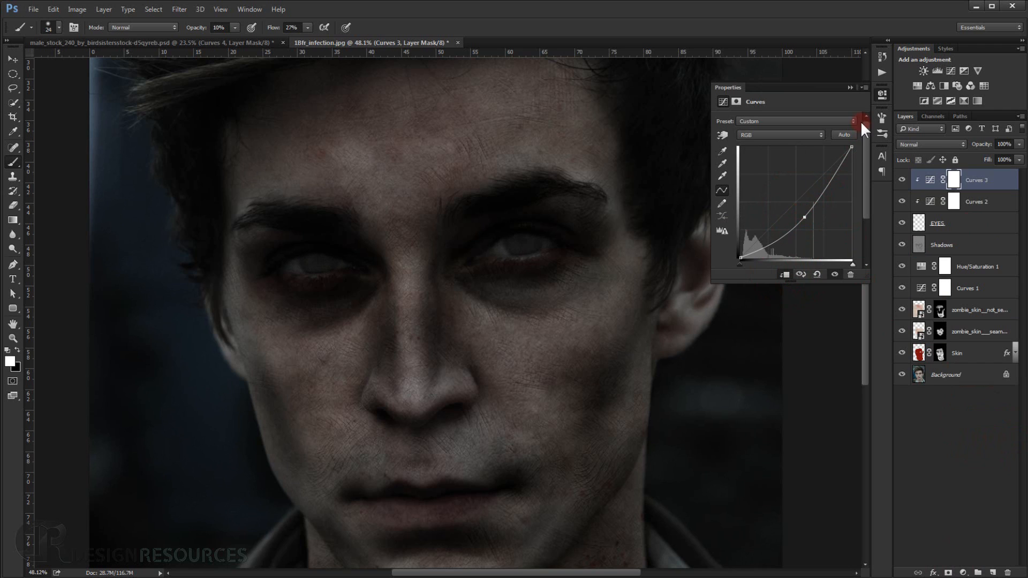
drag(850, 149, 851, 160)
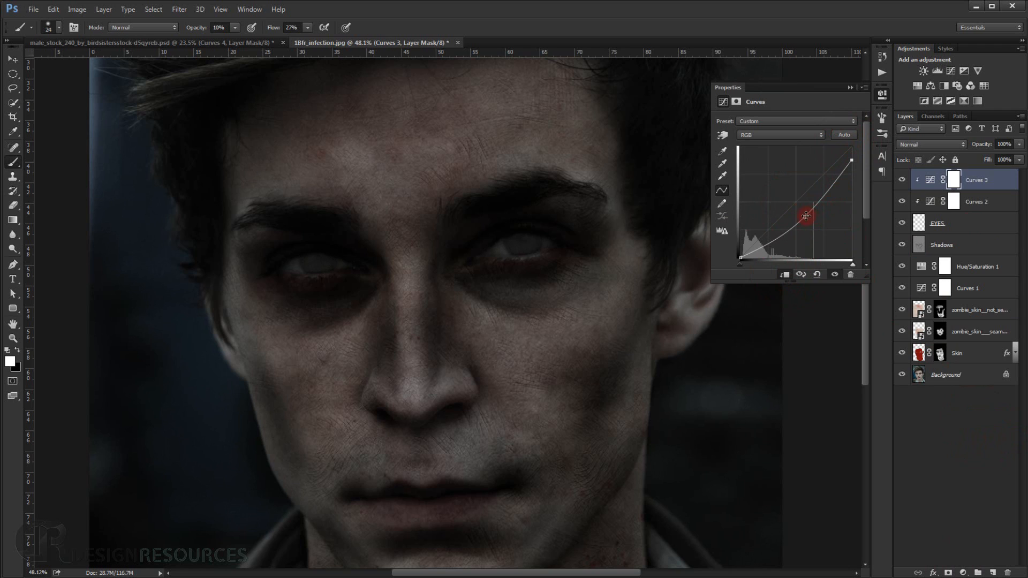
drag(806, 216, 804, 219)
drag(851, 160, 850, 177)
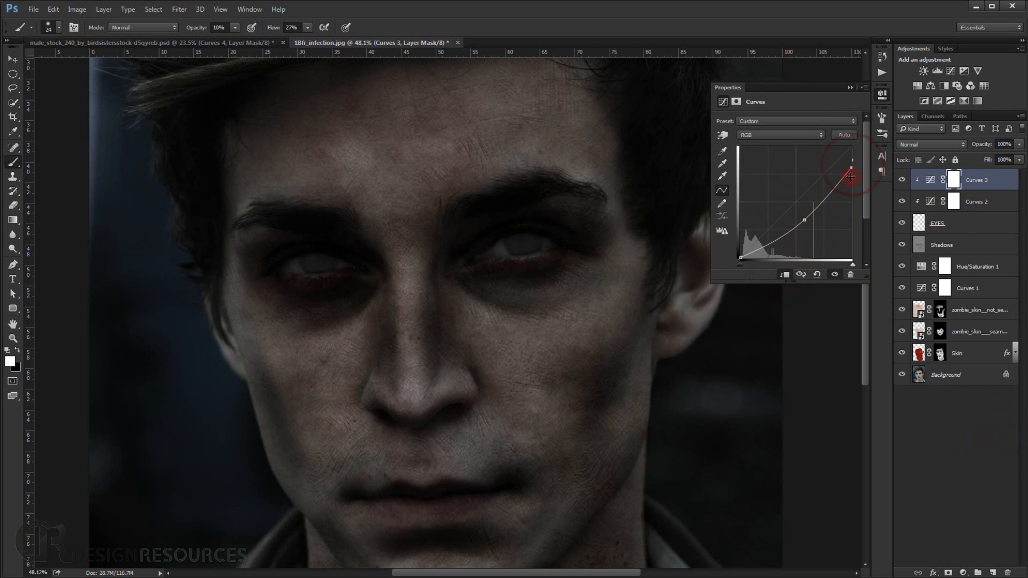
drag(806, 220, 808, 225)
click(849, 87)
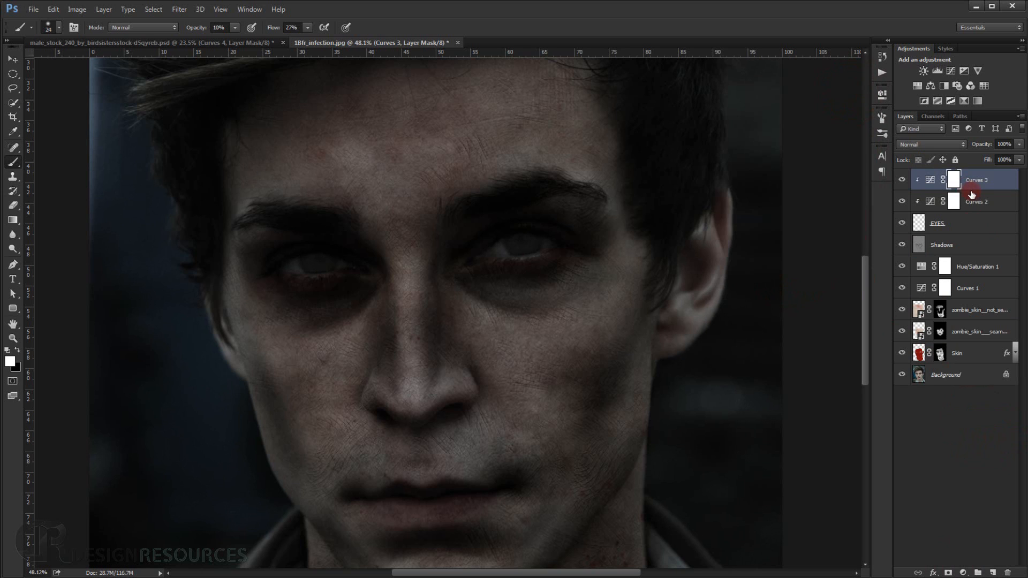
Invert the Curves 3 layer mask to black and raise the brush flow to 51%.
click(953, 182)
key(ctrl+i)
scroll(133, 245, up, 3)
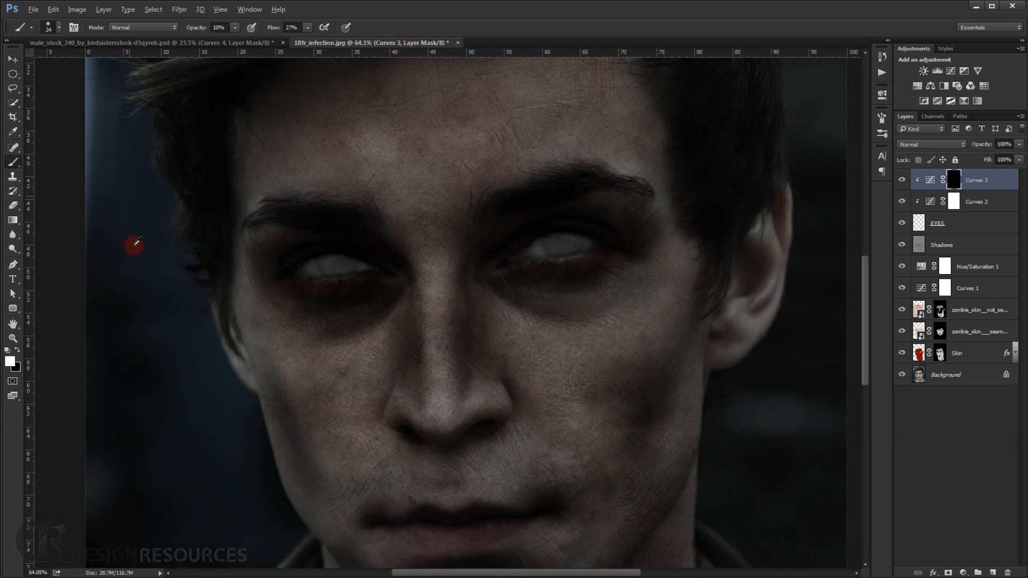
drag(363, 295, 302, 230)
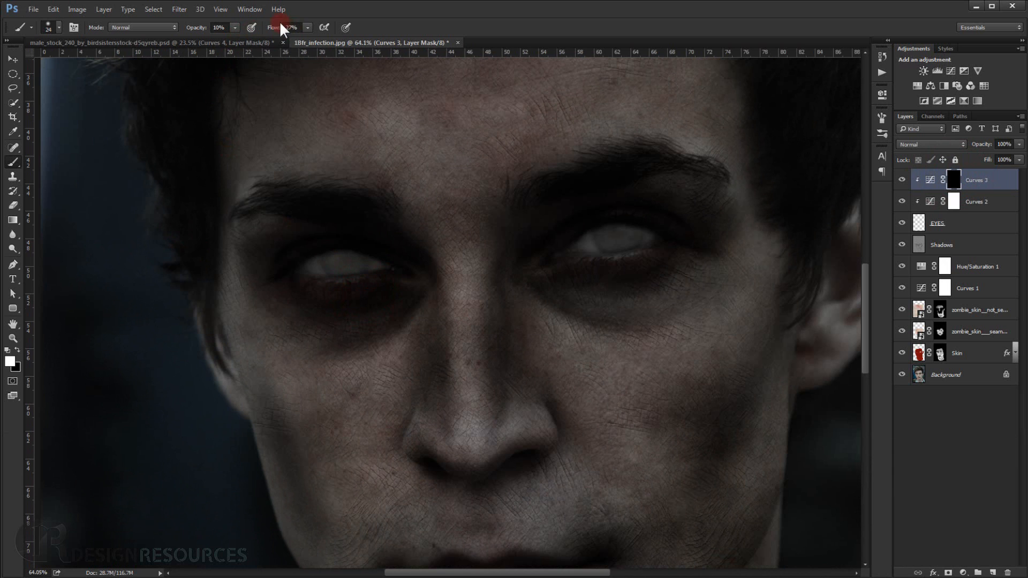
drag(276, 28, 285, 27)
Paint white on the Curves 3 mask along the left-hand eyeball's edges with a 36 px brush at 10% opacity.
scroll(328, 269, up, 5)
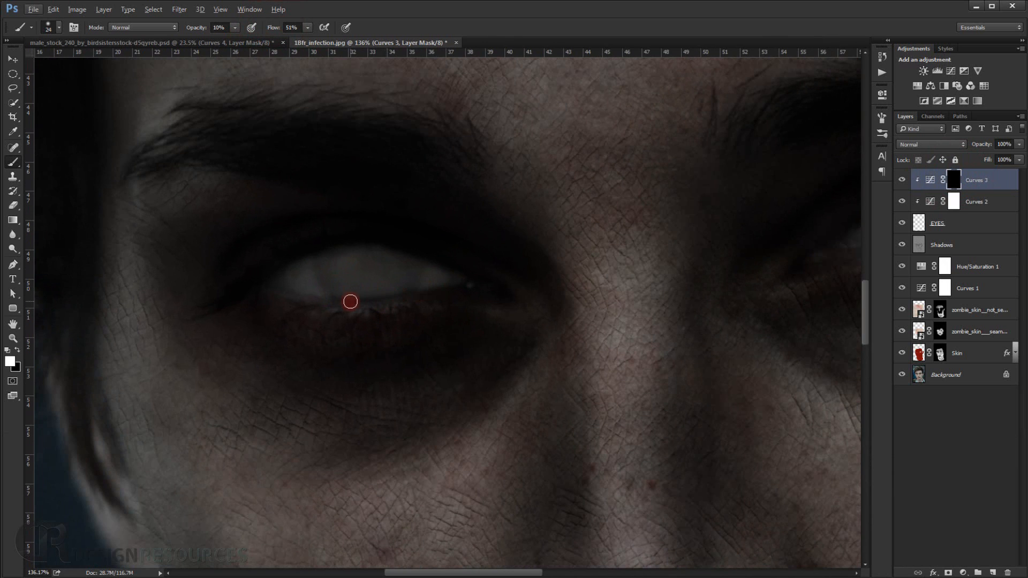
scroll(35, 356, up, 1)
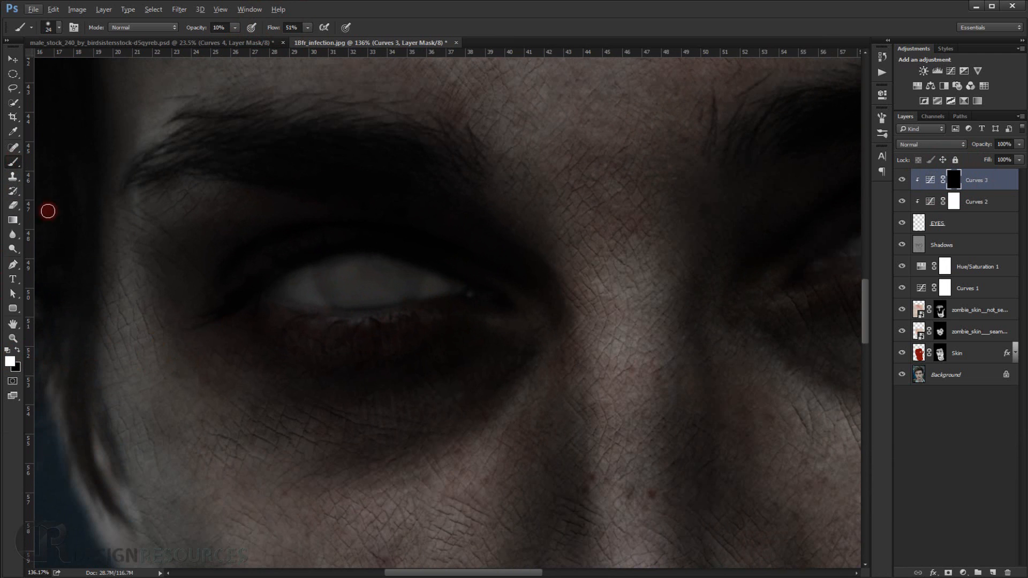
scroll(301, 357, up, 4)
drag(311, 325, 327, 330)
mouse_move(382, 304)
mouse_down()
mouse_move(546, 273)
mouse_move(500, 266)
mouse_up()
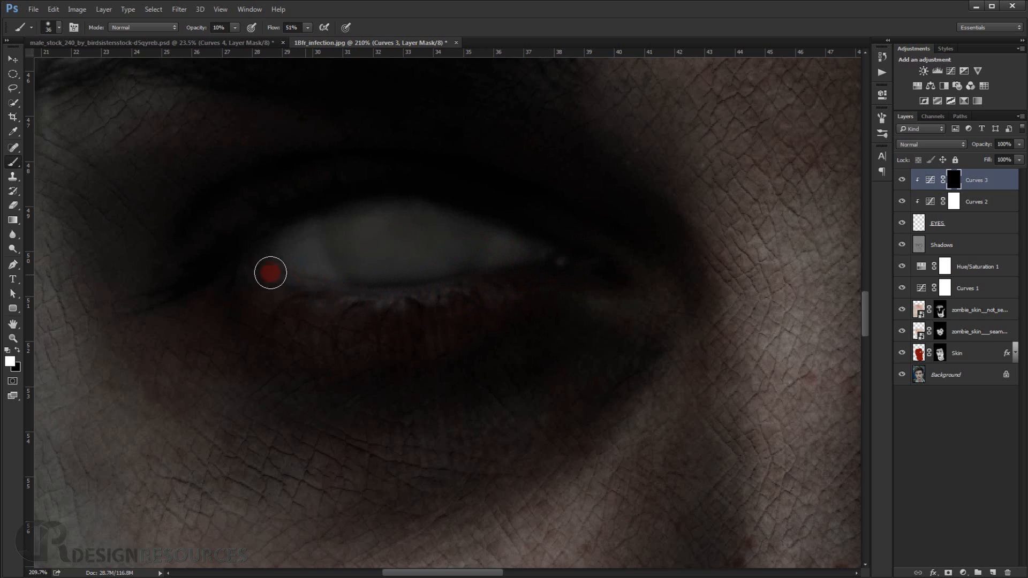
mouse_move(272, 262)
mouse_down()
mouse_move(371, 194)
mouse_move(314, 209)
mouse_move(255, 251)
mouse_move(259, 241)
mouse_up()
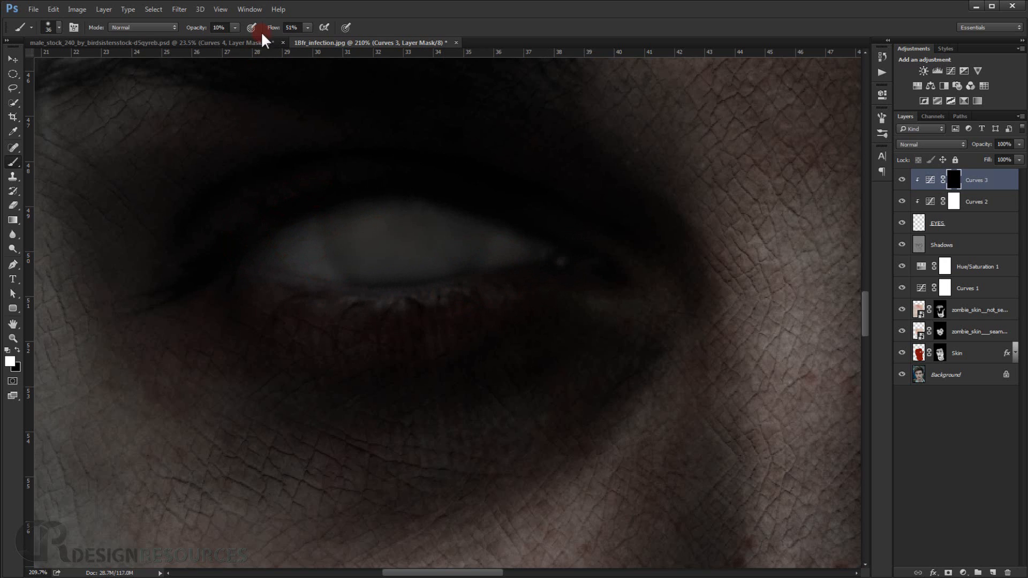
Shade the left-hand eyeball's upper and lower edges on the mask with a 56 px brush at 27% opacity and 58% flow.
drag(275, 30, 279, 29)
drag(213, 29, 217, 28)
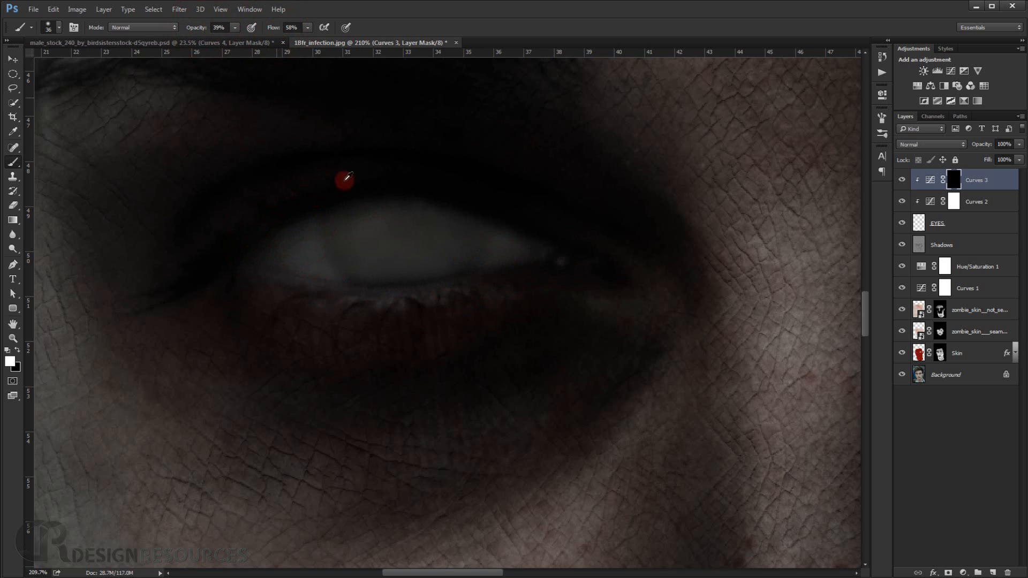
drag(346, 190, 357, 190)
click(186, 29)
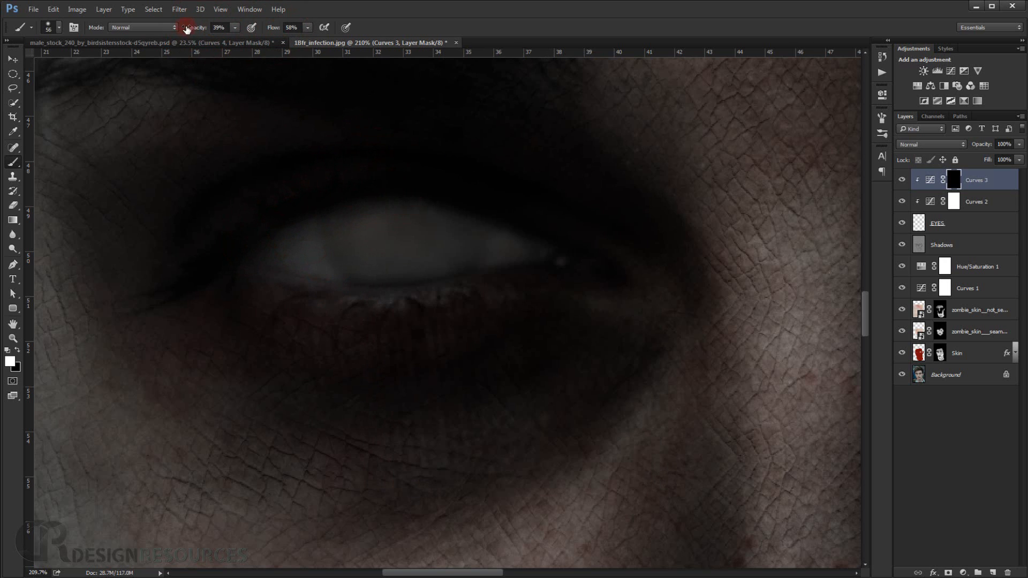
drag(197, 32, 161, 30)
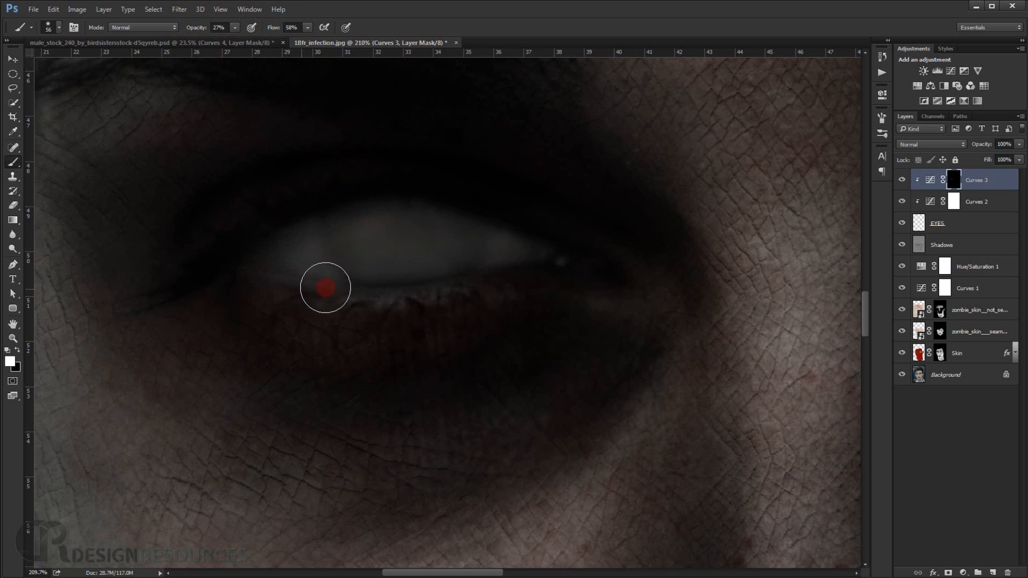
mouse_move(356, 289)
mouse_down()
mouse_move(465, 289)
mouse_move(553, 267)
mouse_move(513, 269)
mouse_move(556, 250)
mouse_move(503, 211)
mouse_move(510, 219)
mouse_move(346, 196)
mouse_up()
mouse_move(369, 192)
mouse_down()
mouse_move(260, 229)
mouse_move(256, 240)
mouse_move(323, 280)
mouse_move(309, 279)
mouse_move(499, 280)
mouse_move(390, 298)
mouse_up()
scroll(532, 271, down, 6)
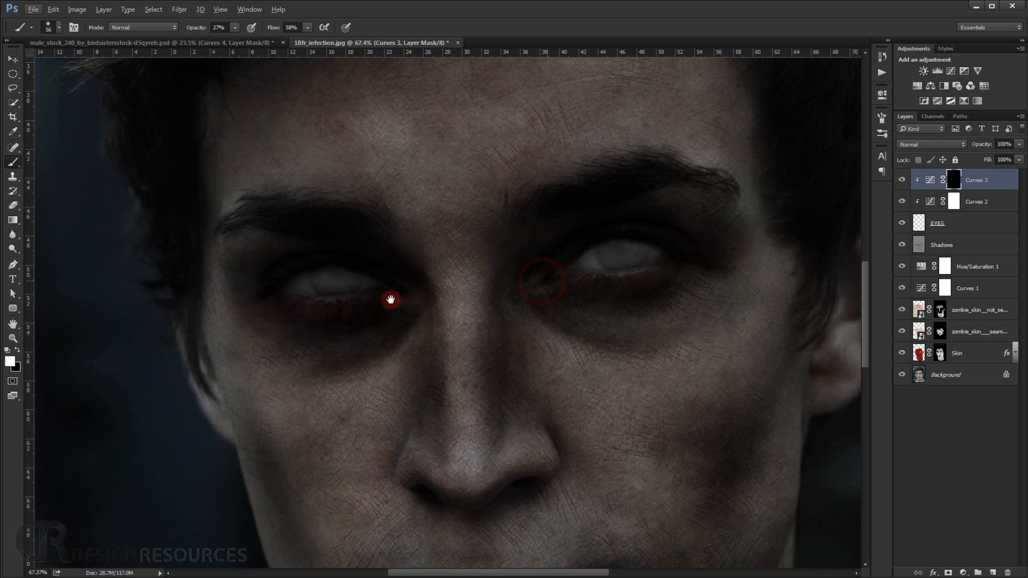
Shade the right-hand eyeball's lower and upper edges on the Curves 3 mask with the 56 px brush at 27% opacity.
drag(764, 251, 715, 260)
scroll(569, 292, up, 3)
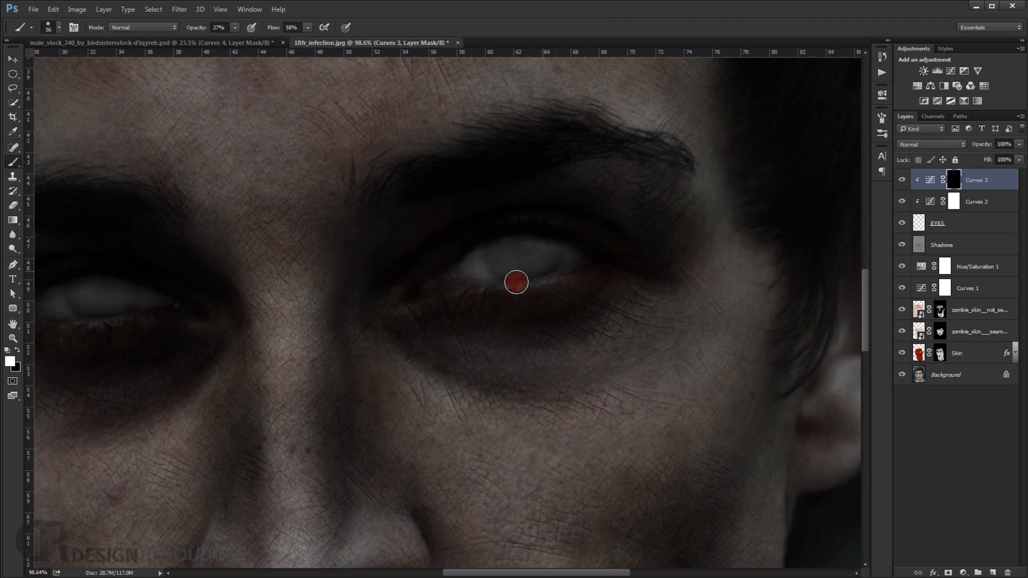
mouse_move(456, 283)
mouse_down()
mouse_move(475, 243)
mouse_move(532, 230)
mouse_move(464, 257)
mouse_move(547, 224)
mouse_move(541, 238)
mouse_move(578, 251)
mouse_up()
mouse_move(466, 248)
mouse_down()
mouse_move(451, 274)
mouse_move(474, 267)
mouse_move(442, 280)
mouse_move(516, 287)
mouse_up()
scroll(516, 288, down, 10)
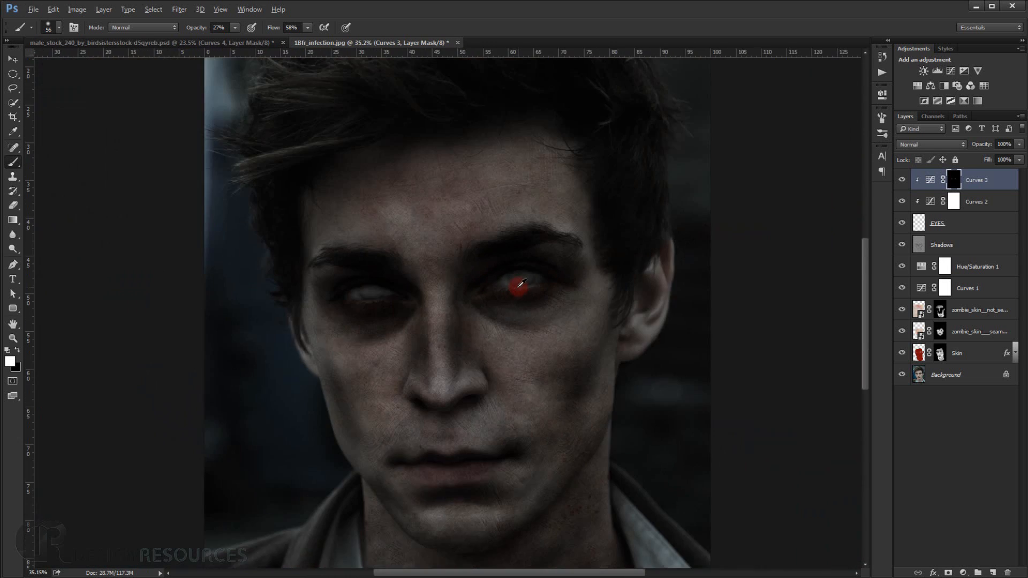
scroll(534, 287, up, 1)
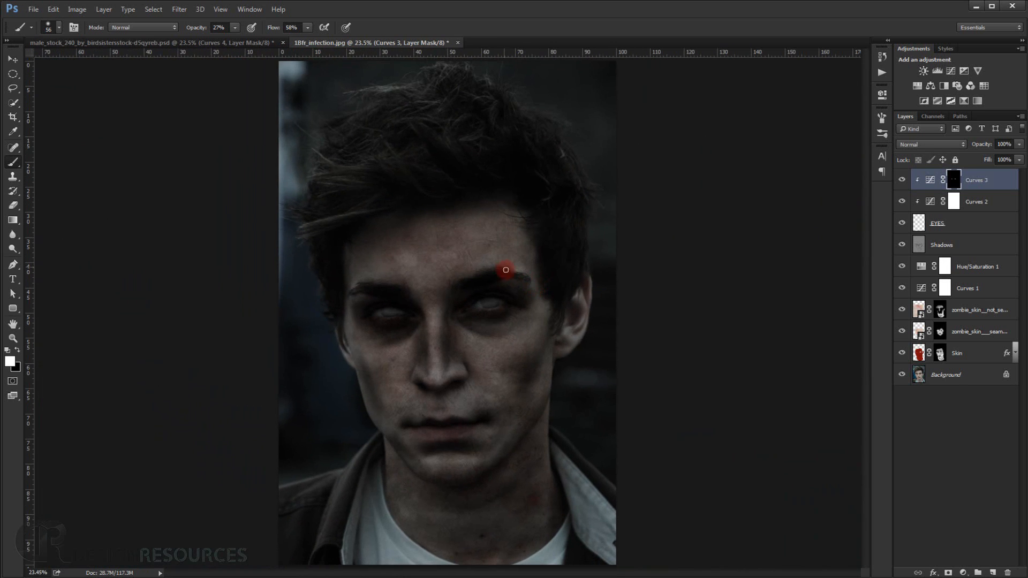
scroll(482, 305, up, 10)
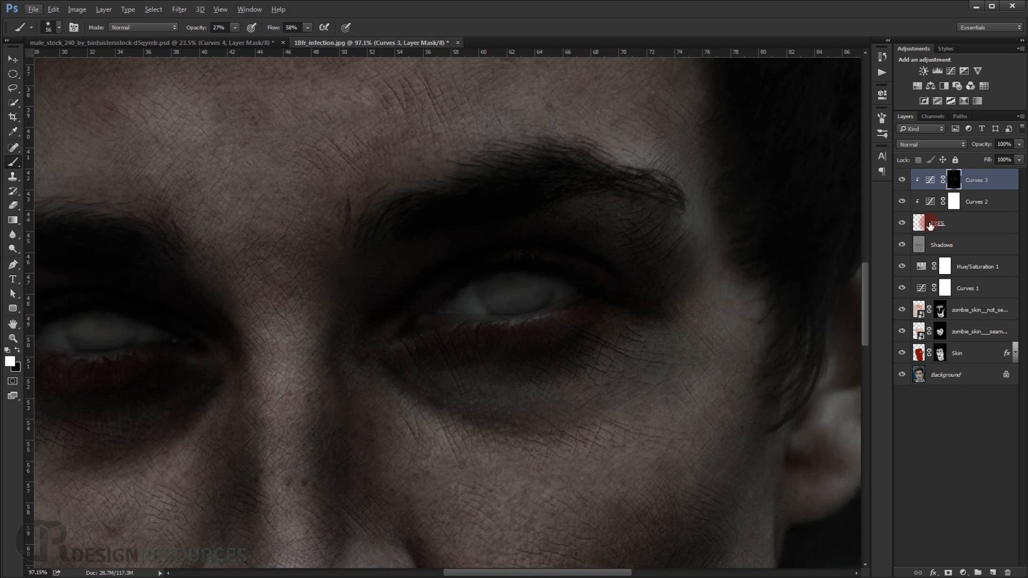
Paint soft light grey over the right-hand eyeball on the EYES layer with a 33 px brush at 7% opacity and 27% flow.
click(930, 223)
scroll(510, 277, up, 1)
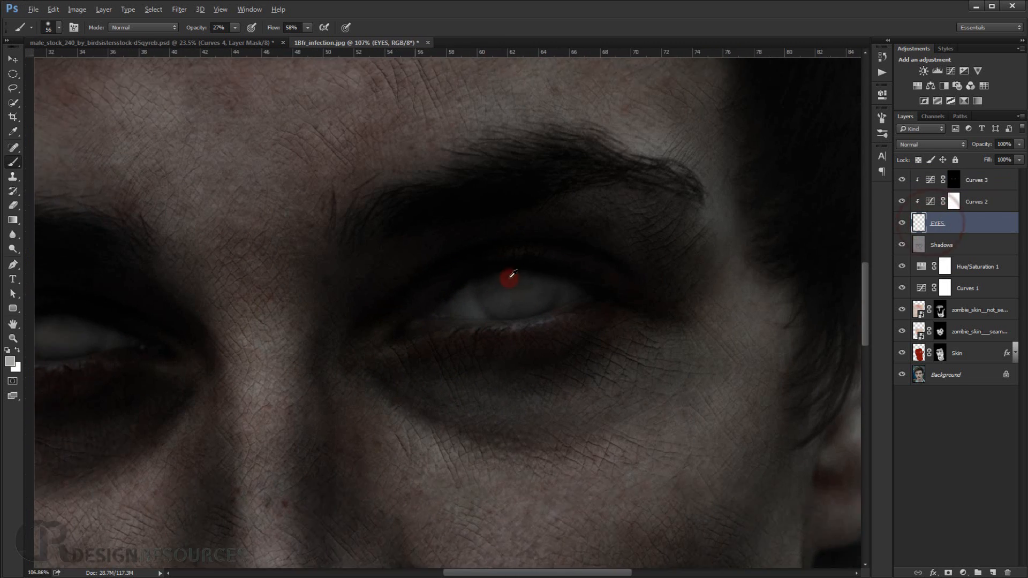
scroll(512, 275, up, 5)
drag(525, 333, 509, 338)
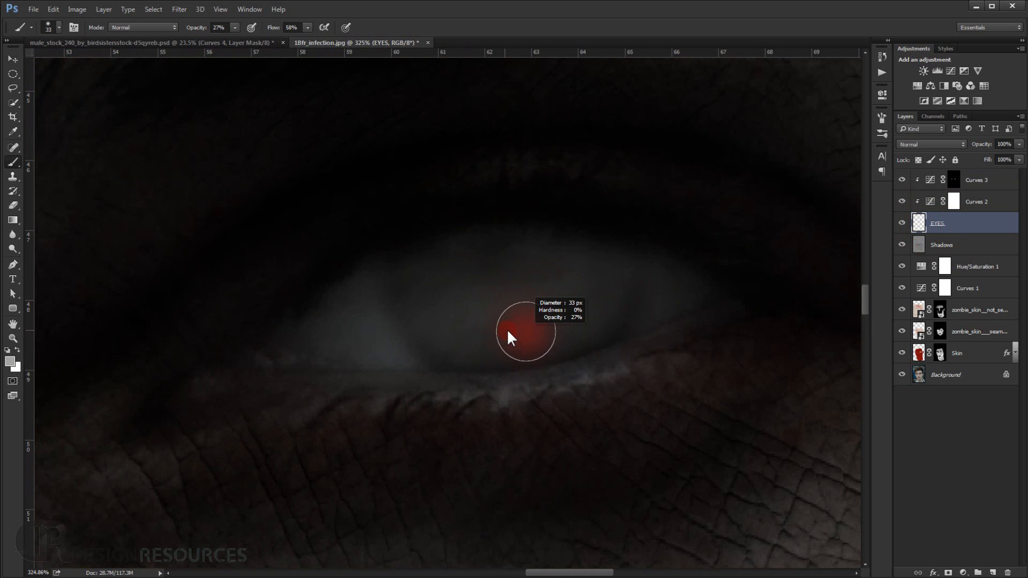
drag(274, 28, 197, 28)
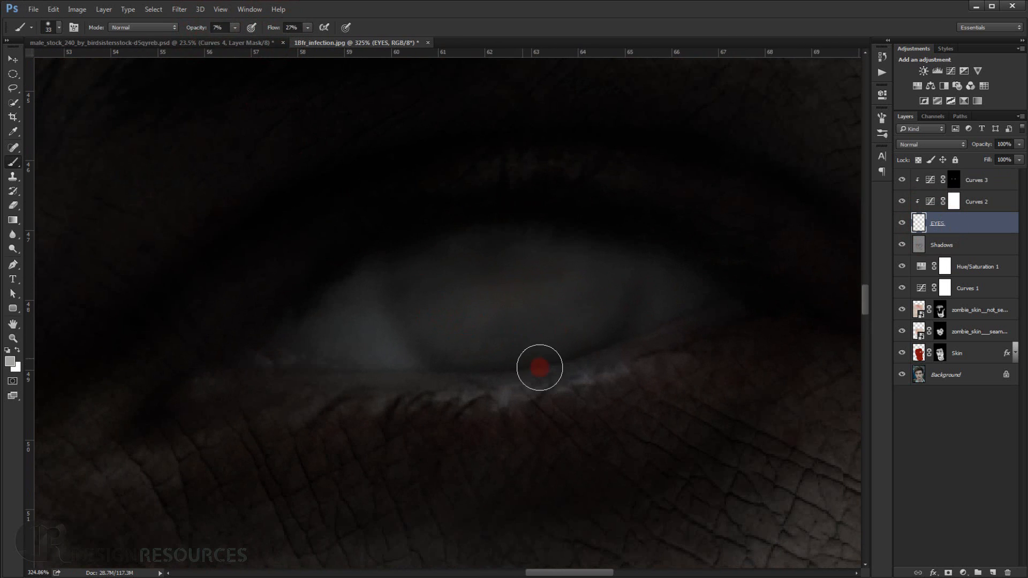
mouse_move(539, 367)
mouse_down()
mouse_move(601, 339)
mouse_move(602, 320)
mouse_up()
mouse_move(493, 343)
mouse_down()
mouse_move(567, 325)
mouse_move(544, 330)
mouse_up()
mouse_move(617, 257)
mouse_down()
mouse_move(442, 245)
mouse_move(435, 262)
mouse_up()
Even out the left-hand eyeball on the EYES layer with the same faint grey brush, including its inner corner.
mouse_move(464, 297)
mouse_down()
mouse_move(376, 334)
mouse_move(487, 312)
mouse_move(252, 339)
mouse_move(416, 366)
mouse_move(375, 377)
mouse_up()
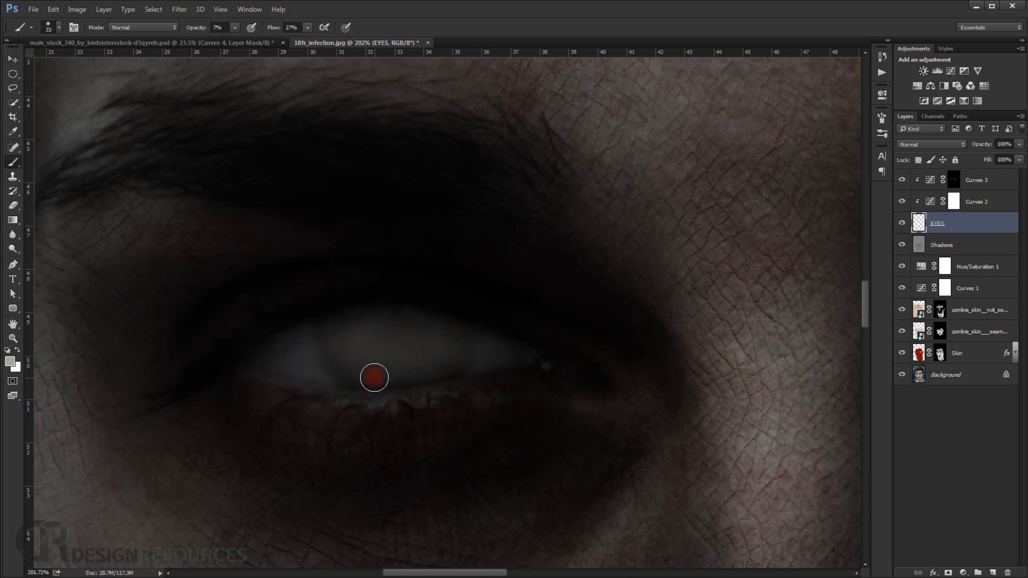
drag(394, 340, 430, 351)
drag(463, 350, 257, 353)
drag(537, 378, 577, 377)
drag(551, 365, 513, 318)
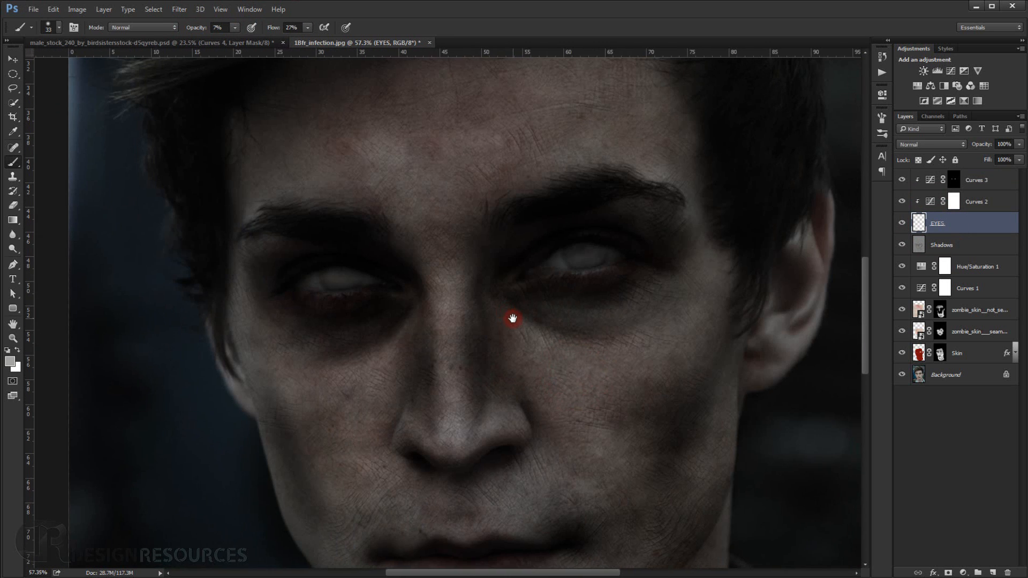
key(ctrl+0)
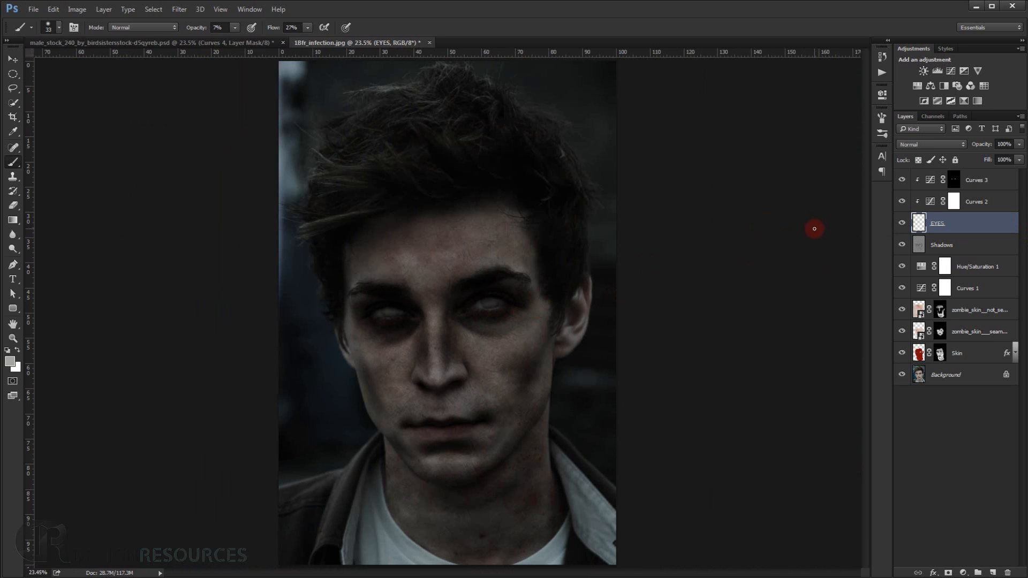
key(ctrl+1)
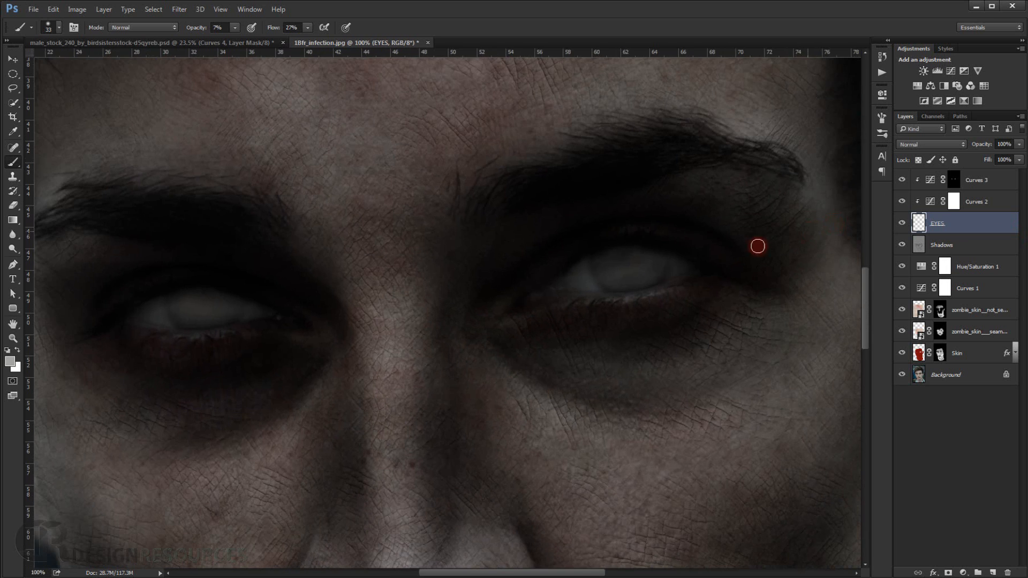
scroll(514, 387, down, 5)
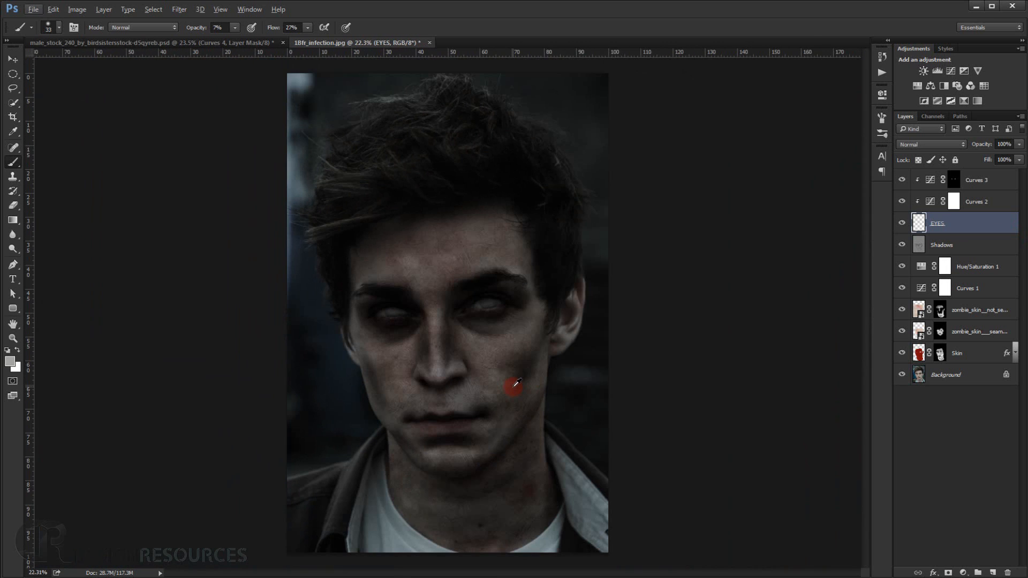
key(ctrl+0)
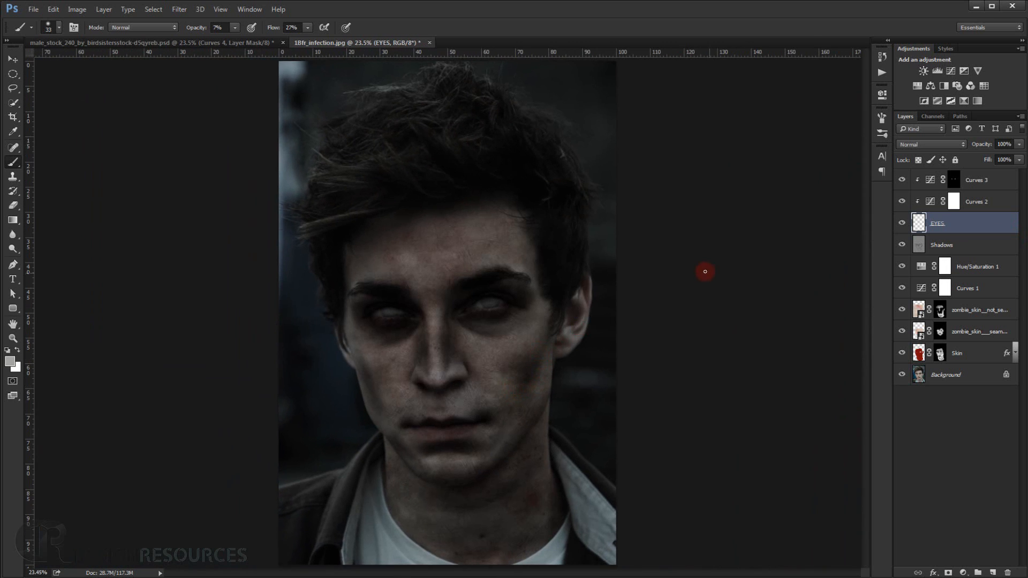
Create a layer group named Cracks directly above the zombie_skin__not_seamless layer.
click(982, 312)
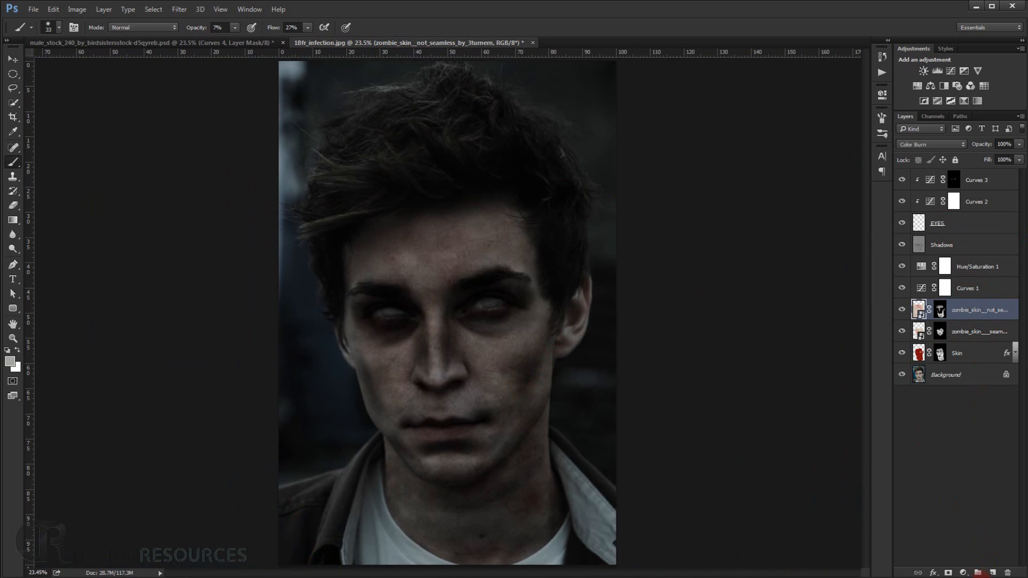
click(978, 572)
double_click(943, 307)
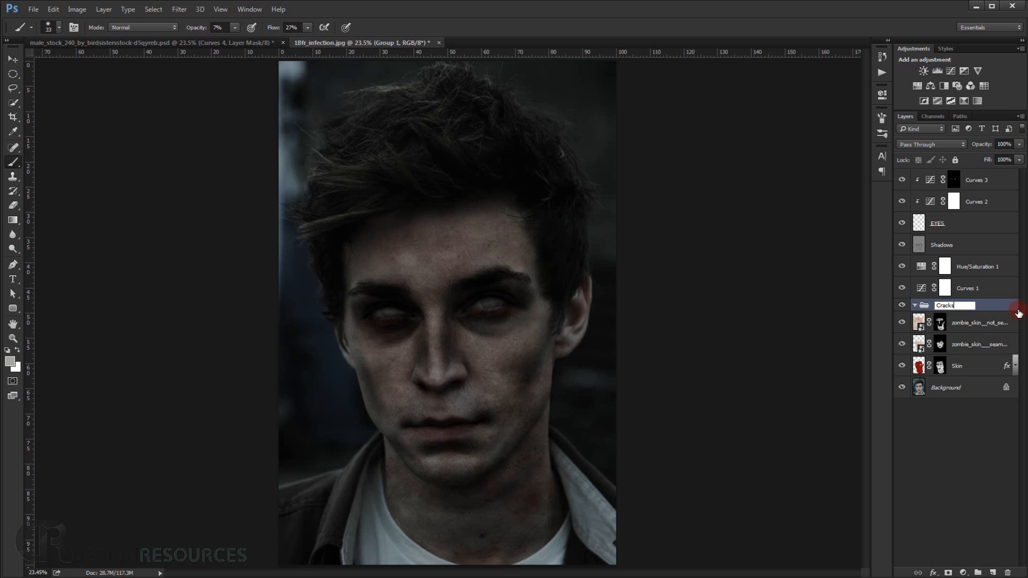
key(Return)
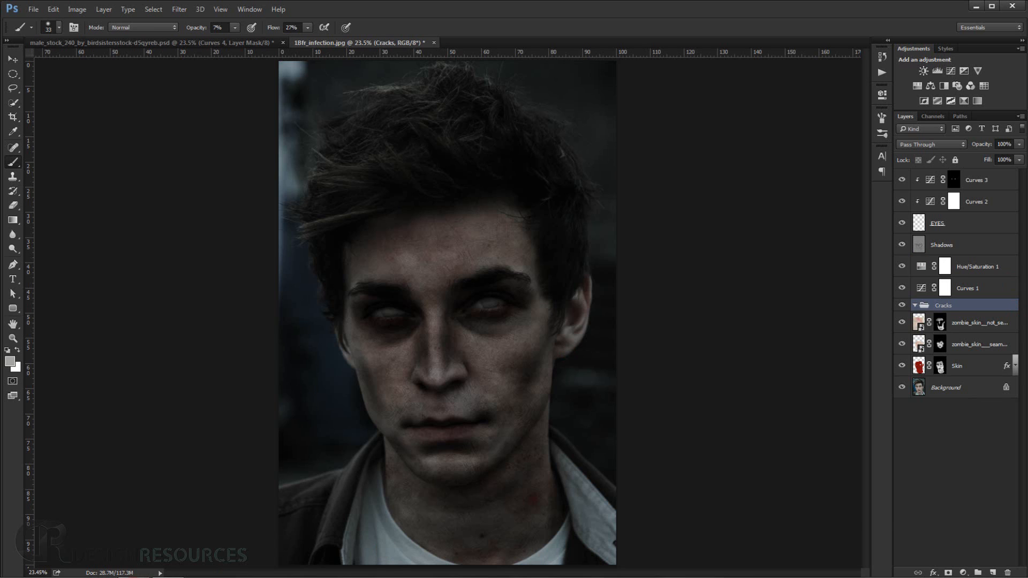
Place stainless-73960.jpg from the Zombie TUT folder into the portrait and move its layer into the Cracks group.
click(122, 577)
click(436, 103)
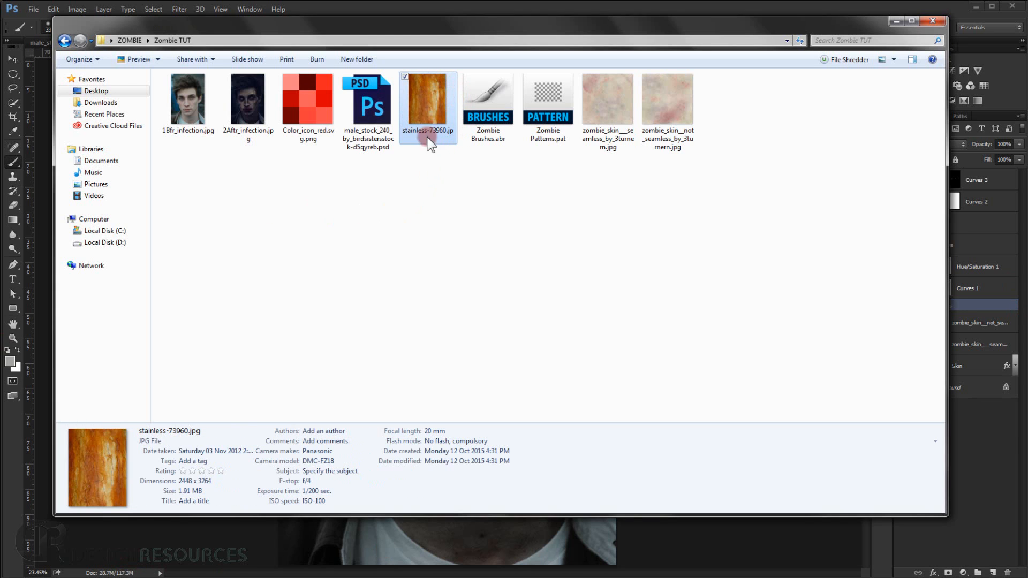
drag(428, 104, 496, 532)
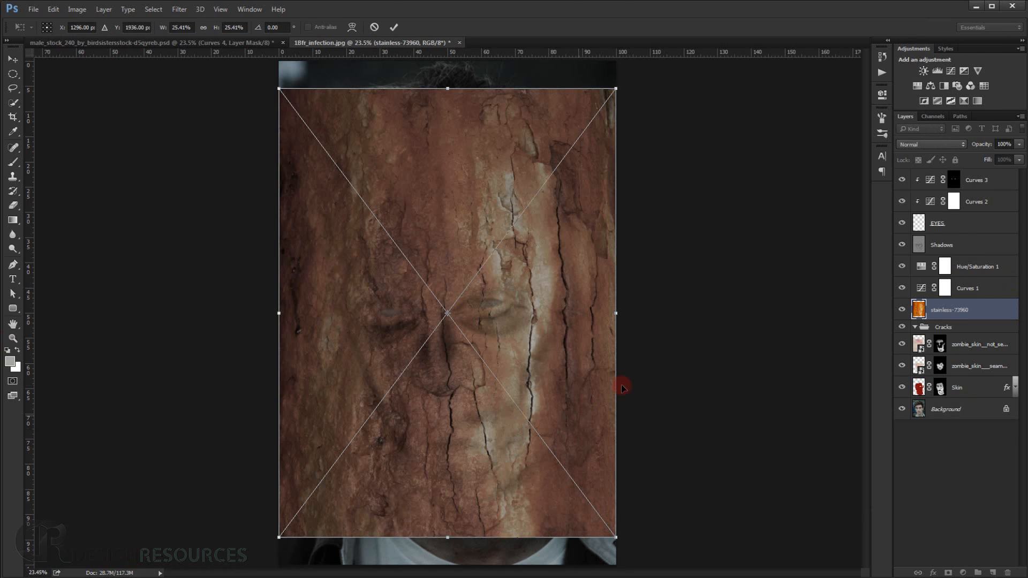
key(Return)
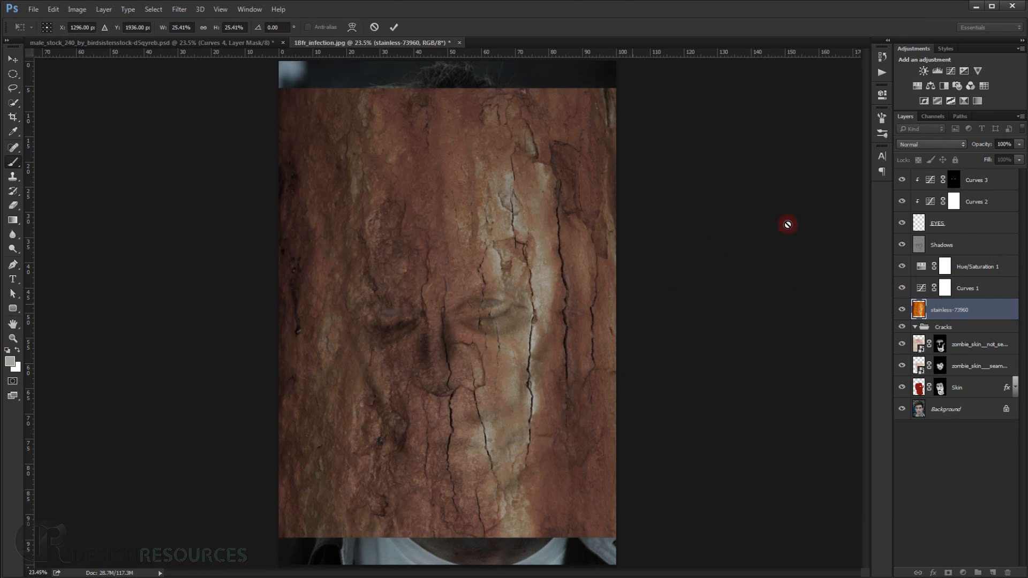
drag(956, 311, 923, 330)
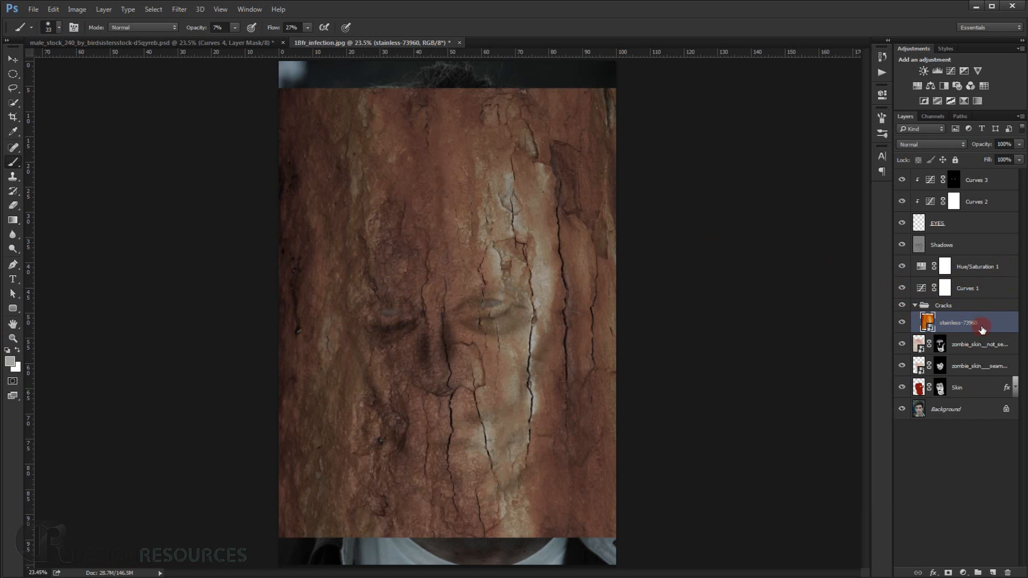
Add a Hue/Saturation adjustment layer above the stainless-73960 texture with Saturation at -70.
click(955, 306)
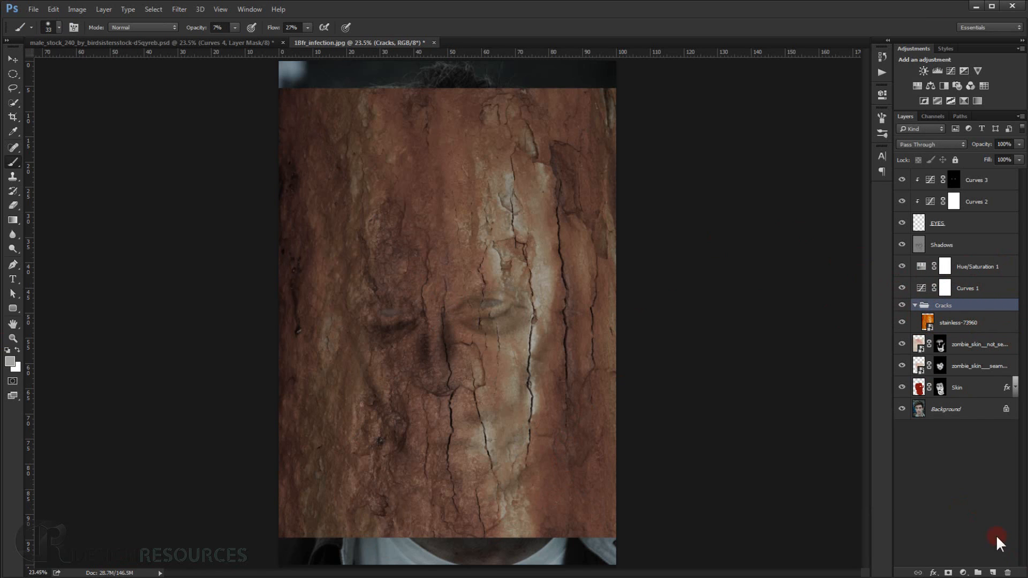
click(969, 572)
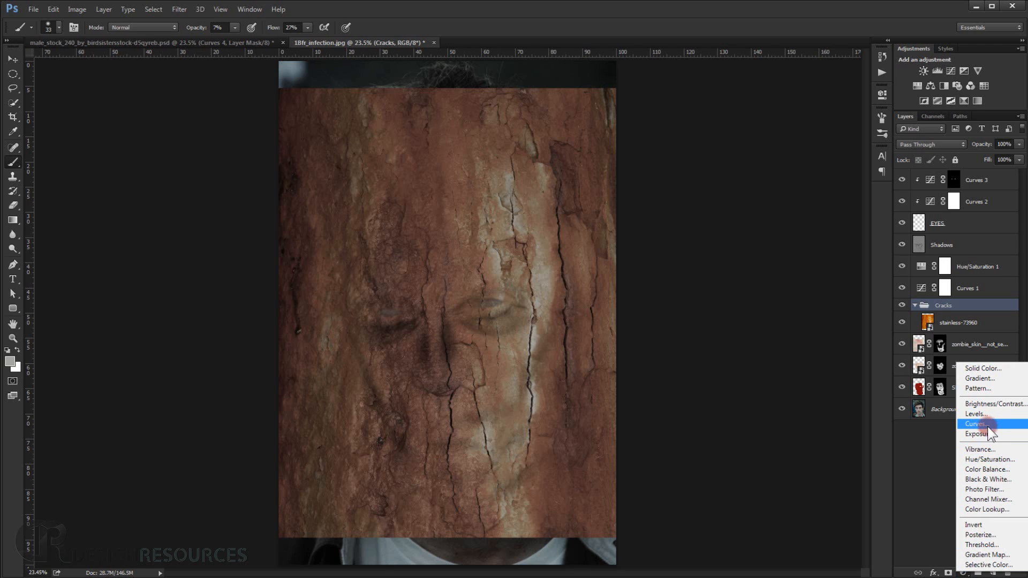
click(993, 460)
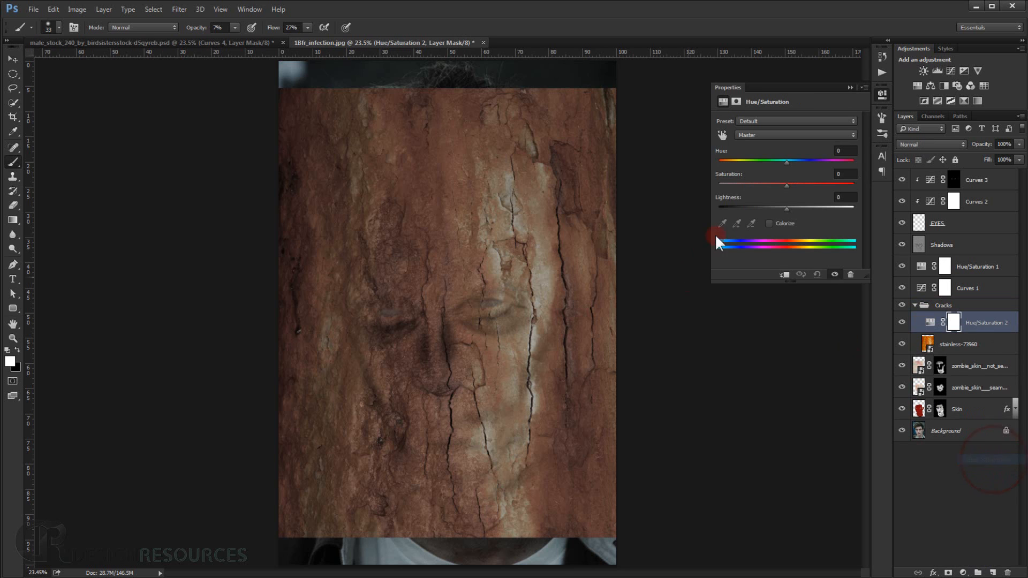
click(784, 184)
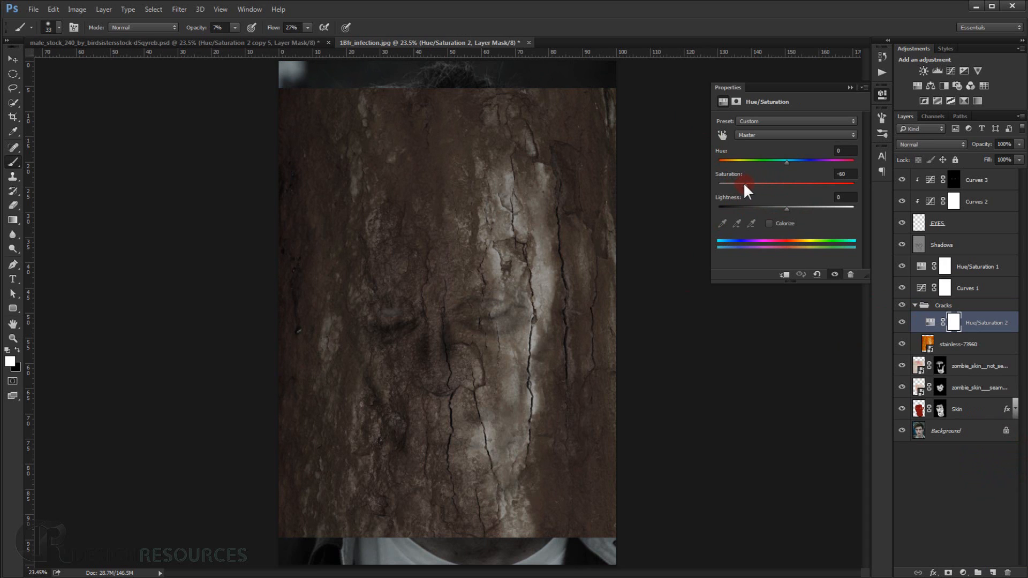
drag(744, 185, 739, 185)
Move the Hue/Saturation 2 layer above the Cracks group and clip it to the group.
drag(982, 322, 959, 301)
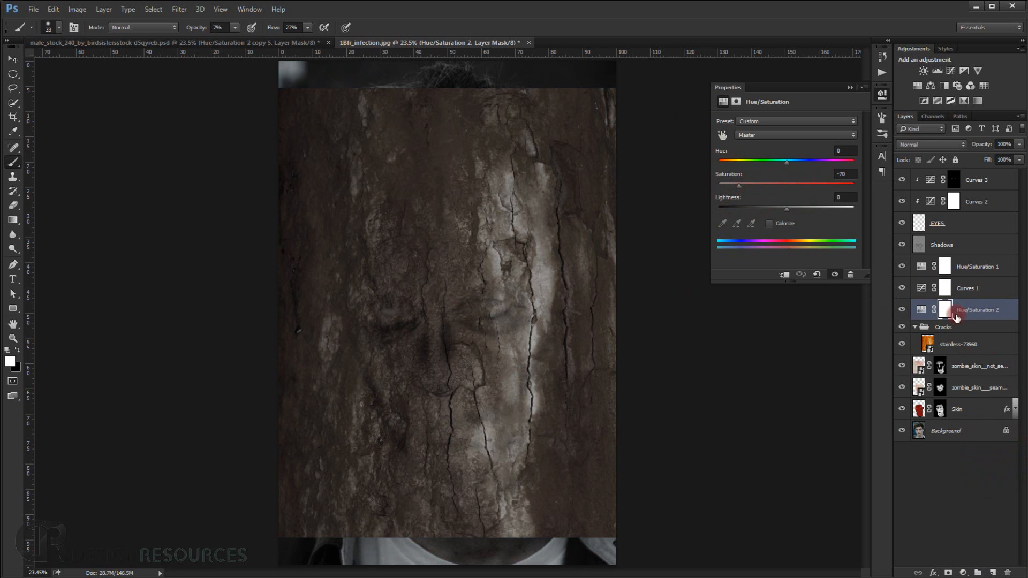
click(784, 276)
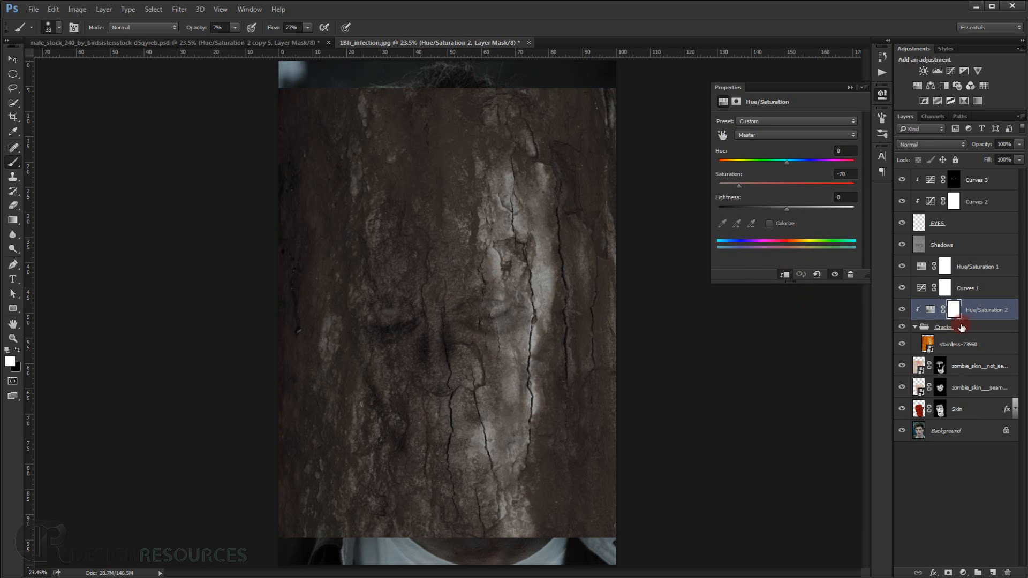
click(848, 85)
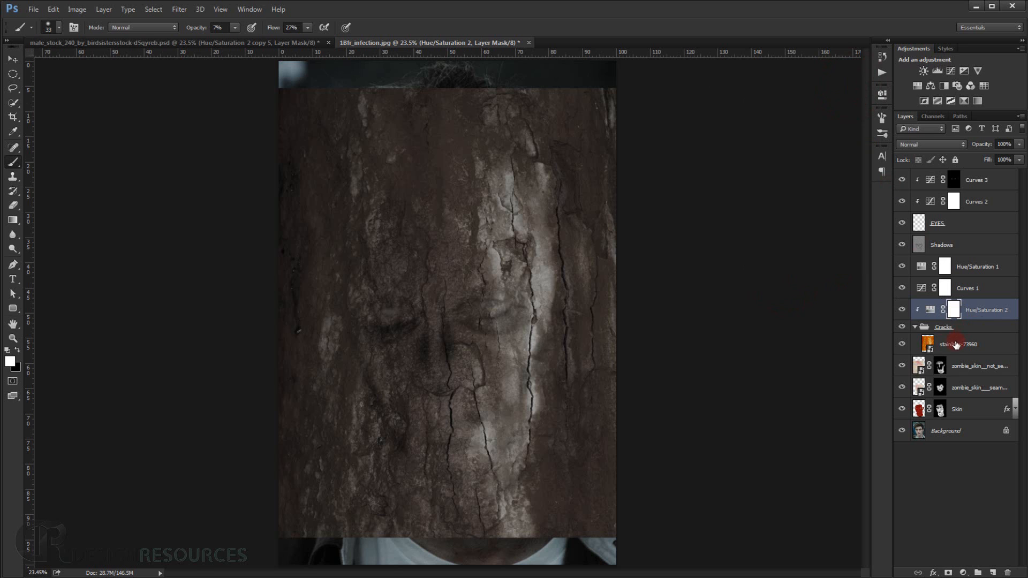
Lower the stainless-73960 layer's opacity to 36% and reposition the texture so its long cracks run down the right-hand side of the face.
click(946, 345)
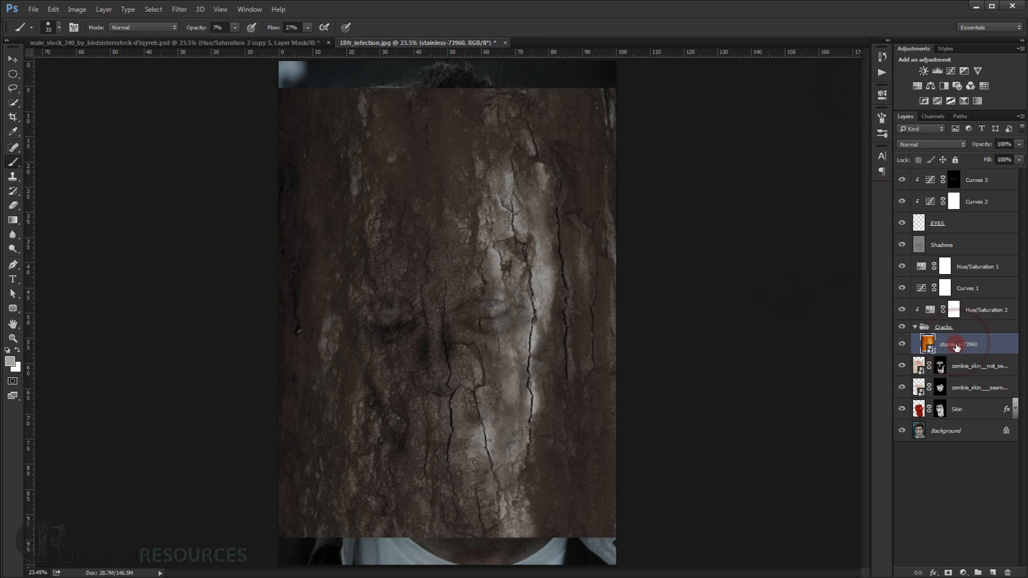
click(902, 346)
click(903, 346)
click(12, 59)
scroll(564, 276, up, 4)
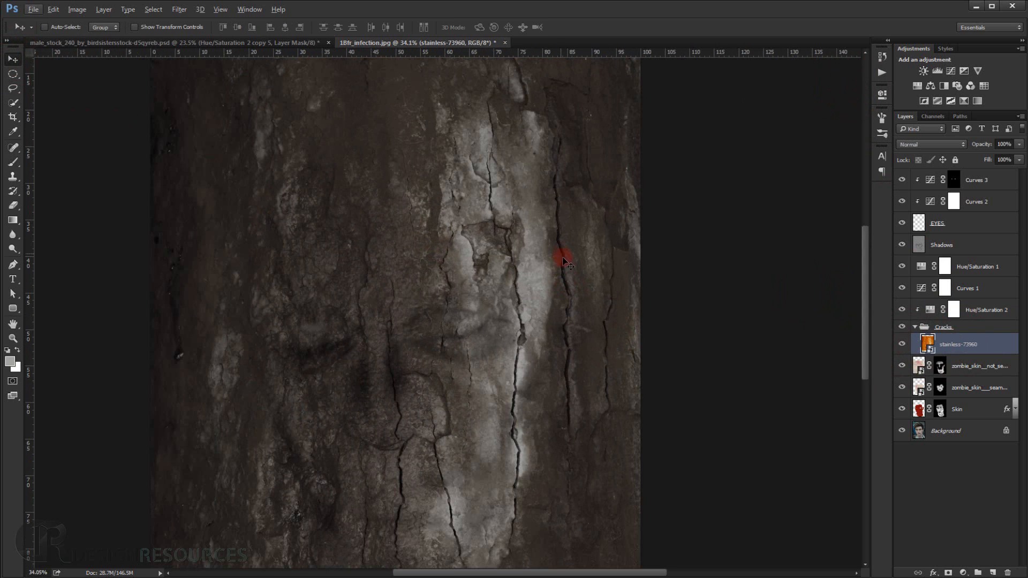
scroll(568, 296, down, 3)
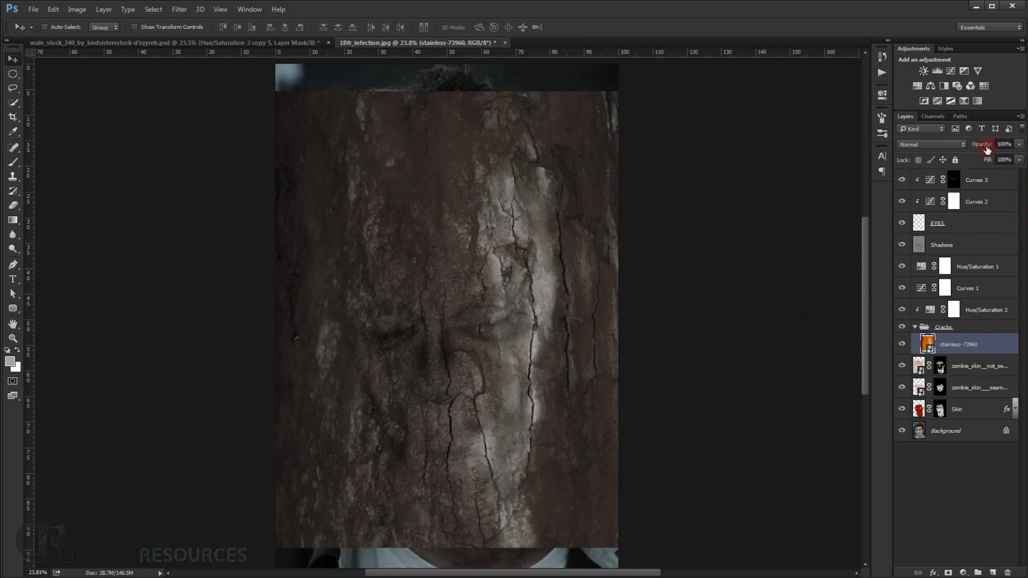
drag(986, 148, 953, 150)
click(575, 297)
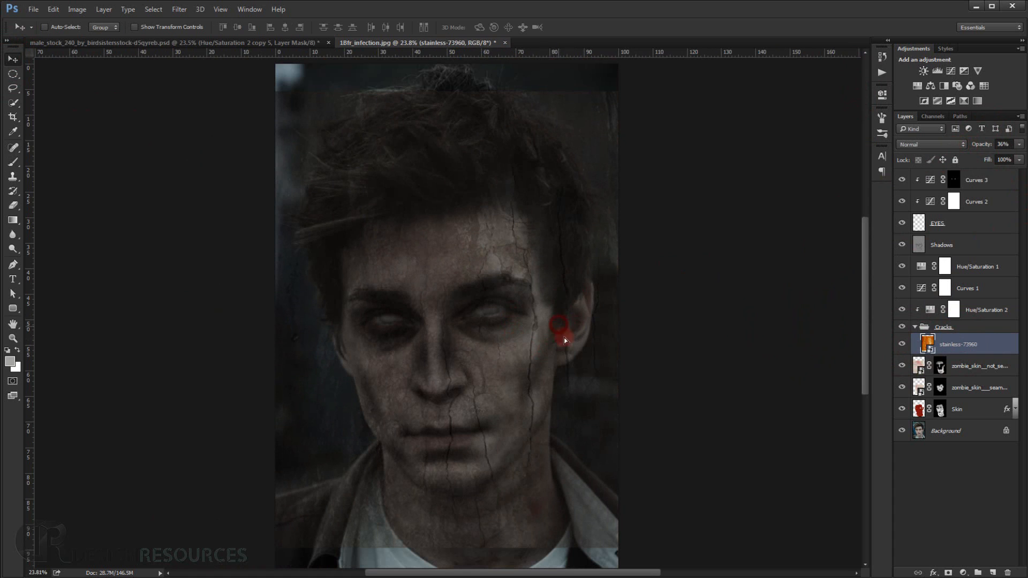
mouse_move(565, 341)
mouse_down()
mouse_move(533, 362)
mouse_move(551, 337)
mouse_up()
drag(554, 406, 553, 401)
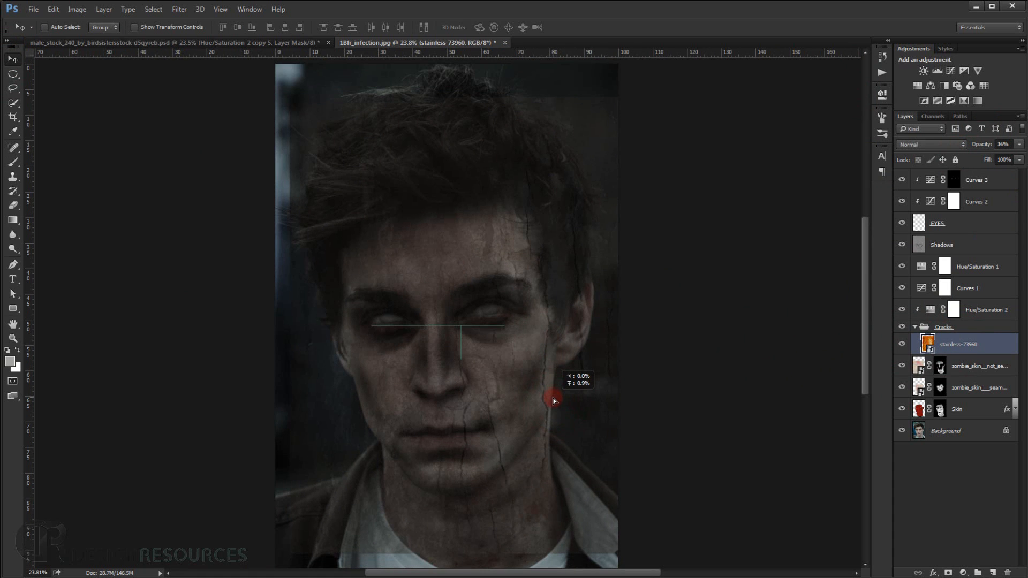
drag(553, 401, 546, 382)
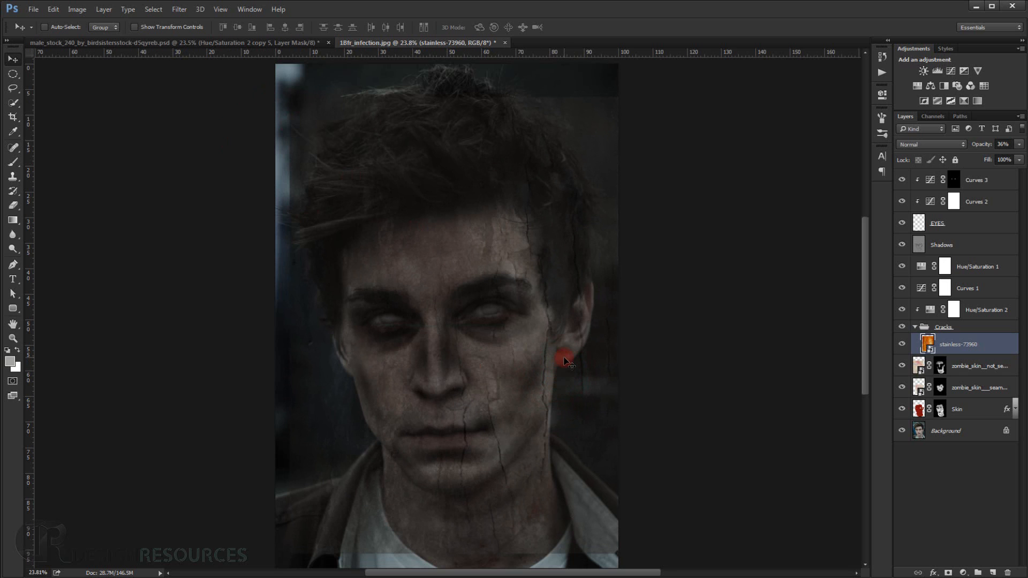
drag(568, 363, 559, 339)
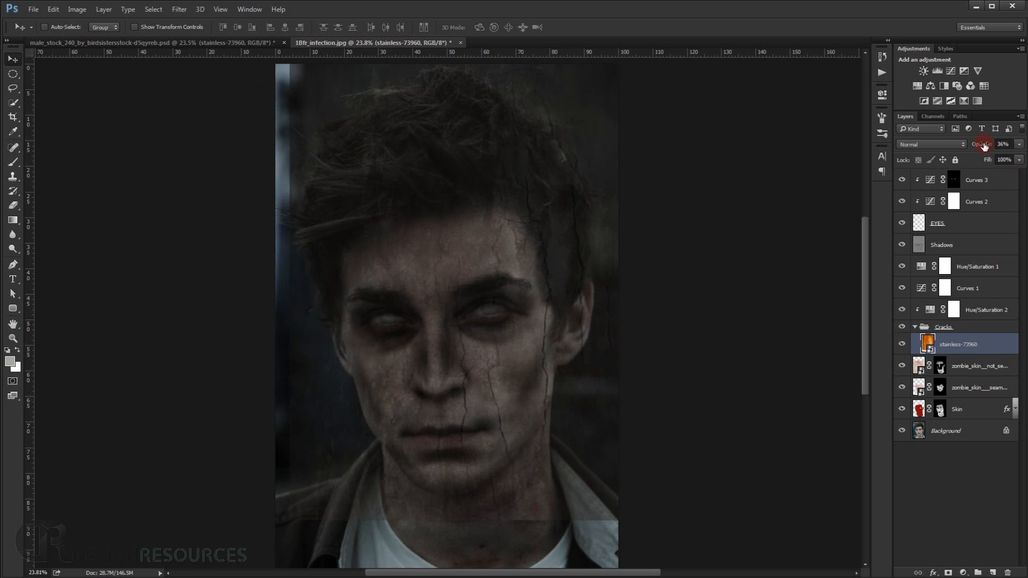
Set the stainless-73960 layer's opacity to 100% and its blend mode to Overlay.
drag(984, 146, 1027, 146)
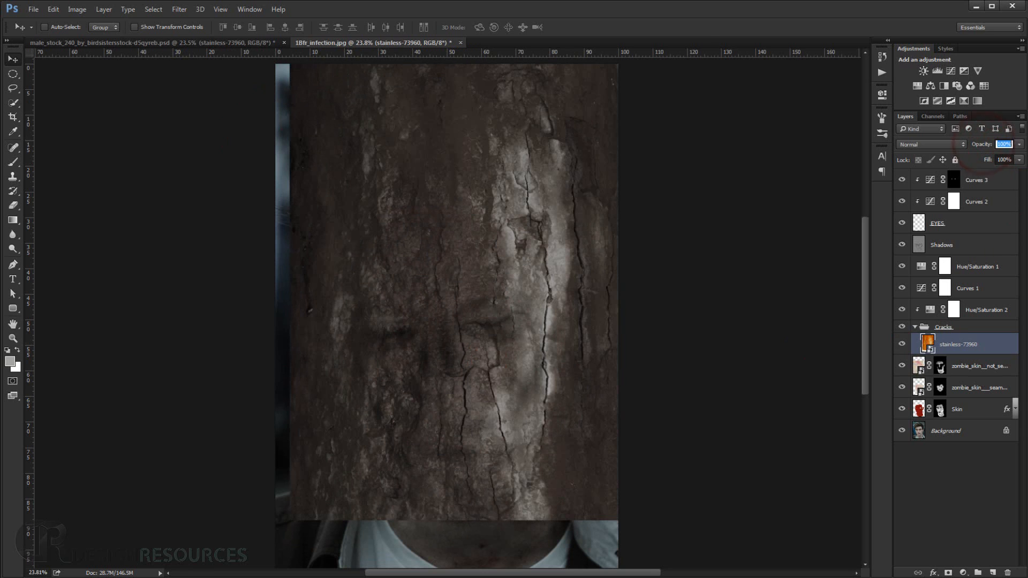
click(938, 144)
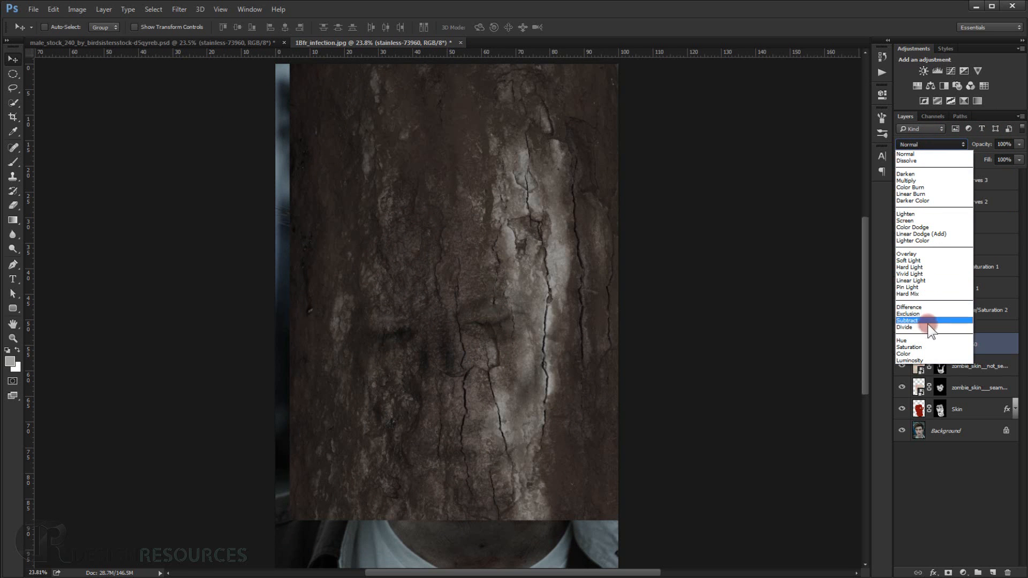
click(920, 255)
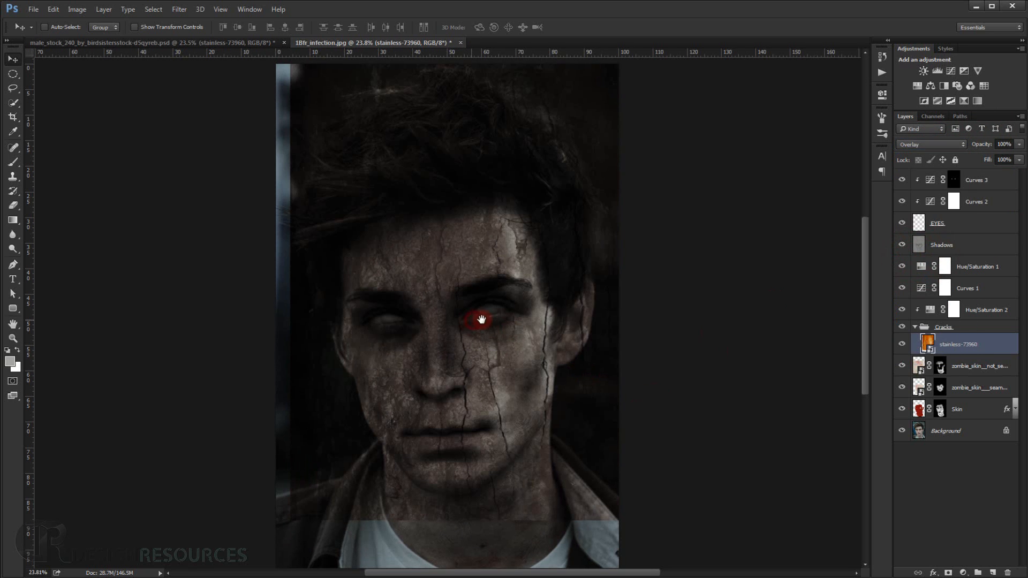
Add a black mask to stainless-73960 and paint white along the long crack beside the ear with a brush at 38% opacity and 100% flow.
alt+click(948, 572)
scroll(523, 363, up, 5)
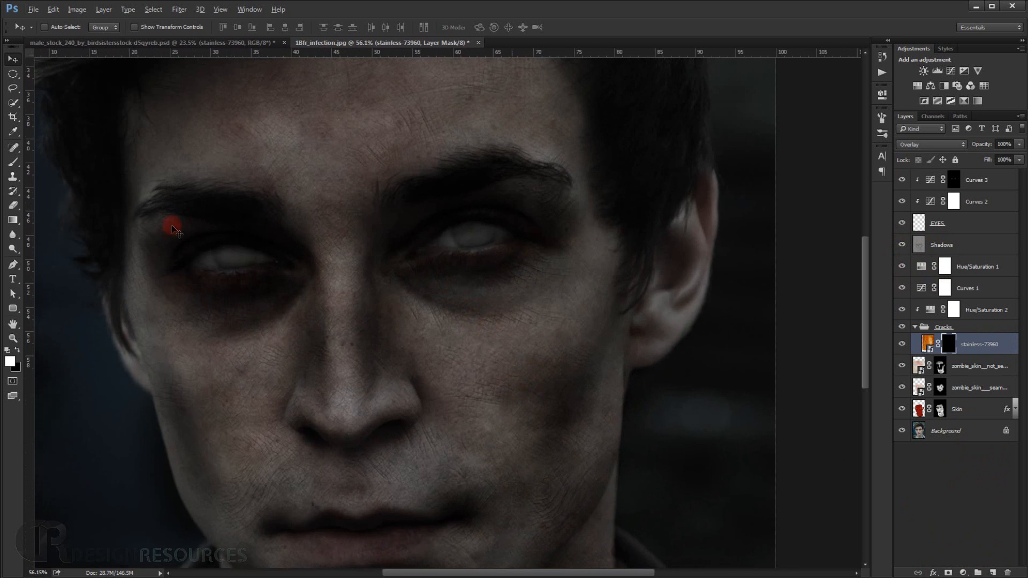
click(12, 161)
scroll(585, 296, up, 4)
drag(576, 296, 599, 308)
drag(274, 31, 458, 39)
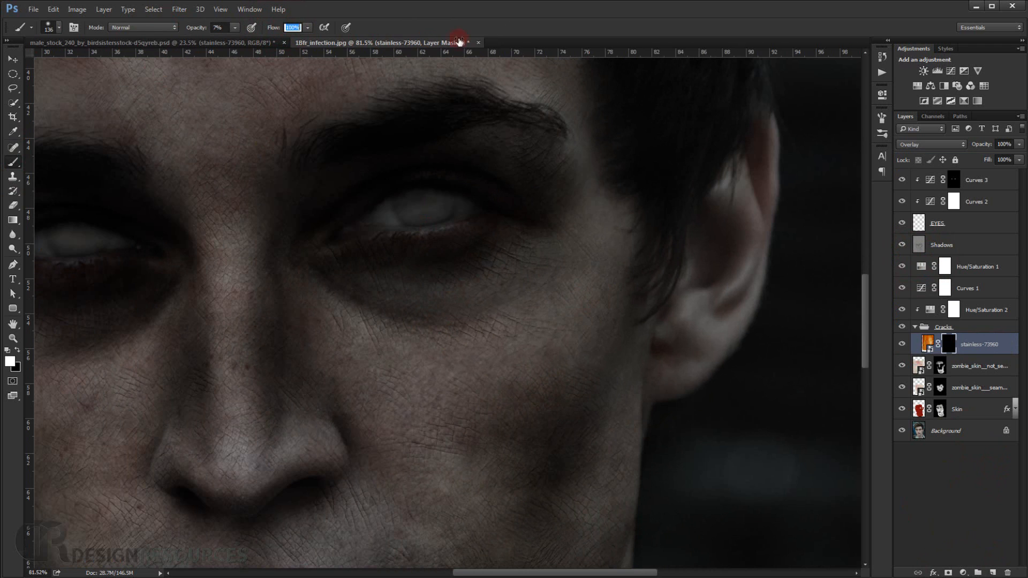
drag(199, 30, 230, 46)
mouse_move(611, 274)
mouse_down()
mouse_move(613, 346)
mouse_move(598, 343)
mouse_move(614, 225)
mouse_move(609, 506)
mouse_move(615, 374)
mouse_move(600, 490)
mouse_up()
Enlarge the brush to 165 px and paint black on the mask to soften the edges of the crack beside the ear.
scroll(601, 375, down, 5)
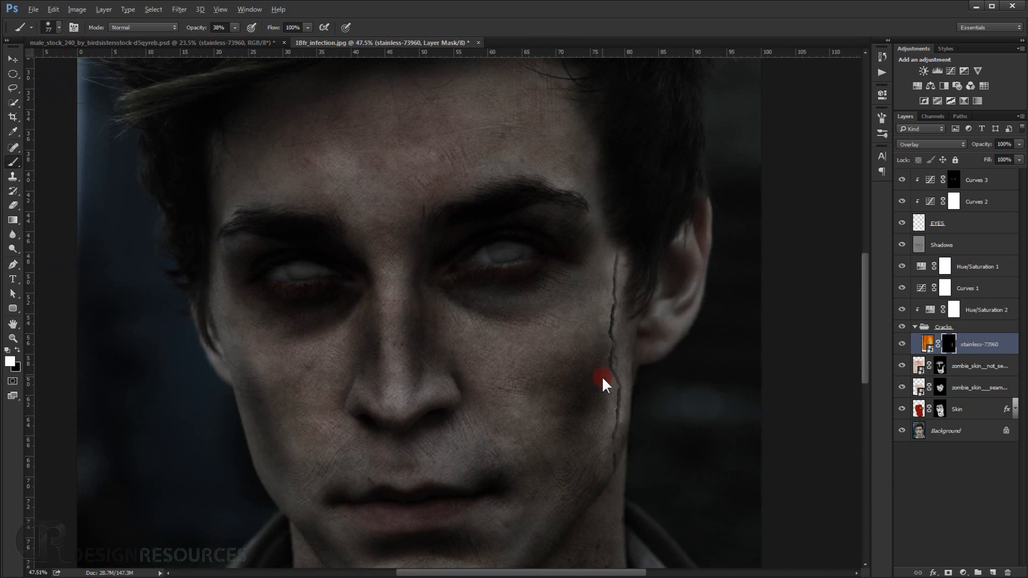
drag(602, 376, 614, 378)
key(x)
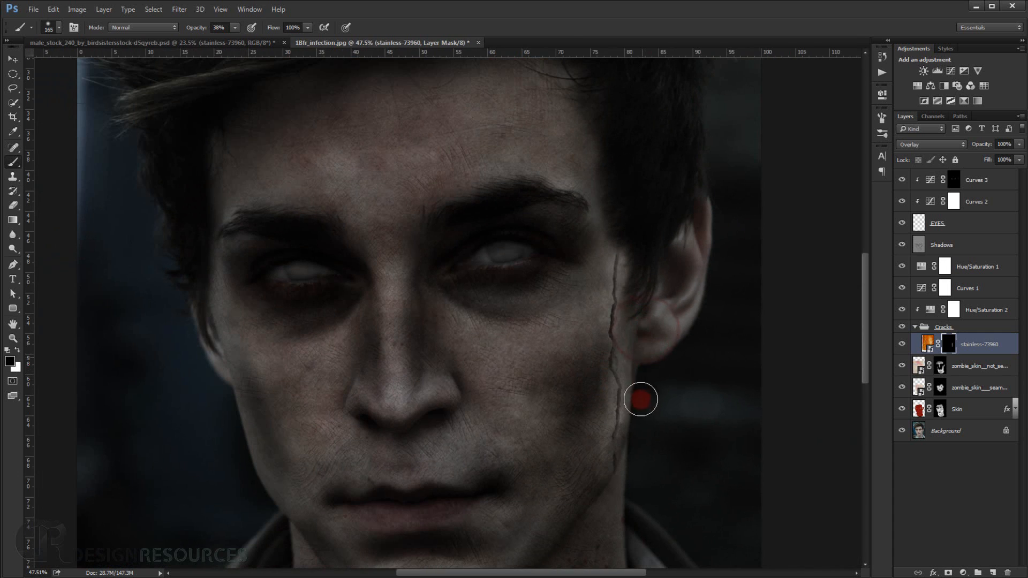
drag(607, 257, 596, 305)
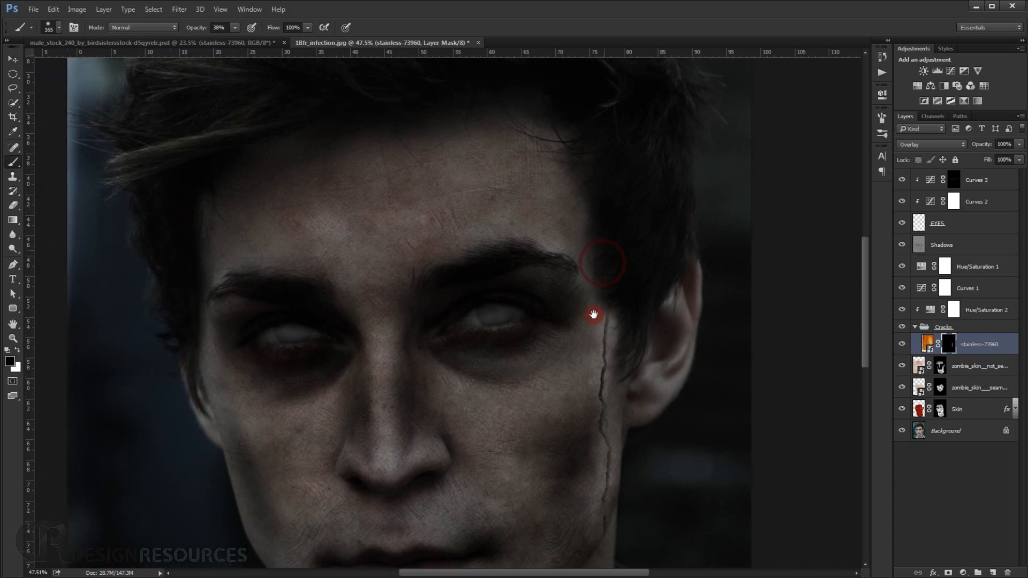
Paint white on the stainless-73960 mask to reveal the cracks on the right-hand forehead and the texture on the cheek, enlarging the brush to 233 px.
key(x)
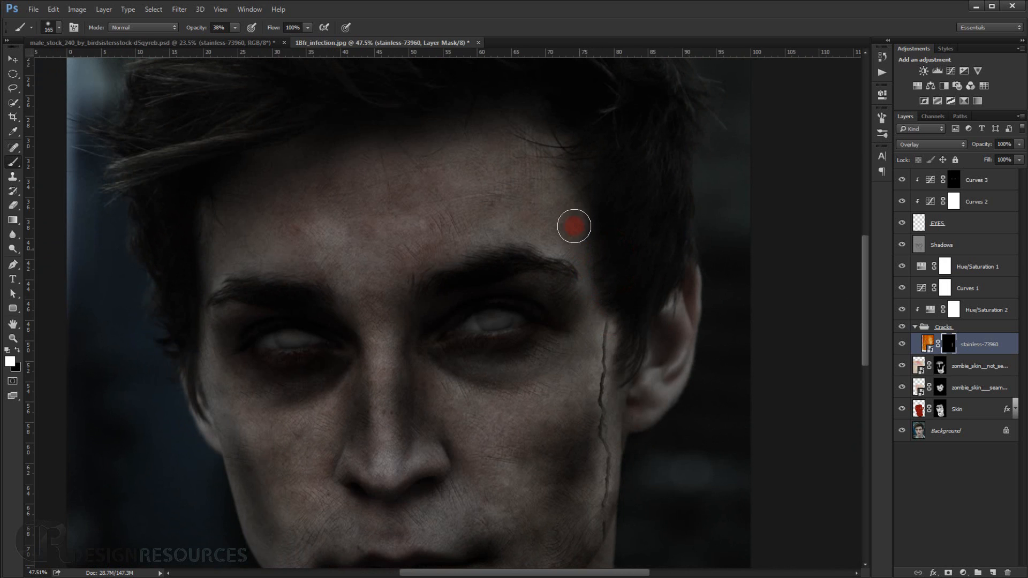
mouse_move(562, 165)
mouse_down()
mouse_move(533, 203)
mouse_move(554, 221)
mouse_move(493, 218)
mouse_up()
mouse_move(580, 246)
mouse_down()
mouse_move(522, 145)
mouse_move(560, 187)
mouse_move(578, 252)
mouse_up()
mouse_move(524, 210)
mouse_down()
mouse_move(524, 233)
mouse_move(516, 219)
mouse_move(528, 196)
mouse_move(510, 181)
mouse_move(521, 157)
mouse_move(552, 178)
mouse_move(566, 212)
mouse_move(438, 236)
mouse_move(558, 247)
mouse_move(580, 269)
mouse_move(591, 332)
mouse_move(561, 445)
mouse_move(581, 479)
mouse_up()
drag(573, 509, 574, 421)
drag(571, 367, 579, 369)
mouse_move(576, 355)
mouse_down()
mouse_move(567, 431)
mouse_move(548, 463)
mouse_move(556, 330)
mouse_up()
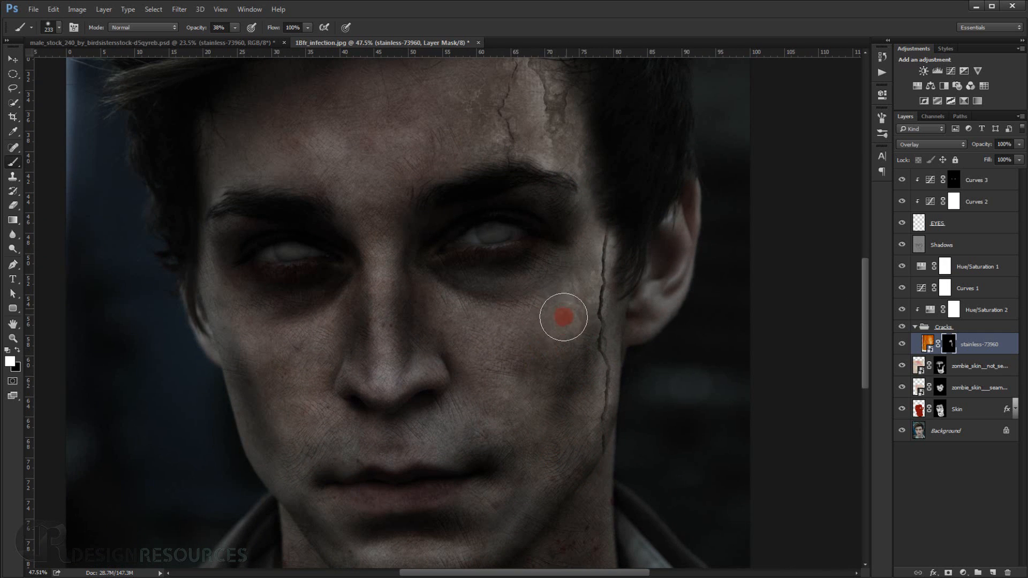
Refine the lower end of the cheek crack on the mask, alternating black and white strokes with a 36 px brush.
key(x)
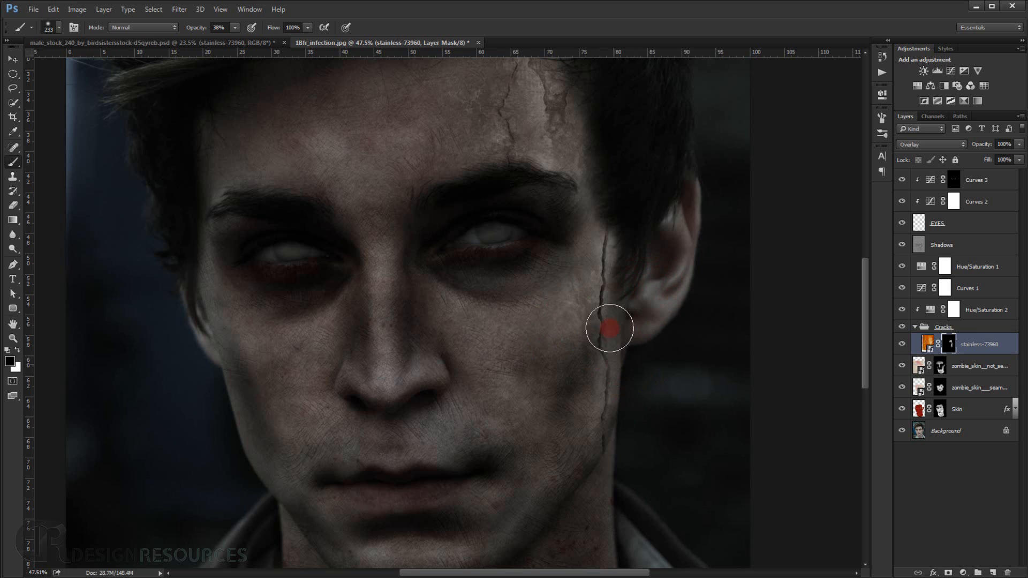
scroll(607, 335, up, 5)
mouse_move(608, 336)
mouse_down()
mouse_move(581, 336)
mouse_move(599, 341)
mouse_move(601, 494)
mouse_move(611, 429)
mouse_move(585, 432)
mouse_move(615, 470)
mouse_up()
key(x)
key(x)
scroll(613, 459, up, 5)
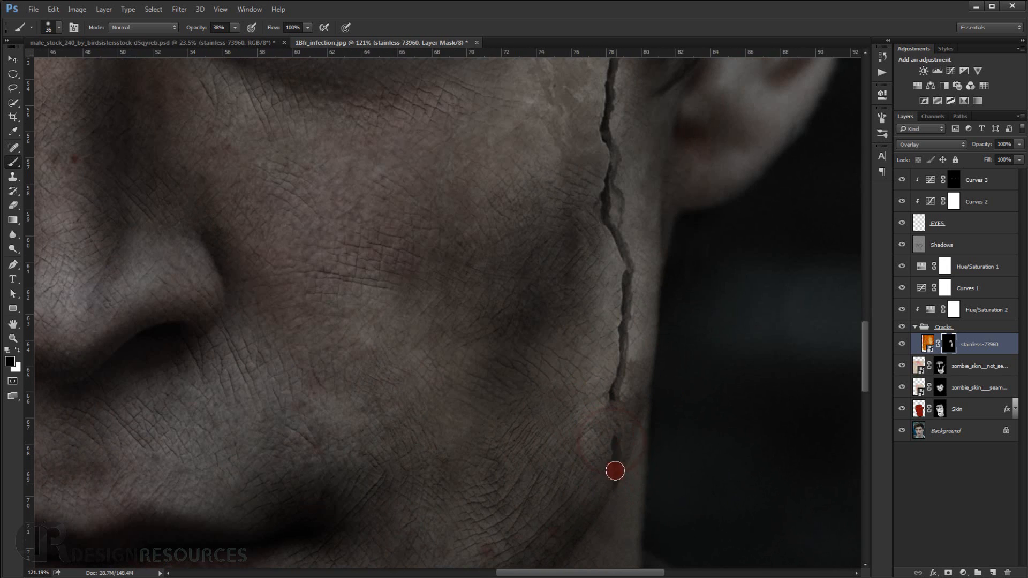
key(x)
mouse_move(616, 422)
mouse_down()
mouse_move(615, 461)
mouse_move(614, 449)
mouse_up()
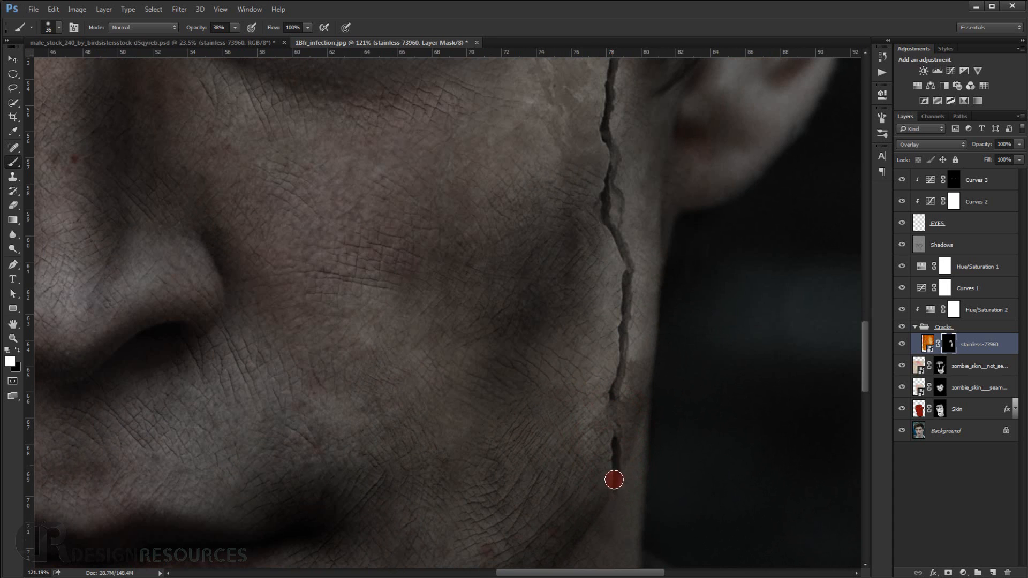
key(x)
scroll(635, 453, down, 5)
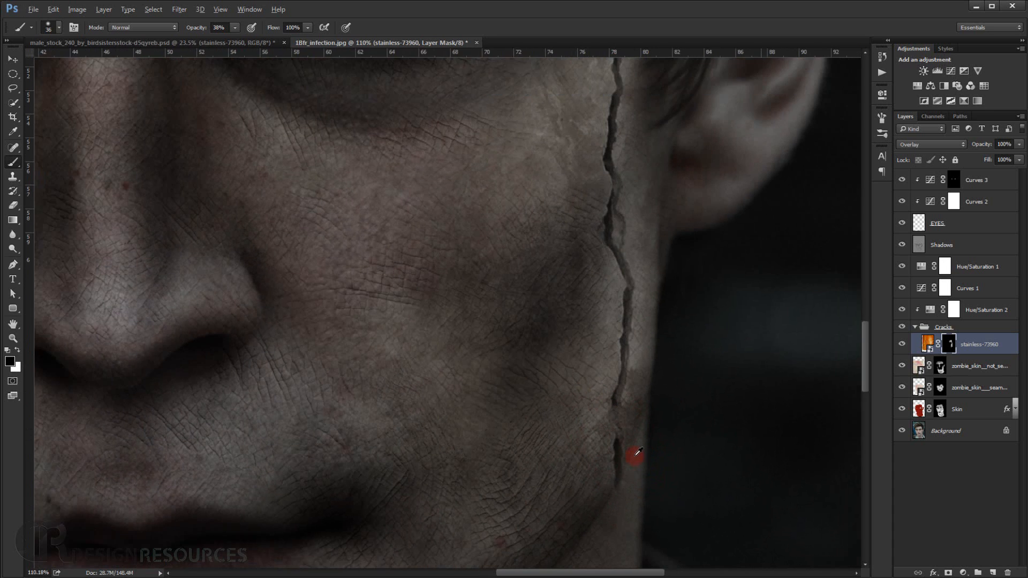
drag(605, 365, 611, 362)
Paint more of the bark texture in over the forehead towards its centre, correcting the mask with 260 px and 204 px brushes.
mouse_move(592, 196)
mouse_down()
mouse_move(580, 177)
mouse_move(598, 179)
mouse_move(558, 161)
mouse_move(577, 165)
mouse_up()
key(x)
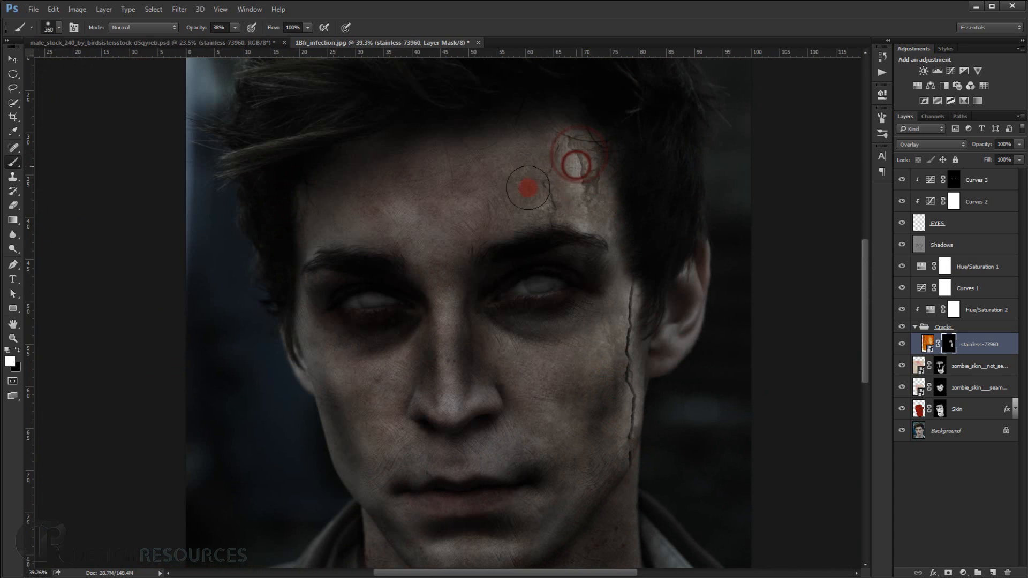
mouse_move(528, 188)
mouse_down()
mouse_move(515, 204)
mouse_move(541, 200)
mouse_move(505, 202)
mouse_move(512, 172)
mouse_move(551, 141)
mouse_move(469, 189)
mouse_move(444, 220)
mouse_move(471, 212)
mouse_move(453, 233)
mouse_move(483, 162)
mouse_move(490, 175)
mouse_move(452, 292)
mouse_move(454, 262)
mouse_up()
mouse_move(501, 254)
mouse_down()
mouse_move(484, 266)
mouse_move(505, 271)
mouse_move(481, 284)
mouse_move(495, 279)
mouse_up()
key(x)
scroll(503, 279, up, 6)
drag(567, 198, 519, 285)
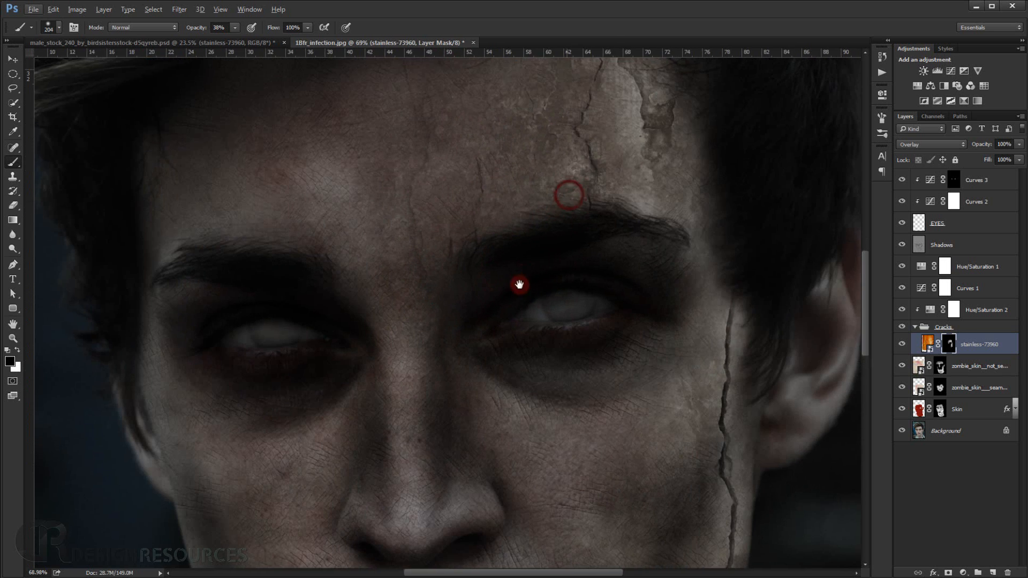
key(x)
mouse_move(578, 175)
mouse_down()
mouse_move(543, 158)
mouse_move(584, 140)
mouse_move(636, 210)
mouse_move(651, 285)
mouse_move(665, 250)
mouse_move(695, 280)
mouse_move(683, 191)
mouse_move(685, 286)
mouse_move(688, 237)
mouse_up()
Paint black on the mask with a 120 px brush to hide the texture over the sideburn hair near the ear.
key(x)
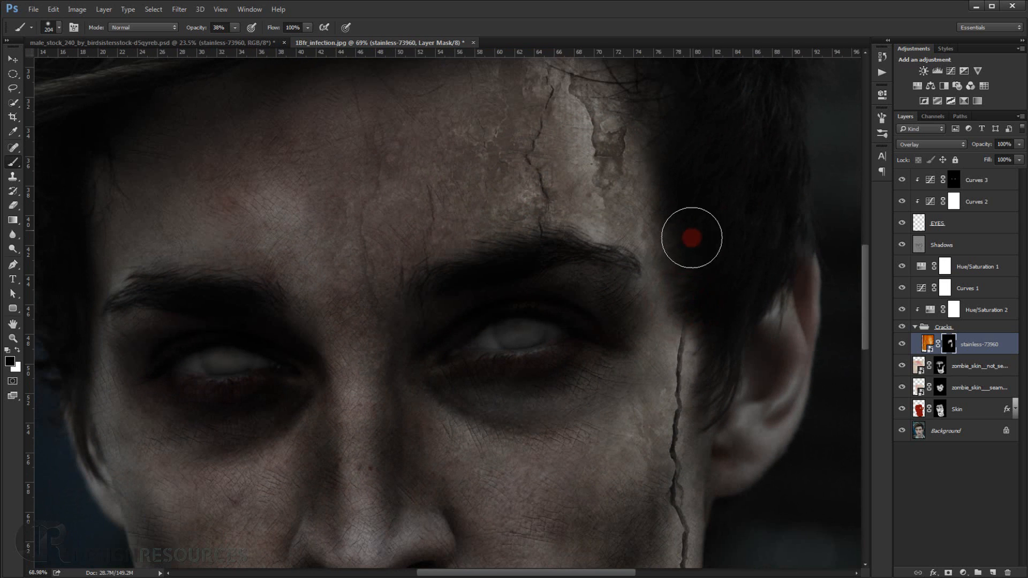
mouse_move(717, 343)
mouse_down()
mouse_move(723, 354)
mouse_move(708, 361)
mouse_up()
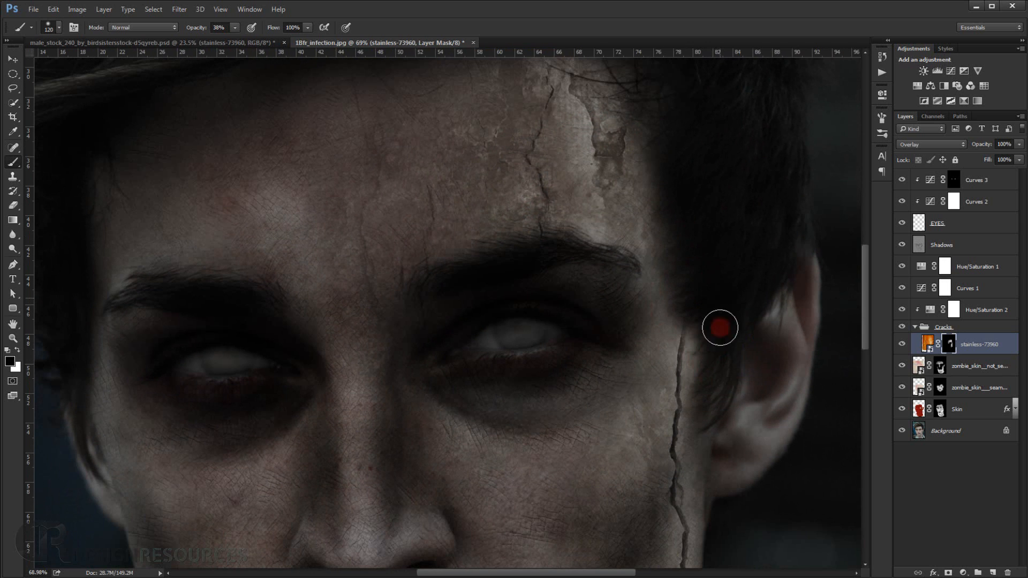
mouse_move(721, 328)
mouse_down()
mouse_move(711, 405)
mouse_move(701, 398)
mouse_move(707, 317)
mouse_up()
Select the stainless-73960 mask again and paint black with a soft brush to clear the texture from the right-hand eyebrow and temple.
scroll(707, 322, down, 6)
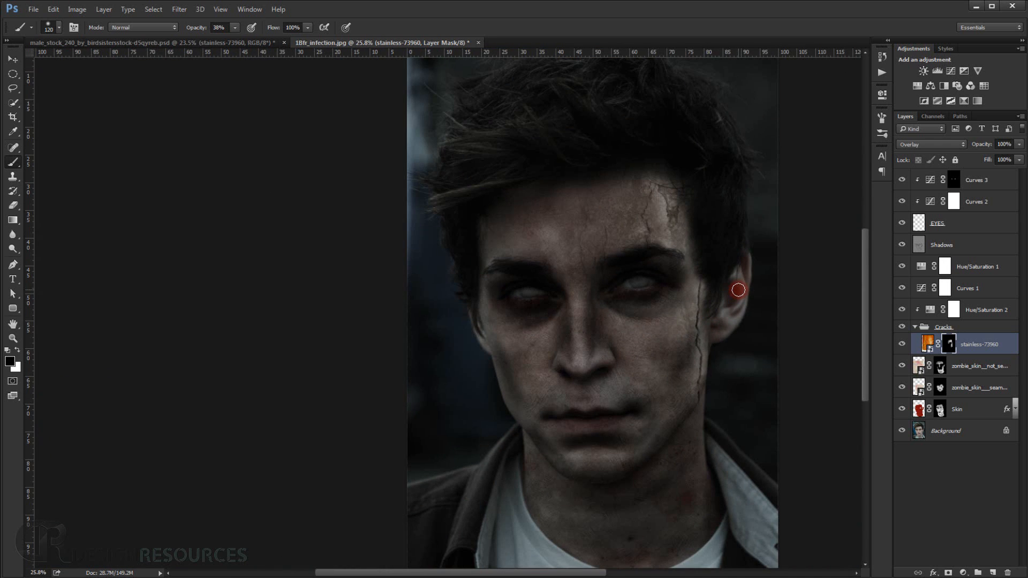
scroll(738, 290, down, 1)
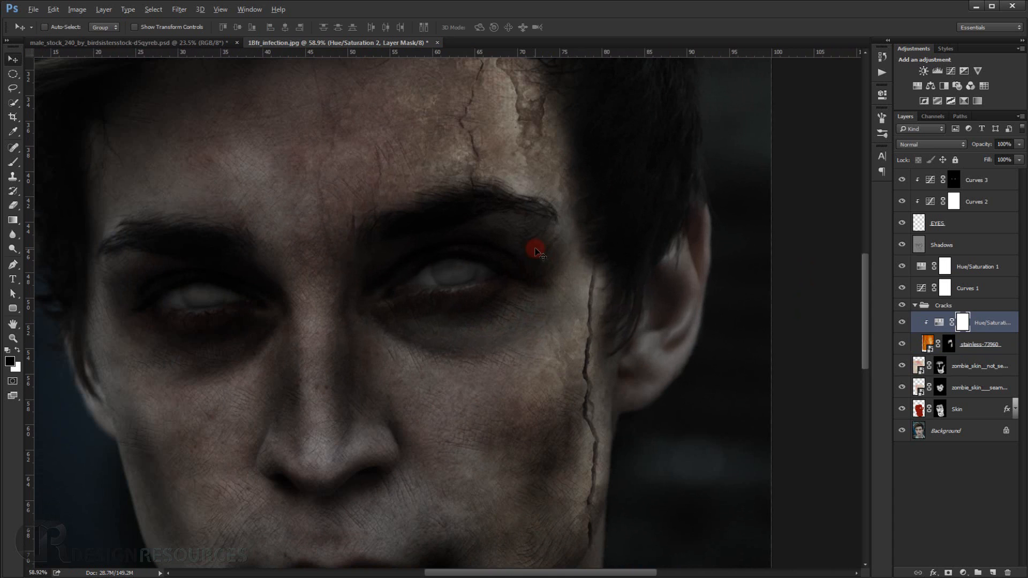
drag(535, 251, 514, 312)
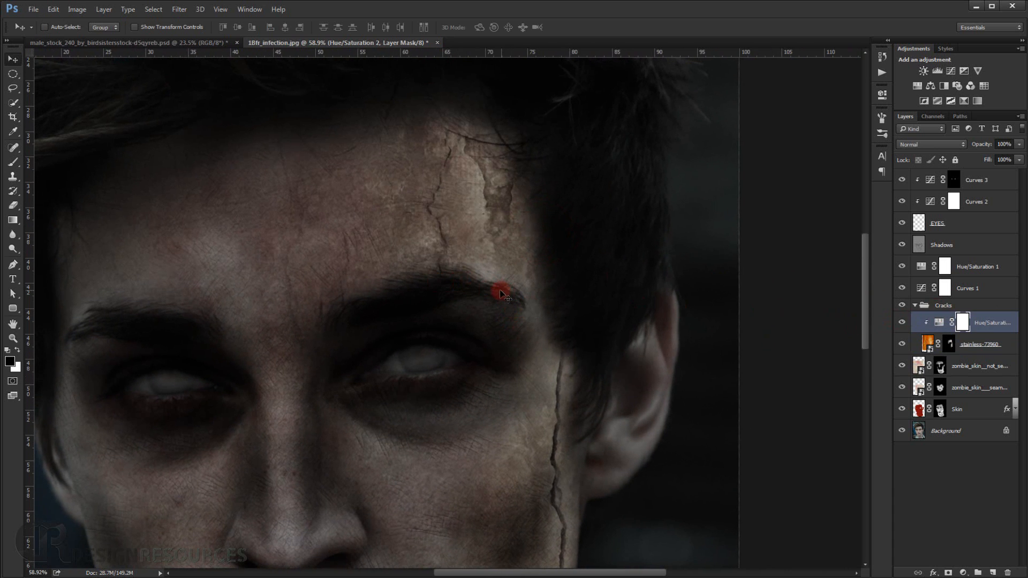
scroll(451, 262, up, 6)
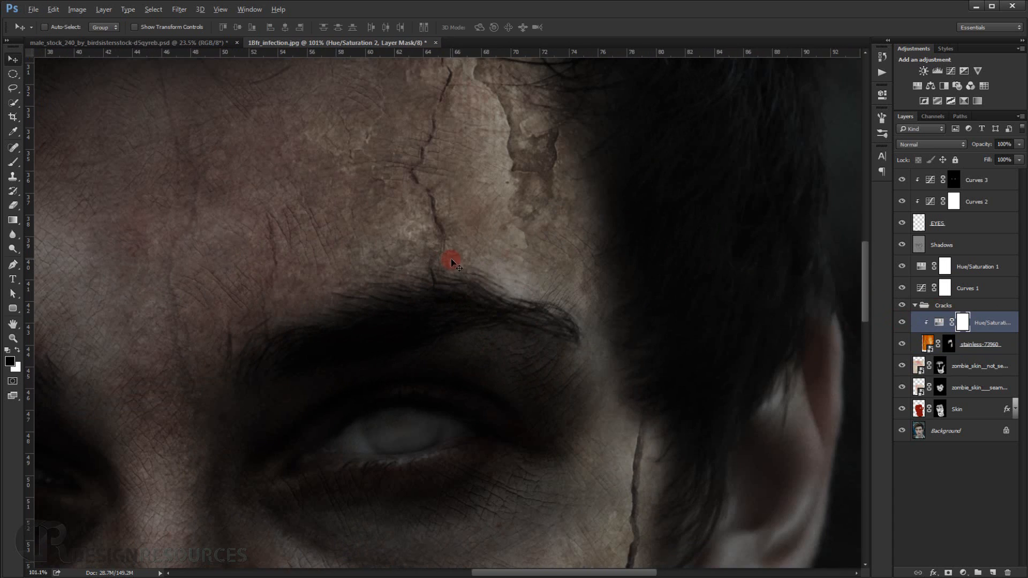
click(950, 345)
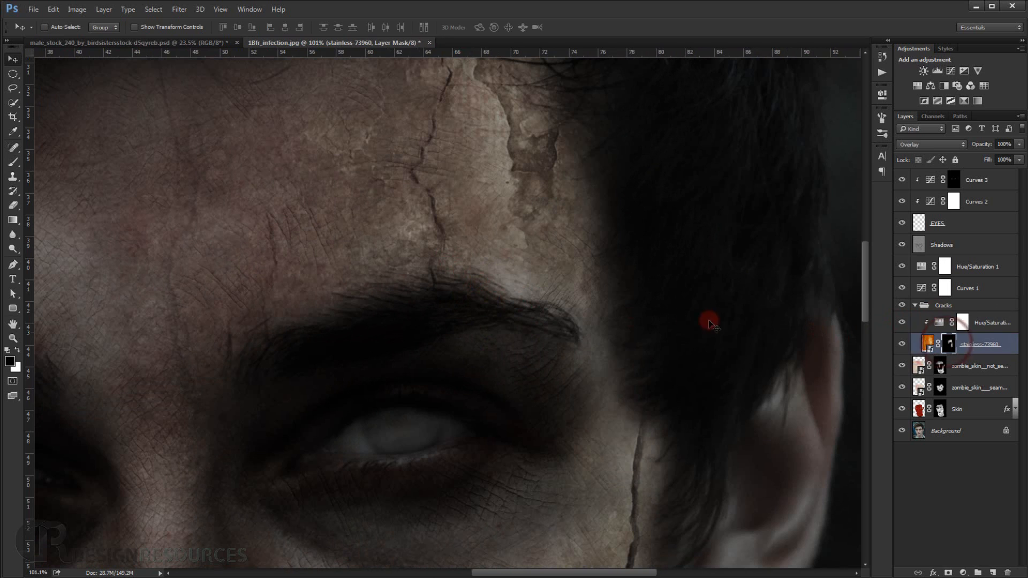
click(11, 162)
key(x)
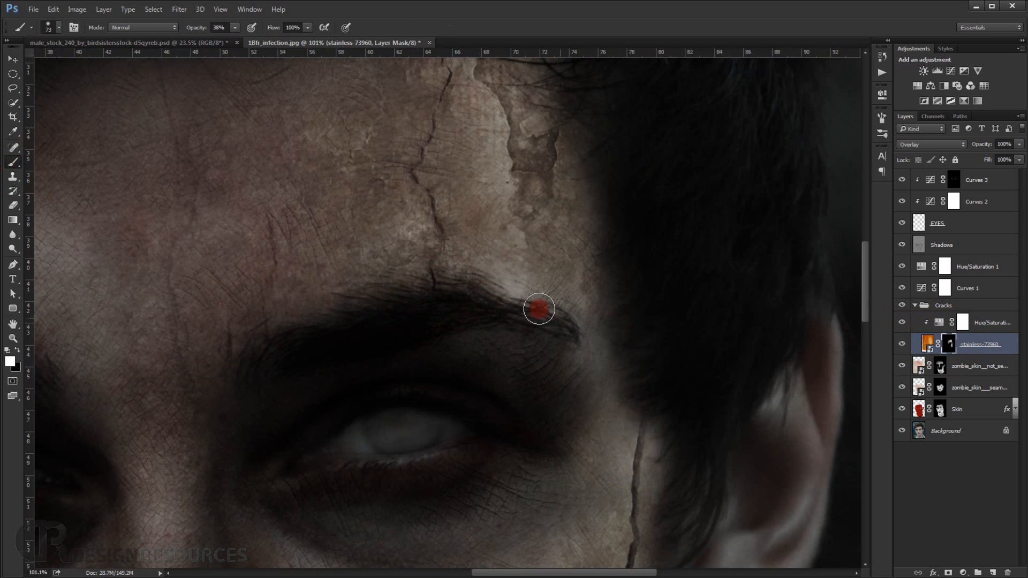
key(x)
mouse_move(499, 276)
mouse_down()
mouse_move(562, 296)
mouse_move(624, 411)
mouse_move(603, 498)
mouse_move(589, 357)
mouse_move(606, 359)
mouse_move(633, 306)
mouse_up()
Strengthen the cheek crack with a 29 px white brush, and fade the texture beside the earlobe with a 100 px black brush.
key(x)
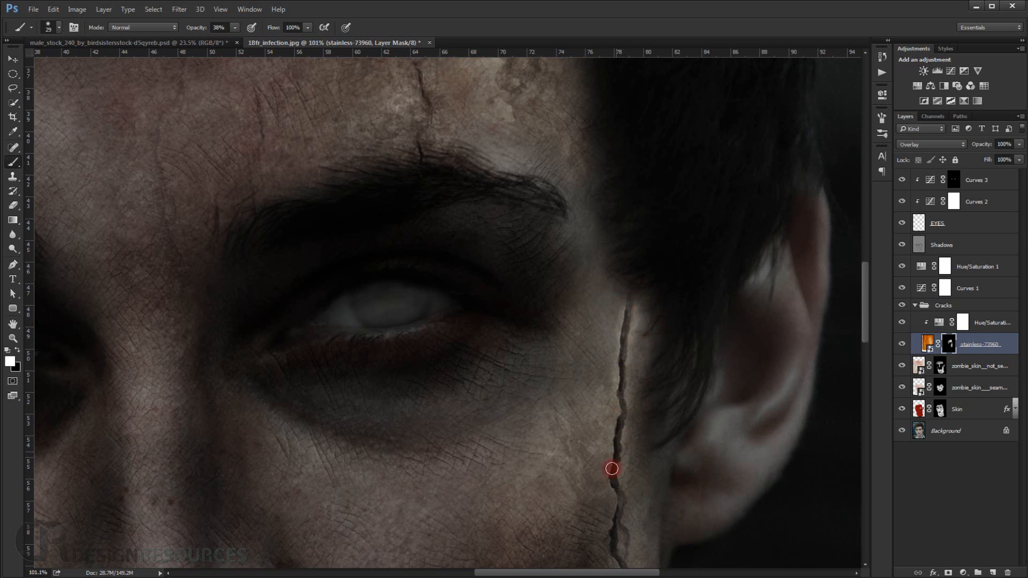
mouse_move(608, 503)
mouse_down()
mouse_move(589, 390)
mouse_move(597, 464)
mouse_up()
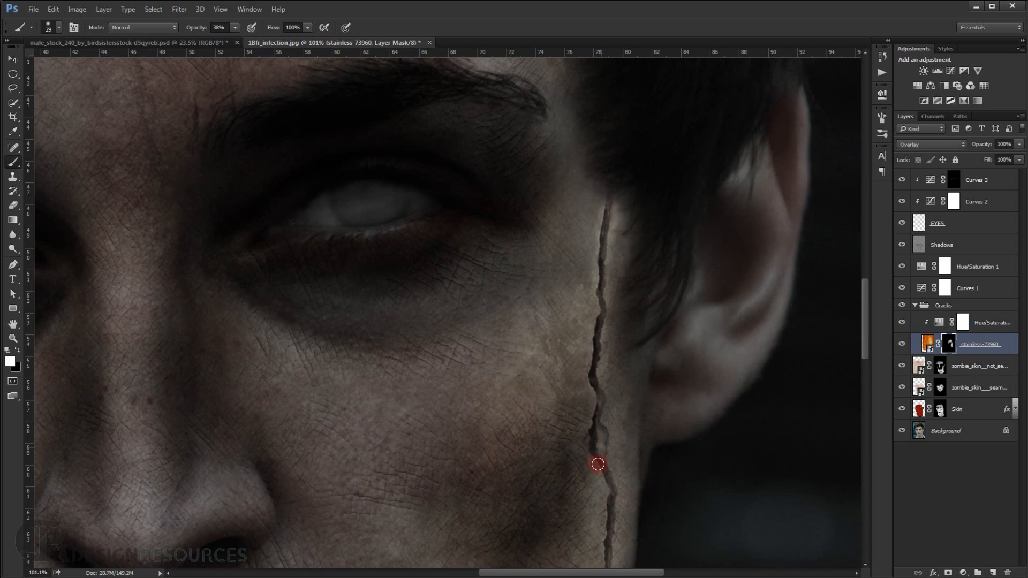
key(x)
mouse_move(625, 408)
mouse_down()
mouse_move(624, 429)
mouse_move(637, 437)
mouse_up()
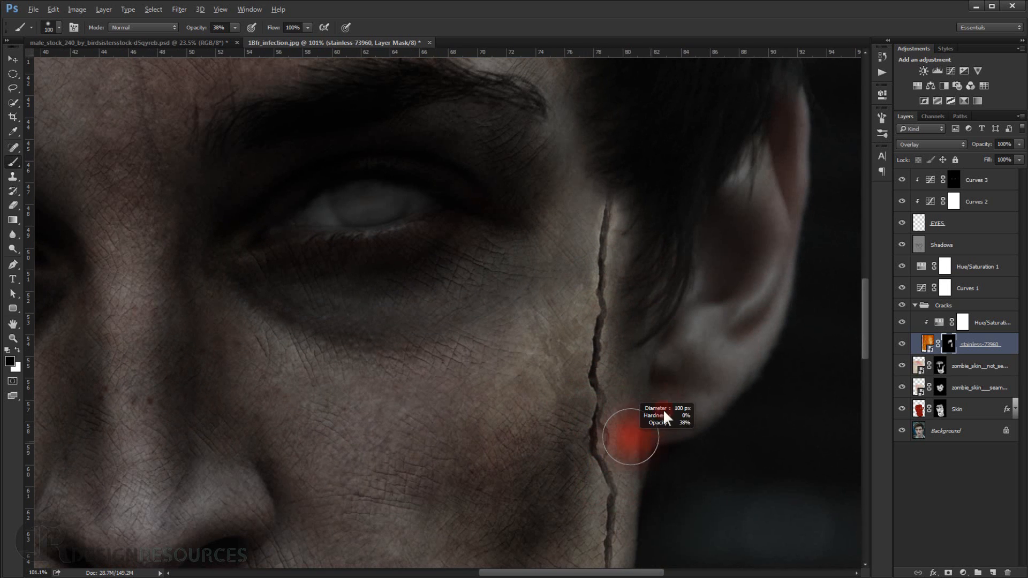
mouse_move(664, 377)
mouse_down()
mouse_move(648, 397)
mouse_move(637, 492)
mouse_move(648, 473)
mouse_up()
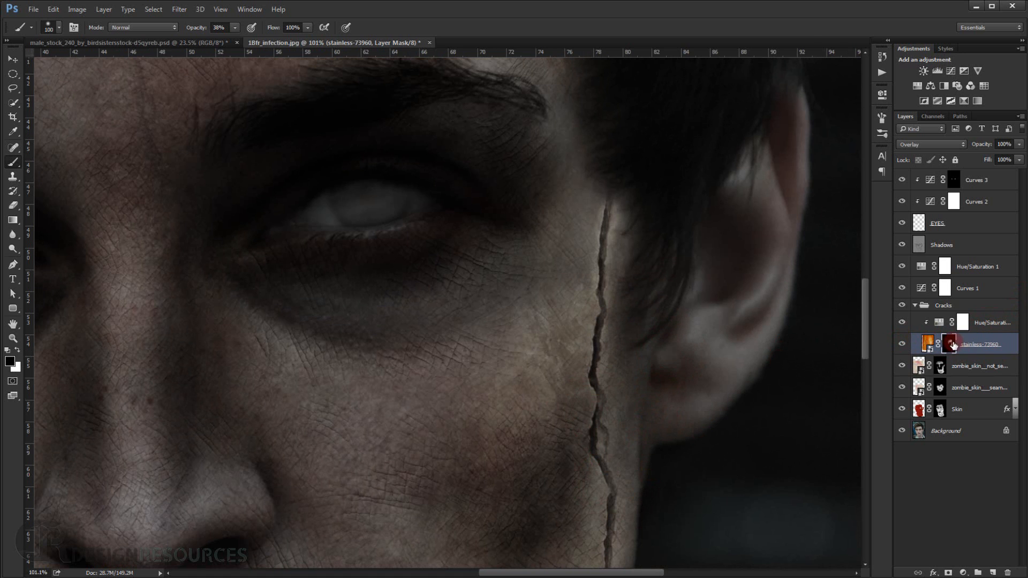
Paint white on the stainless-73960 mask with a 100 px brush to bring the bark texture in over the ear.
shift+click(947, 347)
shift+click(950, 347)
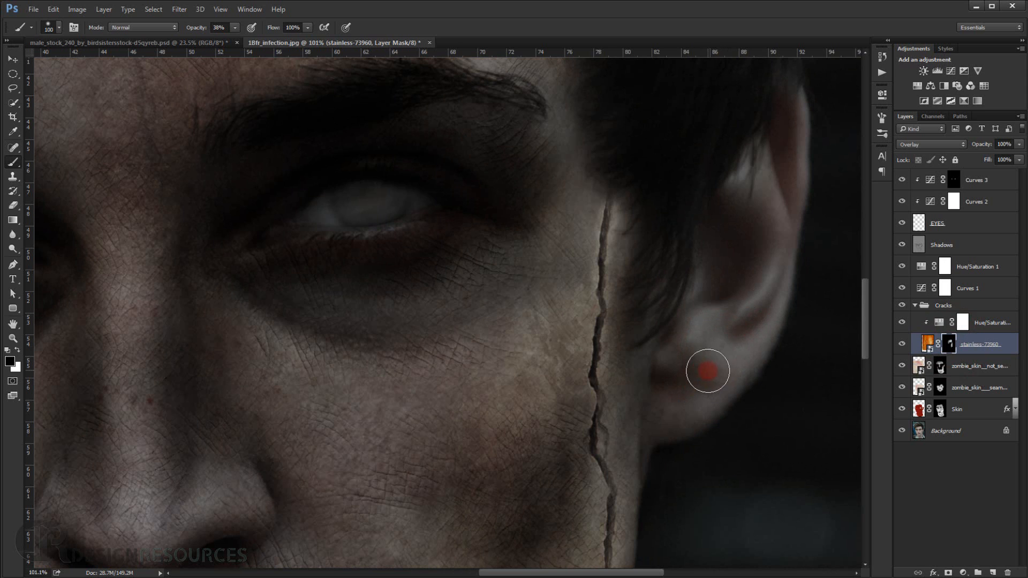
key(x)
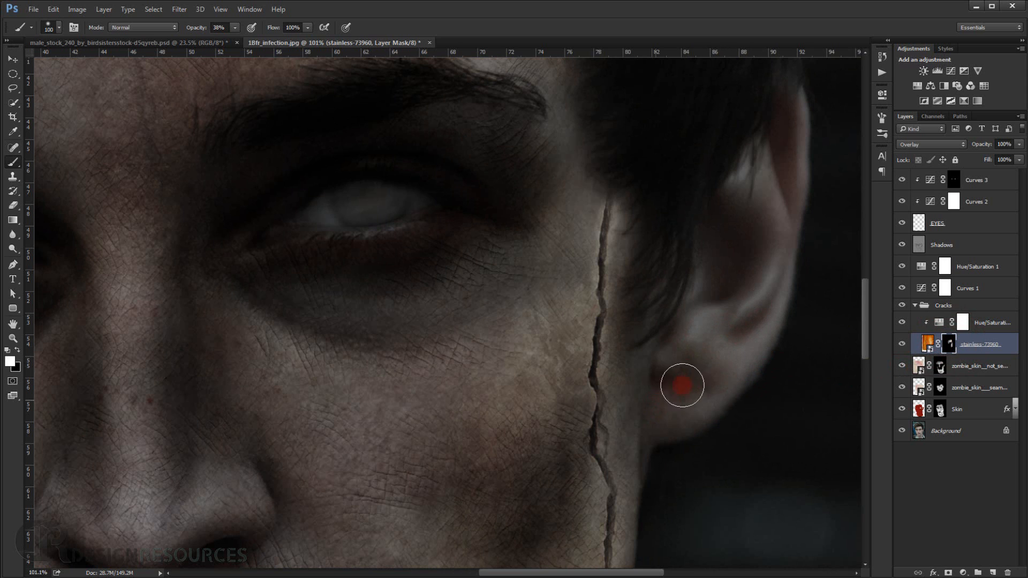
mouse_move(664, 414)
mouse_down()
mouse_move(681, 364)
mouse_move(643, 347)
mouse_move(655, 385)
mouse_move(726, 358)
mouse_move(764, 269)
mouse_move(746, 296)
mouse_move(749, 340)
mouse_move(750, 308)
mouse_move(747, 322)
mouse_move(704, 276)
mouse_move(717, 231)
mouse_move(690, 307)
mouse_move(701, 324)
mouse_move(710, 259)
mouse_move(734, 250)
mouse_up()
key(x)
key(x)
mouse_move(735, 317)
mouse_down()
mouse_move(660, 378)
mouse_move(670, 385)
mouse_move(664, 413)
mouse_move(645, 338)
mouse_up()
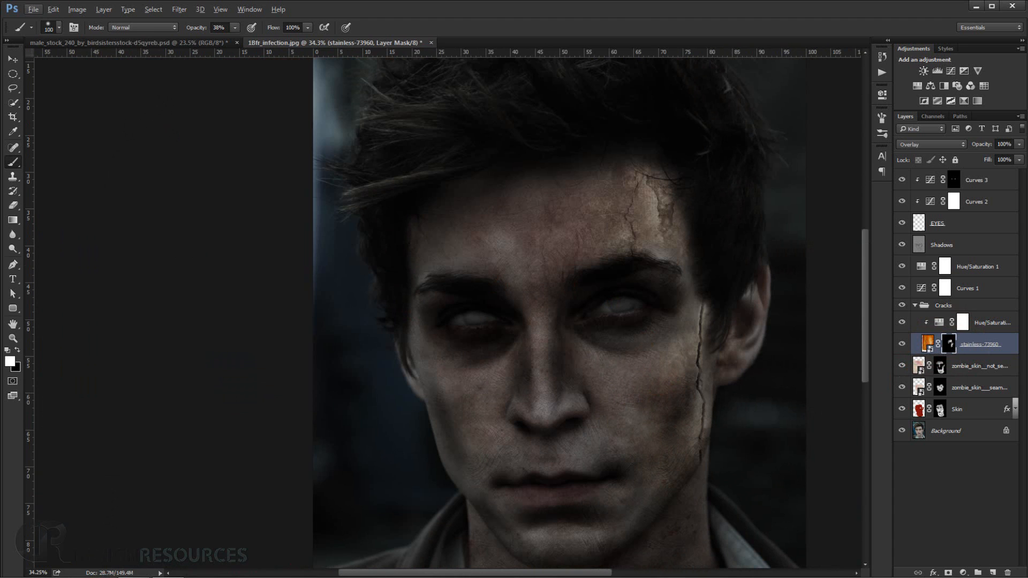
Place another copy of the stainless-73960 bark texture at 25.41% scale and position it over the face and neck.
click(123, 577)
drag(428, 101, 502, 533)
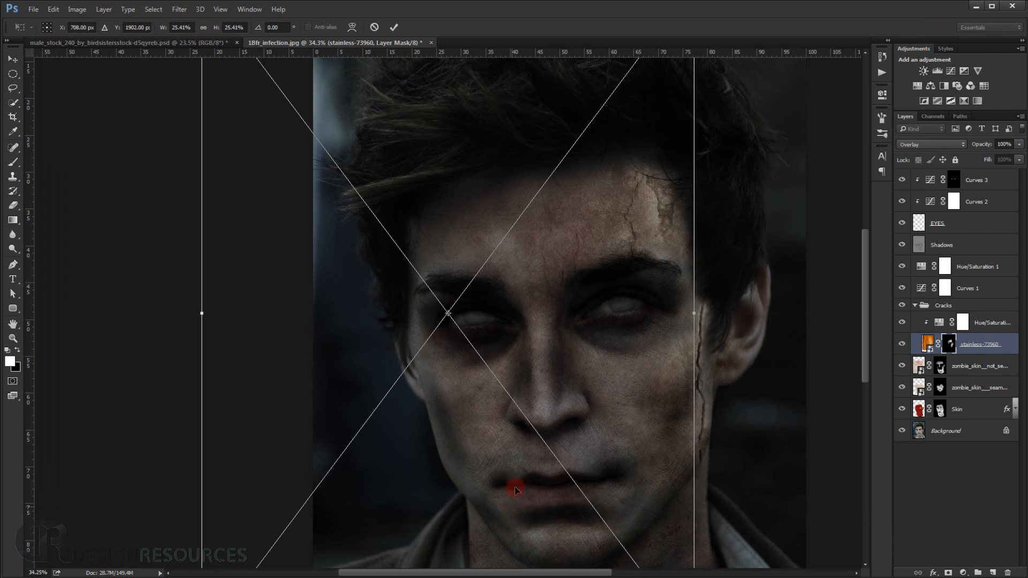
scroll(524, 440, down, 1)
drag(553, 397, 651, 482)
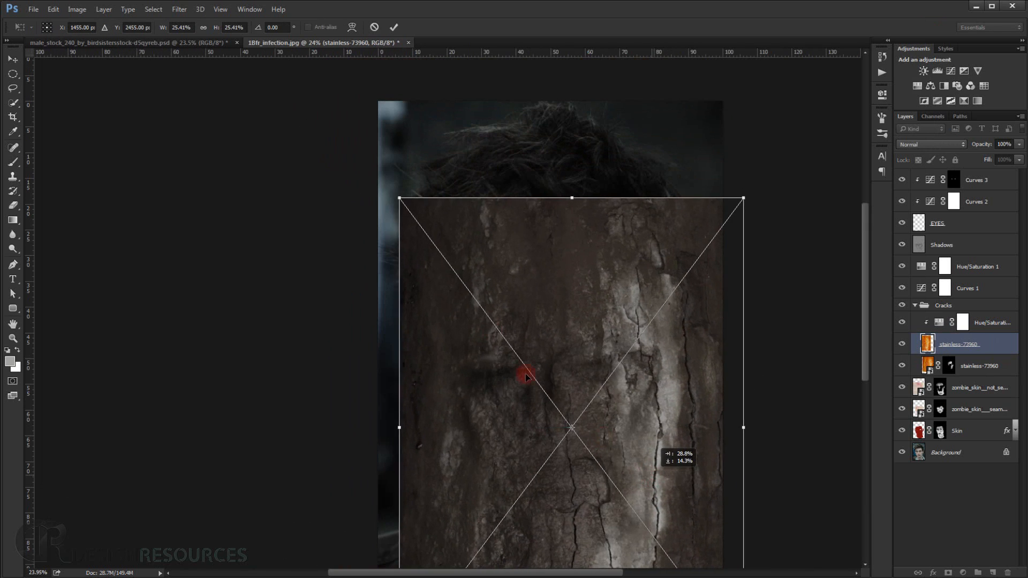
drag(545, 355, 544, 231)
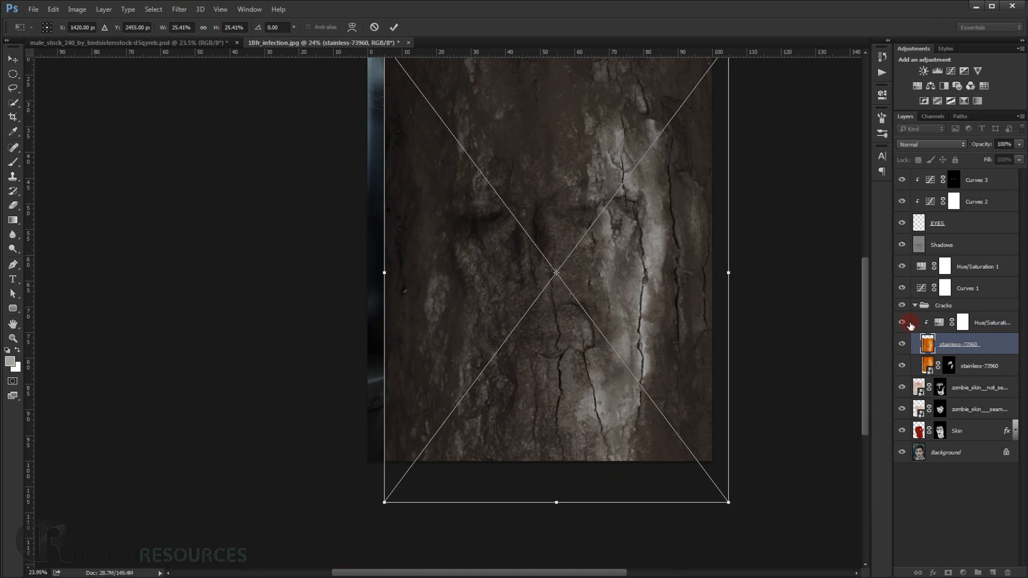
key(Return)
Move the new bark layer above Hue/Saturation 2, keeping that adjustment clipped to the older texture, and set the new layer to Overlay.
drag(939, 323, 963, 341)
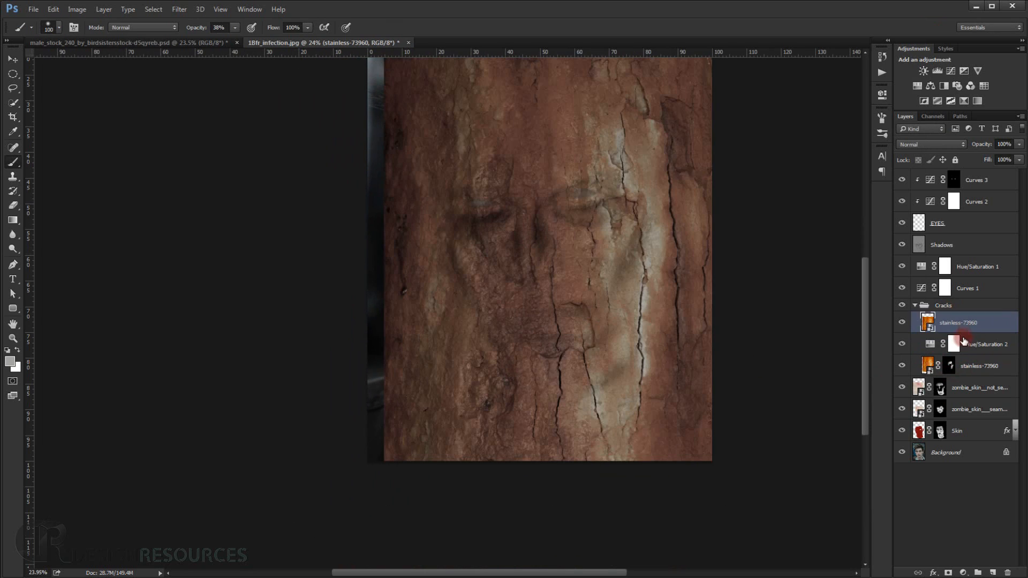
alt+click(980, 352)
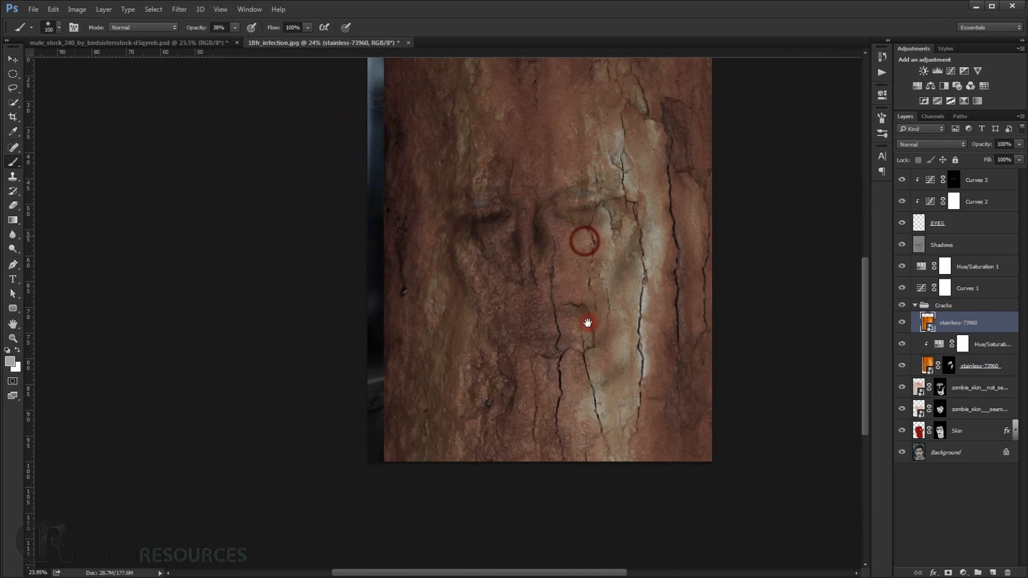
scroll(587, 334, up, 3)
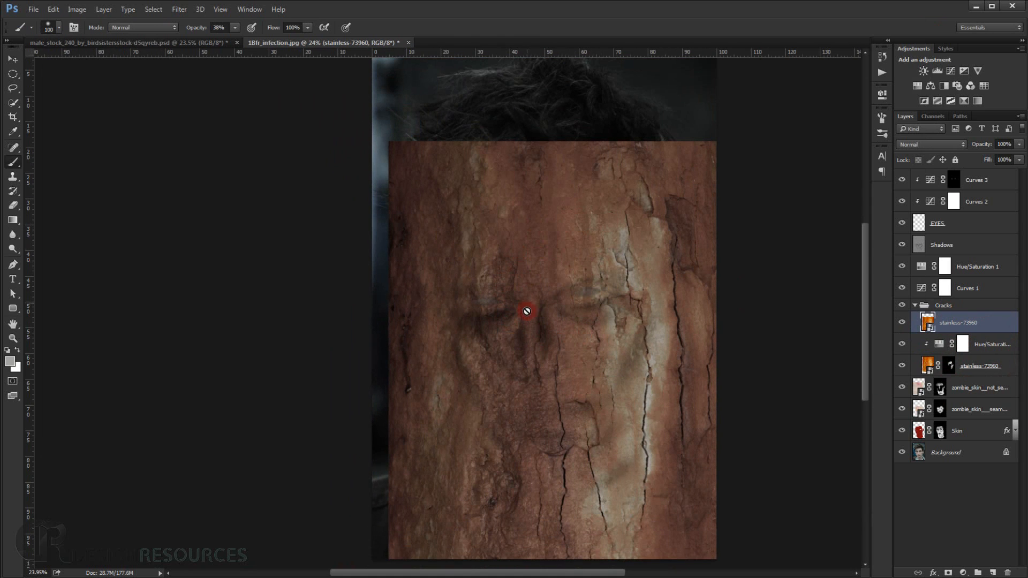
scroll(562, 480, down, 3)
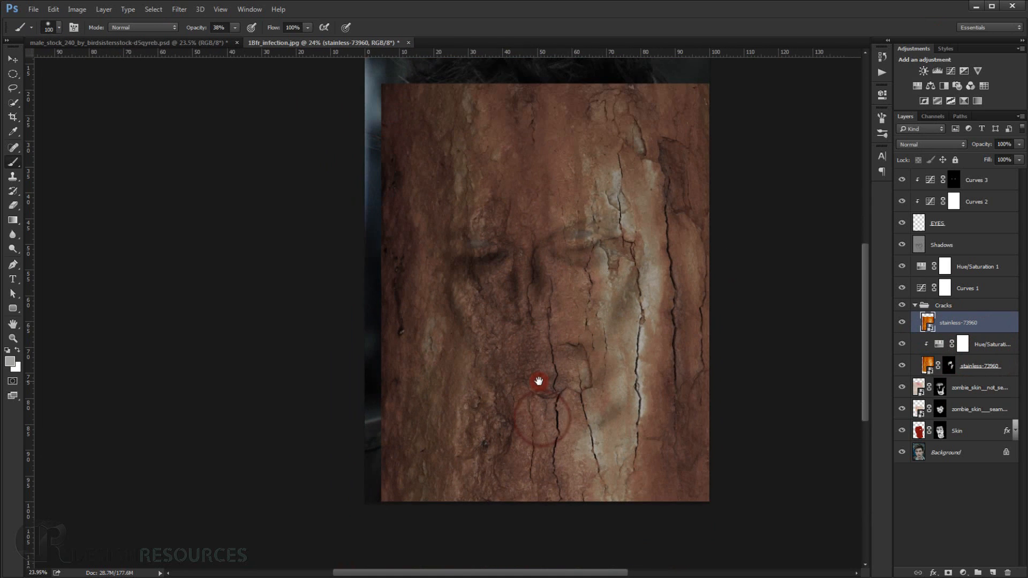
click(949, 142)
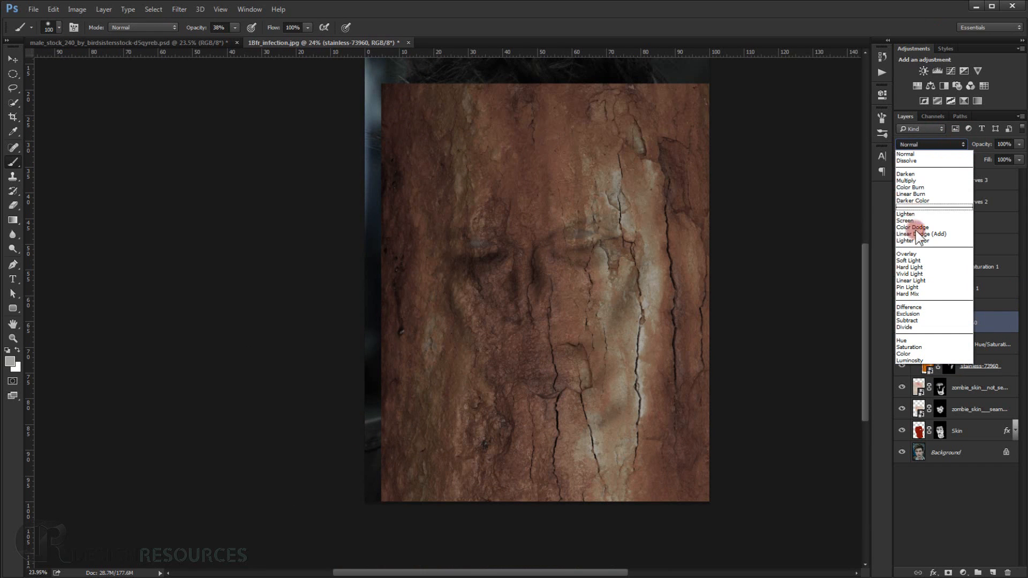
click(920, 253)
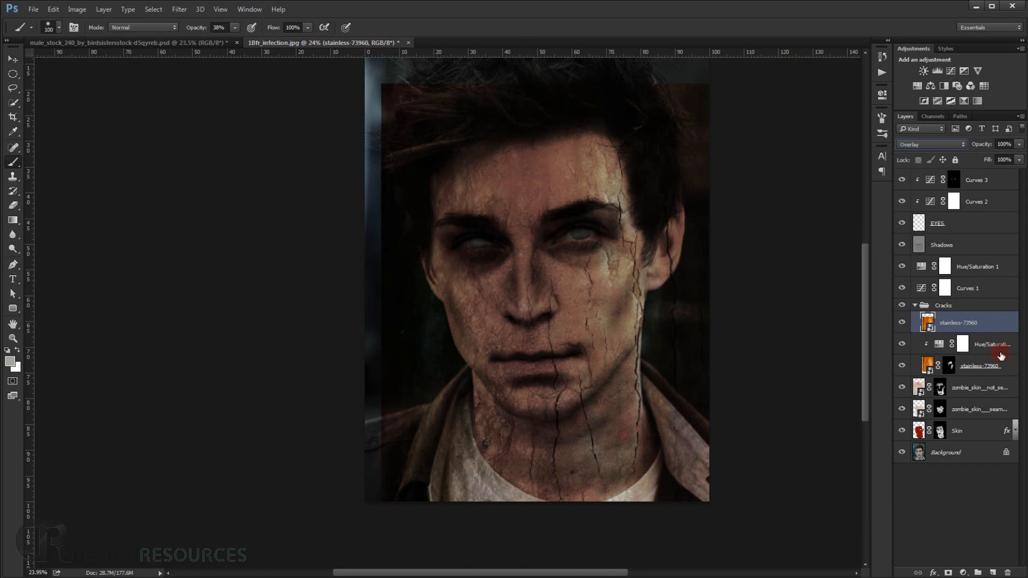
Copy the Hue/Saturation 2 adjustment as a clipped layer above the new bark texture, and give the texture a black mask.
drag(986, 341, 978, 317)
alt+click(983, 329)
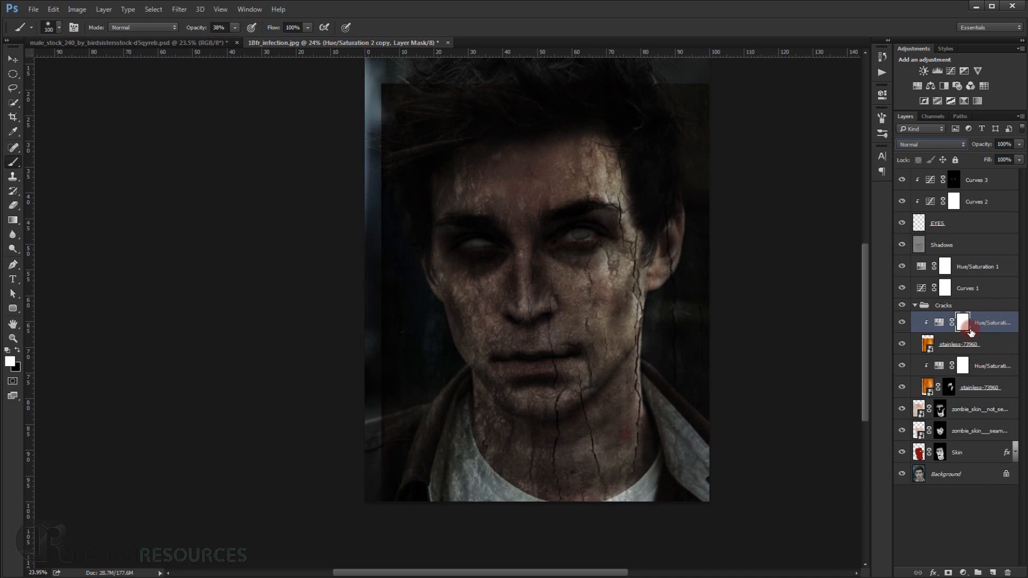
click(961, 343)
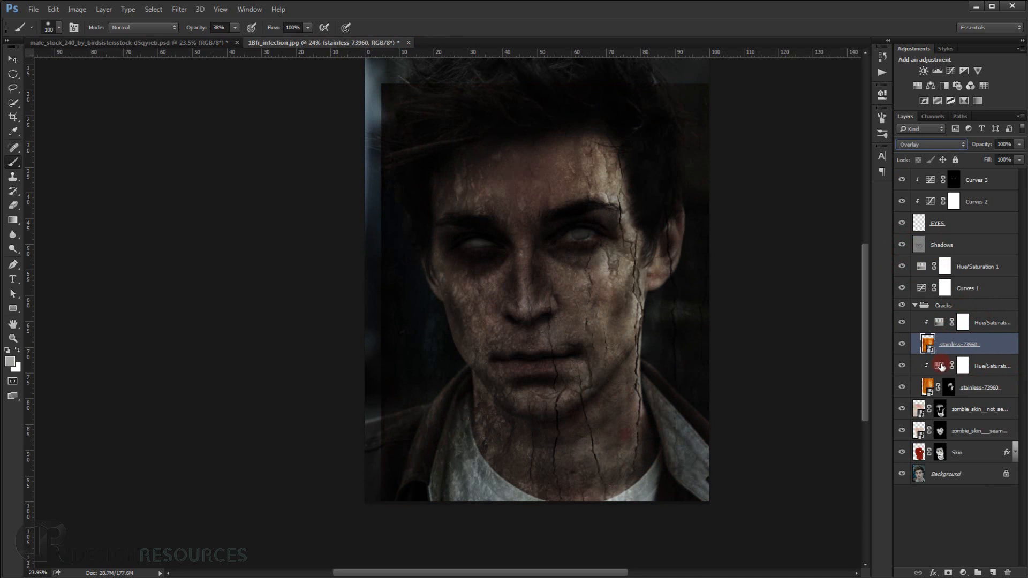
alt+click(949, 573)
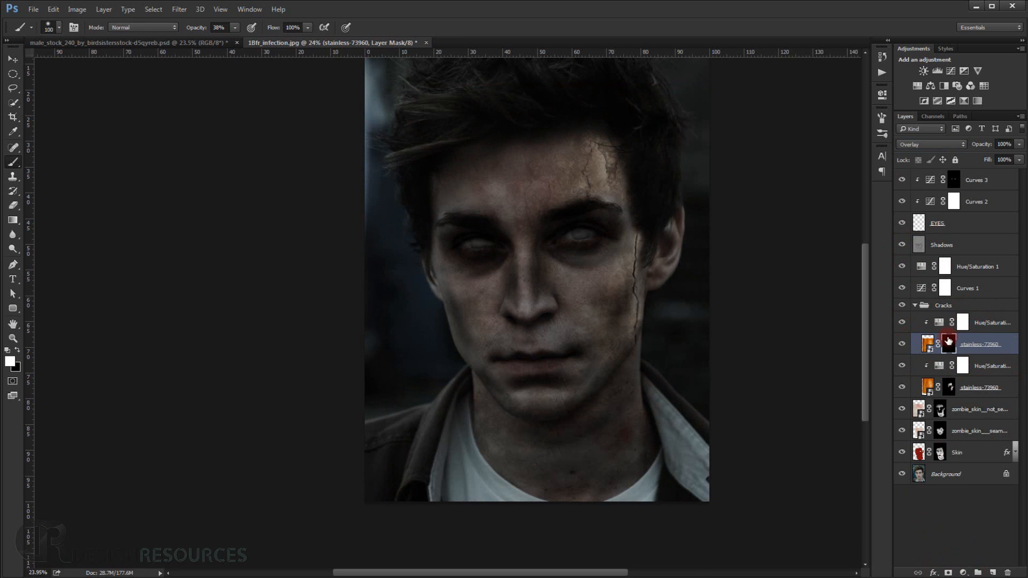
Paint white on the new bark mask with a soft 212 px brush to reveal the texture over the left-hand cheek.
scroll(482, 300, up, 3)
scroll(413, 287, up, 3)
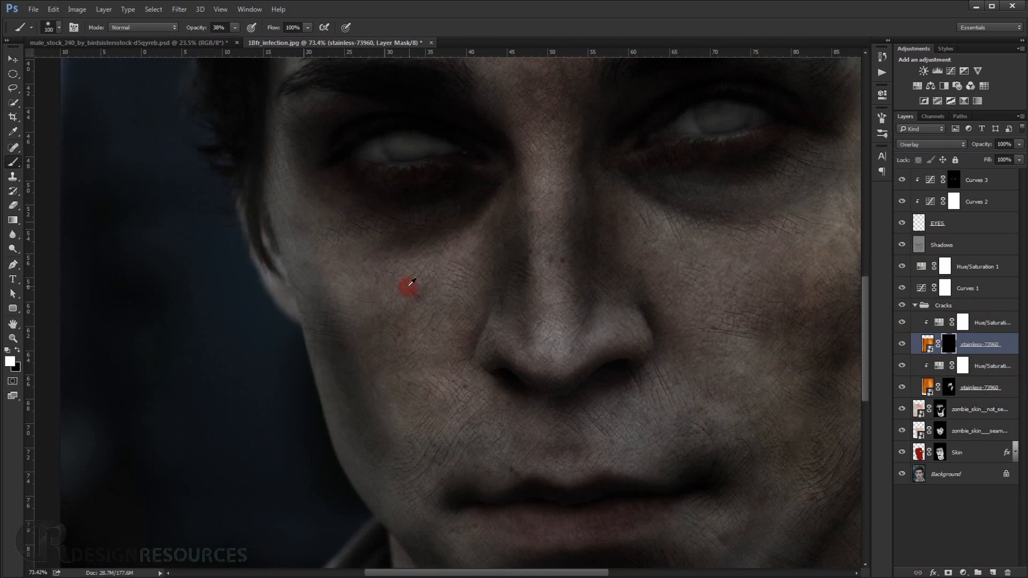
mouse_move(408, 287)
mouse_down()
mouse_move(419, 289)
mouse_move(410, 293)
mouse_up()
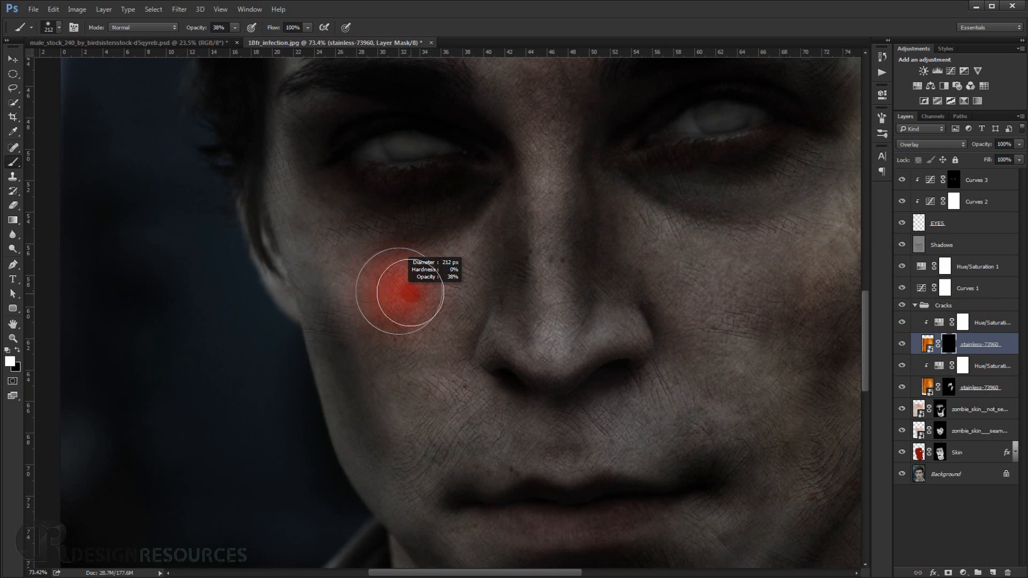
mouse_move(347, 283)
mouse_down()
mouse_move(436, 271)
mouse_move(428, 233)
mouse_move(369, 225)
mouse_move(358, 310)
mouse_move(367, 351)
mouse_move(390, 361)
mouse_move(452, 332)
mouse_move(461, 273)
mouse_move(367, 285)
mouse_move(391, 468)
mouse_move(405, 442)
mouse_up()
right_click(405, 443)
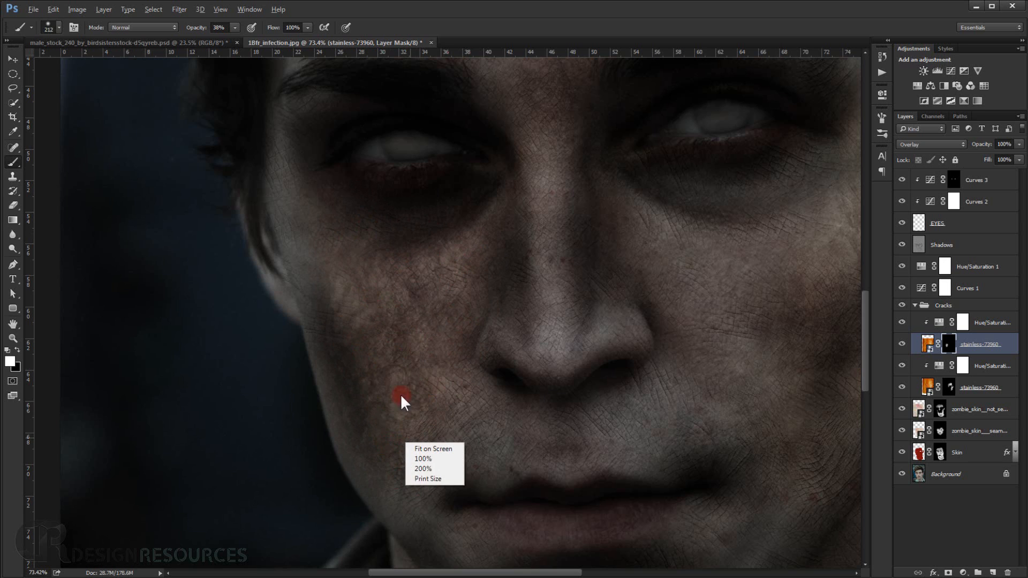
click(663, 3)
drag(427, 328, 413, 360)
drag(405, 400, 394, 400)
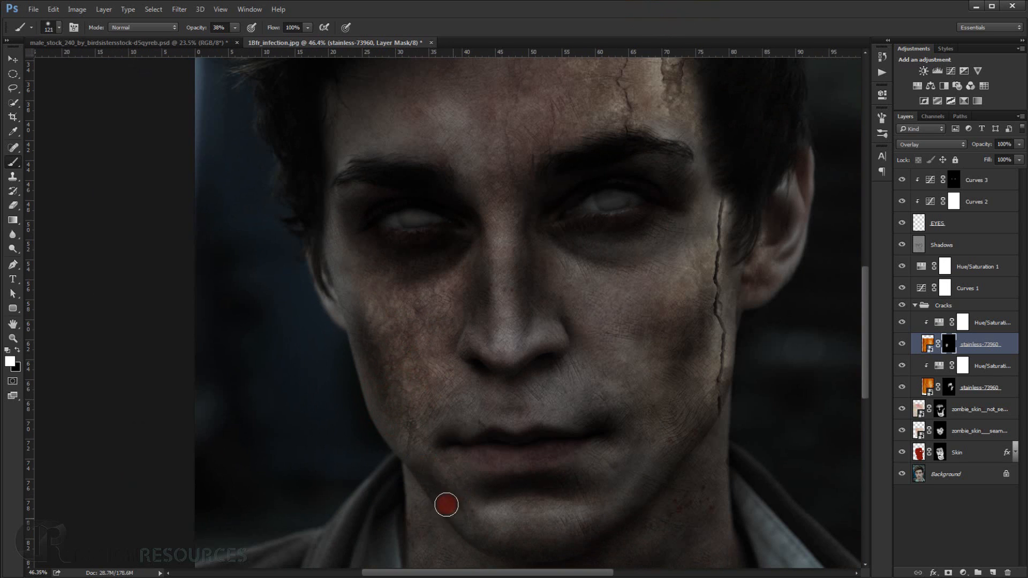
Extend the revealed bark texture along the left-hand cheek edge and around the upper lip with a 121 px white brush.
scroll(424, 372, down, 4)
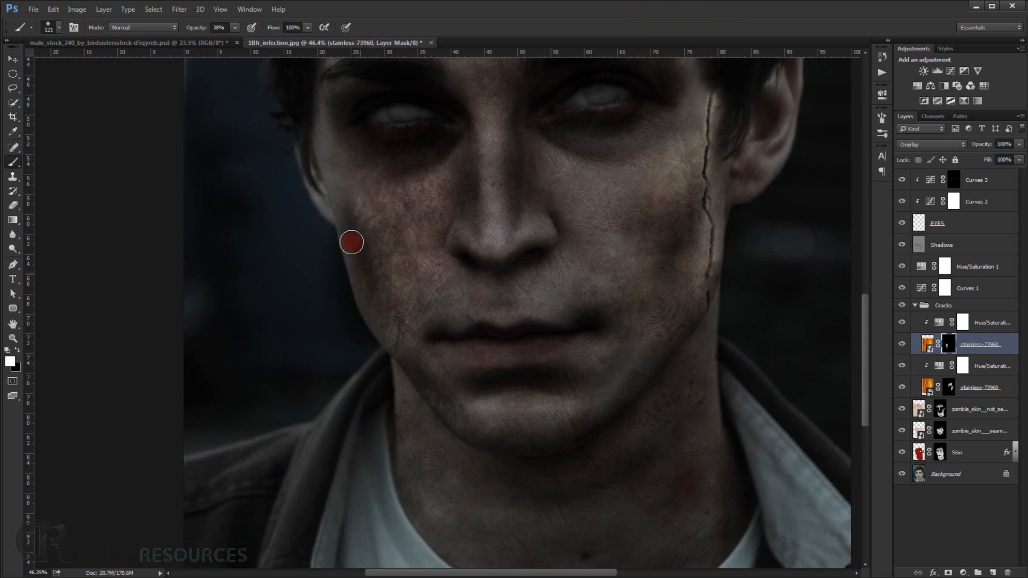
mouse_move(347, 202)
mouse_down()
mouse_move(325, 163)
mouse_move(337, 183)
mouse_move(317, 195)
mouse_move(377, 287)
mouse_up()
mouse_move(453, 318)
mouse_down()
mouse_move(451, 346)
mouse_move(490, 315)
mouse_up()
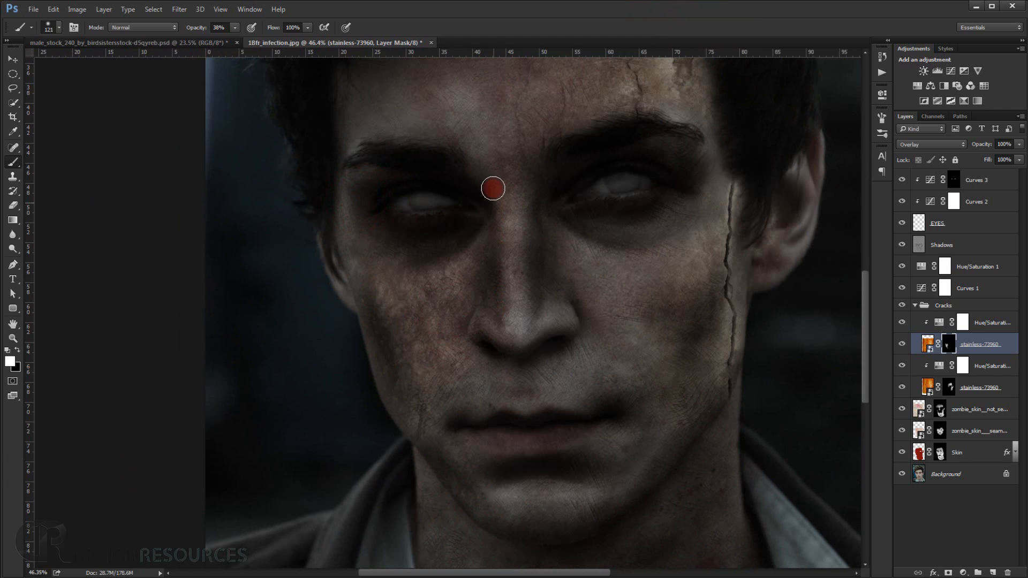
Reveal the bark texture across the left-hand and central forehead down to the nose bridge with a 156 px white brush.
drag(491, 184, 498, 289)
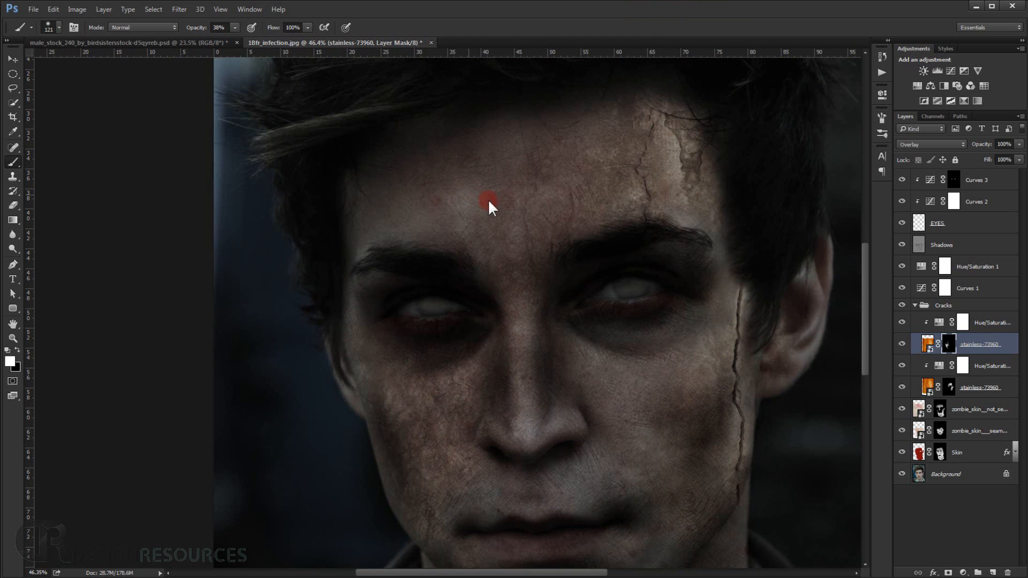
mouse_move(493, 208)
mouse_down()
mouse_move(520, 166)
mouse_move(501, 146)
mouse_move(557, 134)
mouse_move(440, 156)
mouse_move(438, 184)
mouse_move(470, 213)
mouse_move(426, 222)
mouse_move(424, 199)
mouse_move(368, 235)
mouse_move(367, 215)
mouse_move(409, 206)
mouse_move(355, 225)
mouse_move(354, 333)
mouse_move(380, 285)
mouse_move(366, 291)
mouse_move(391, 285)
mouse_move(375, 282)
mouse_move(396, 195)
mouse_up()
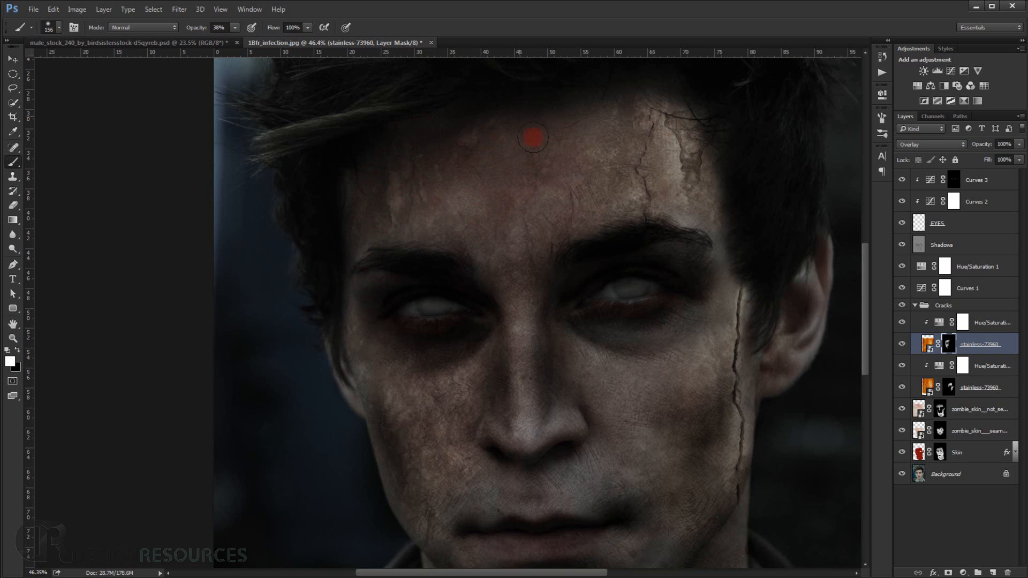
mouse_move(532, 137)
mouse_down()
mouse_move(594, 155)
mouse_move(514, 229)
mouse_up()
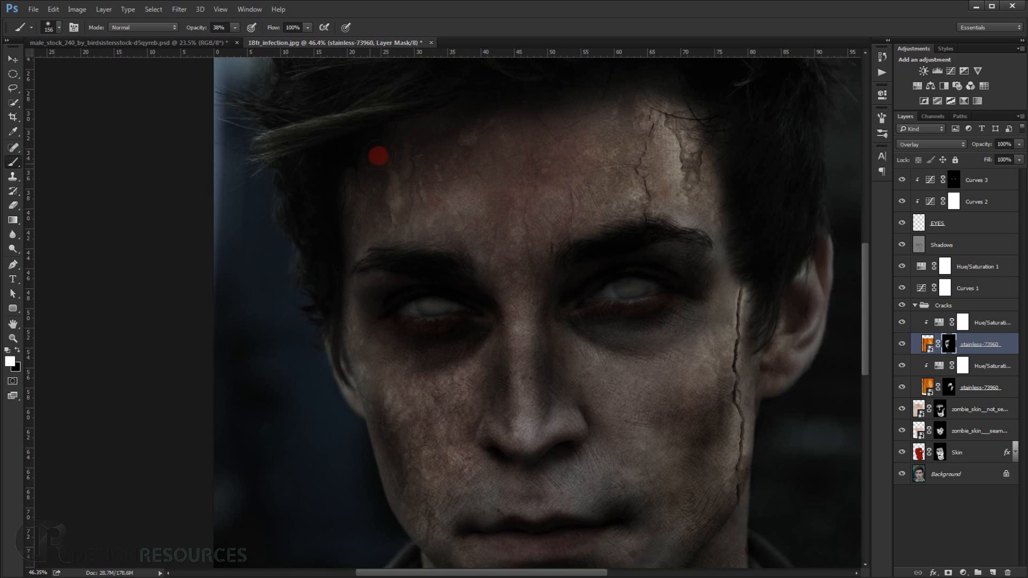
drag(516, 262, 528, 185)
scroll(512, 298, down, 5)
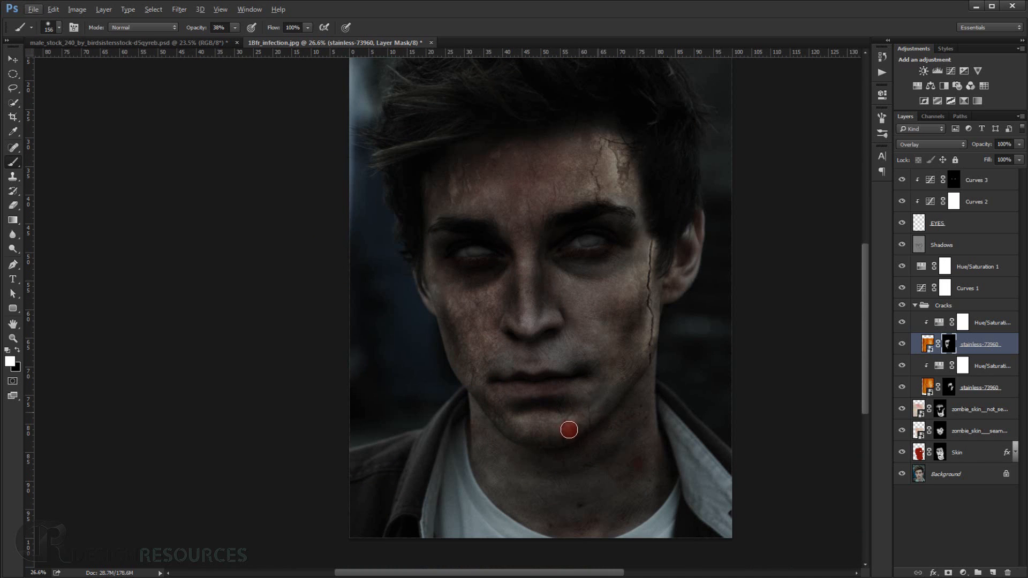
drag(590, 416, 584, 406)
Review the layers in the Cracks group, collapse the group and add a white layer mask to it.
scroll(577, 416, down, 1)
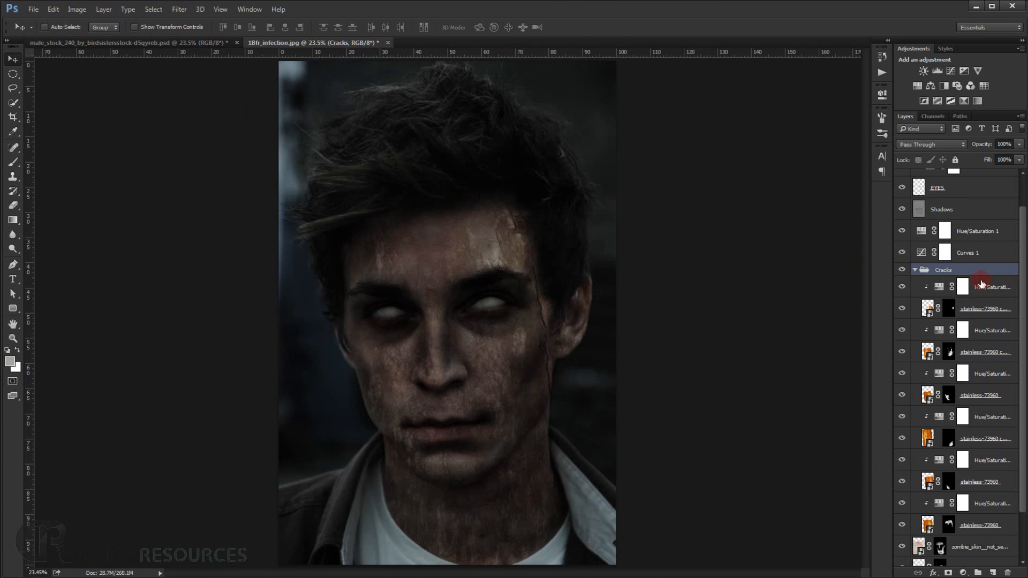
scroll(1005, 310, down, 3)
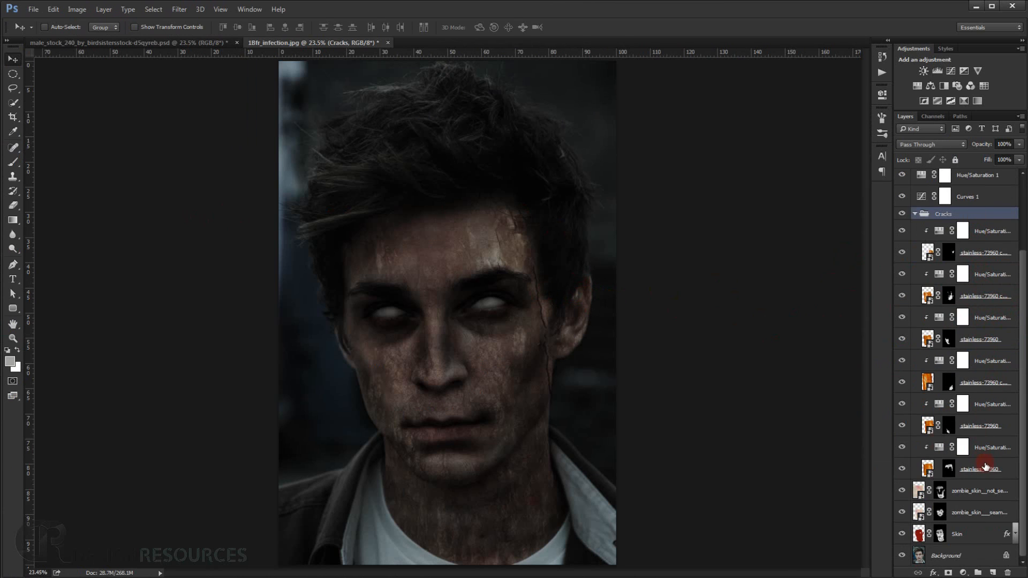
right_click(547, 350)
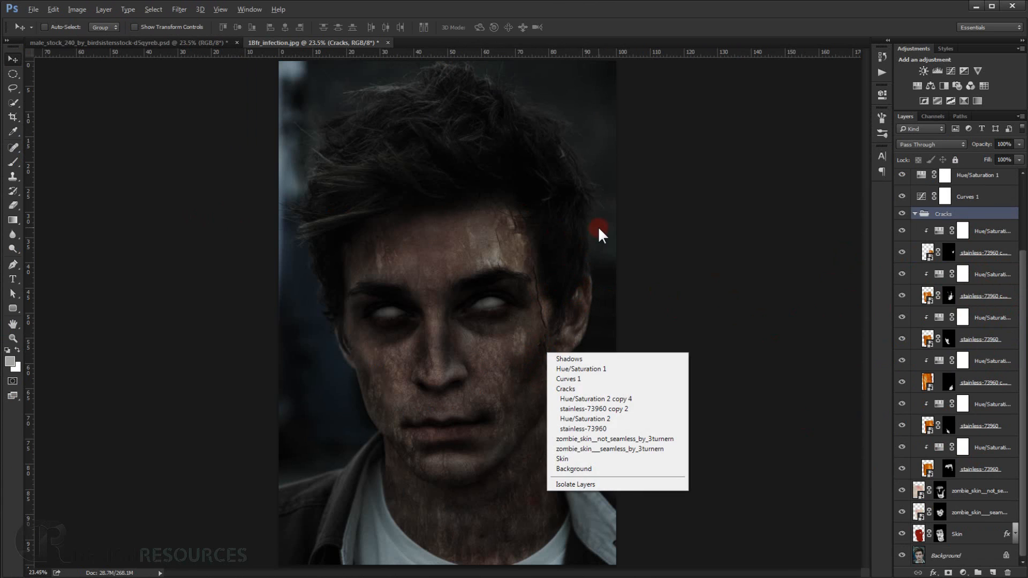
click(615, 339)
scroll(614, 339, up, 5)
scroll(554, 358, down, 2)
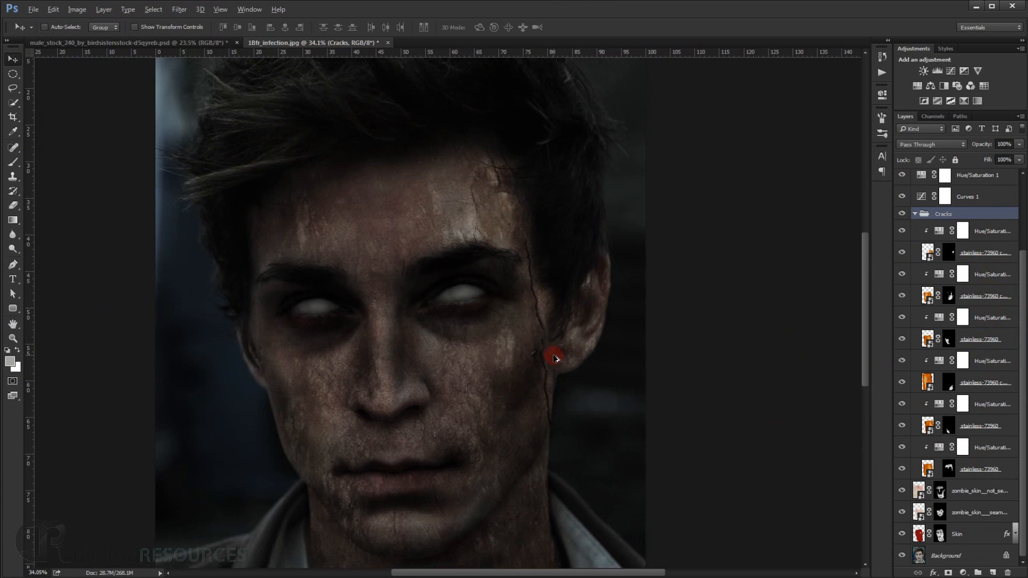
click(914, 214)
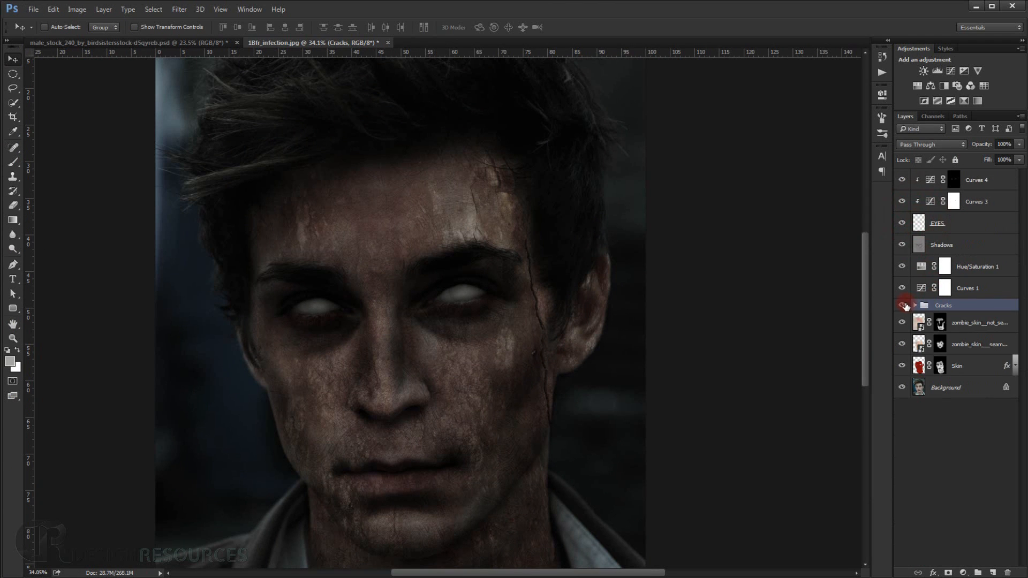
click(948, 573)
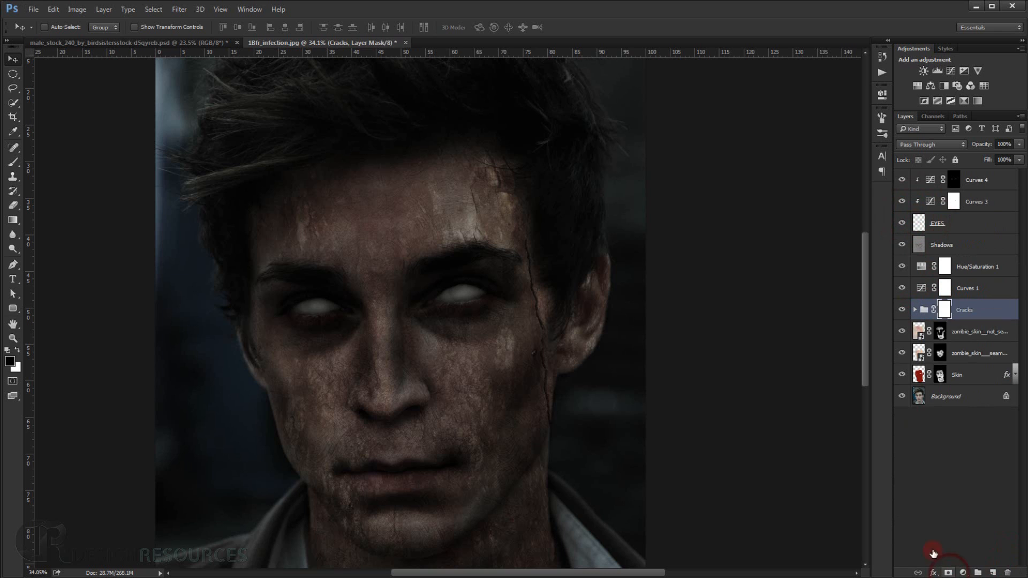
Paint black on the Cracks group mask with a 144 px brush at 26% opacity to soften the texture around the ear.
click(518, 343)
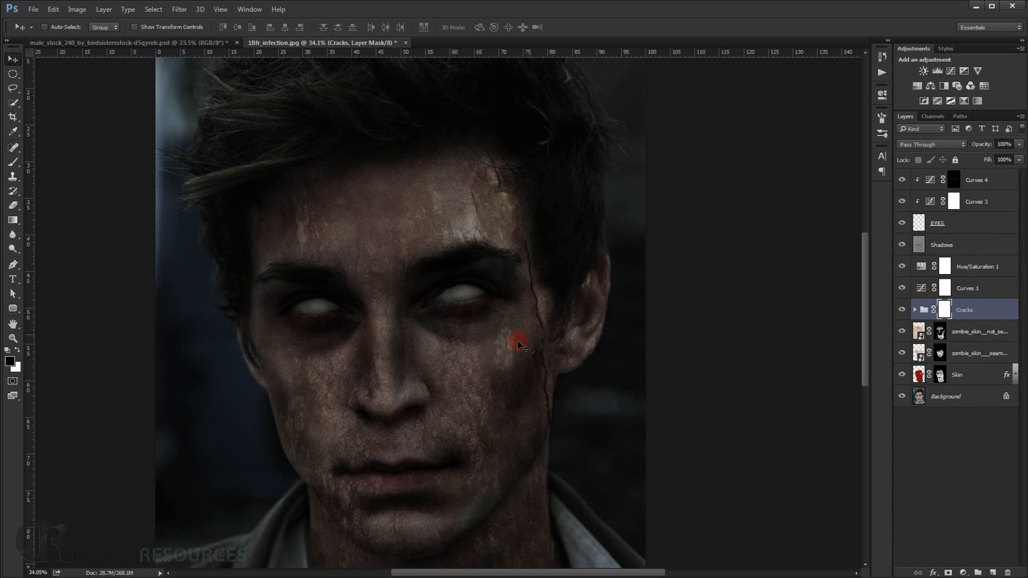
click(15, 161)
scroll(616, 346, up, 7)
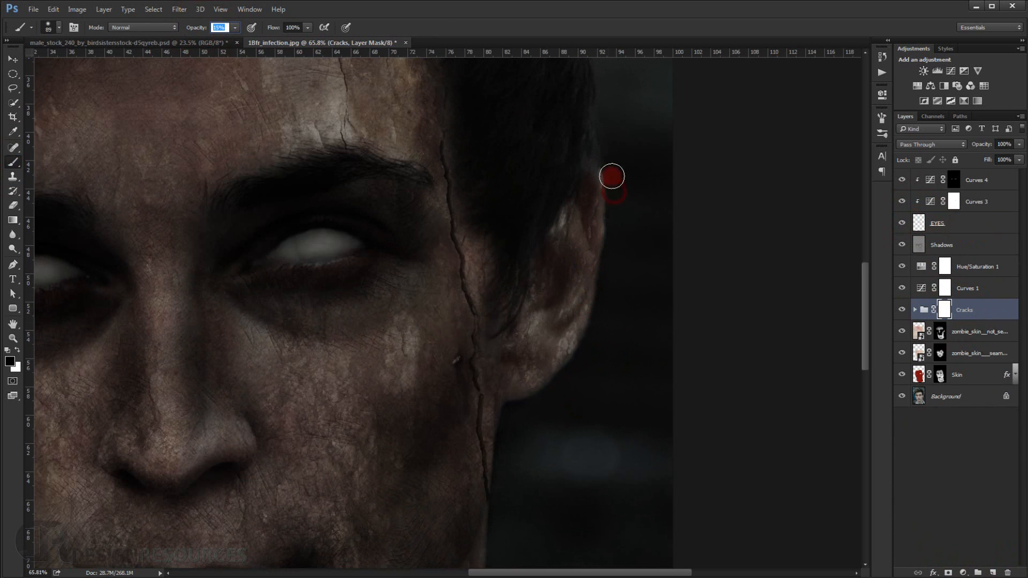
mouse_move(608, 266)
mouse_down()
mouse_move(599, 312)
mouse_move(615, 272)
mouse_move(580, 353)
mouse_move(589, 356)
mouse_up()
drag(196, 29, 202, 30)
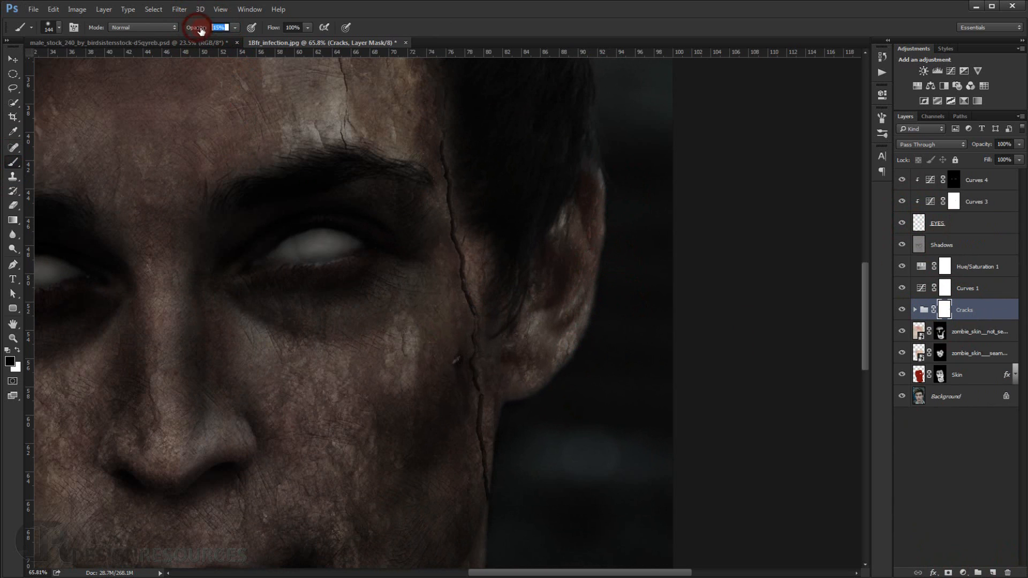
drag(635, 193, 595, 340)
mouse_move(591, 355)
mouse_down()
mouse_move(537, 417)
mouse_move(516, 420)
mouse_move(518, 487)
mouse_move(546, 289)
mouse_move(546, 341)
mouse_move(540, 309)
mouse_up()
drag(551, 364, 553, 411)
drag(528, 316, 640, 496)
Soften the crack texture along the left-hand cheek edge and jawline by painting black on the Cracks group mask at 26% opacity.
scroll(530, 387, down, 6)
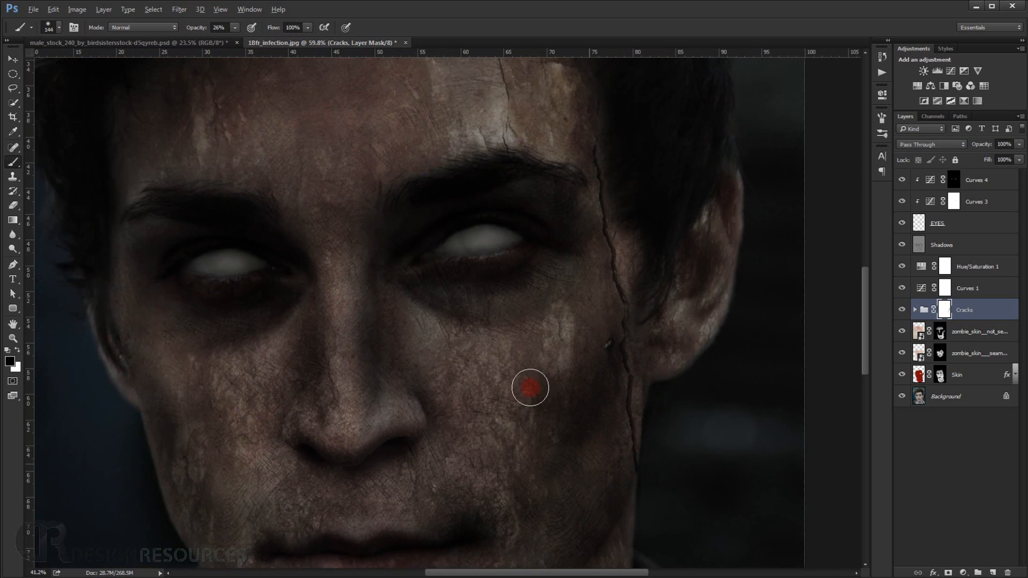
drag(432, 396, 540, 265)
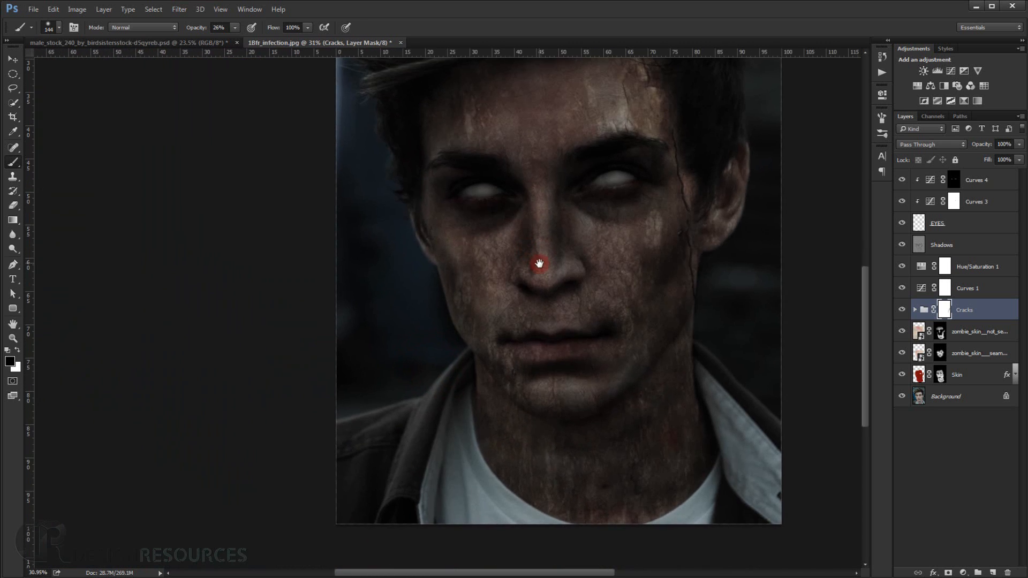
scroll(595, 305, up, 1)
scroll(594, 305, up, 4)
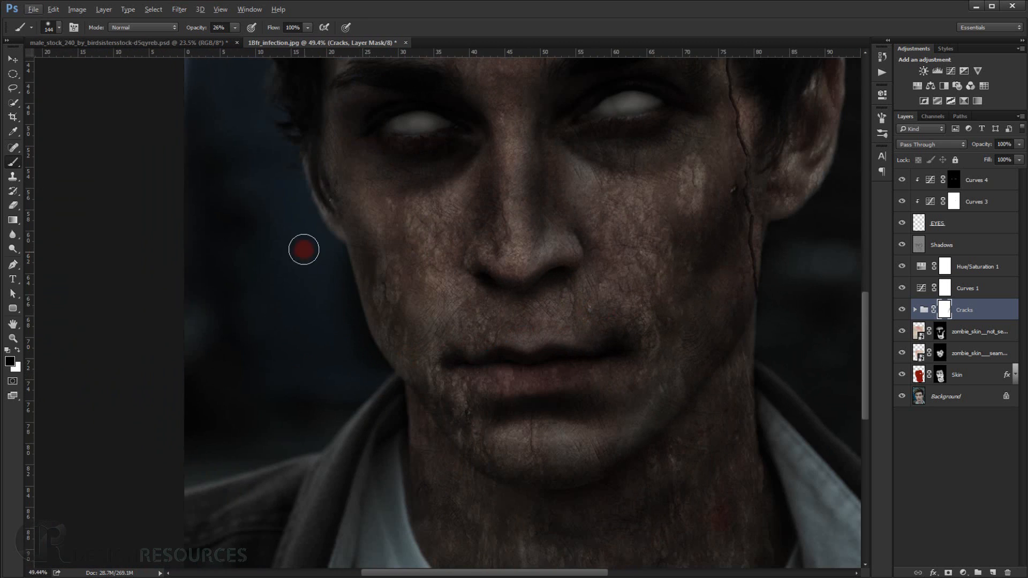
mouse_move(324, 246)
mouse_down()
mouse_move(371, 399)
mouse_move(392, 432)
mouse_move(378, 465)
mouse_move(415, 485)
mouse_up()
drag(381, 470, 294, 416)
mouse_move(487, 328)
mouse_down()
mouse_move(477, 335)
mouse_move(503, 335)
mouse_move(449, 335)
mouse_up()
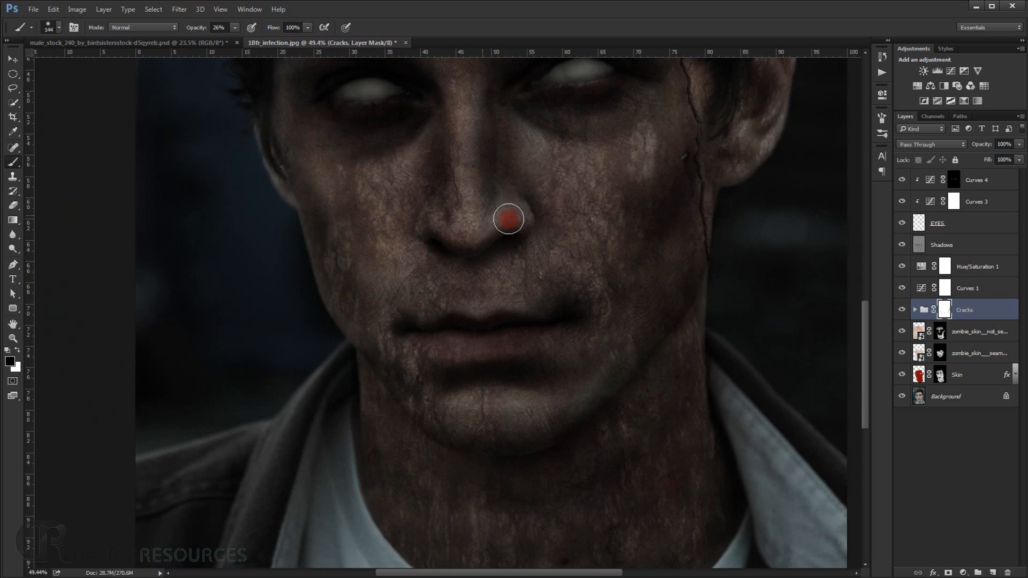
Soften the crack texture beneath the nose by painting black on the Cracks group mask with a 59 px brush at 26% opacity.
drag(479, 250, 440, 250)
drag(513, 243, 492, 247)
scroll(509, 252, down, 3)
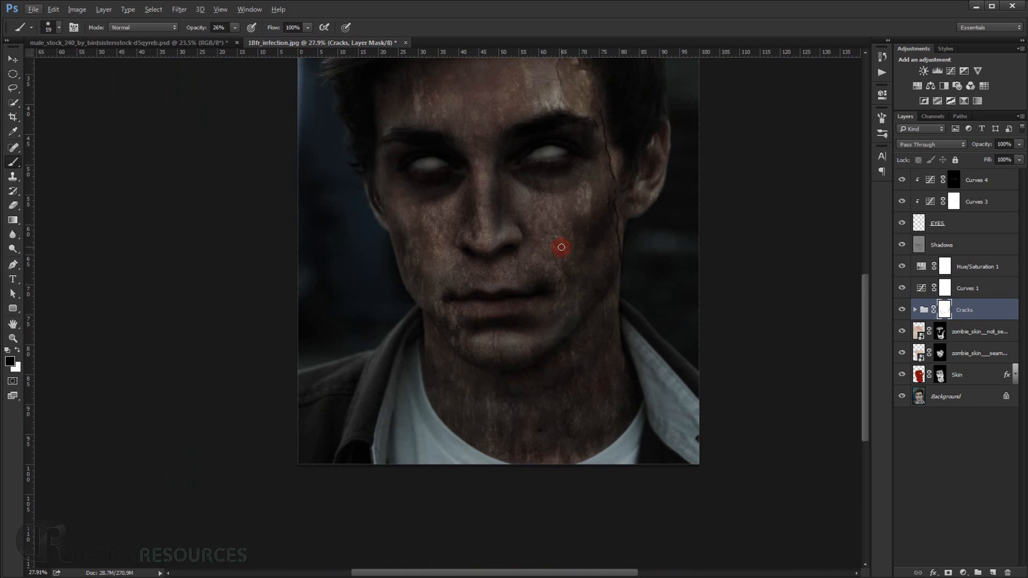
scroll(561, 246, down, 1)
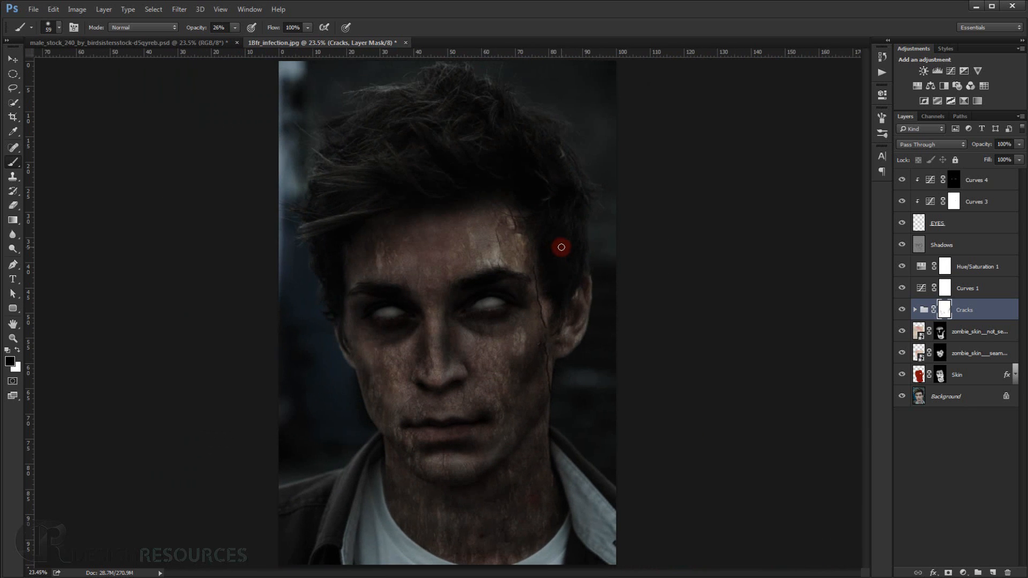
scroll(491, 294, up, 5)
scroll(485, 297, down, 3)
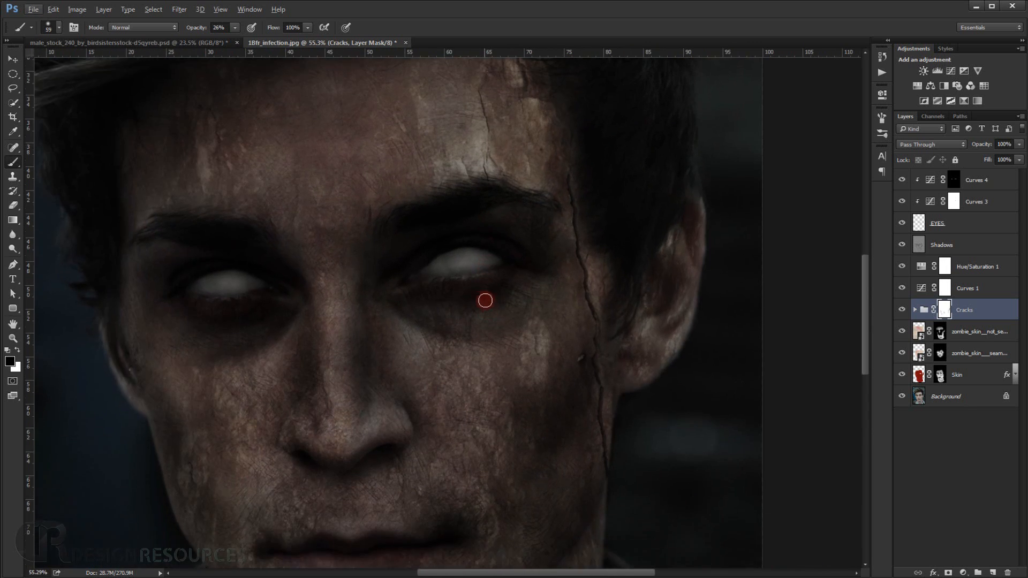
scroll(493, 295, down, 5)
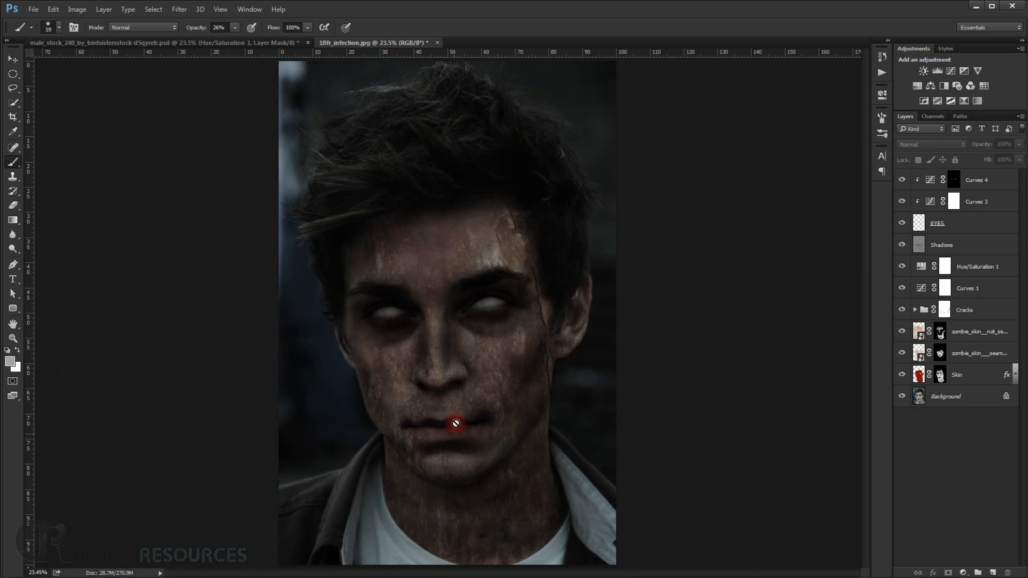
Add a new layer above Curves 4 and name it Blood.
click(1010, 181)
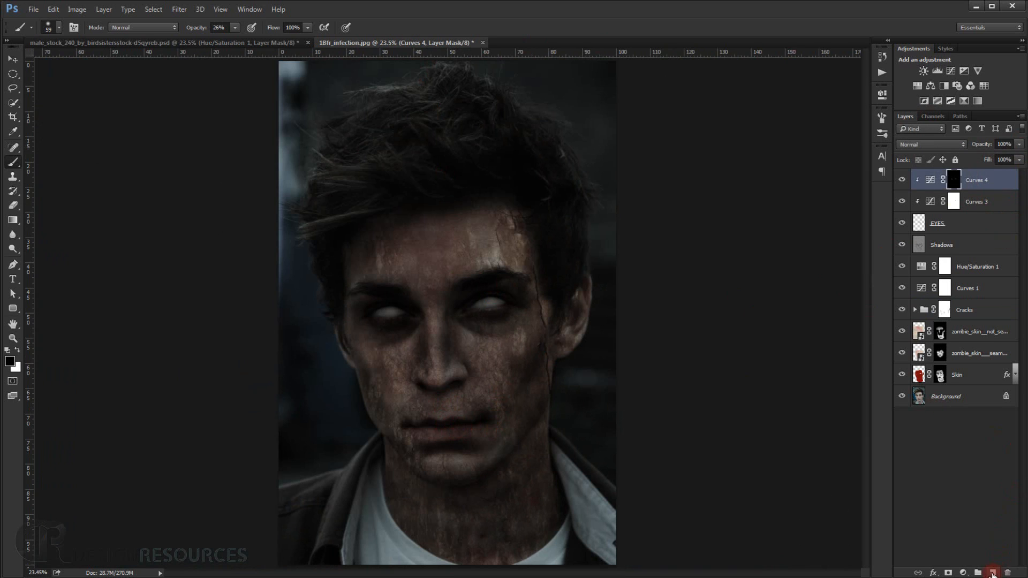
click(992, 573)
double_click(940, 181)
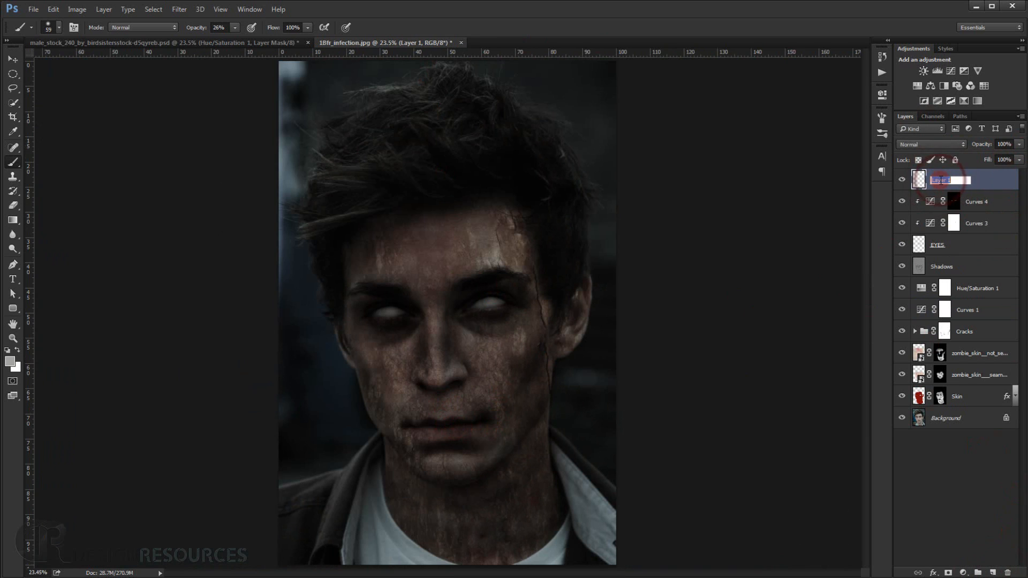
text(Blood)
key(Return)
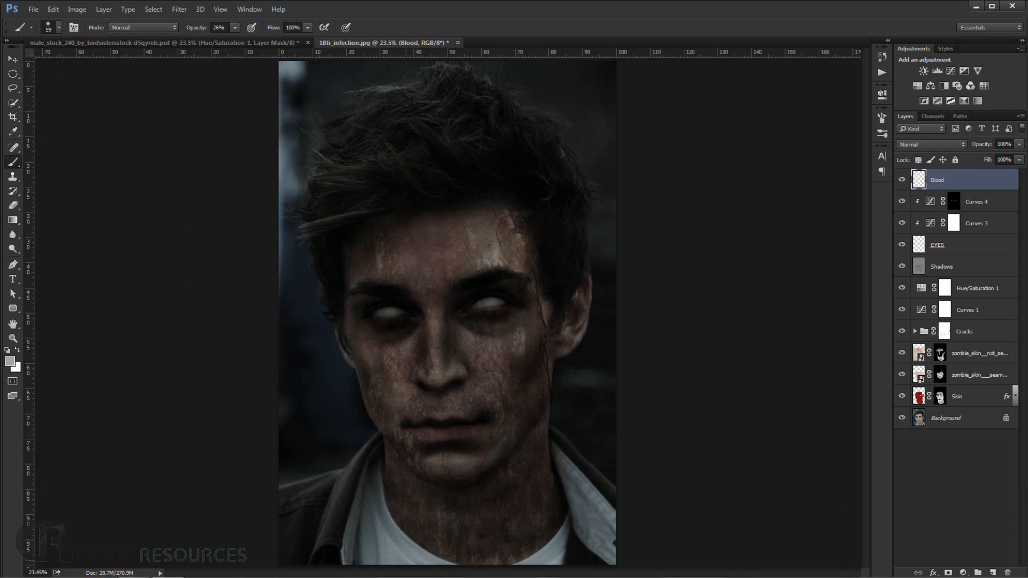
Place Color_icon_red.svg.png from the Zombie TUT folder into the portrait and resize it to fit the image's upper-left corner.
click(137, 577)
click(315, 93)
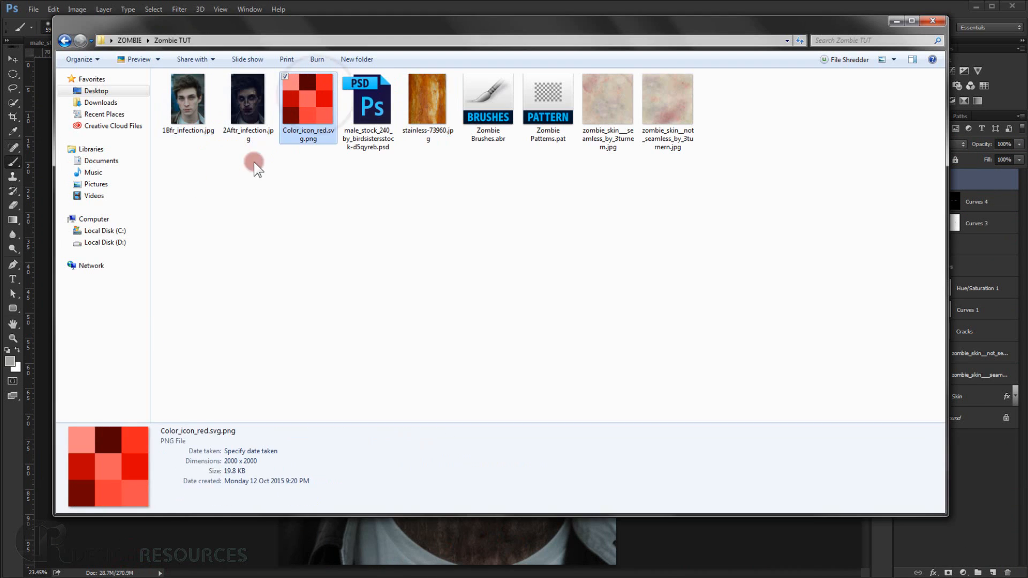
drag(298, 129, 513, 544)
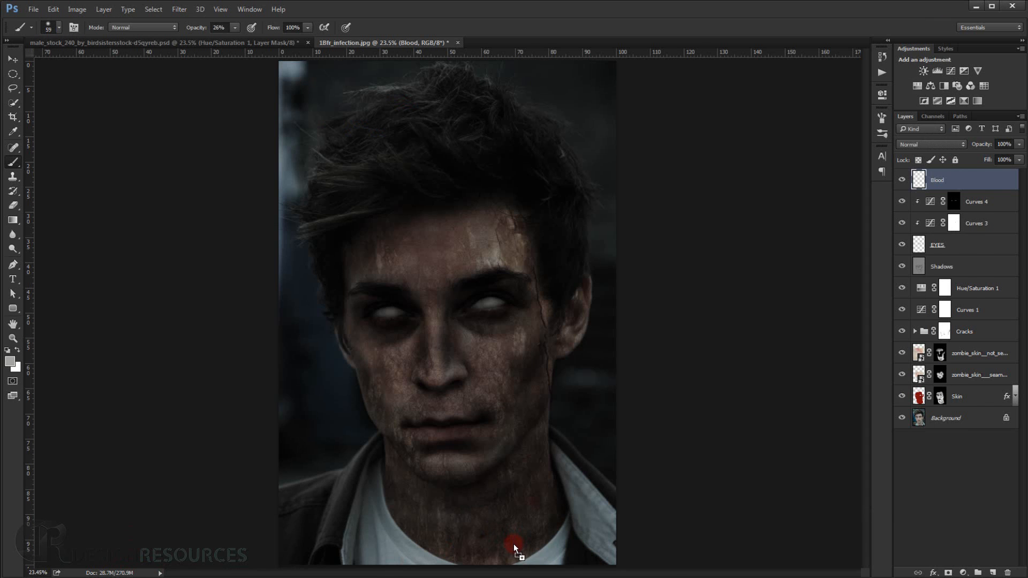
drag(616, 480, 410, 312)
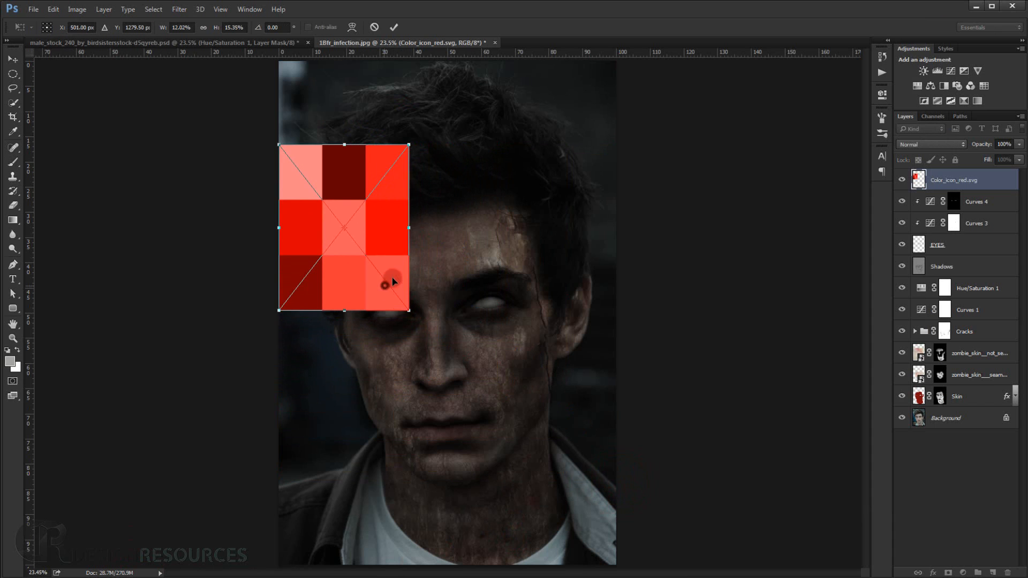
drag(392, 278, 418, 195)
key(b)
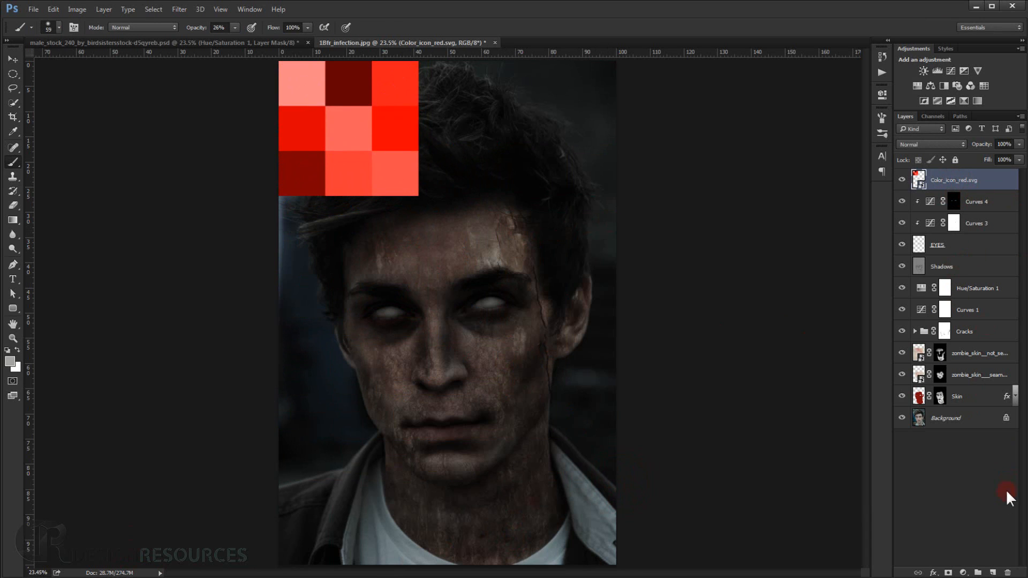
Create a new layer directly beneath the Color_icon_red.svg layer and name it Blood.
click(992, 572)
drag(982, 172, 977, 212)
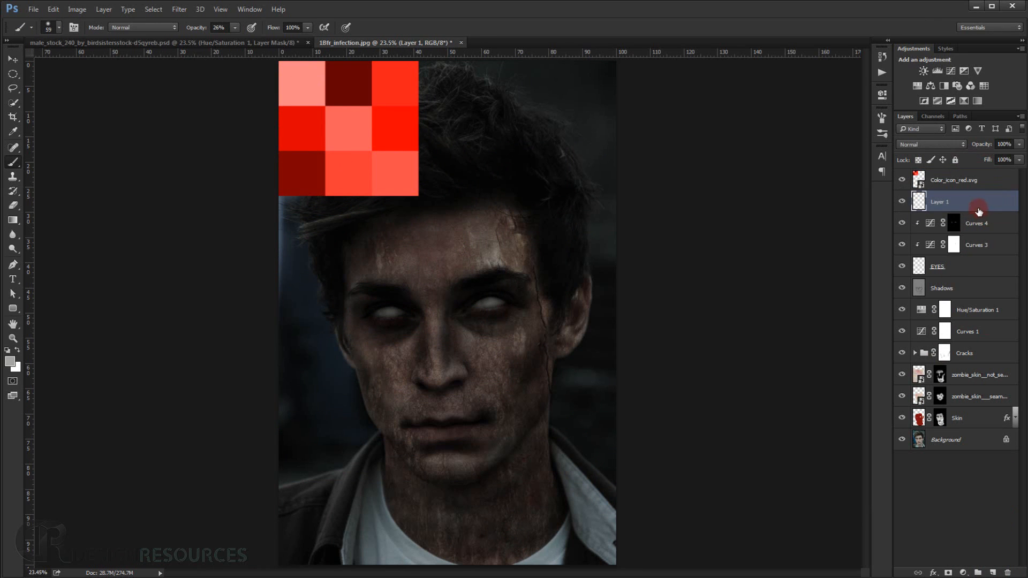
double_click(948, 202)
text(Blood)
key(Return)
Choose the 1878 px splatter brush for painting on the Blood layer.
right_click(476, 225)
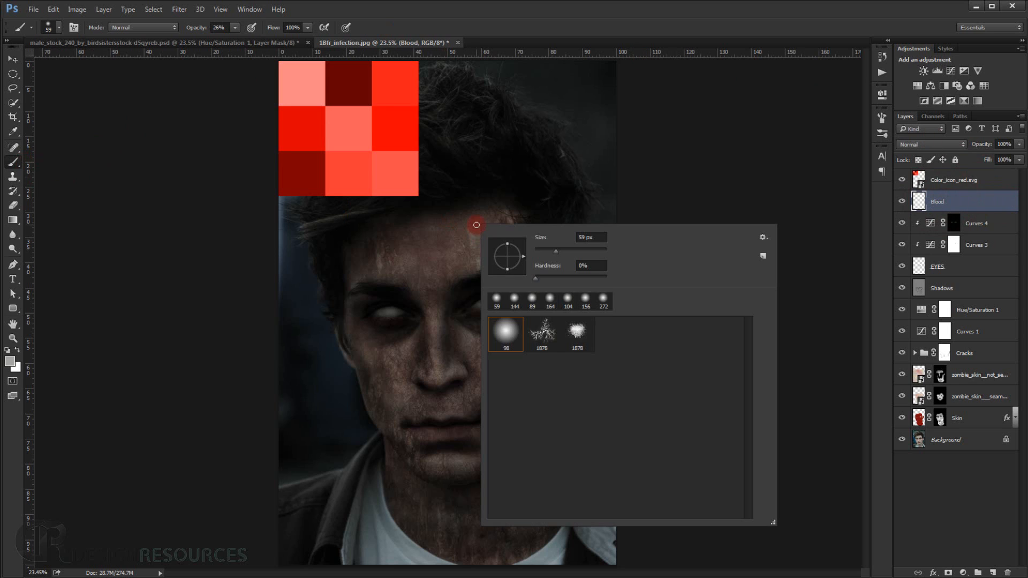
click(580, 342)
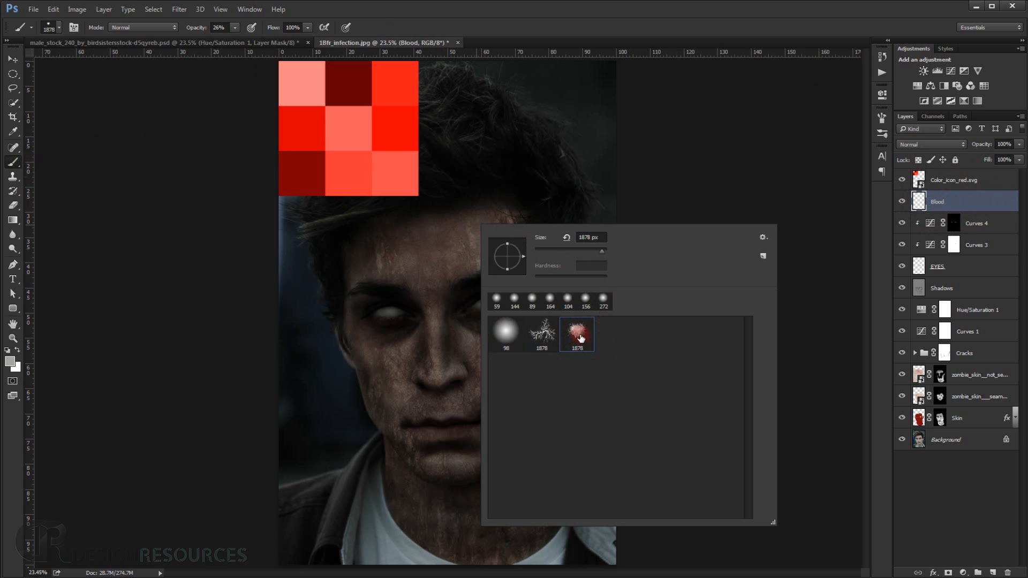
click(597, 21)
scroll(447, 416, up, 4)
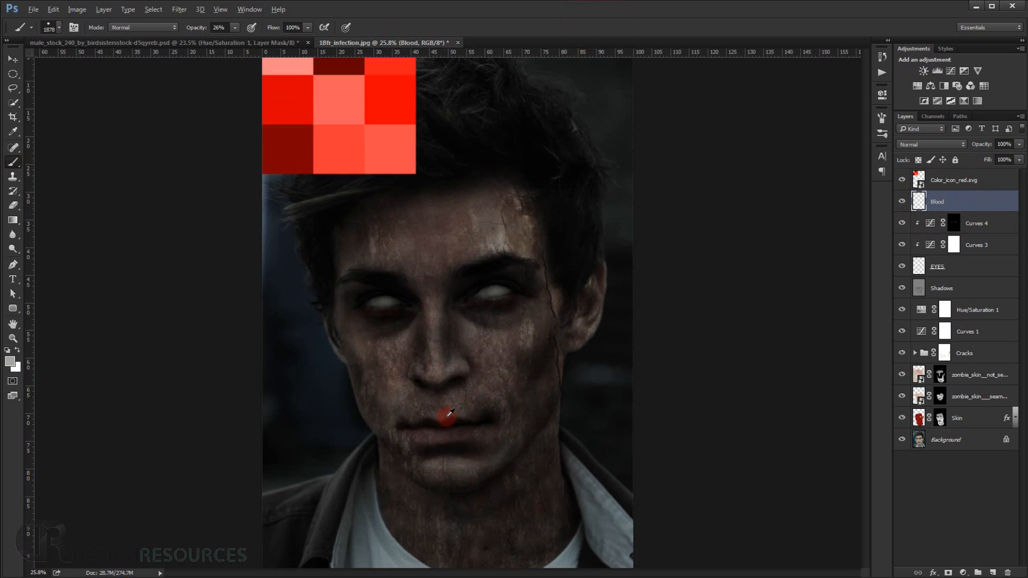
drag(408, 339, 429, 369)
scroll(429, 369, down, 3)
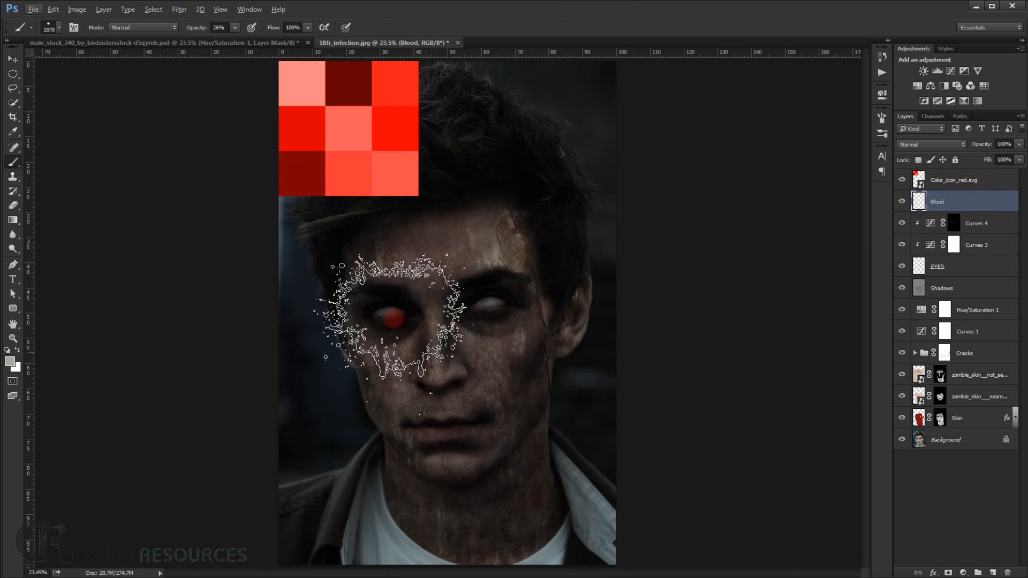
Sample the darkest red swatch as the foreground colour and stamp one splatter over the mouth at 100% brush opacity.
alt+click(316, 163)
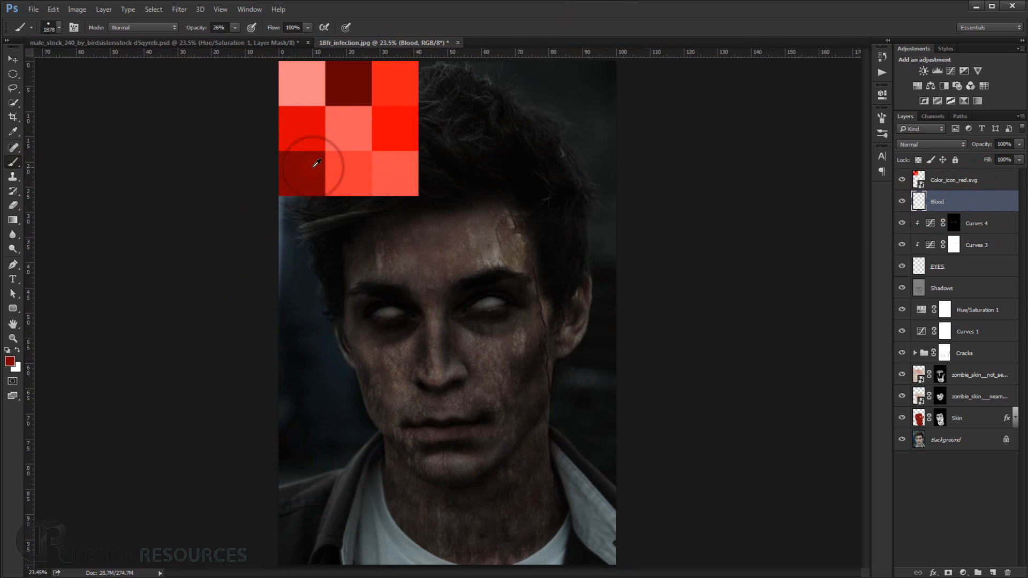
alt+click(356, 79)
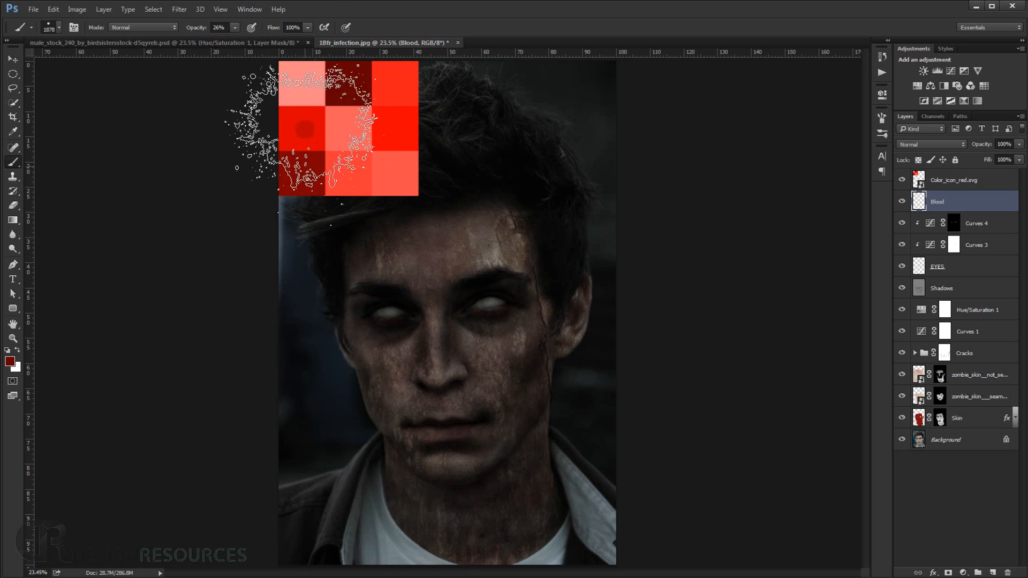
drag(197, 27, 301, 26)
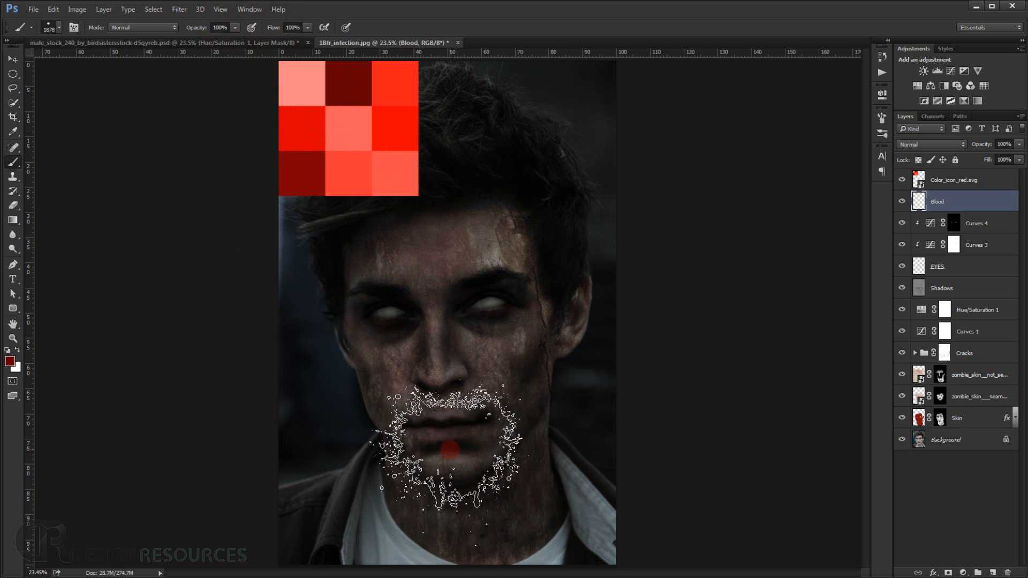
click(449, 447)
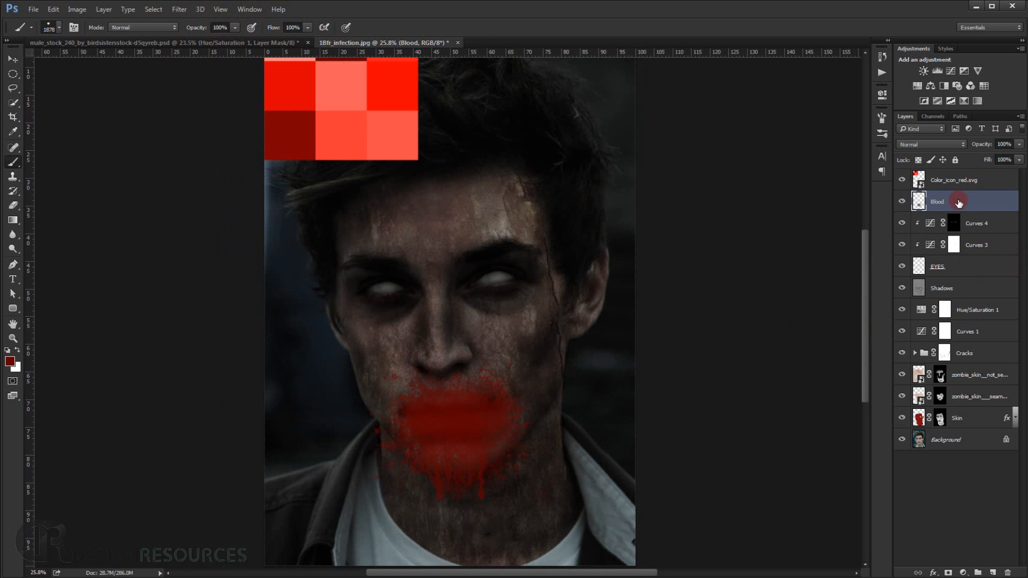
Scale the blood splatter down to about 75% with Free Transform and move it over the lips.
key(ctrl+t)
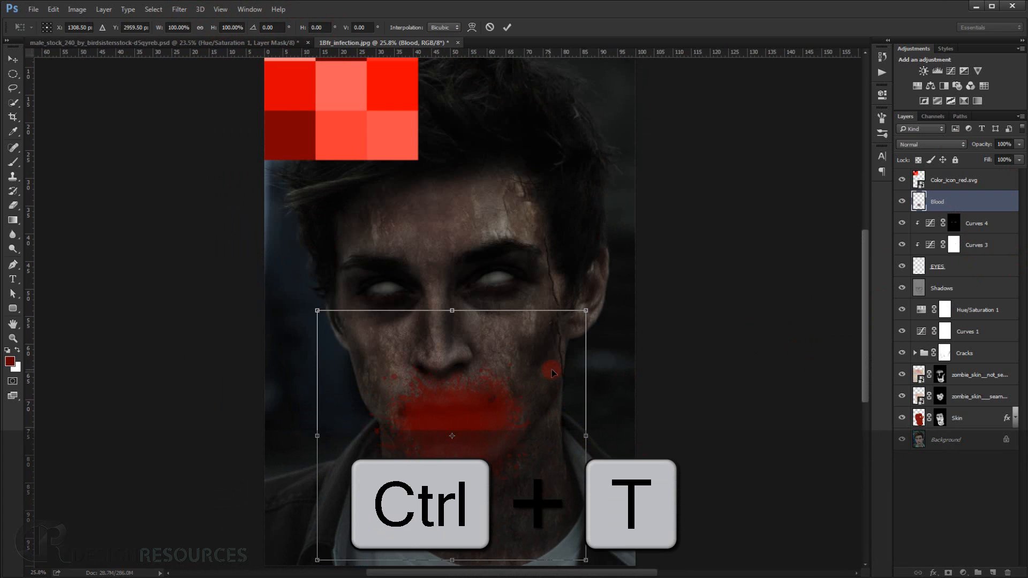
drag(588, 310, 554, 342)
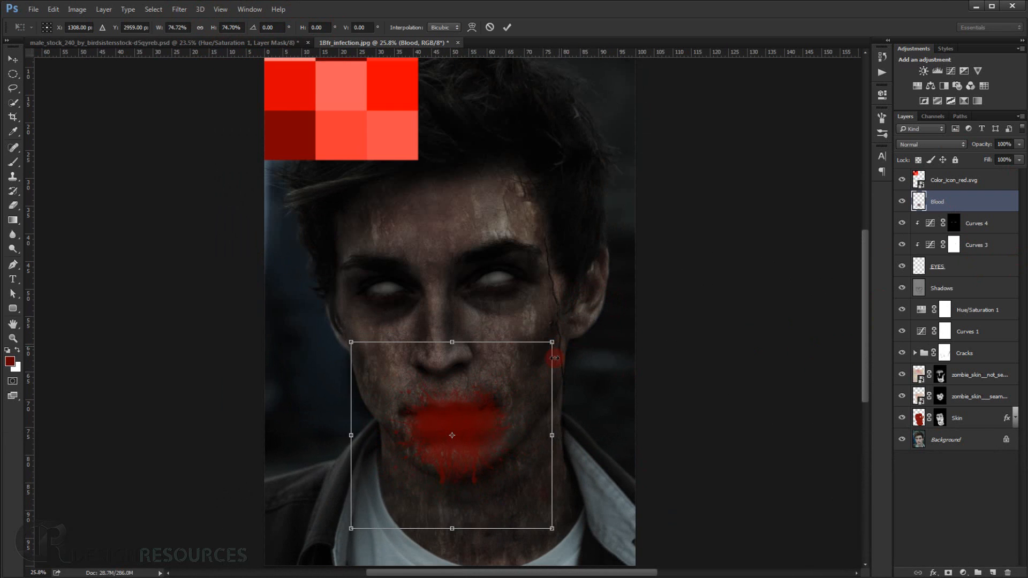
mouse_move(496, 441)
mouse_down()
mouse_move(490, 424)
mouse_move(489, 434)
mouse_up()
scroll(489, 434, up, 1)
scroll(482, 444, up, 4)
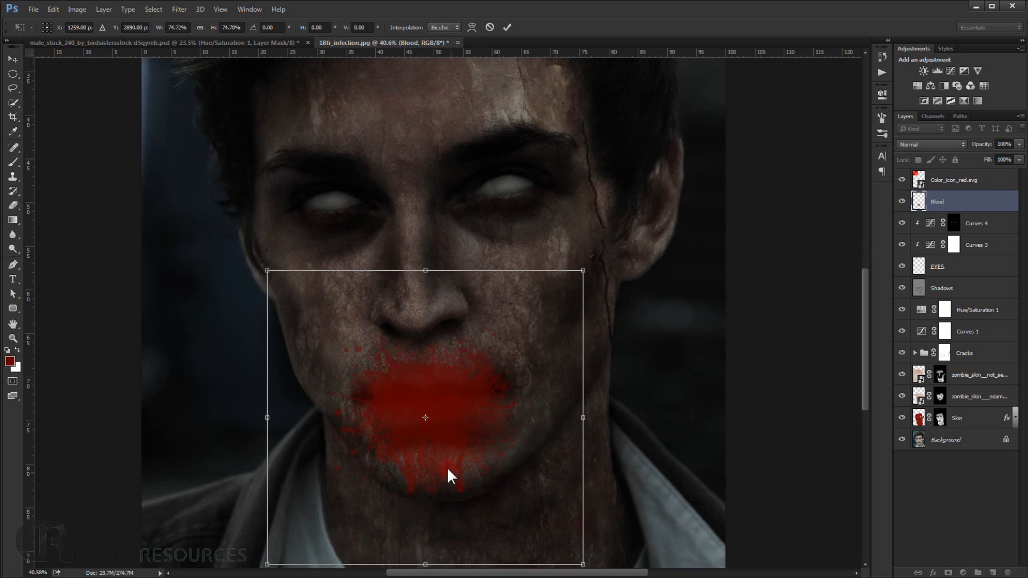
Rotate the blood splatter to about -7° to follow the mouth's tilt, fine-tune its position and apply the transform.
drag(617, 557, 624, 539)
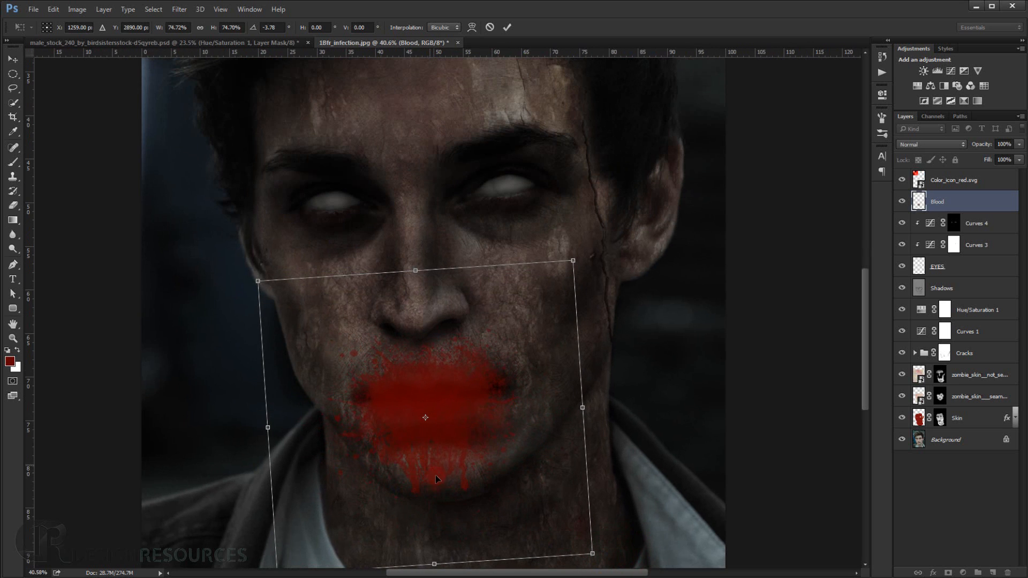
drag(442, 451, 444, 450)
drag(696, 505, 711, 486)
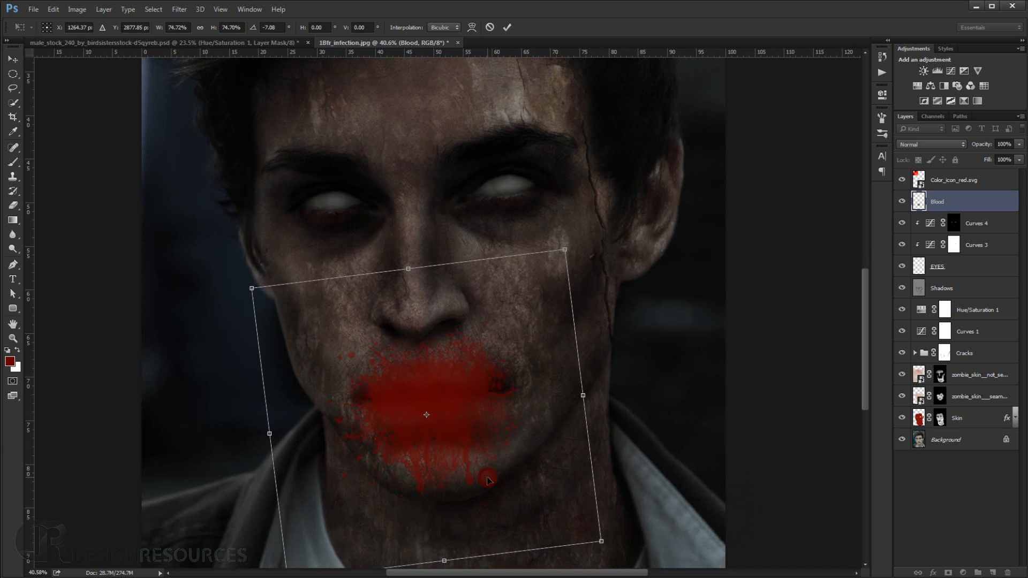
drag(487, 482, 488, 479)
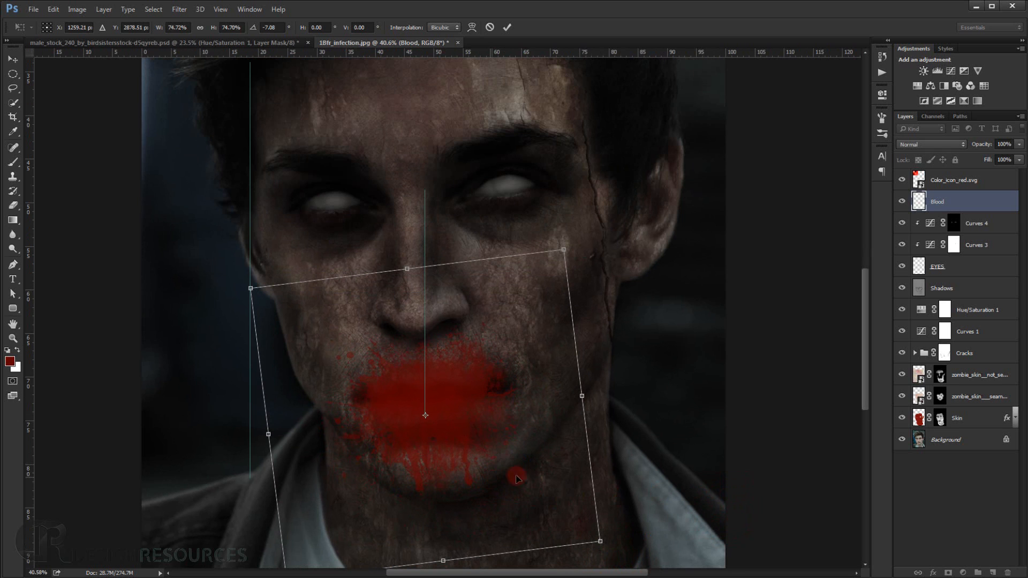
key(Return)
key(b)
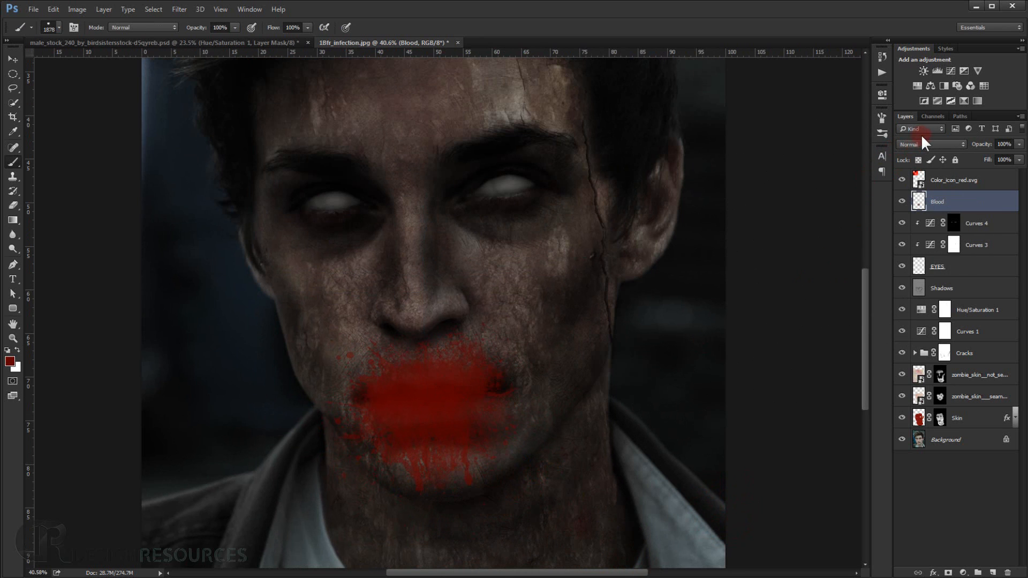
Set the Blood layer's blend mode to Multiply.
click(926, 143)
click(923, 178)
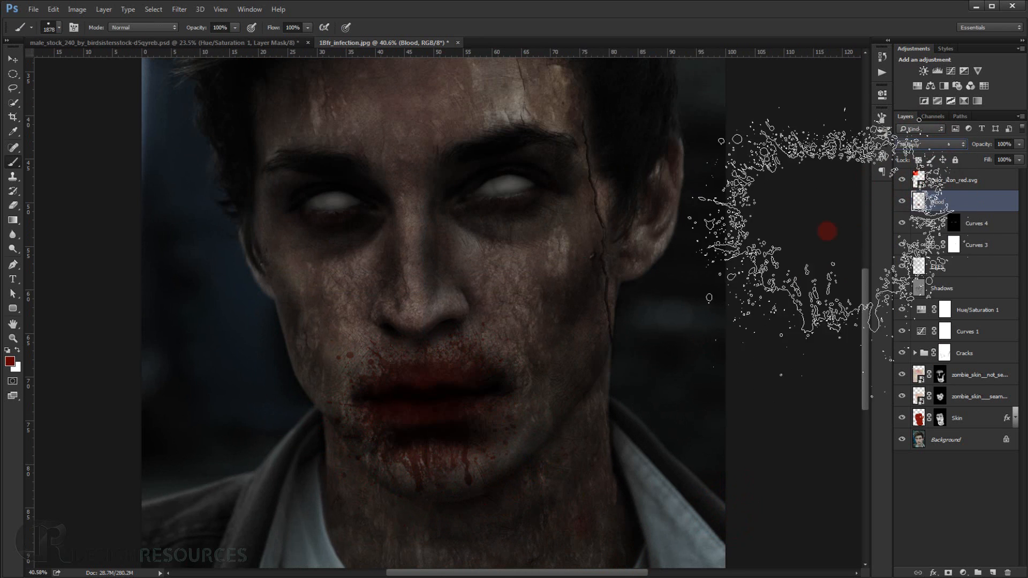
scroll(487, 417, up, 3)
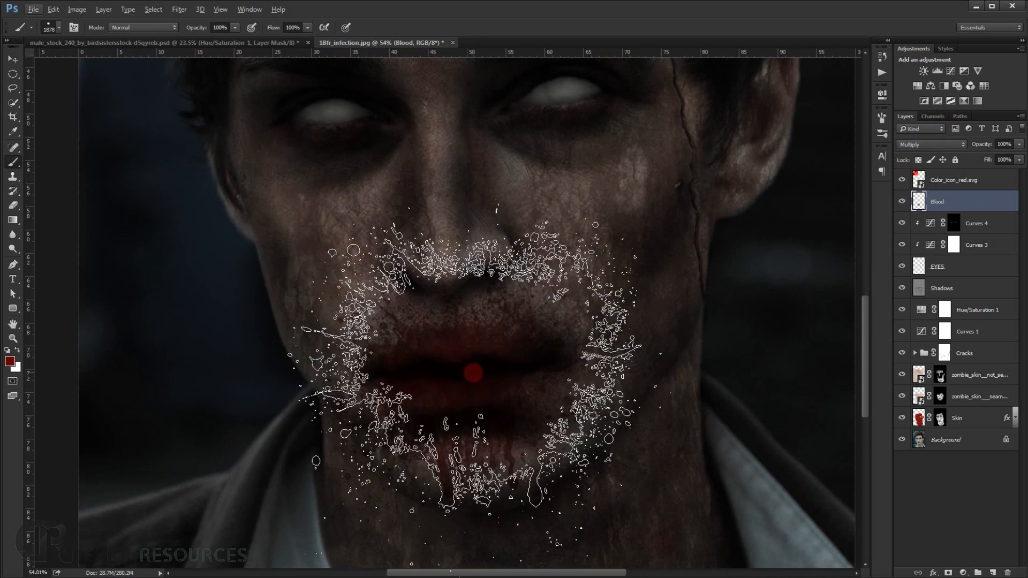
Choose the soft round 98 px brush, lower its opacity to 31% and add a white layer mask to the Blood layer.
right_click(309, 181)
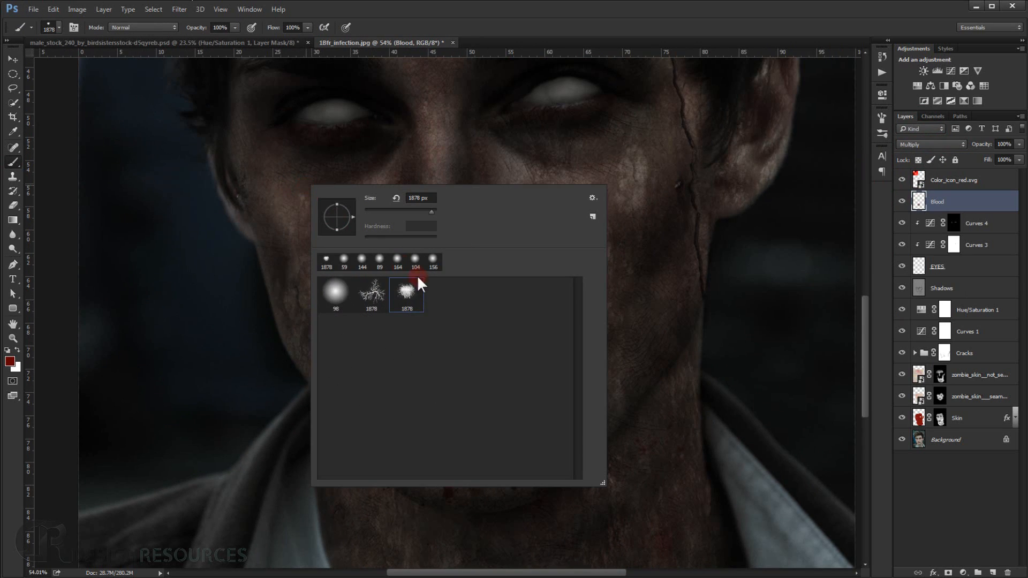
click(335, 294)
click(489, 24)
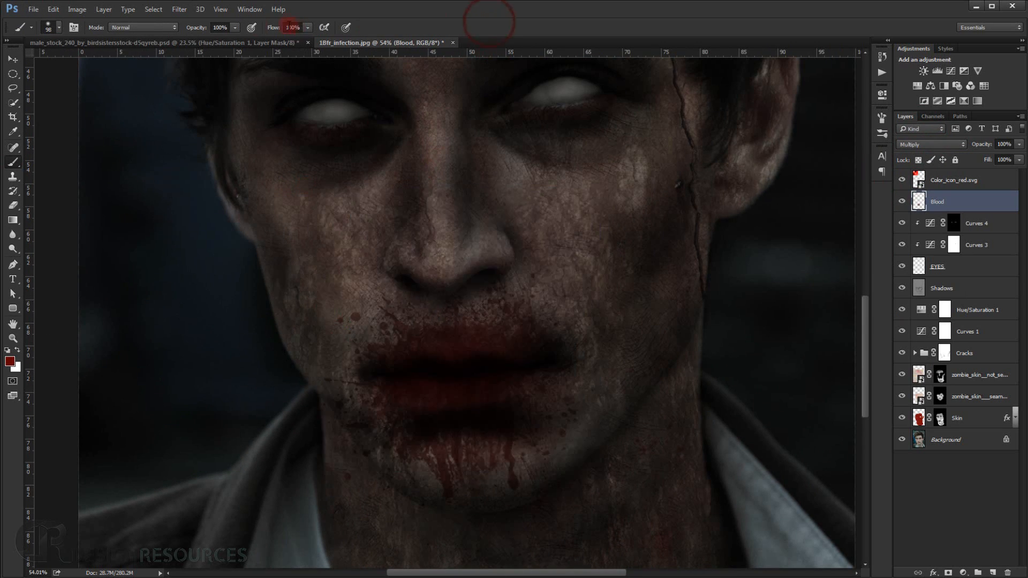
drag(201, 31, 172, 34)
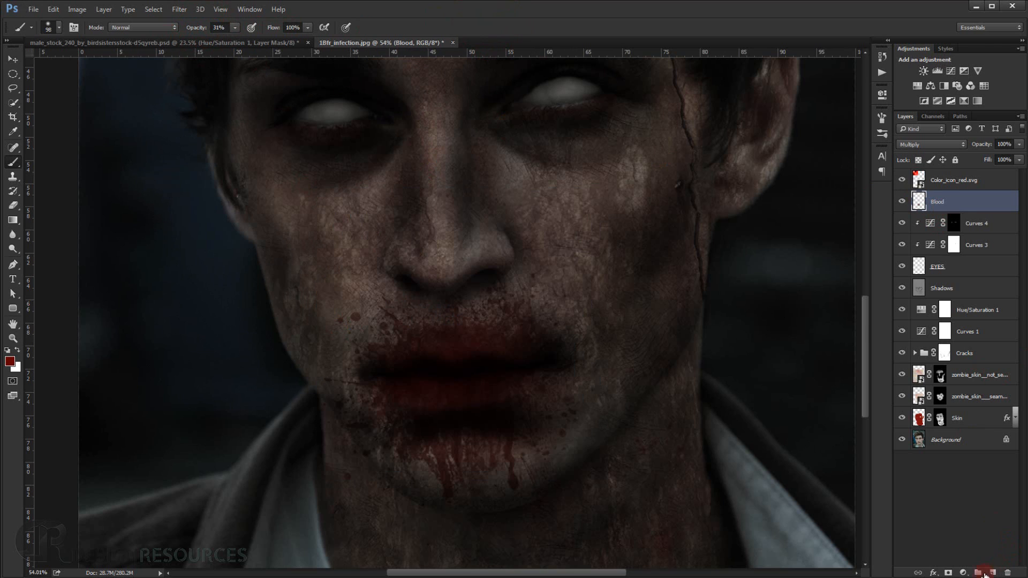
click(948, 572)
Paint black at 31% opacity on the Blood layer's mask to fade the splatter above the upper lip.
drag(381, 353, 395, 357)
mouse_move(503, 322)
mouse_down()
mouse_move(512, 322)
mouse_move(415, 335)
mouse_move(458, 330)
mouse_up()
drag(458, 330, 442, 329)
mouse_move(502, 311)
mouse_down()
mouse_move(535, 313)
mouse_move(513, 333)
mouse_move(560, 346)
mouse_move(486, 349)
mouse_up()
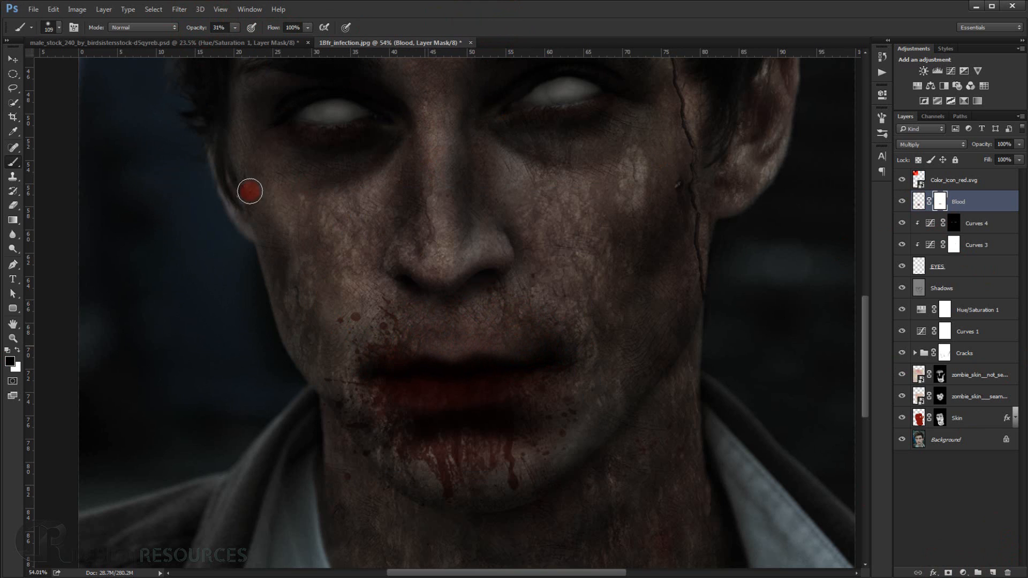
drag(439, 341, 447, 340)
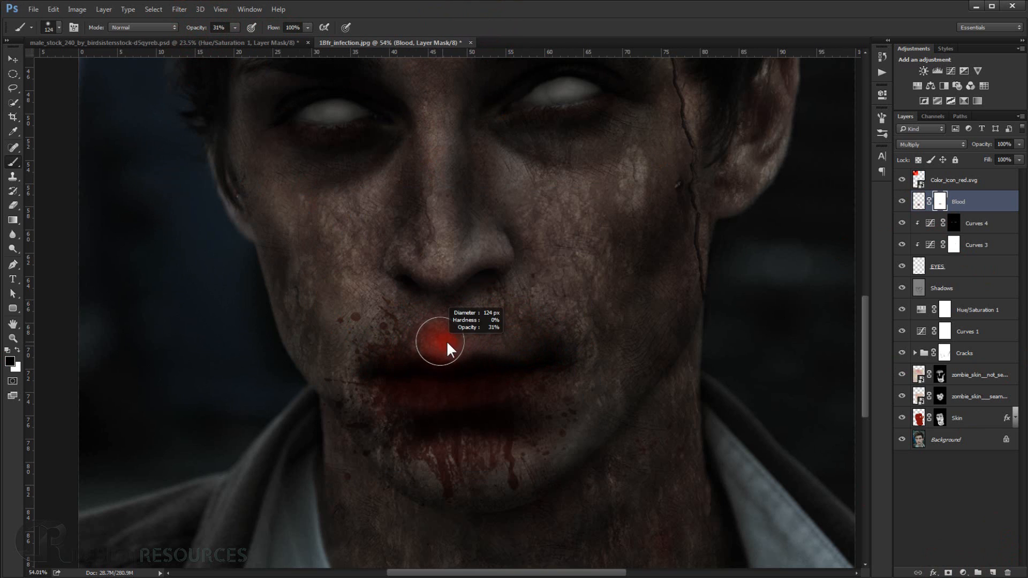
mouse_move(533, 319)
mouse_down()
mouse_move(376, 328)
mouse_move(397, 312)
mouse_move(409, 325)
mouse_move(404, 348)
mouse_move(373, 344)
mouse_move(370, 329)
mouse_move(369, 317)
mouse_move(372, 337)
mouse_move(496, 337)
mouse_move(450, 332)
mouse_move(511, 306)
mouse_up()
Raise the brush opacity to 45% and mask out the remaining Blood splatter between the nose and upper lip.
drag(202, 29, 210, 29)
mouse_move(580, 278)
mouse_down()
mouse_move(565, 325)
mouse_move(500, 339)
mouse_move(508, 344)
mouse_move(366, 351)
mouse_move(461, 326)
mouse_move(427, 350)
mouse_move(441, 359)
mouse_move(475, 335)
mouse_up()
scroll(474, 335, up, 5)
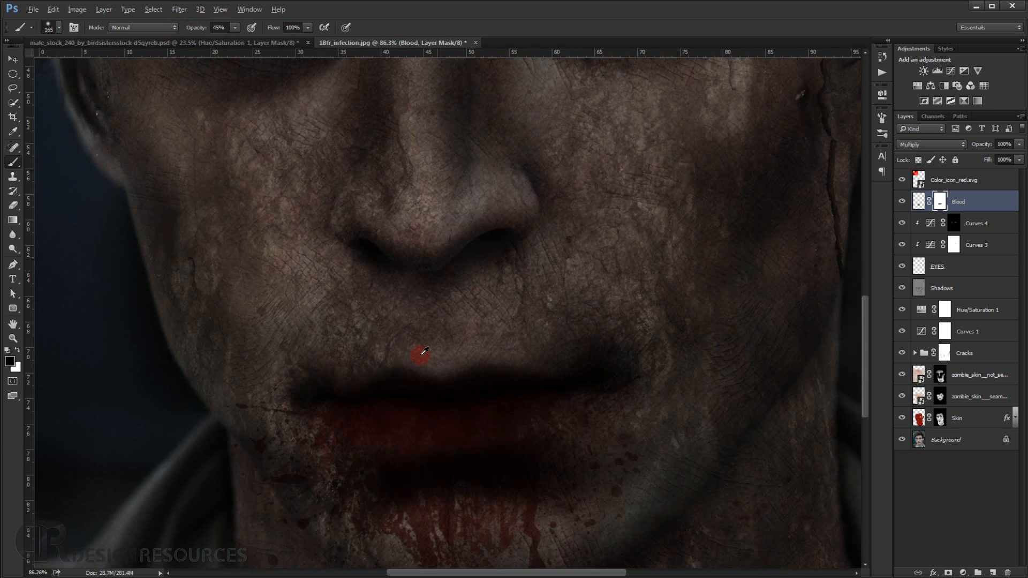
mouse_move(277, 296)
mouse_down()
mouse_move(605, 332)
mouse_move(458, 353)
mouse_move(281, 348)
mouse_move(314, 362)
mouse_up()
scroll(344, 362, down, 5)
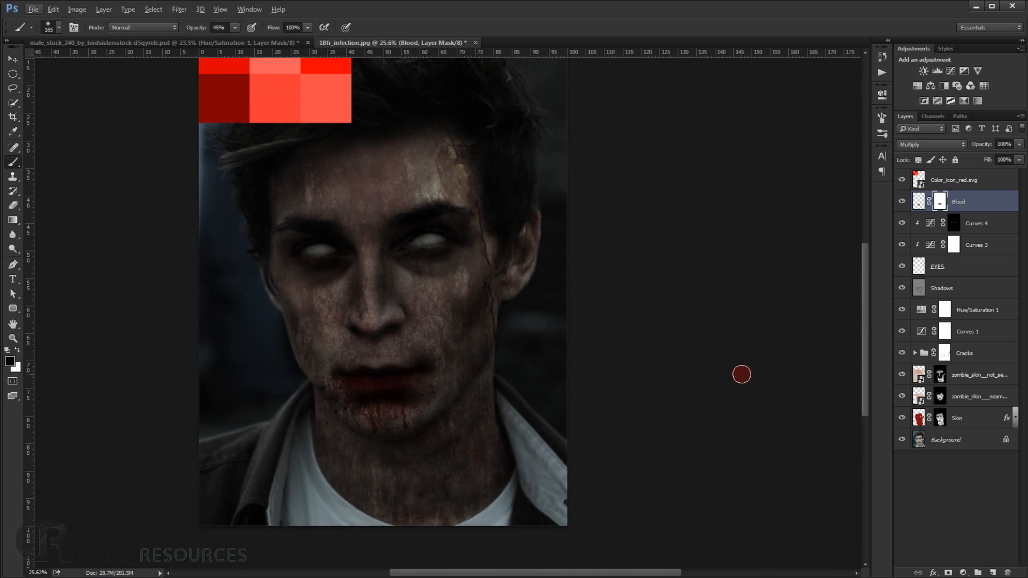
key(ctrl+0)
Add a new layer above the Blood layer and name it Blood2.
scroll(529, 380, up, 7)
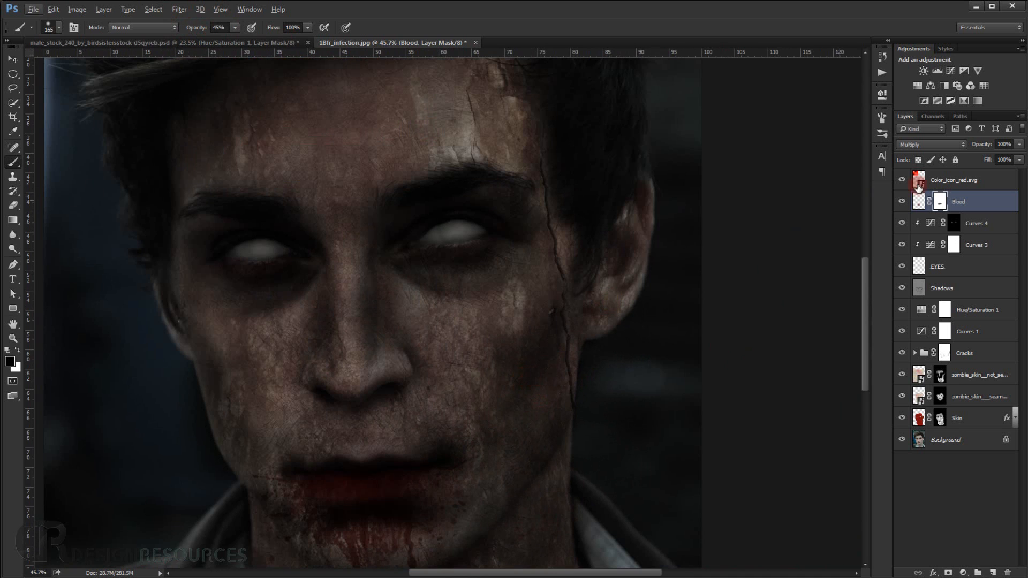
click(994, 573)
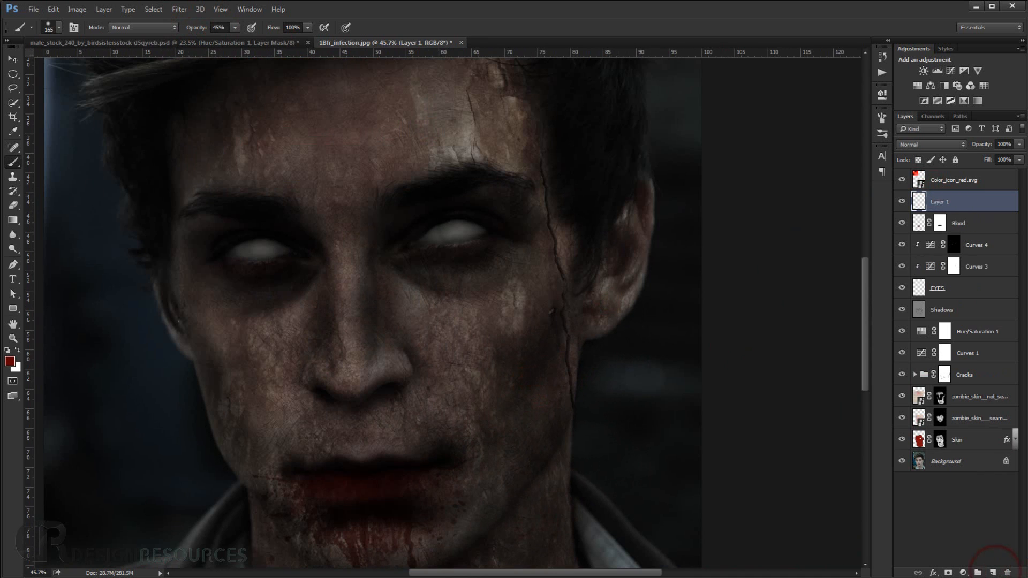
click(940, 206)
double_click(940, 202)
text(Blood2)
key(Return)
Stamp the 1878 px blood splatter brush once in dark red at 100% opacity over the nose and cheek on Blood2.
right_click(288, 180)
click(400, 297)
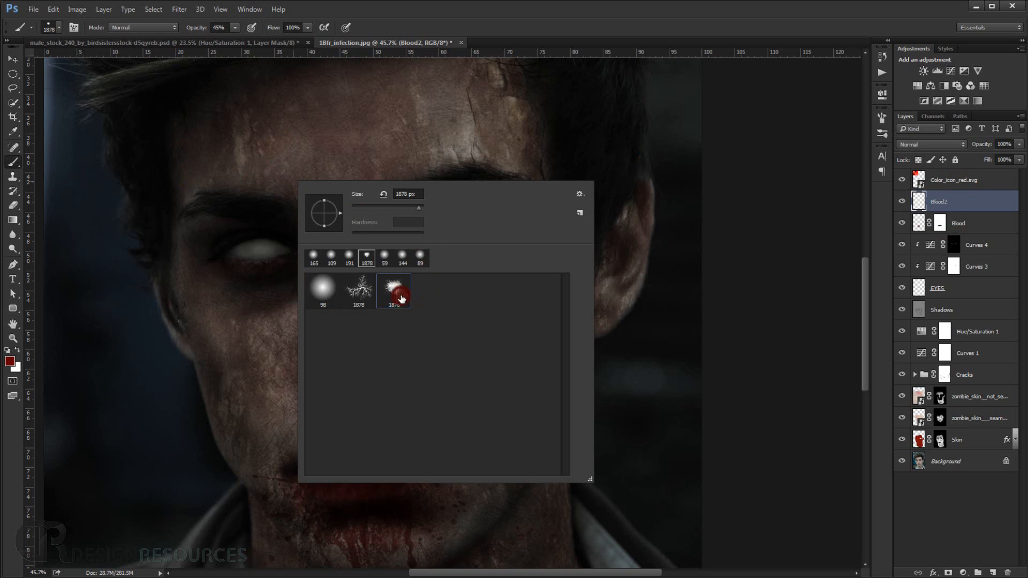
drag(199, 32, 362, 40)
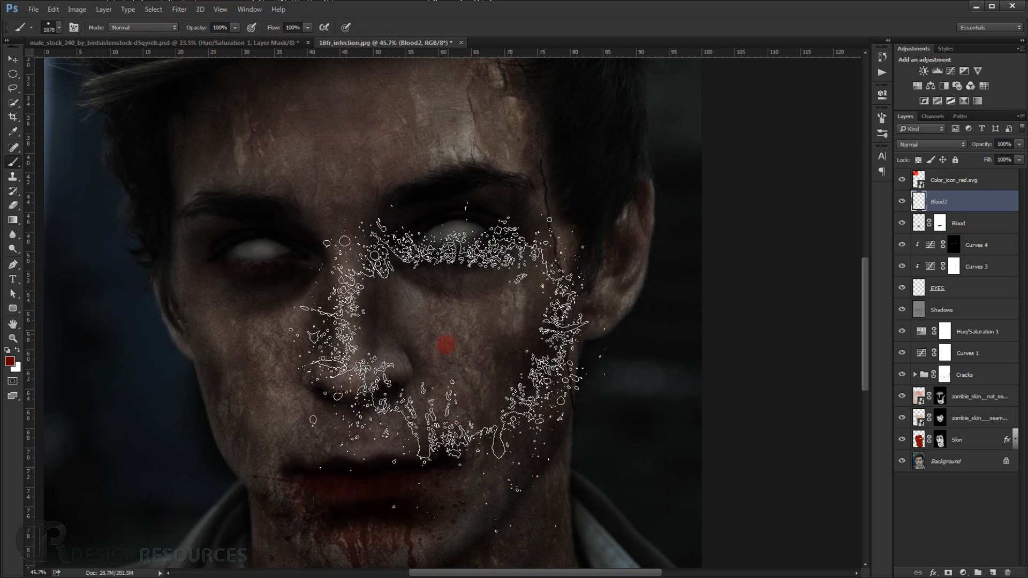
drag(423, 357, 429, 258)
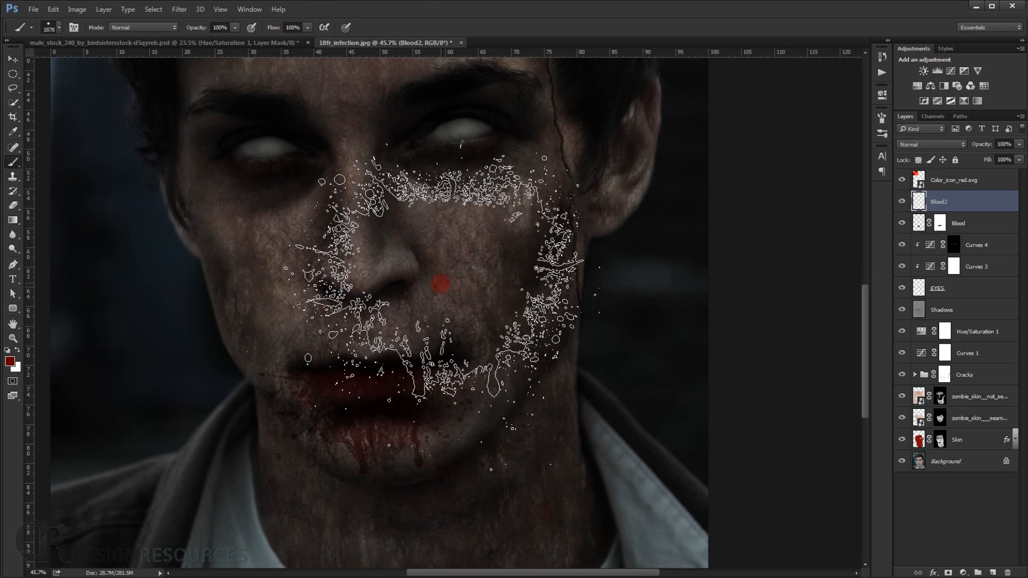
click(440, 282)
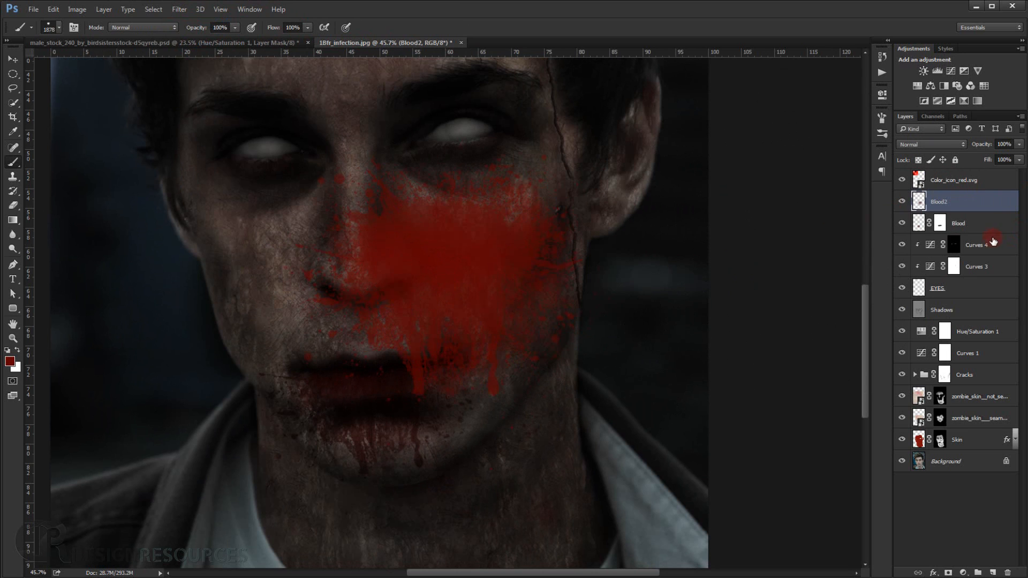
Flip the Blood2 splatter vertically with Free Transform, scale it to about 72% and move it over the mouth.
key(ctrl+t)
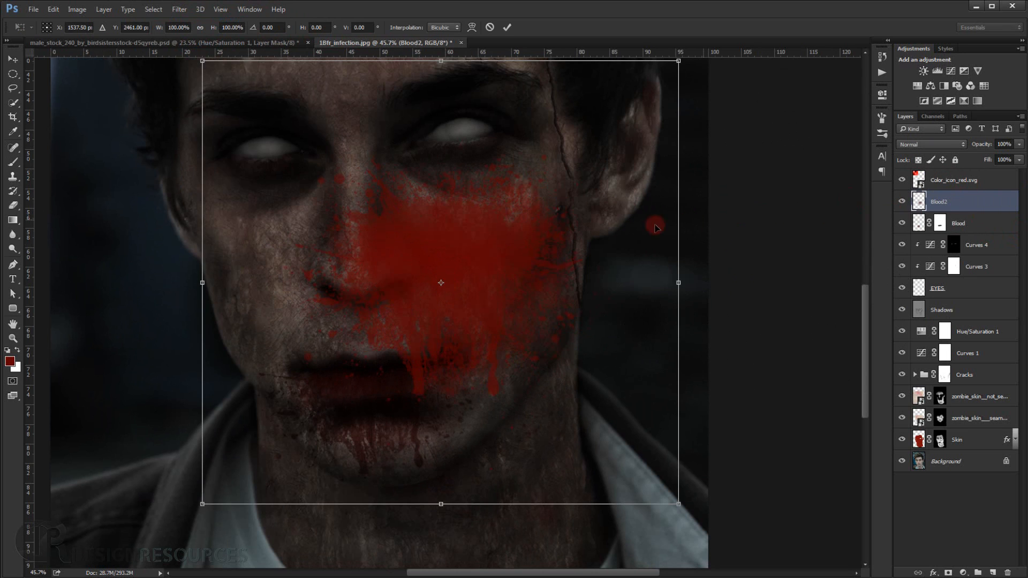
right_click(572, 235)
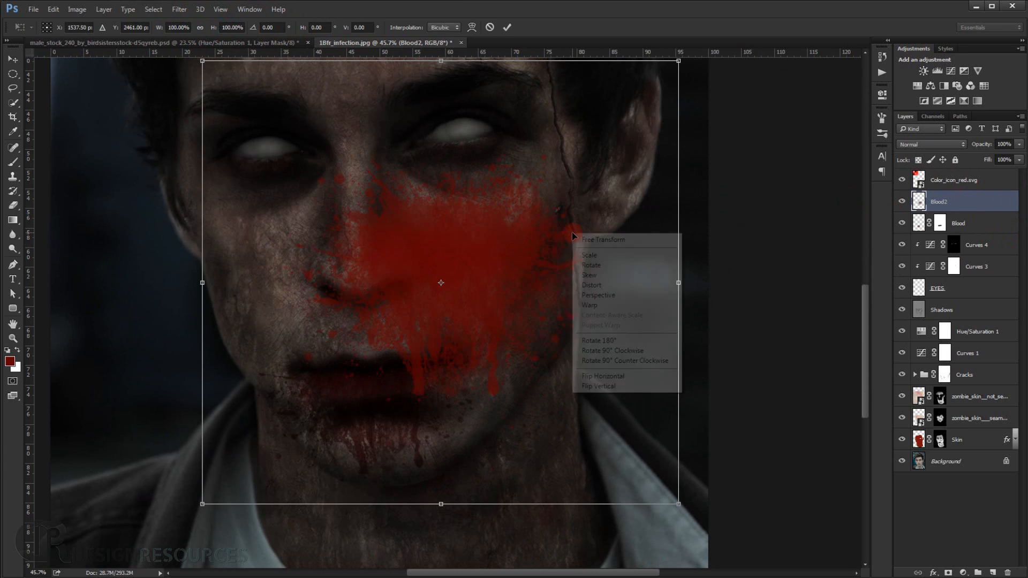
click(627, 386)
drag(684, 503, 621, 443)
drag(506, 274, 415, 356)
Rotate the Blood2 splatter to about 172.3° to follow the mouth's tilt, fine-tune its position and apply the transform.
drag(551, 200, 530, 172)
drag(383, 354, 388, 360)
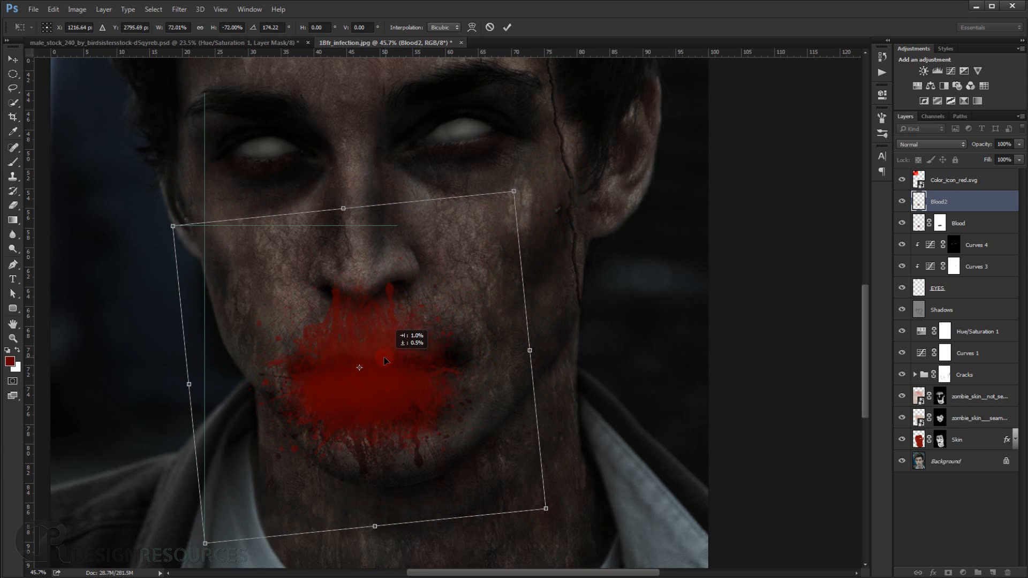
drag(447, 404, 444, 397)
drag(587, 502, 607, 444)
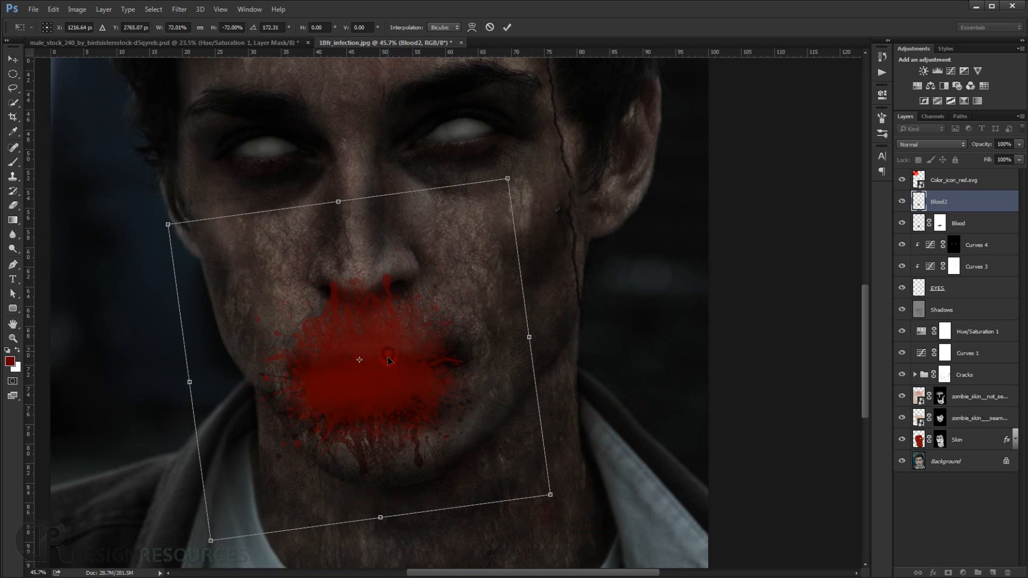
drag(389, 360, 389, 358)
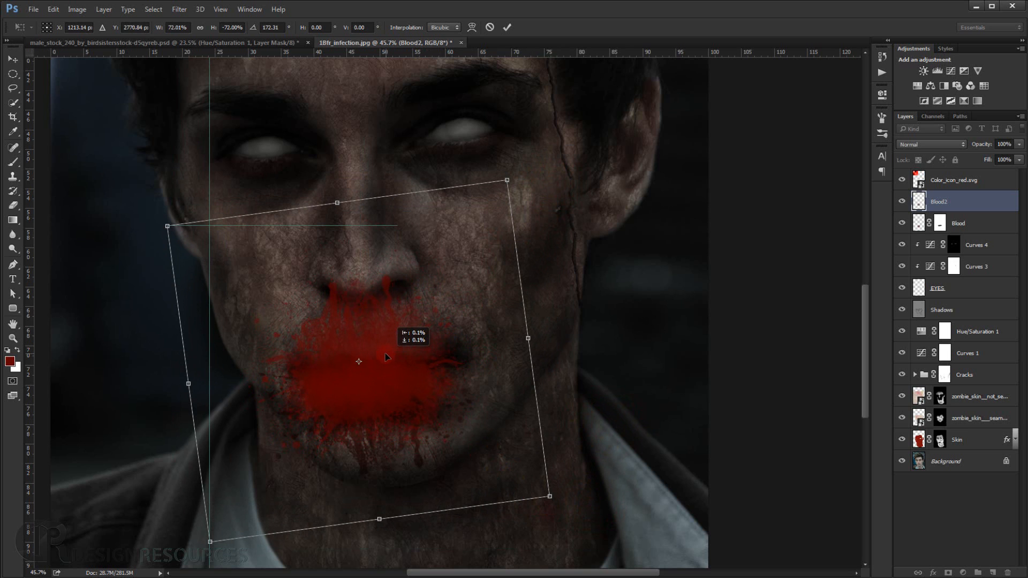
drag(385, 356, 386, 357)
key(Return)
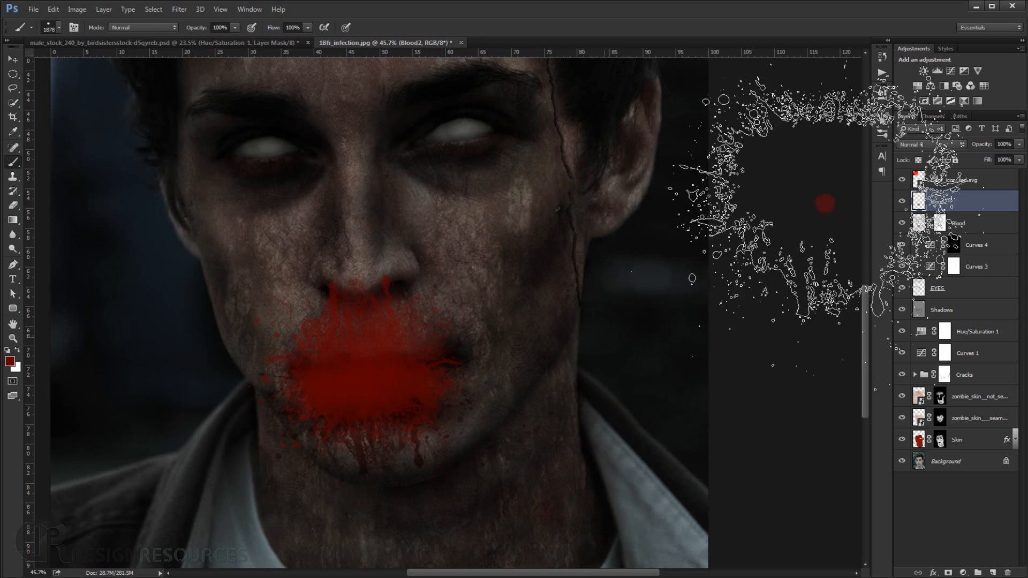
Set the Blood2 layer's blend mode to Multiply.
click(931, 143)
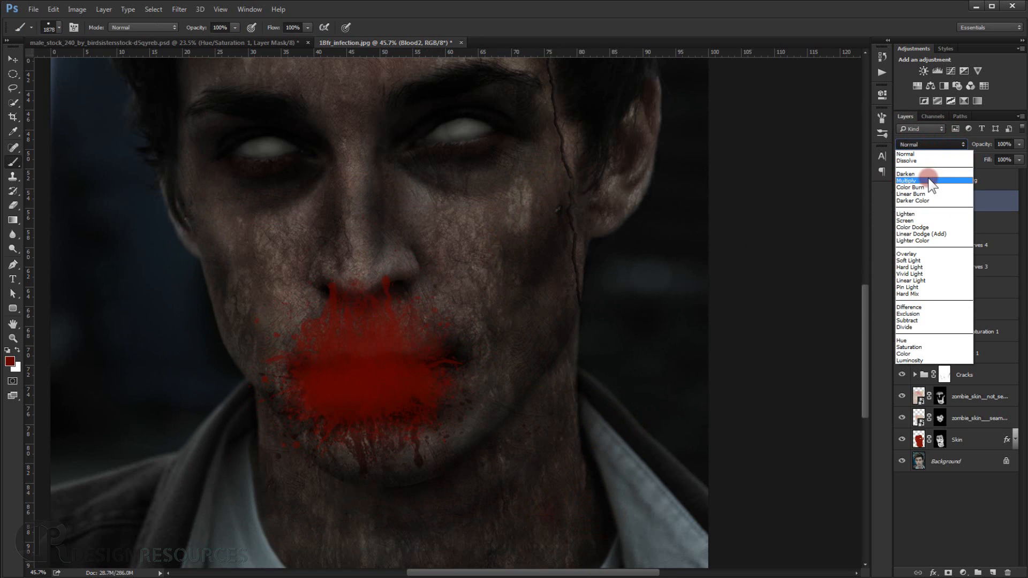
click(921, 173)
drag(328, 357, 342, 354)
scroll(402, 290, up, 3)
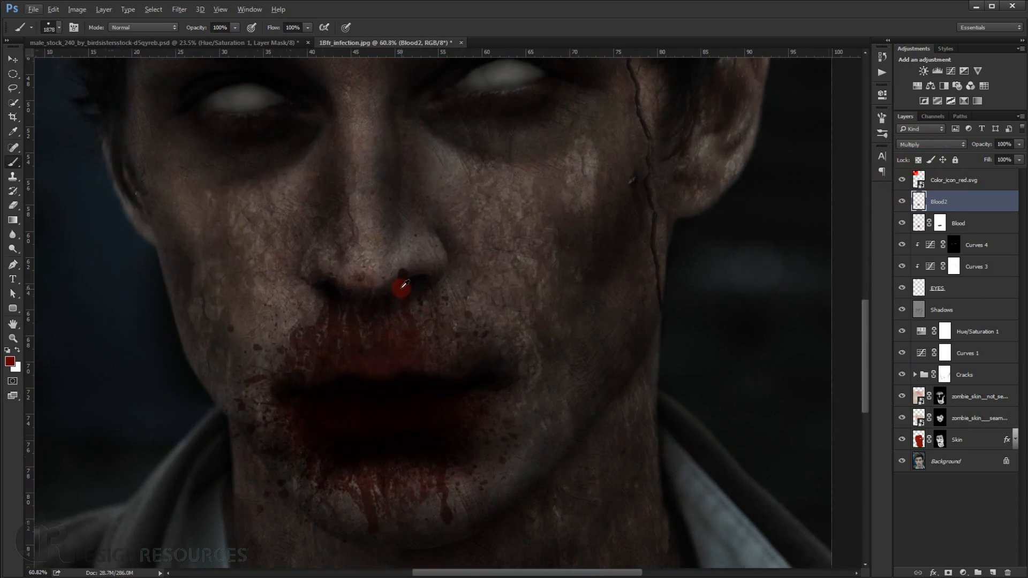
scroll(435, 287, down, 5)
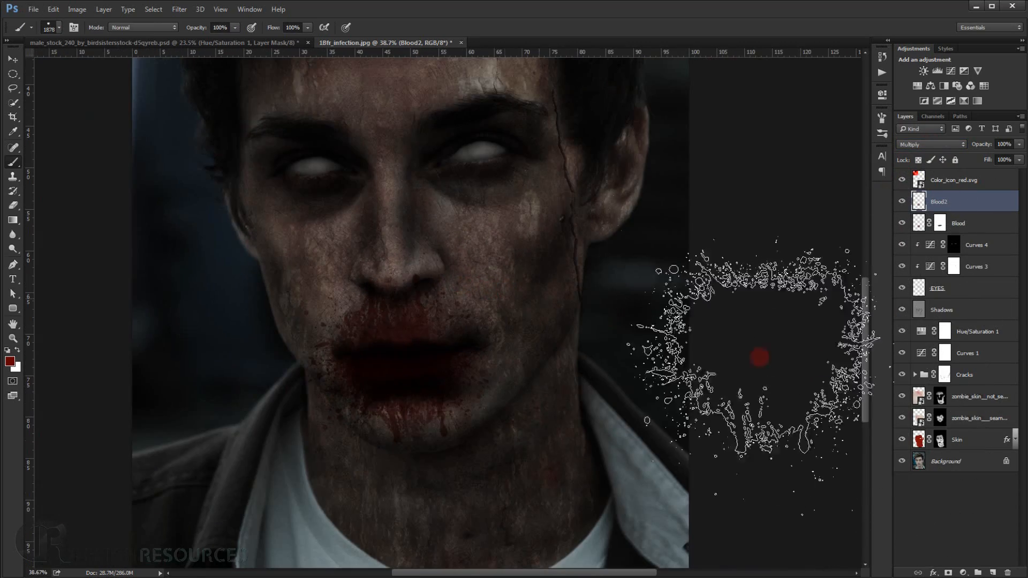
Choose the soft round 98 px brush and lower its opacity to 48%.
right_click(489, 320)
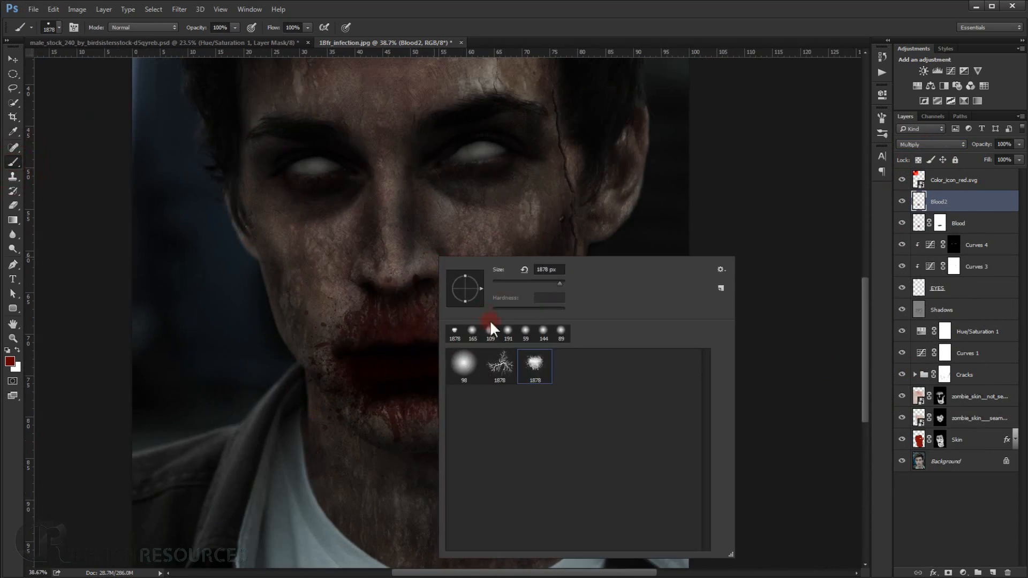
click(464, 364)
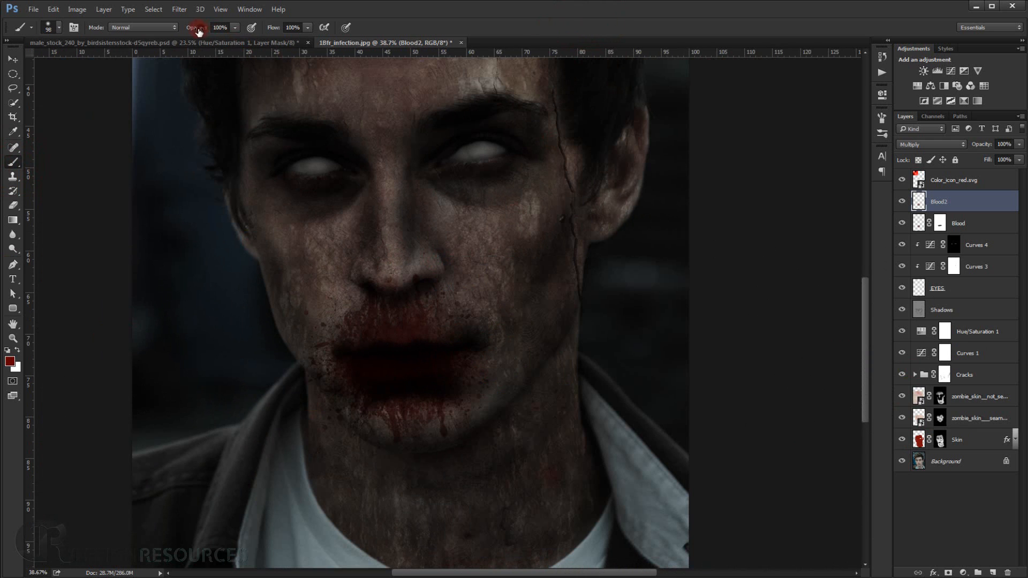
drag(199, 27, 180, 33)
scroll(405, 315, up, 3)
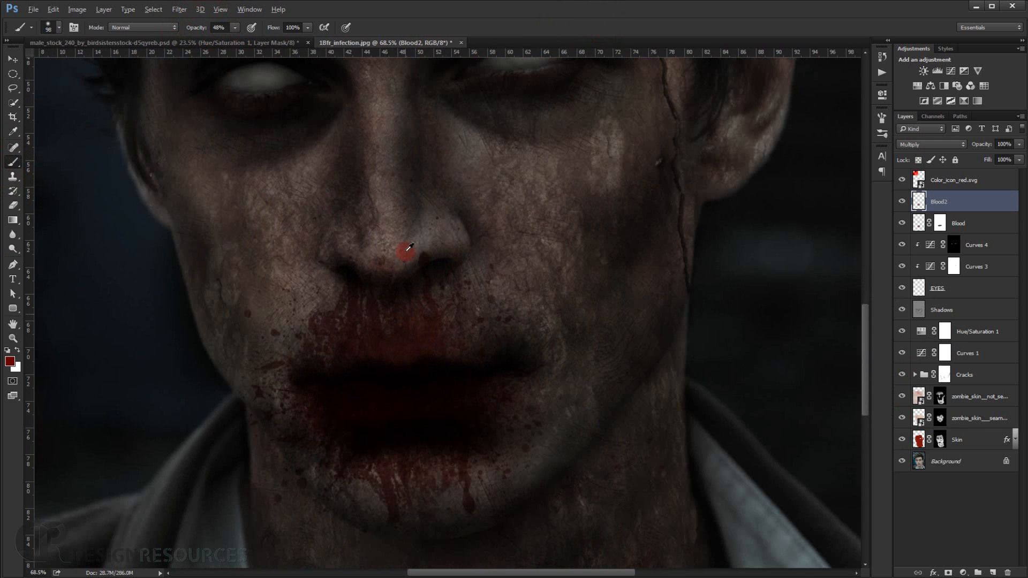
scroll(410, 247, up, 3)
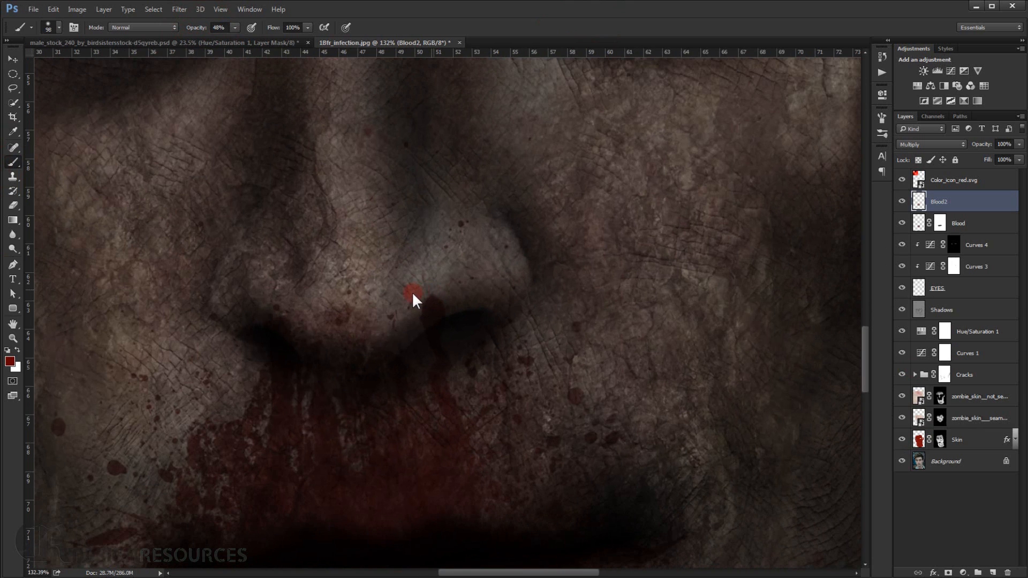
Reduce the brush size to 42 px and add a white layer mask to the Blood2 layer.
drag(412, 294, 442, 295)
key(ctrl+z)
click(949, 572)
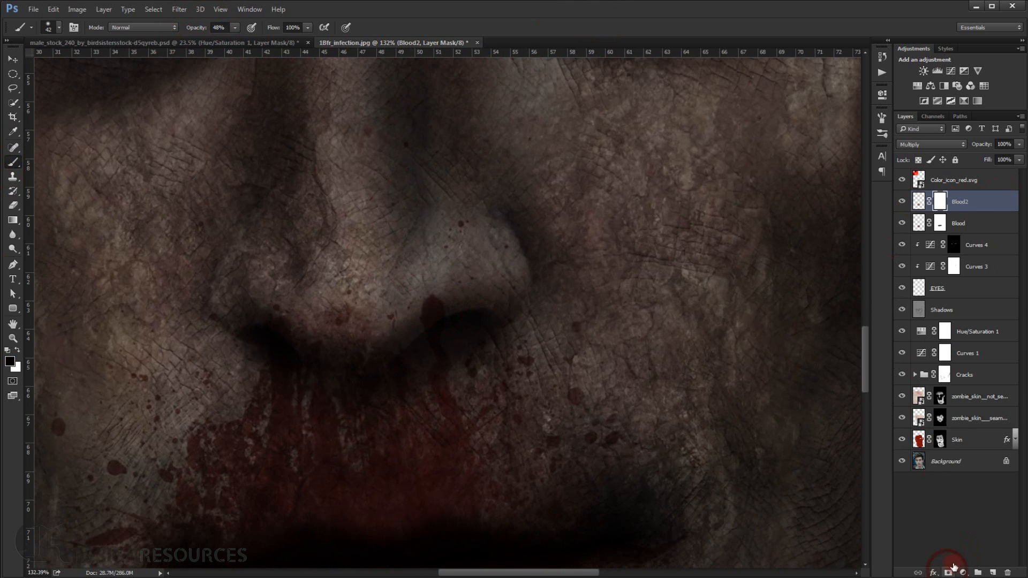
Paint black on the Blood2 mask with a brush down to 23 px to hide the large blood drops beside the nostril.
mouse_move(436, 295)
mouse_down()
mouse_move(405, 315)
mouse_move(420, 304)
mouse_up()
scroll(430, 305, up, 5)
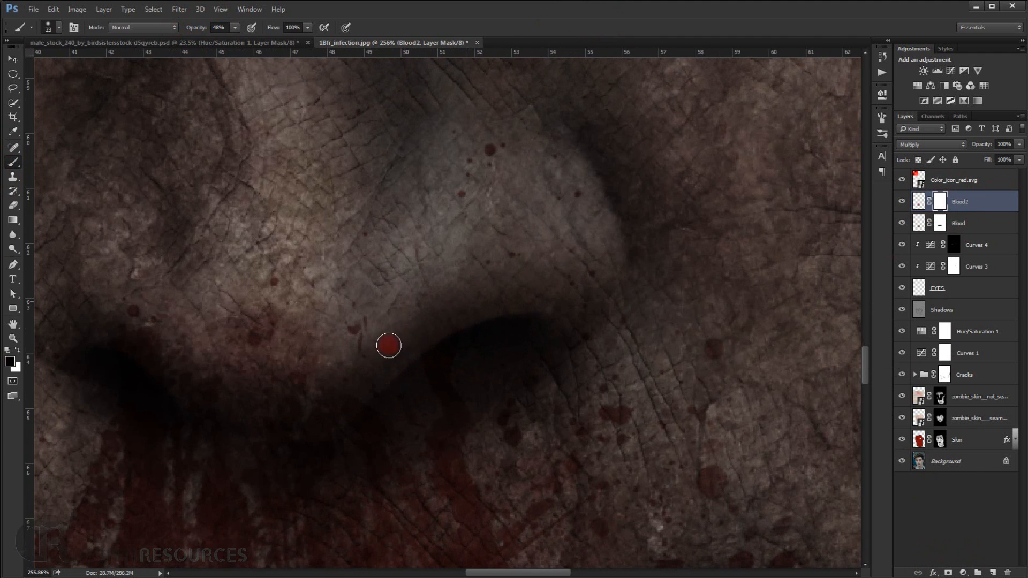
drag(324, 330, 348, 313)
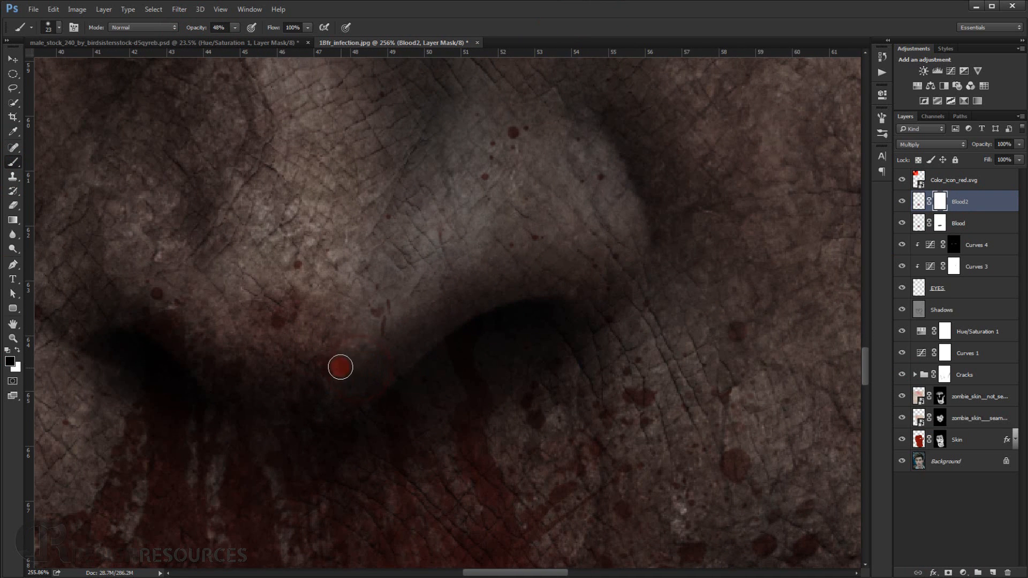
Set the brush to 43 px and 24% opacity and fade the blood stains under the nose tip on the Blood2 mask.
drag(340, 367, 354, 364)
text(24)
key(Return)
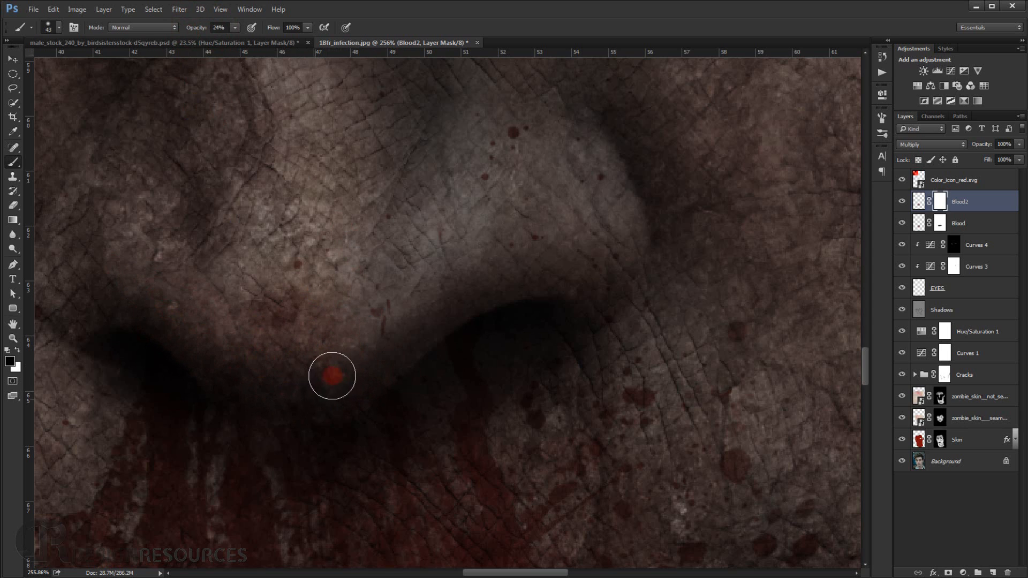
scroll(532, 184, down, 1)
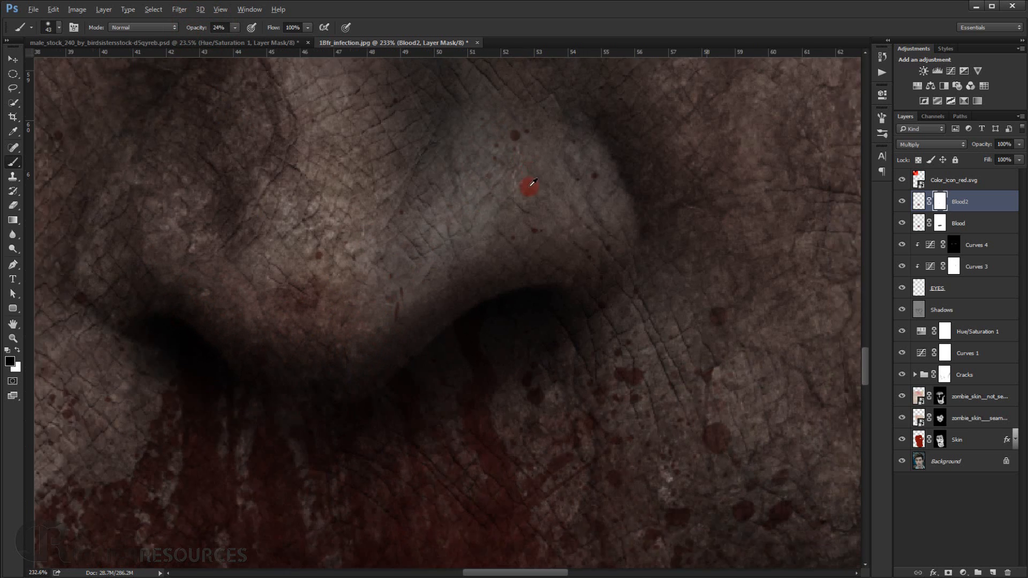
scroll(531, 183, down, 6)
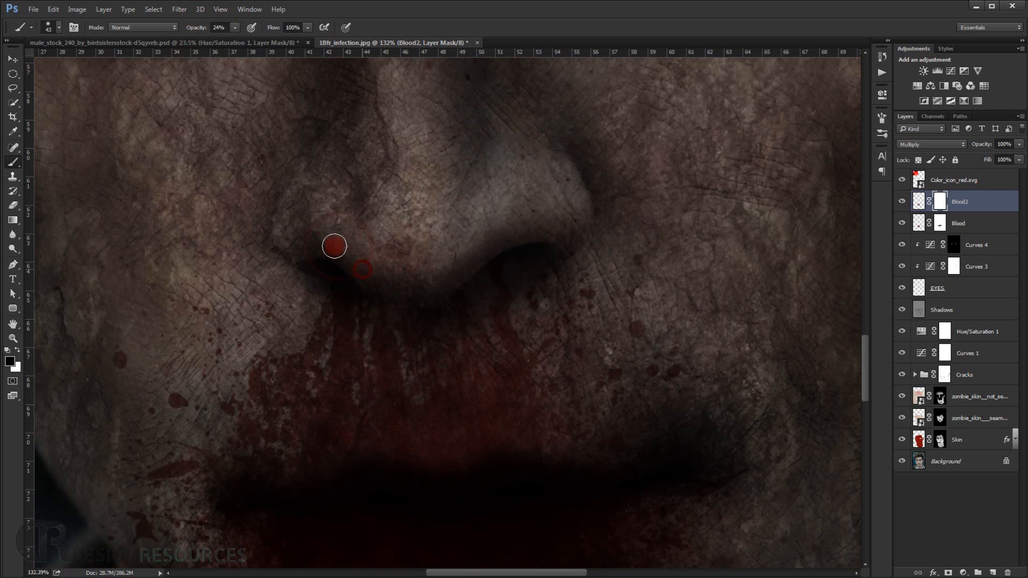
scroll(287, 252, down, 5)
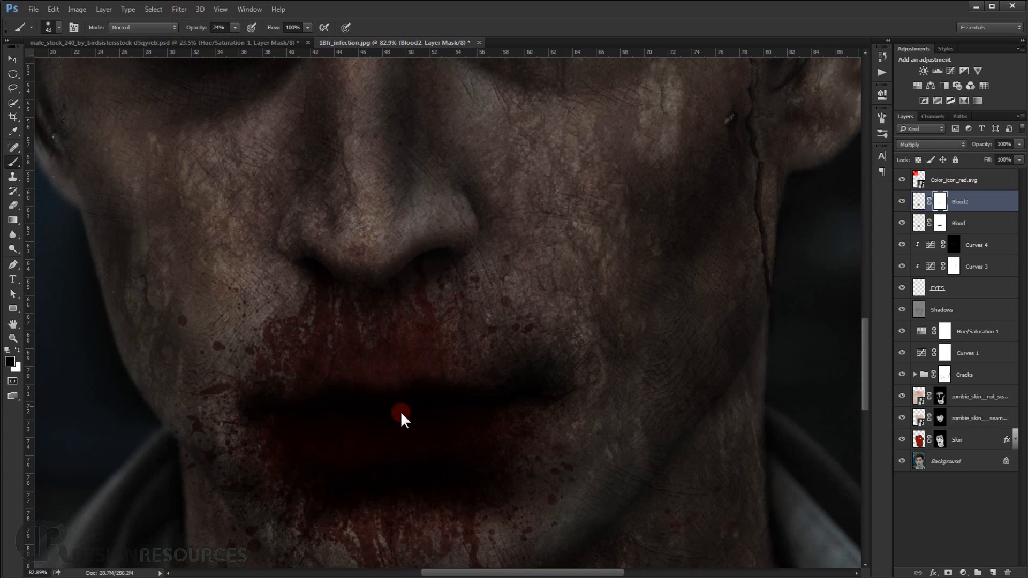
Enlarge the brush to 185 px, hide the Blood layer and fade the Blood2 splatter over the lower lip and chin on its mask.
mouse_move(384, 404)
mouse_down()
mouse_move(386, 418)
mouse_move(335, 447)
mouse_up()
mouse_move(488, 451)
mouse_down()
mouse_move(518, 458)
mouse_move(489, 435)
mouse_move(386, 424)
mouse_up()
click(901, 224)
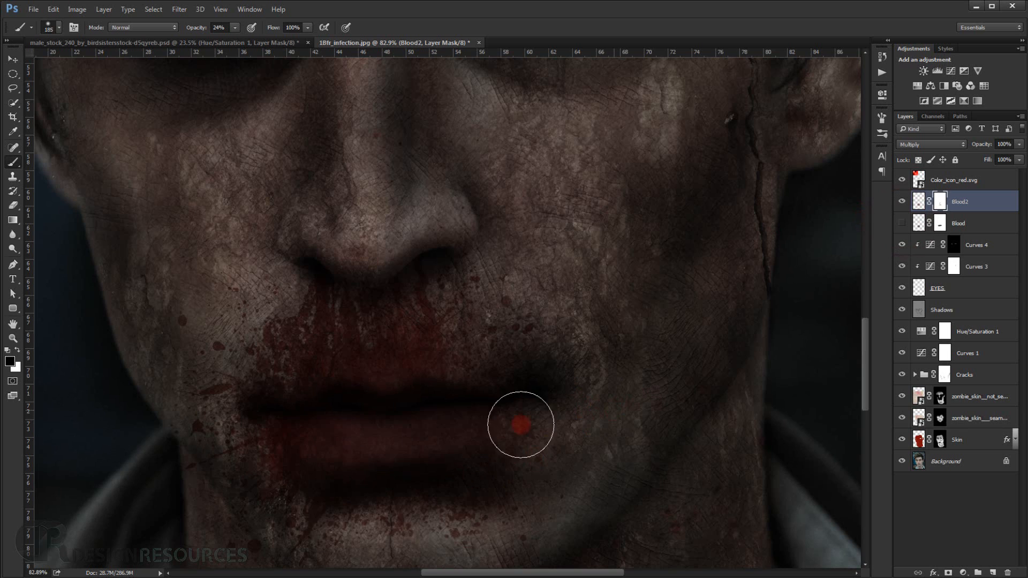
scroll(523, 419, down, 2)
mouse_move(389, 470)
mouse_down()
mouse_move(335, 448)
mouse_move(383, 453)
mouse_move(360, 470)
mouse_move(507, 480)
mouse_move(412, 498)
mouse_move(325, 471)
mouse_move(289, 441)
mouse_move(291, 469)
mouse_move(312, 485)
mouse_move(305, 471)
mouse_move(331, 516)
mouse_move(293, 447)
mouse_move(323, 462)
mouse_up()
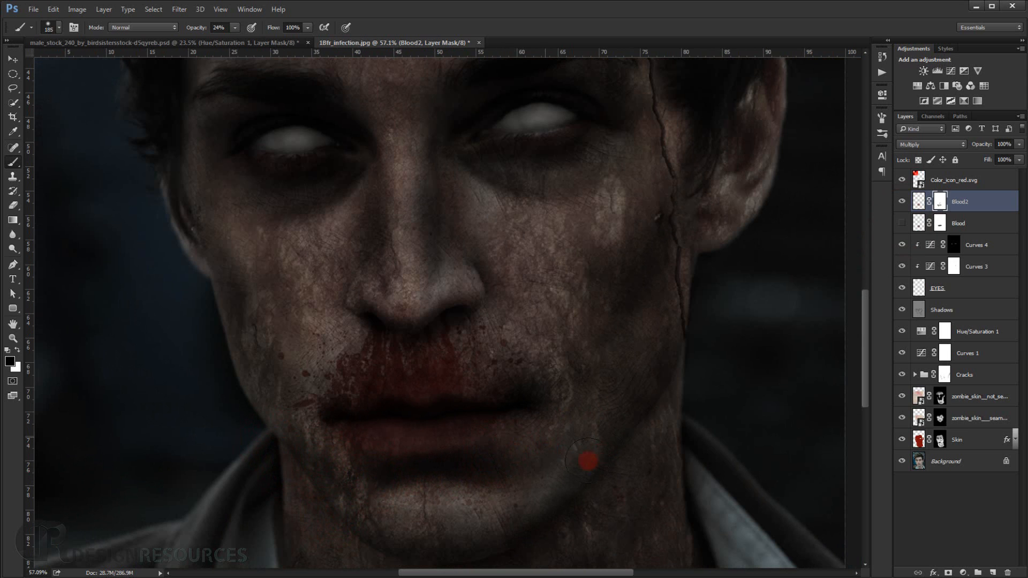
Show the Blood layer again and check how both splatters blend around the mouth.
mouse_move(588, 461)
mouse_down()
mouse_move(639, 479)
mouse_move(534, 490)
mouse_move(434, 531)
mouse_move(403, 506)
mouse_move(459, 483)
mouse_move(376, 484)
mouse_move(396, 479)
mouse_move(322, 452)
mouse_move(370, 464)
mouse_move(471, 458)
mouse_move(429, 454)
mouse_move(434, 465)
mouse_move(868, 294)
mouse_up()
scroll(636, 333, down, 6)
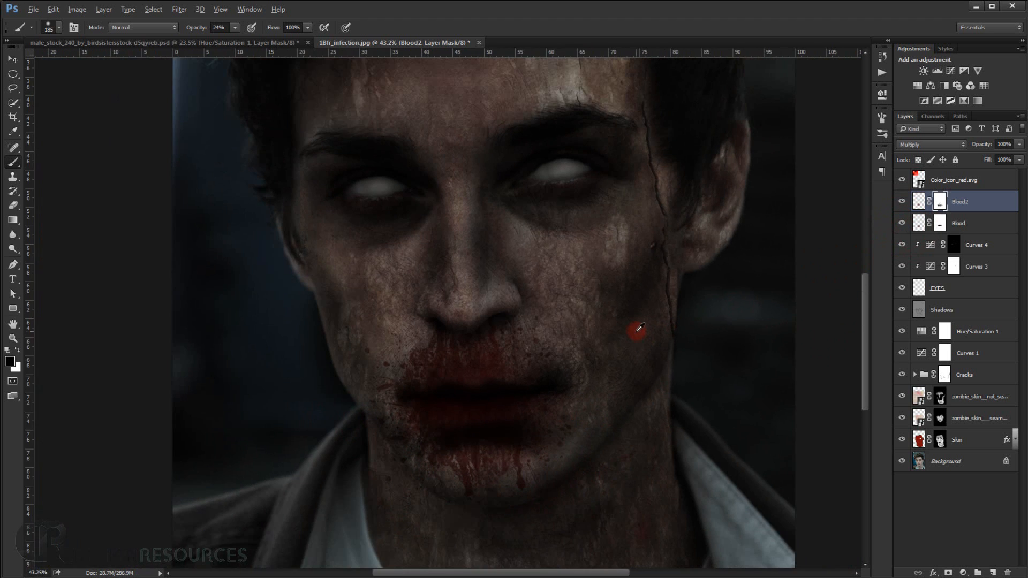
scroll(671, 327, down, 2)
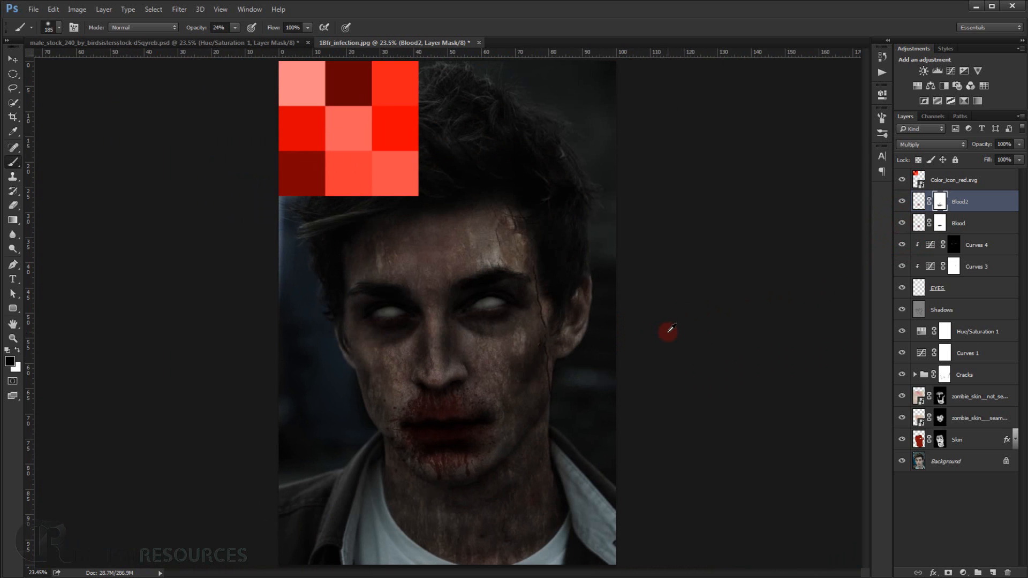
scroll(445, 410, up, 5)
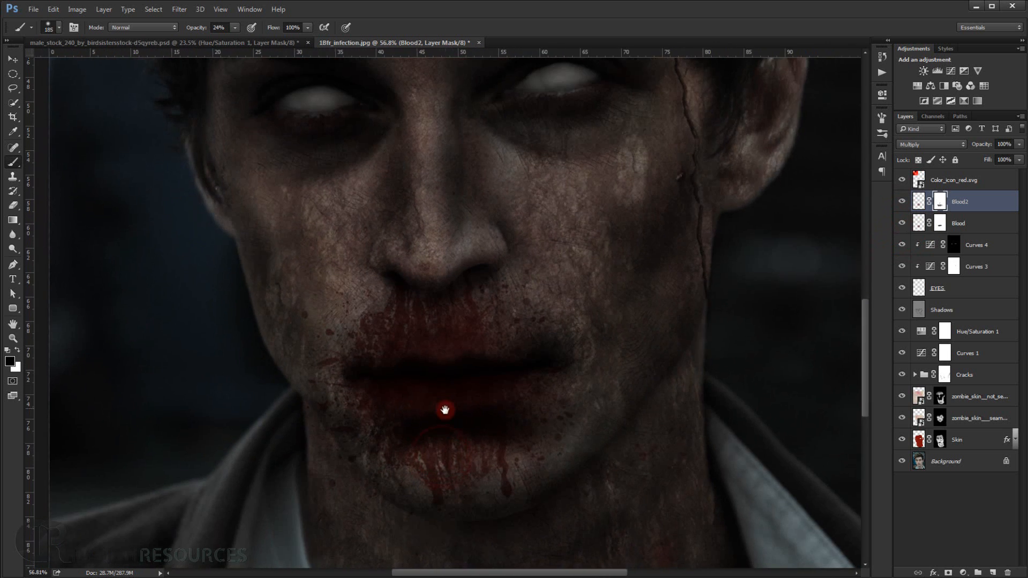
Compare the face with the Blood2 layer hidden and shown, examining the blood around the mouth both close up and in full view.
scroll(568, 420, down, 6)
scroll(568, 420, up, 6)
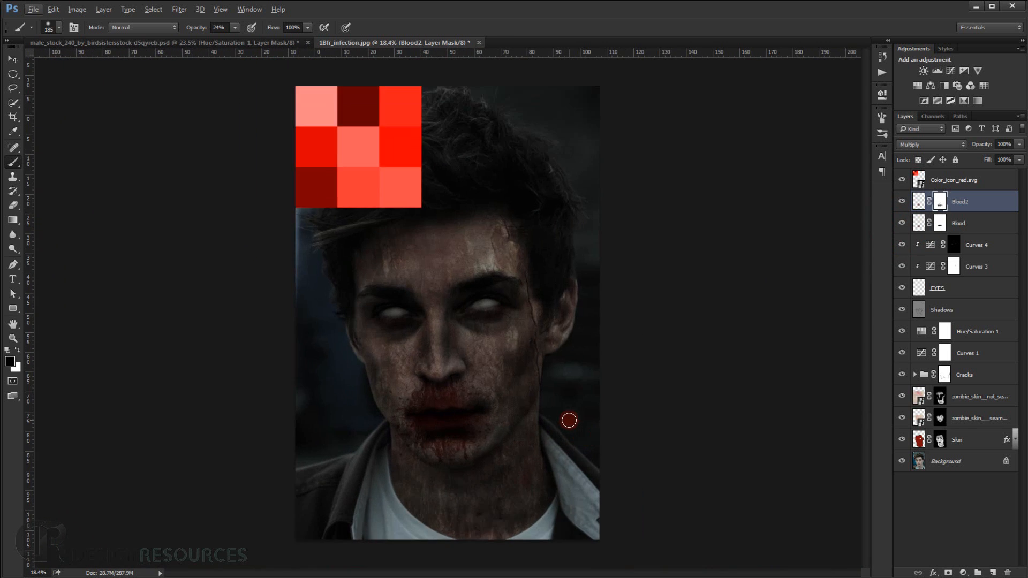
scroll(502, 444, up, 1)
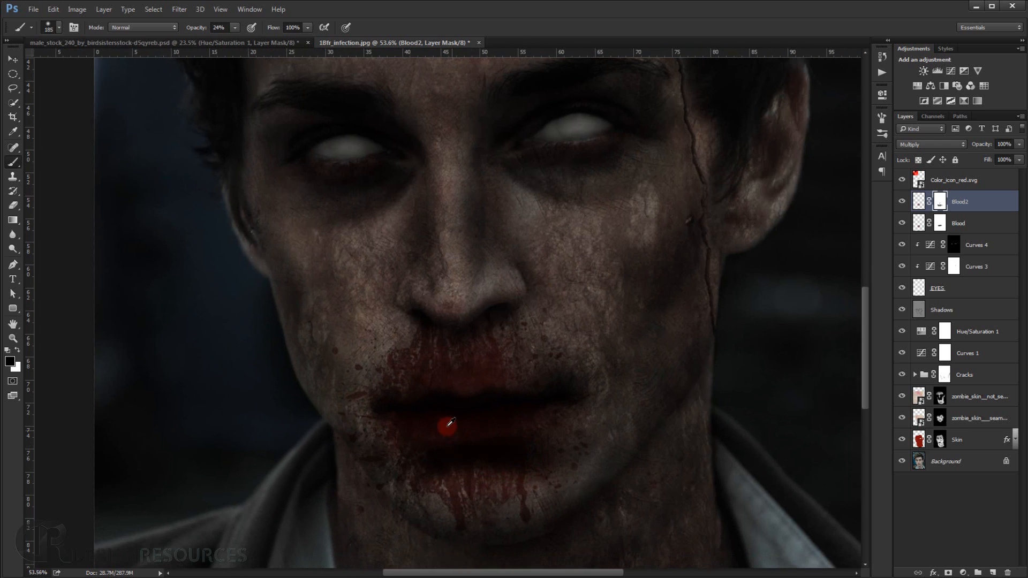
scroll(431, 427, up, 1)
scroll(839, 284, up, 1)
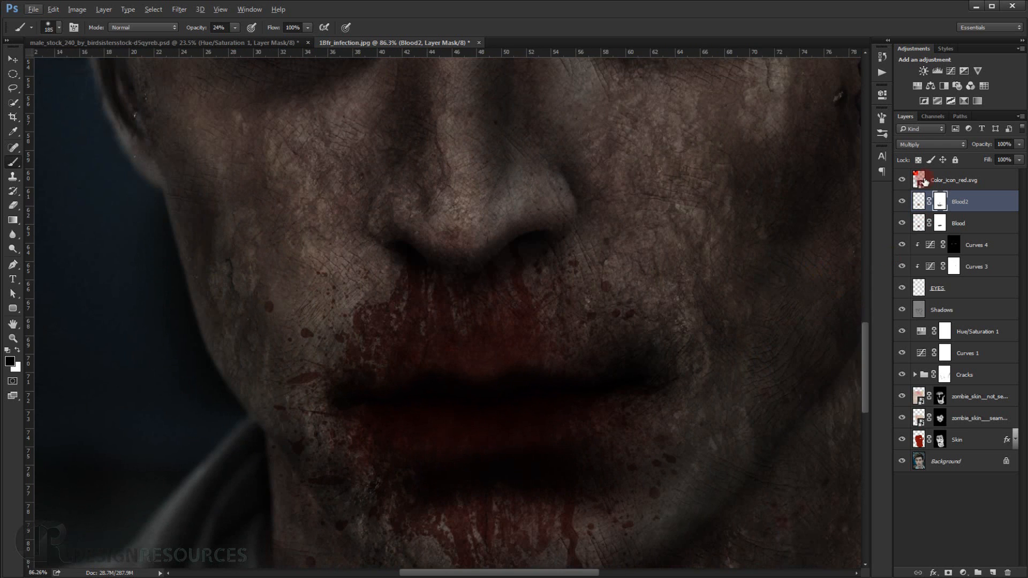
click(903, 202)
click(903, 201)
scroll(571, 464, down, 2)
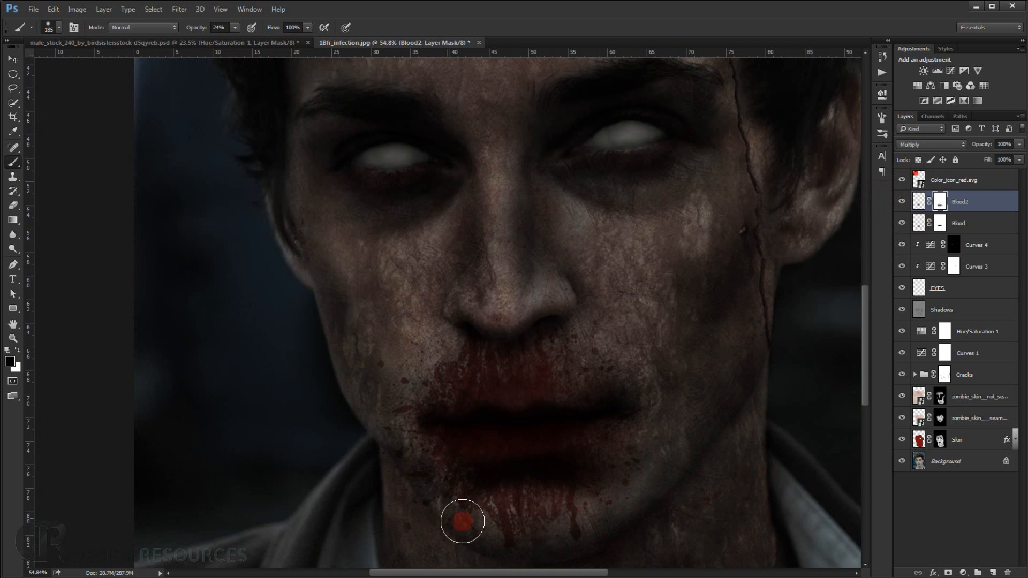
scroll(581, 475, down, 3)
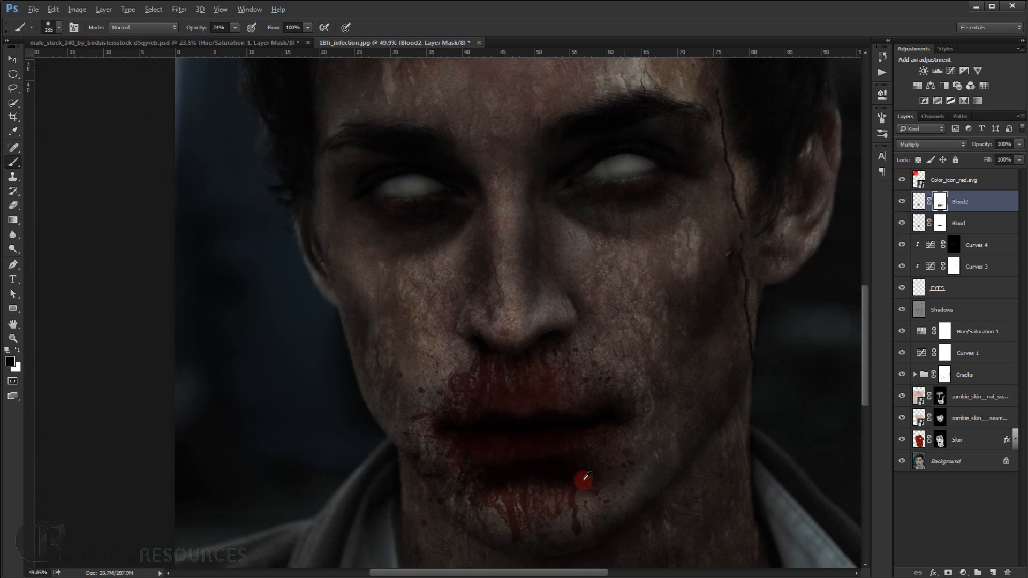
scroll(599, 472, down, 1)
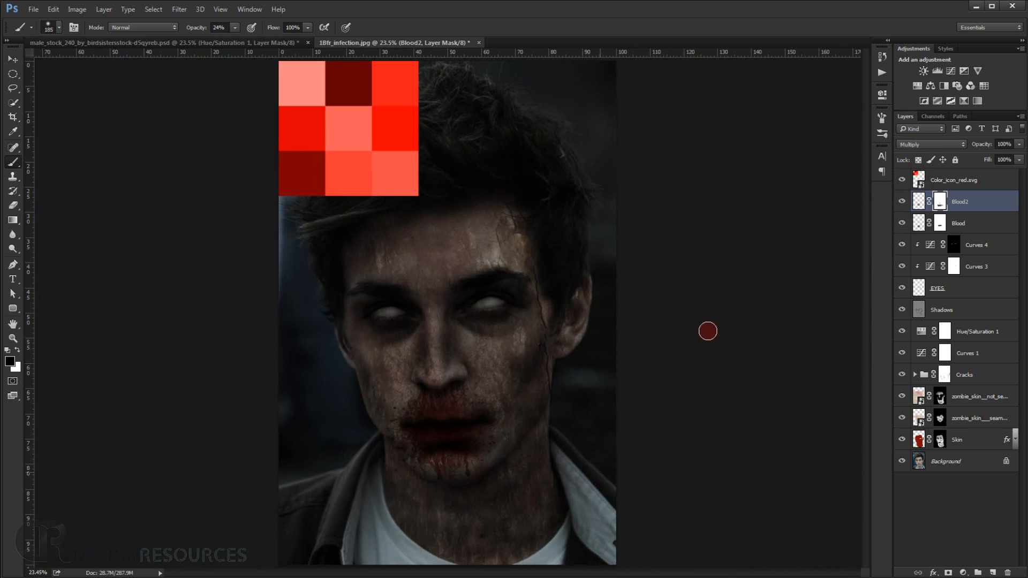
Delete the Color_icon_red.svg swatch layer and check the blood around the mouth without it.
click(970, 185)
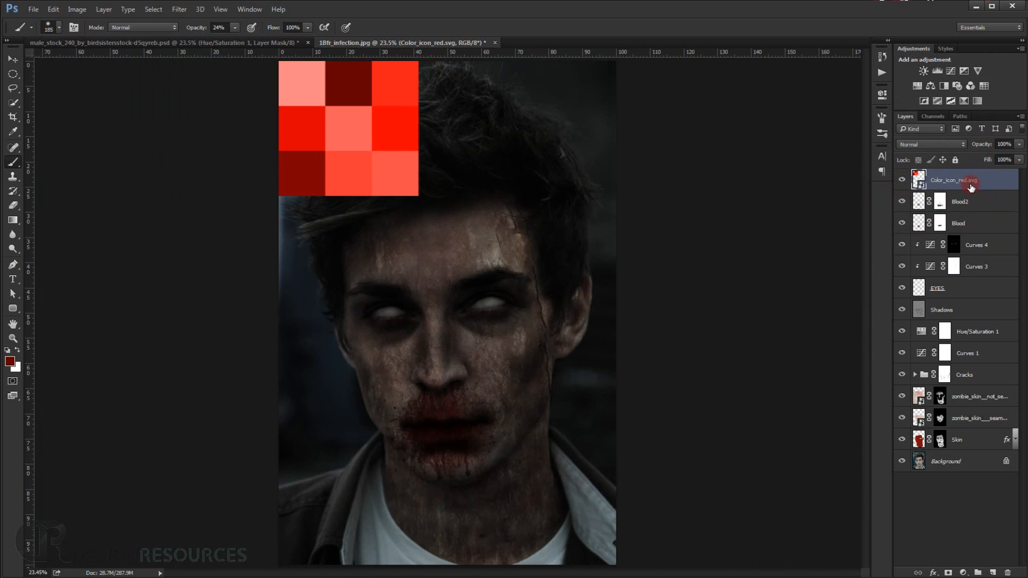
key(Delete)
scroll(485, 379, down, 2)
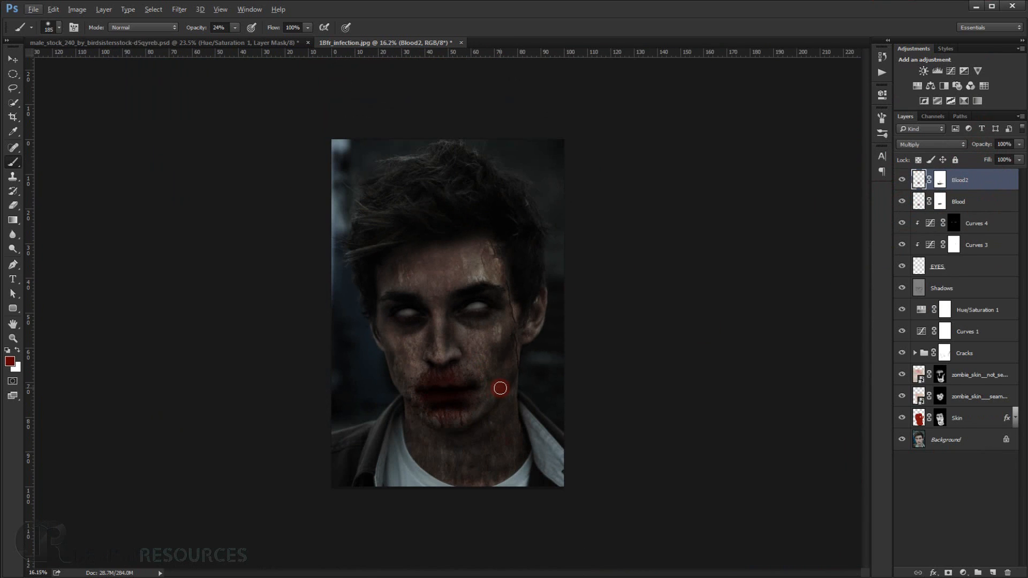
scroll(499, 388, up, 2)
scroll(446, 433, up, 3)
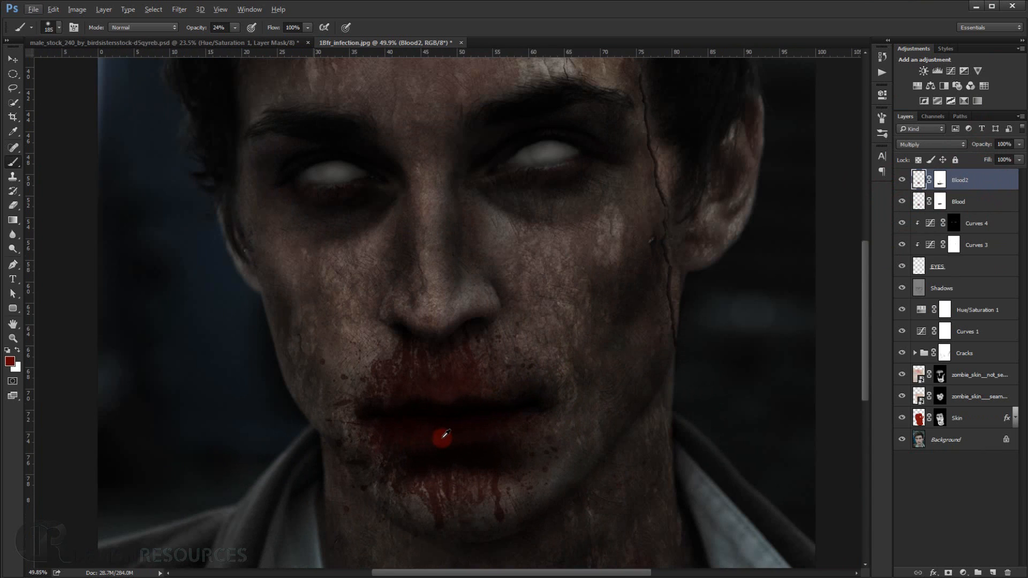
scroll(442, 434, down, 3)
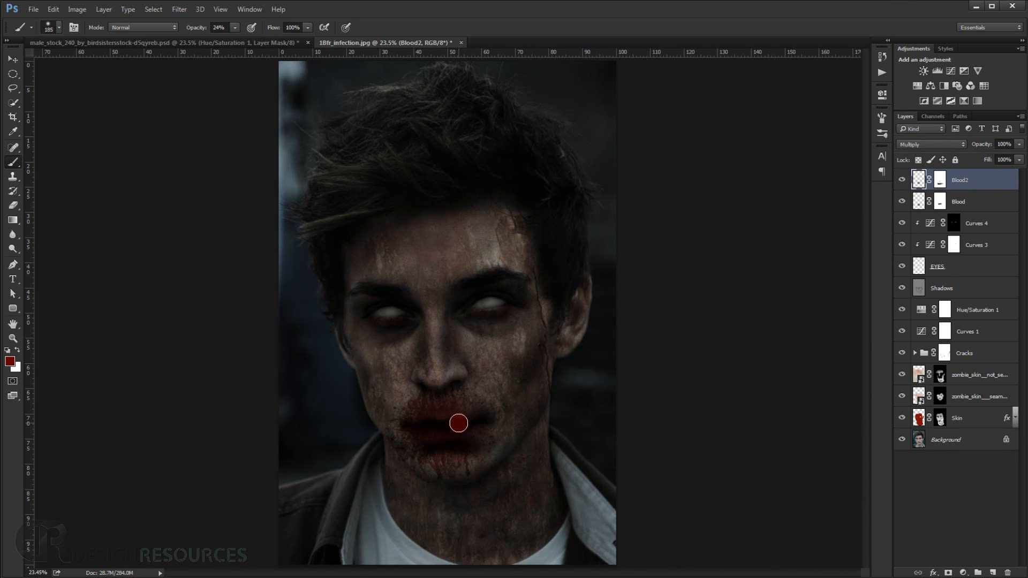
Choose the branching vein brush at 1878 px and create a new layer above Blood2.
right_click(468, 232)
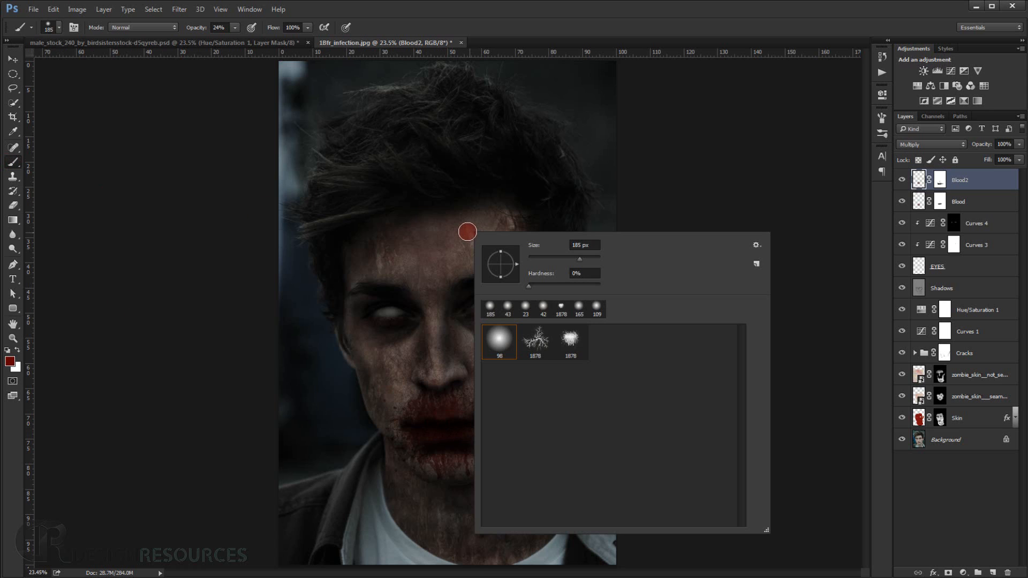
click(537, 341)
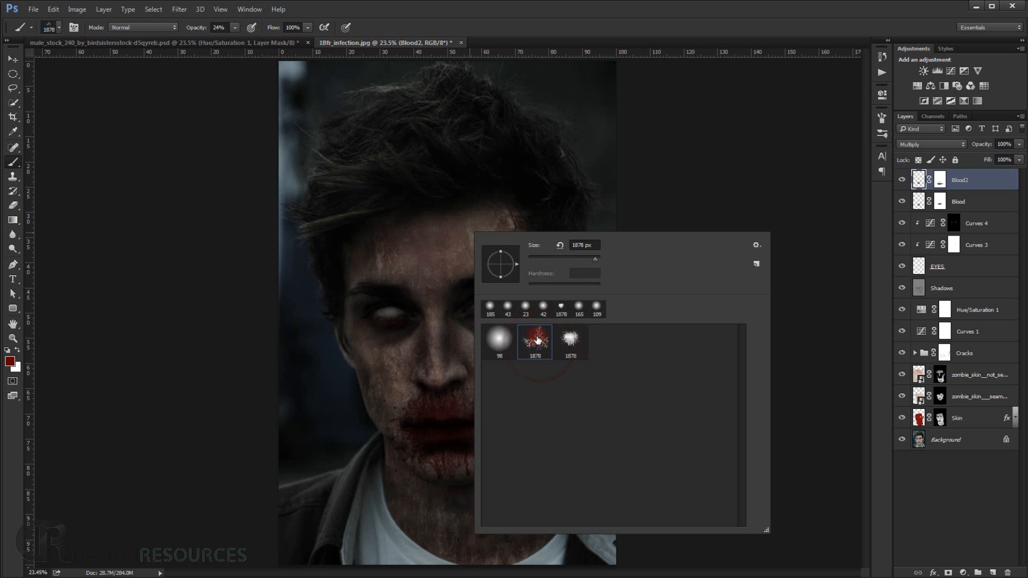
click(647, 7)
scroll(454, 466, up, 2)
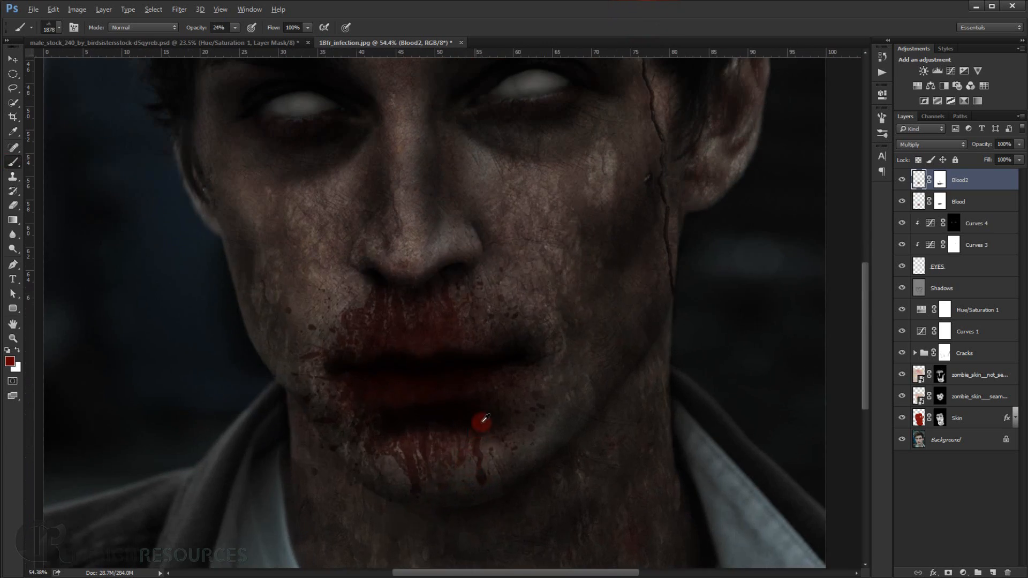
scroll(505, 367, down, 1)
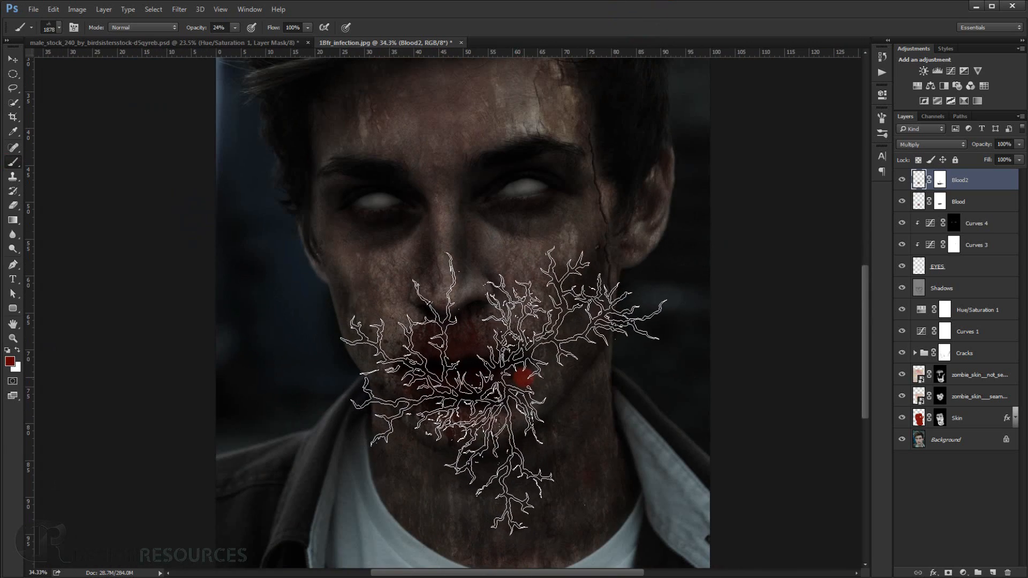
click(522, 378)
click(991, 573)
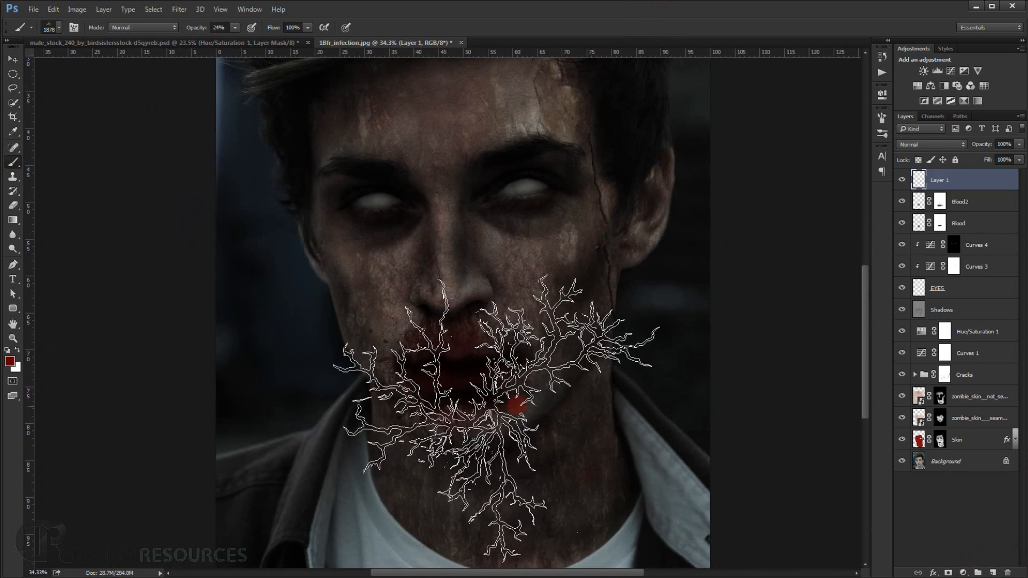
Undo a trial vein stamp made at 24% opacity, then stamp the dark red veins over the mouth and chin at 100% opacity.
click(525, 381)
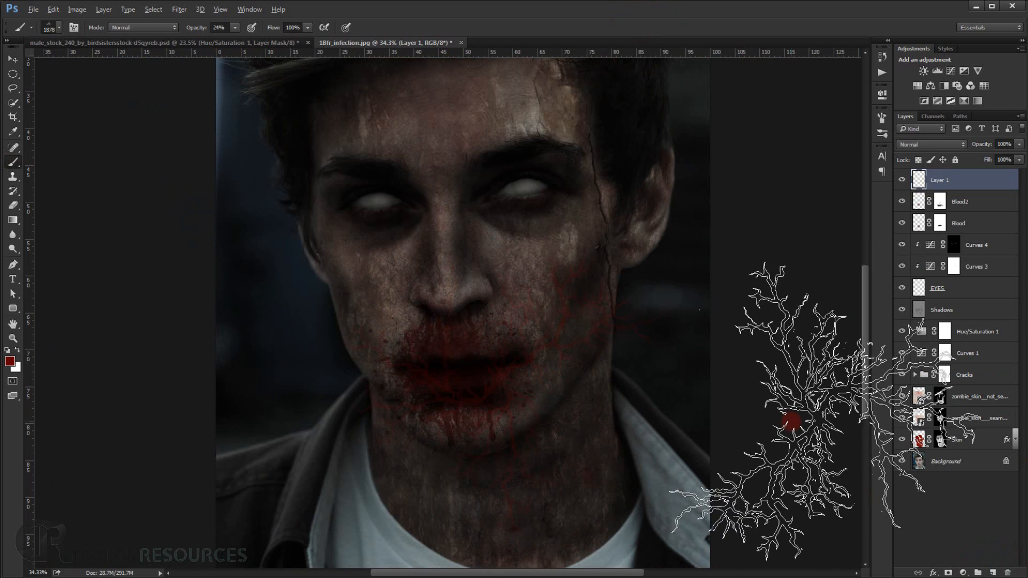
key(ctrl+z)
drag(202, 32, 244, 31)
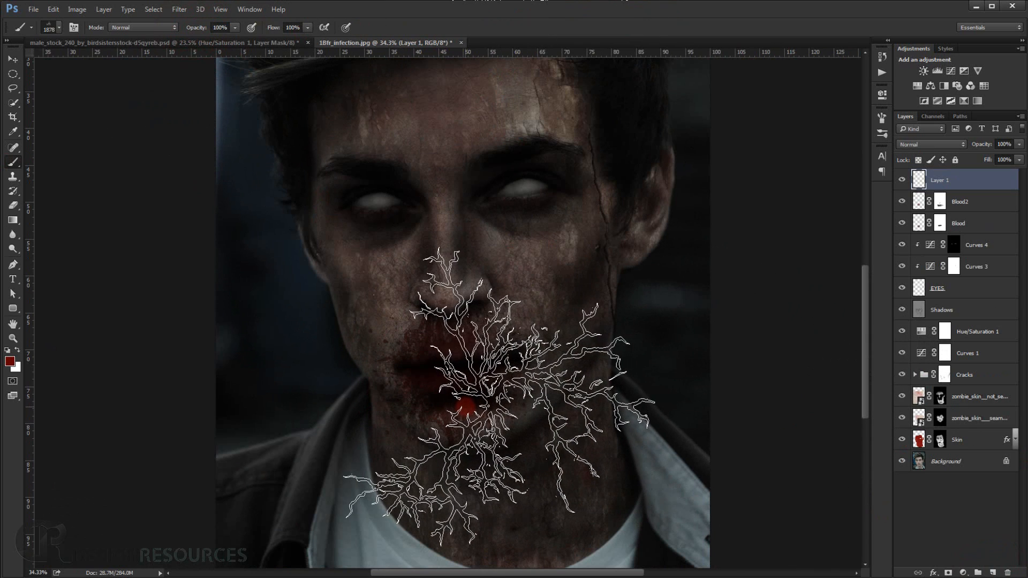
click(492, 399)
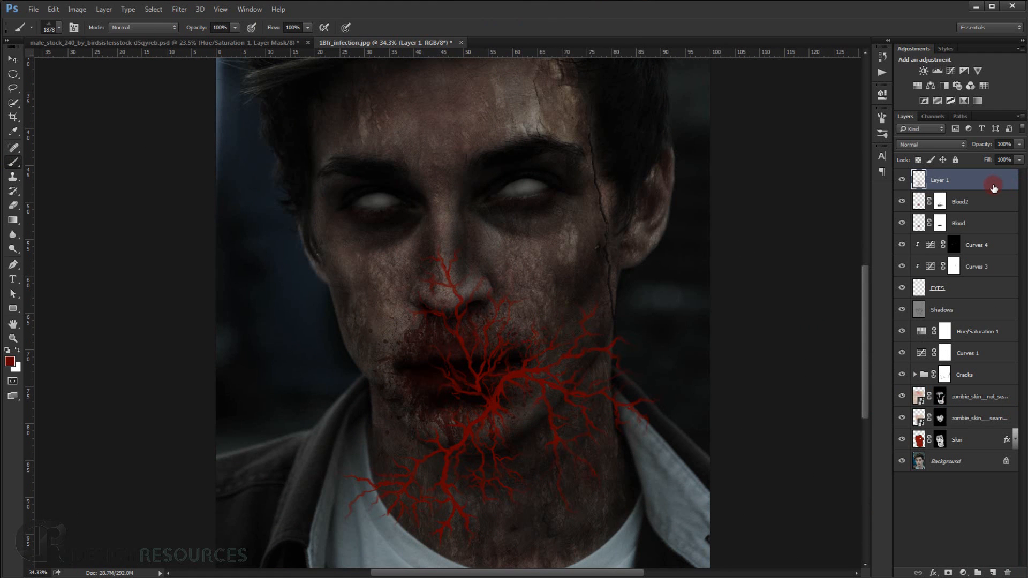
Scale the stamped veins to about 22%, rotate them and fit them over the mouth corner on the image's right side.
key(ctrl+t)
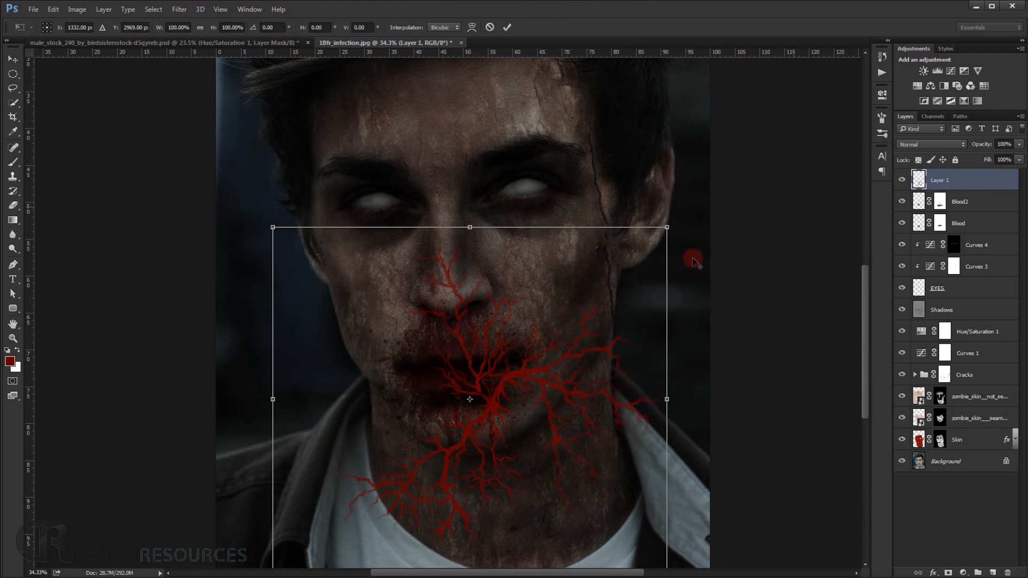
drag(666, 228, 562, 323)
drag(494, 390, 525, 357)
drag(631, 299, 540, 362)
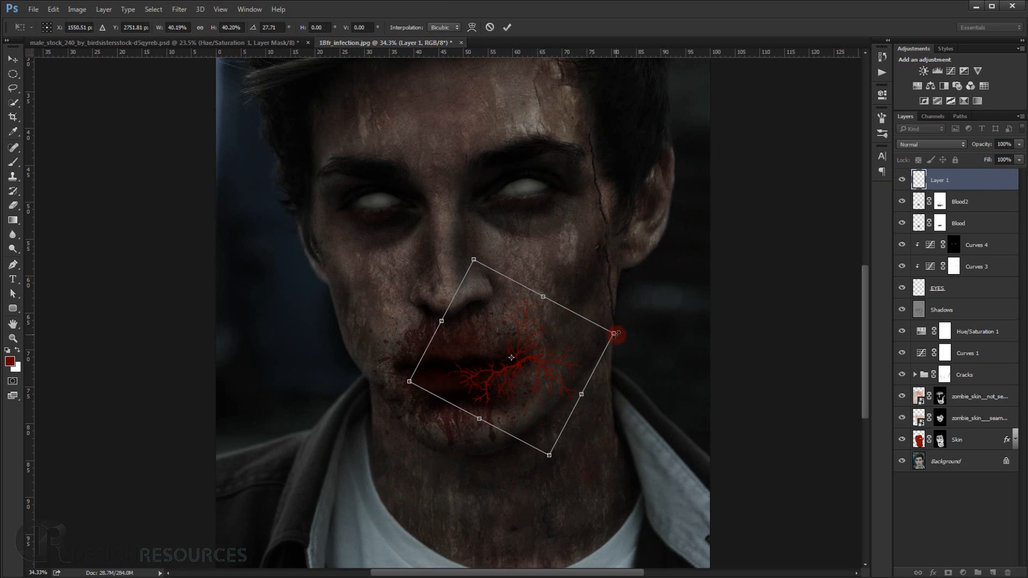
drag(614, 333, 566, 351)
drag(621, 314, 531, 368)
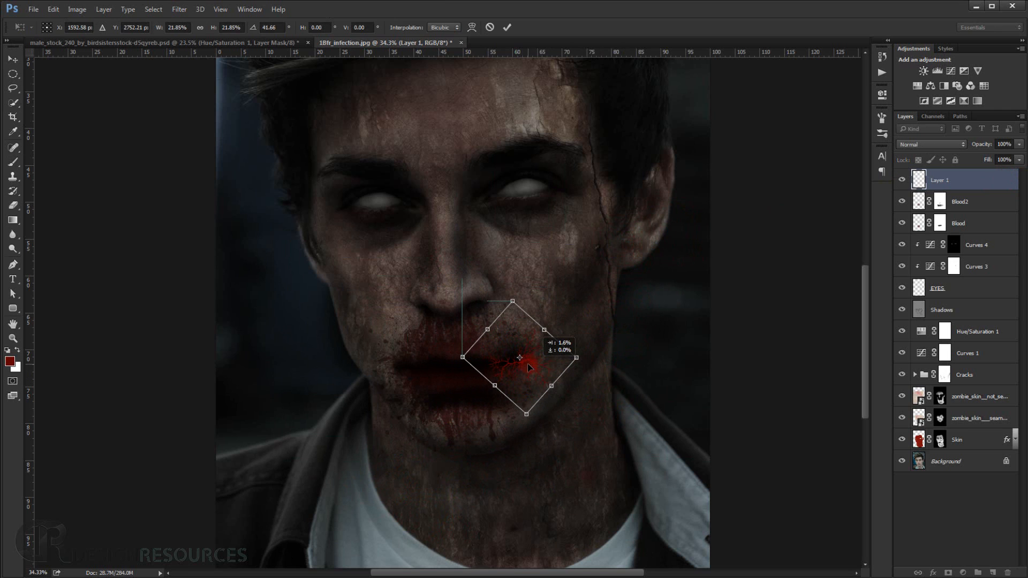
drag(637, 336, 599, 295)
drag(538, 353, 537, 360)
drag(630, 283, 616, 271)
key(Return)
key(b)
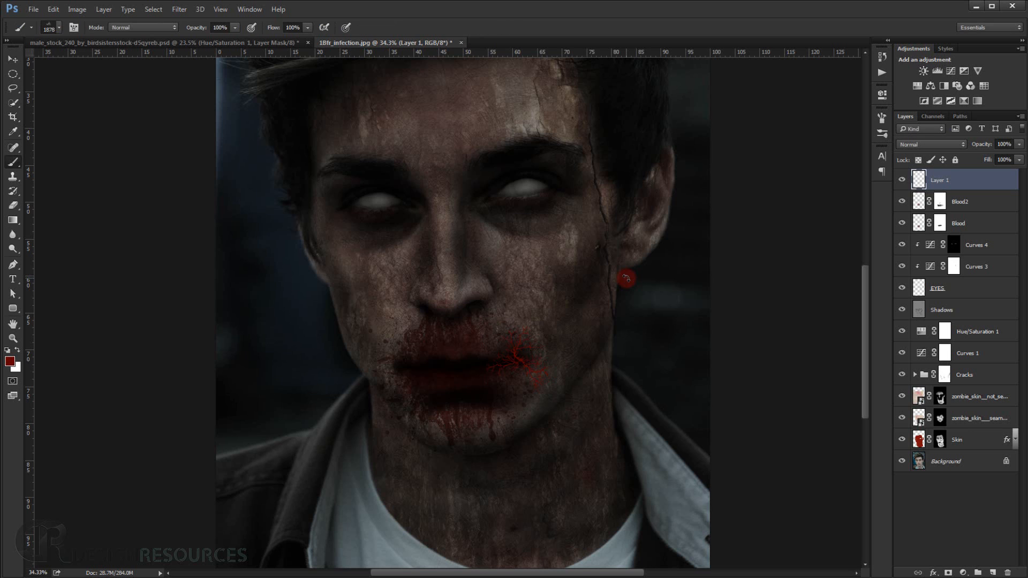
Set the blend mode of the vein layer to Multiply.
scroll(522, 345, up, 5)
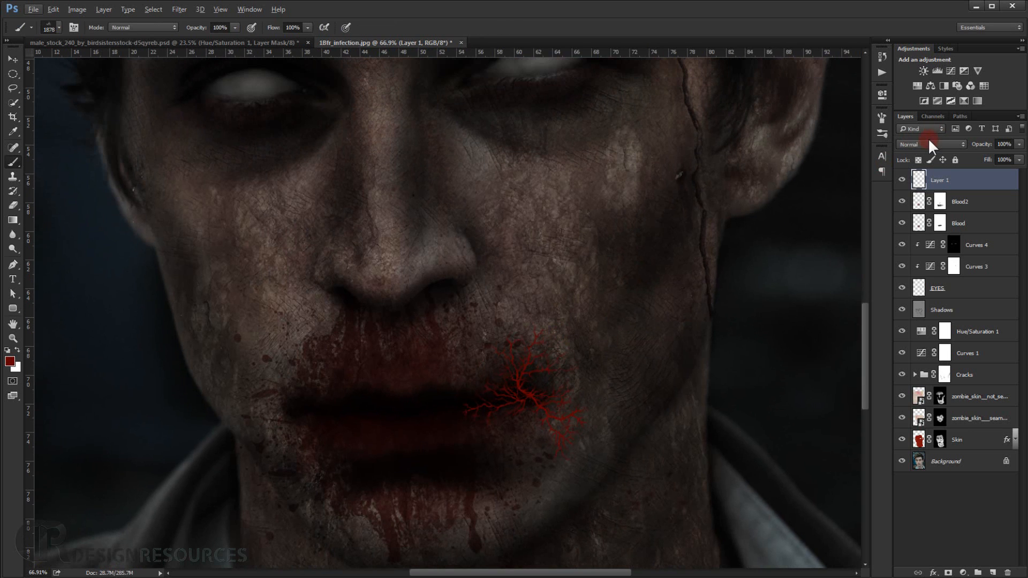
click(930, 144)
click(926, 182)
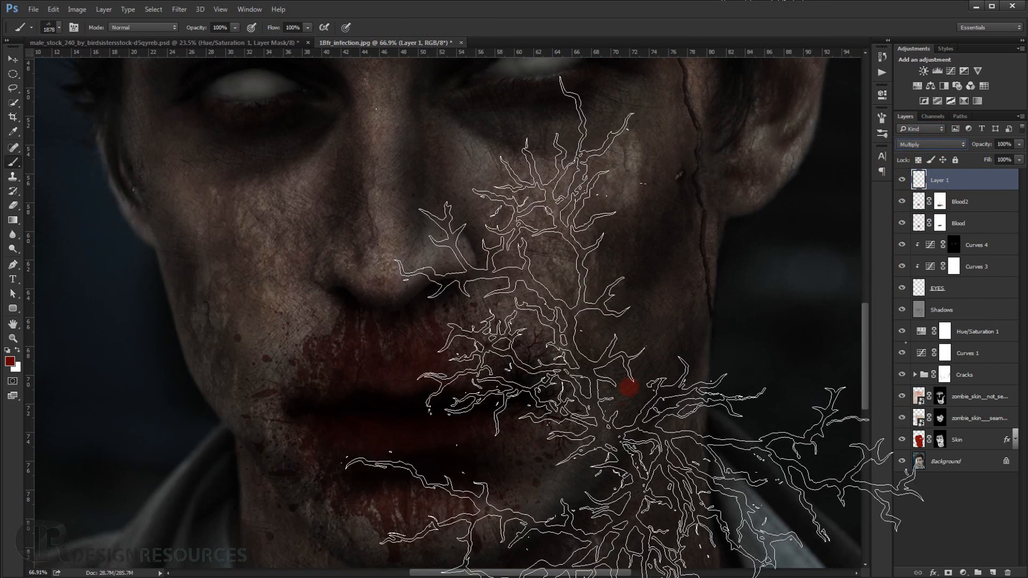
Shrink the vein brush to 319 px and stamp small veins around the mouth corner on the image's left, checking the blend in full view.
drag(583, 348, 553, 309)
scroll(518, 340, down, 10)
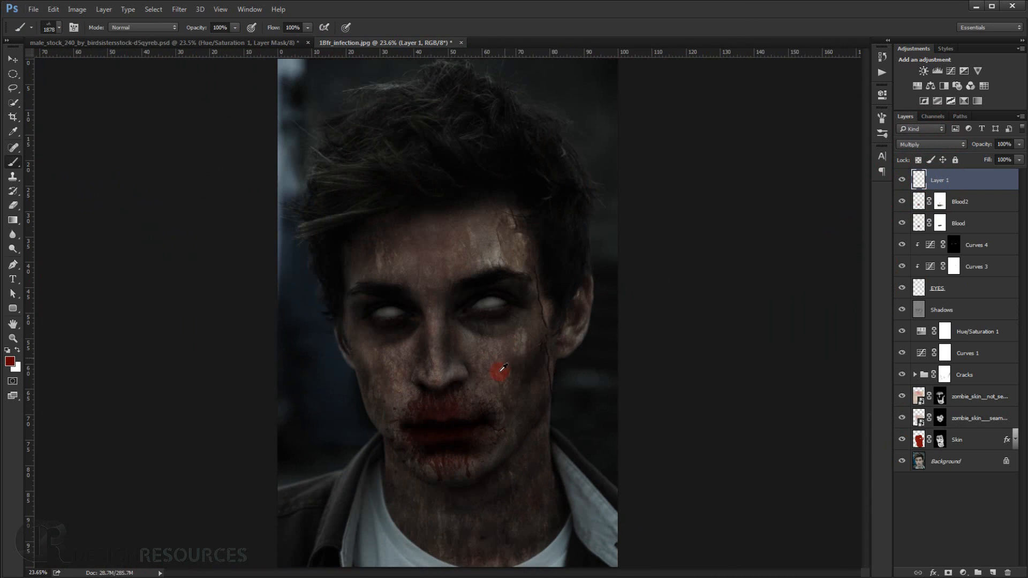
drag(498, 372, 438, 383)
scroll(383, 432, up, 9)
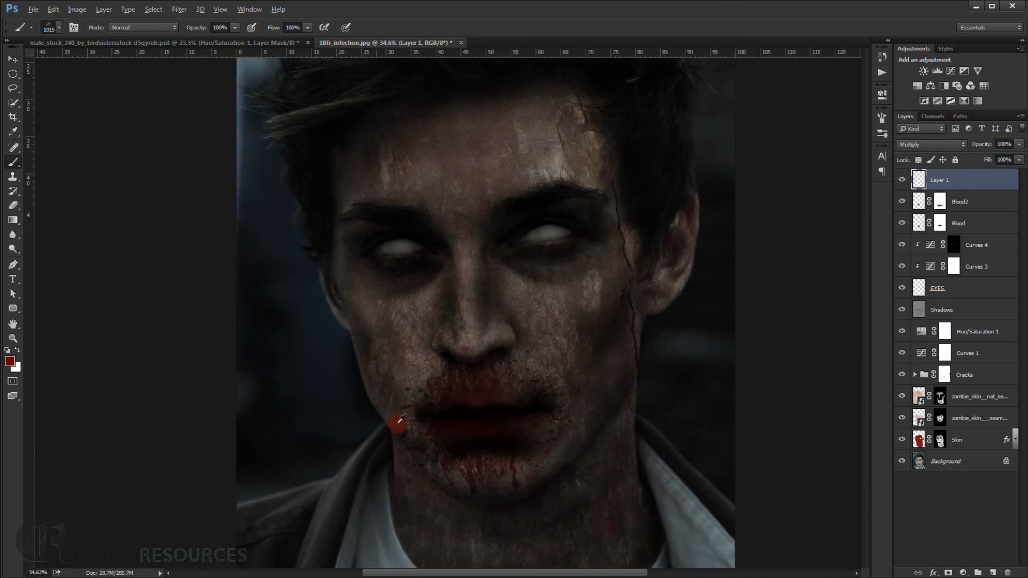
drag(426, 423, 390, 419)
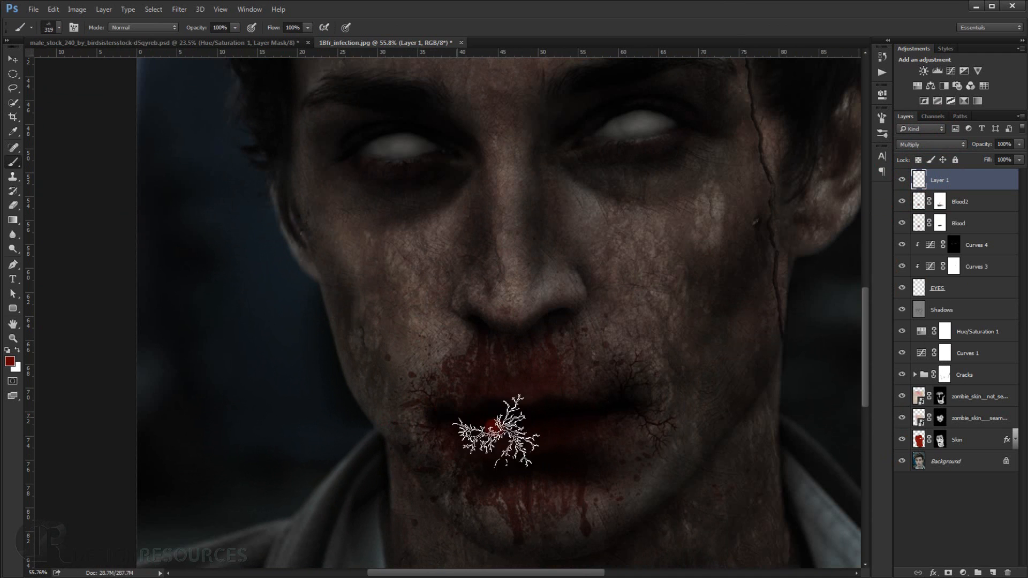
scroll(635, 470, down, 10)
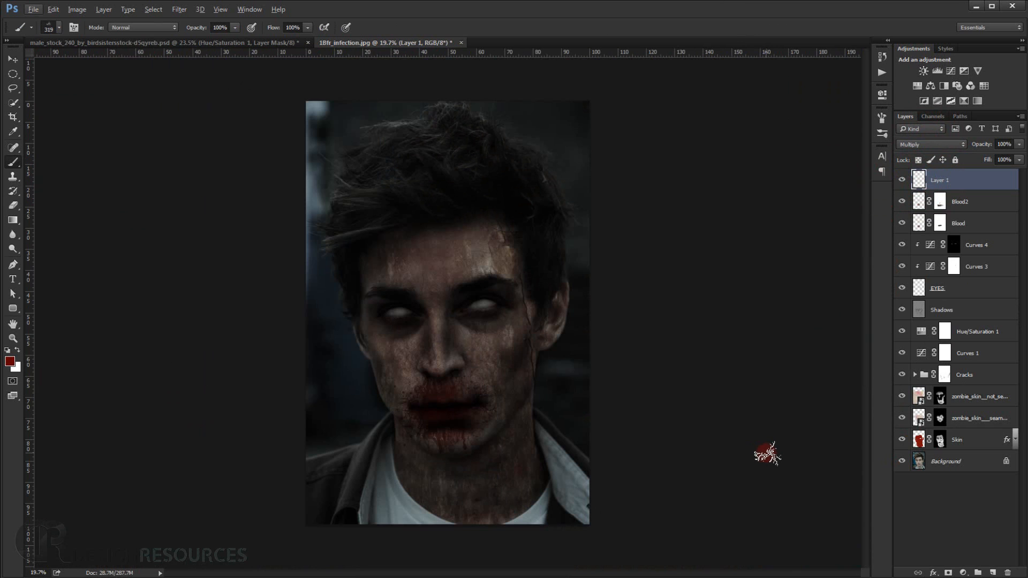
scroll(523, 436, up, 8)
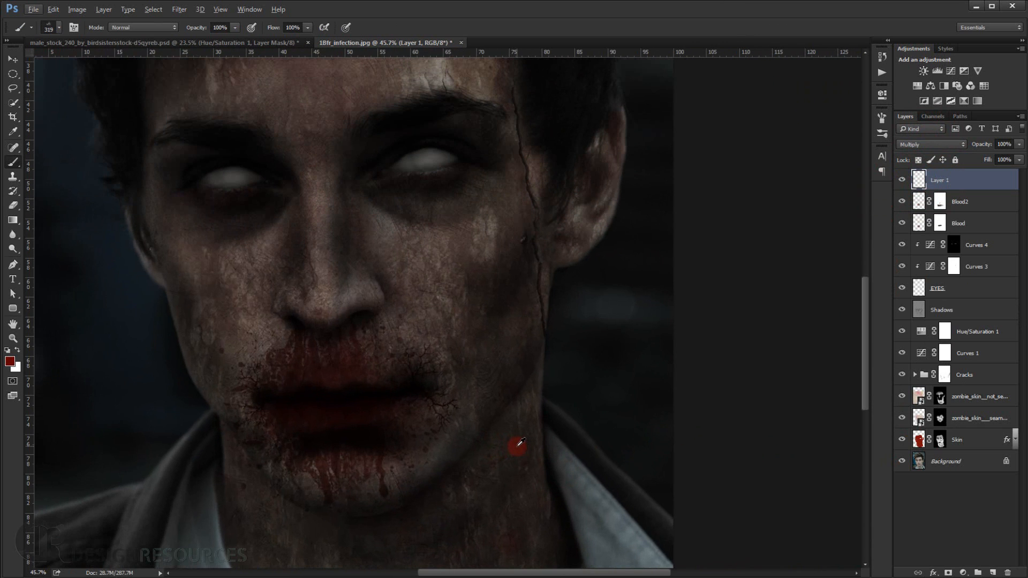
scroll(519, 443, down, 8)
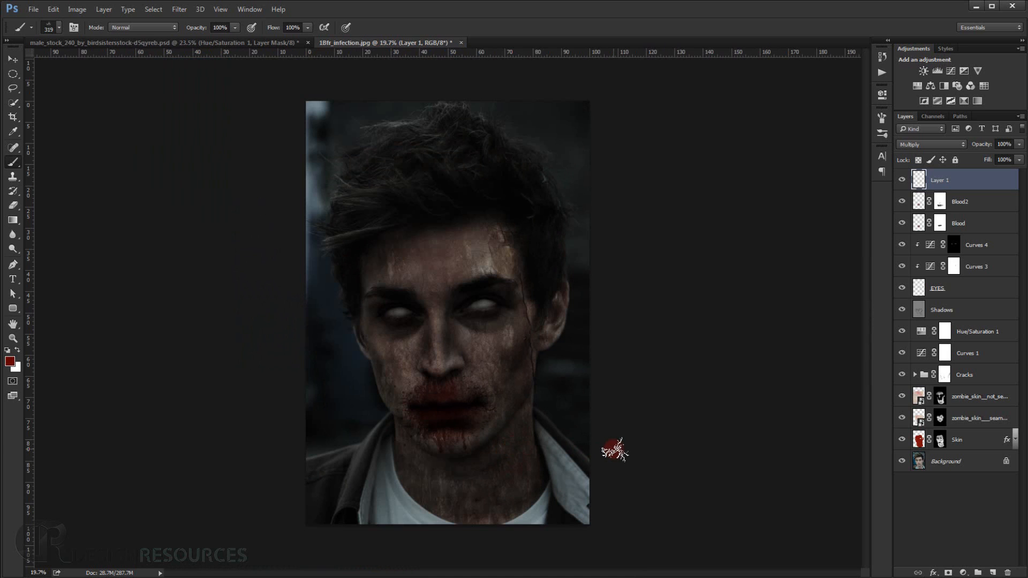
scroll(615, 449, up, 1)
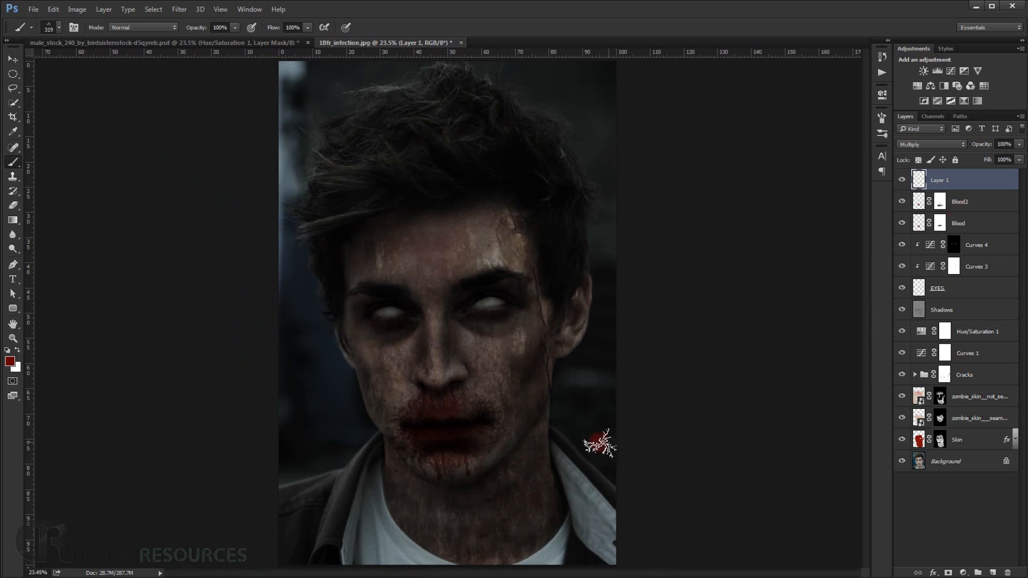
Add a new empty layer on top, rename the vein layer "Vains" and make the new top layer active.
click(11, 62)
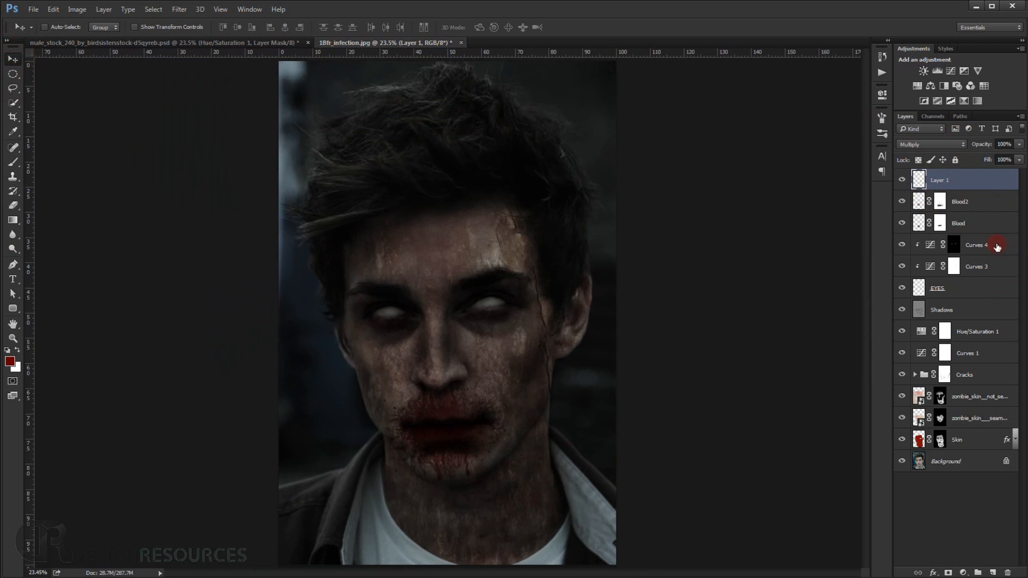
click(993, 573)
double_click(941, 201)
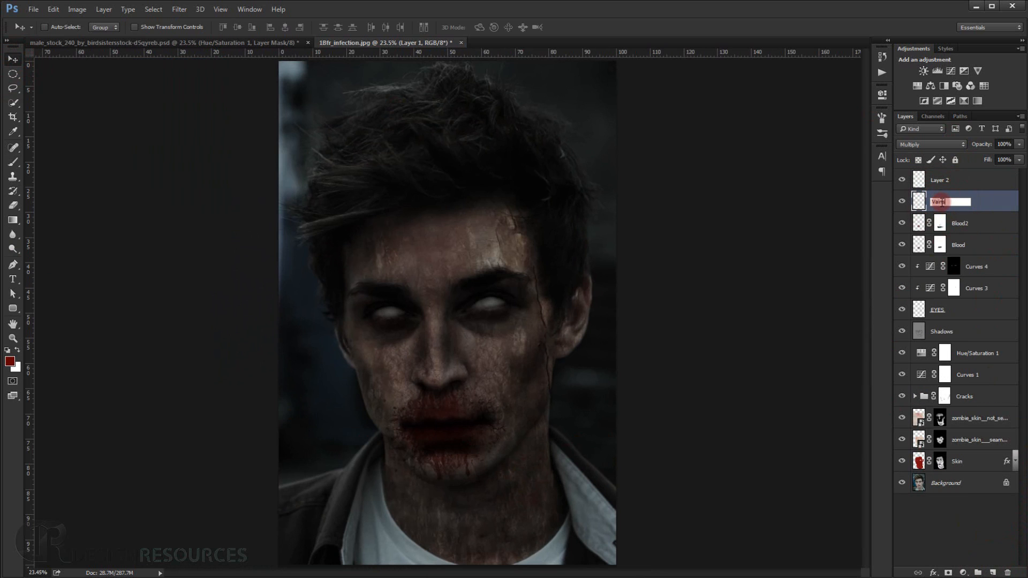
key(Return)
double_click(938, 182)
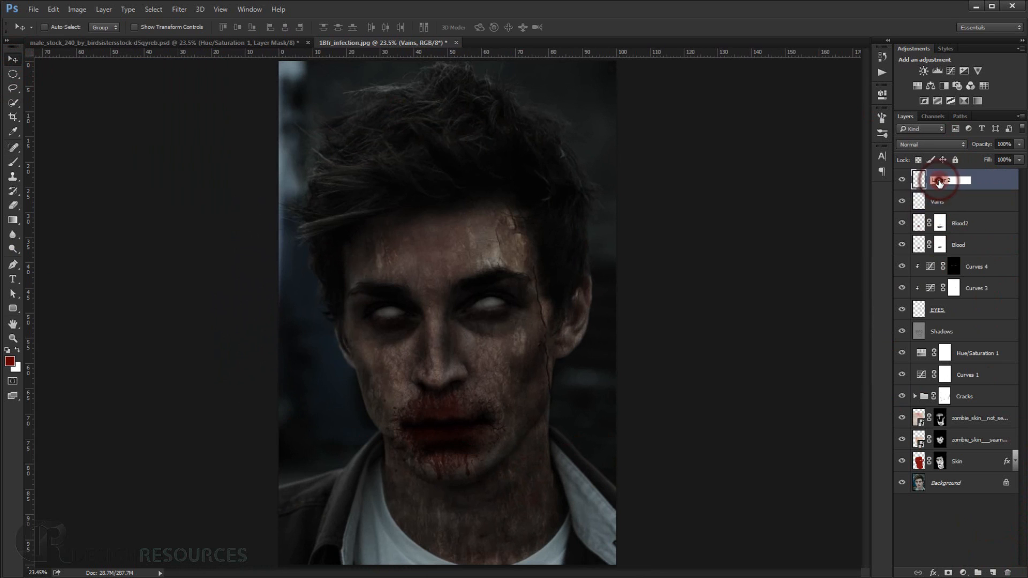
click(986, 181)
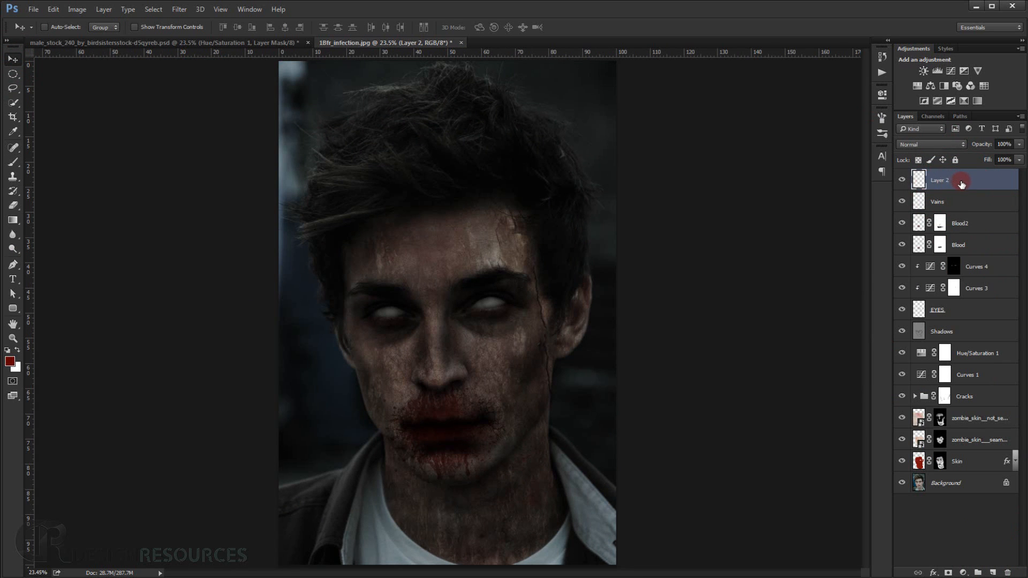
Fill the new top layer with 50% gray at full opacity and set its blend mode to Soft Light.
key(shift+F5)
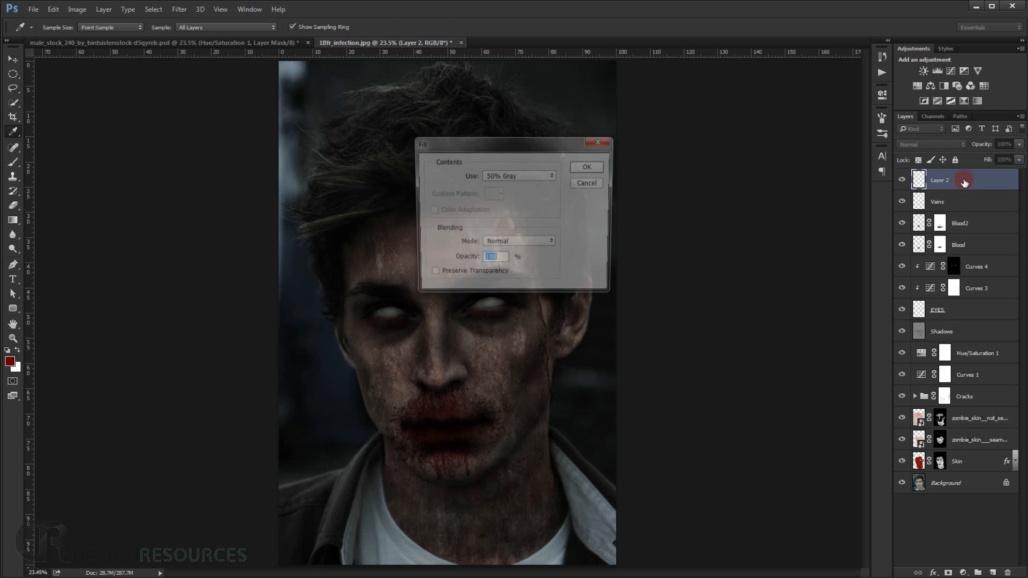
click(575, 168)
key(v)
click(946, 144)
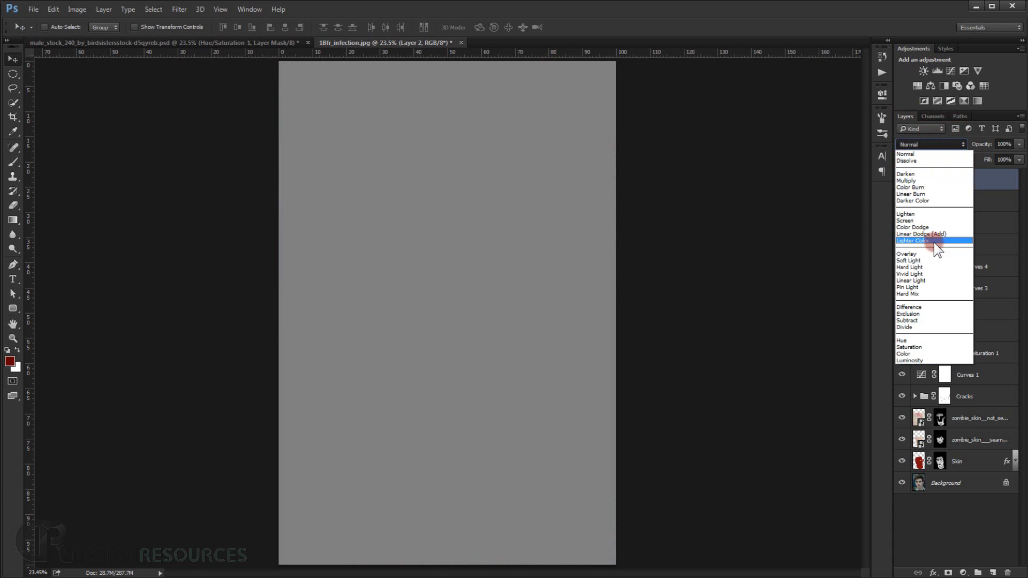
click(933, 261)
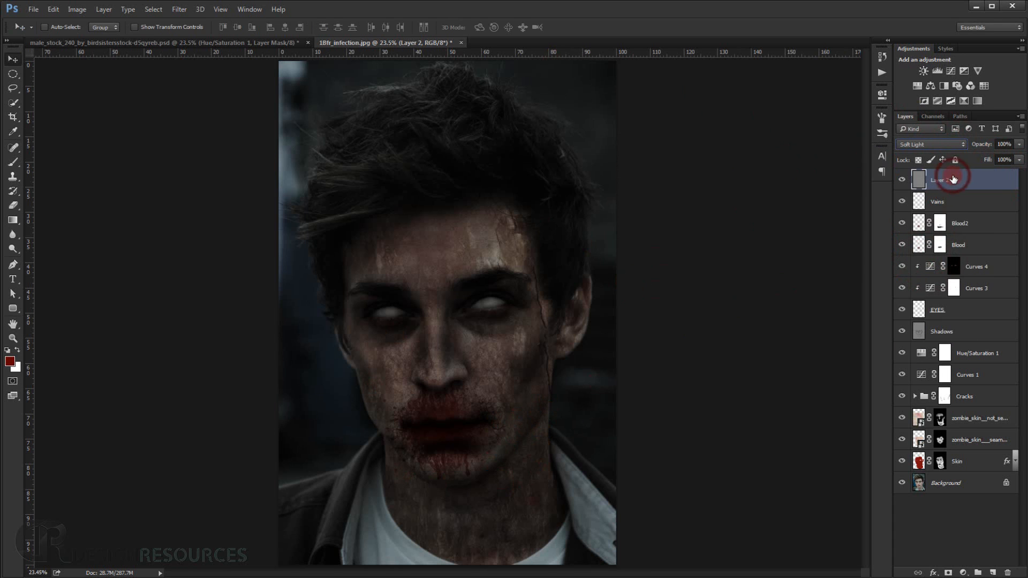
Set up a soft round brush with 15% opacity and 15% flow for shading.
click(14, 163)
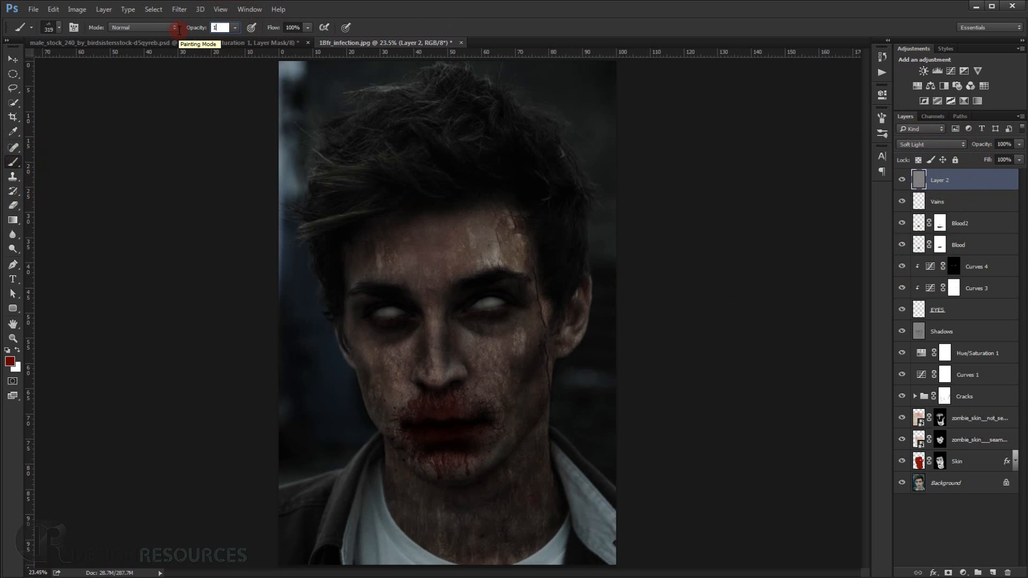
key(Tab)
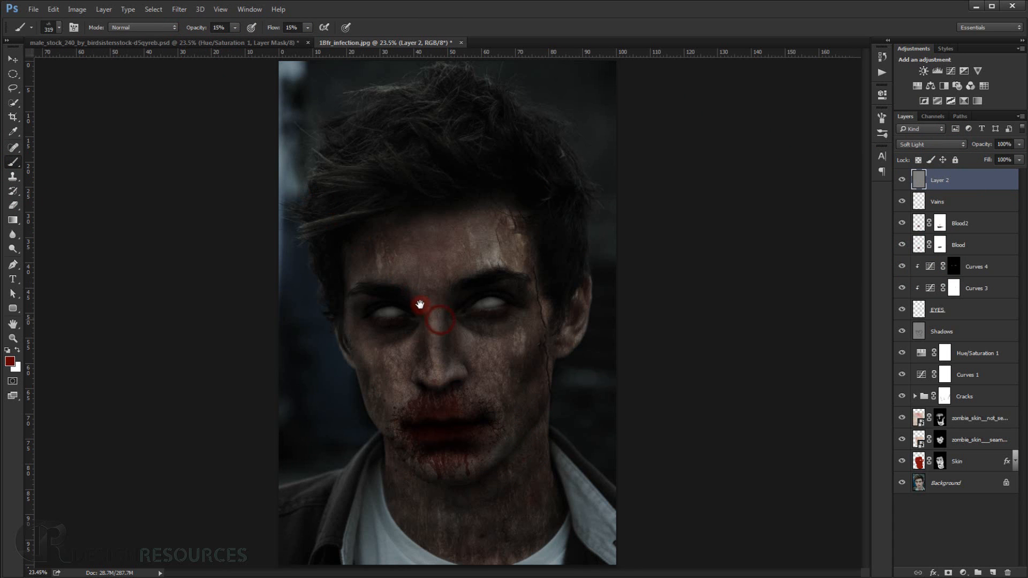
scroll(436, 332, up, 2)
right_click(271, 248)
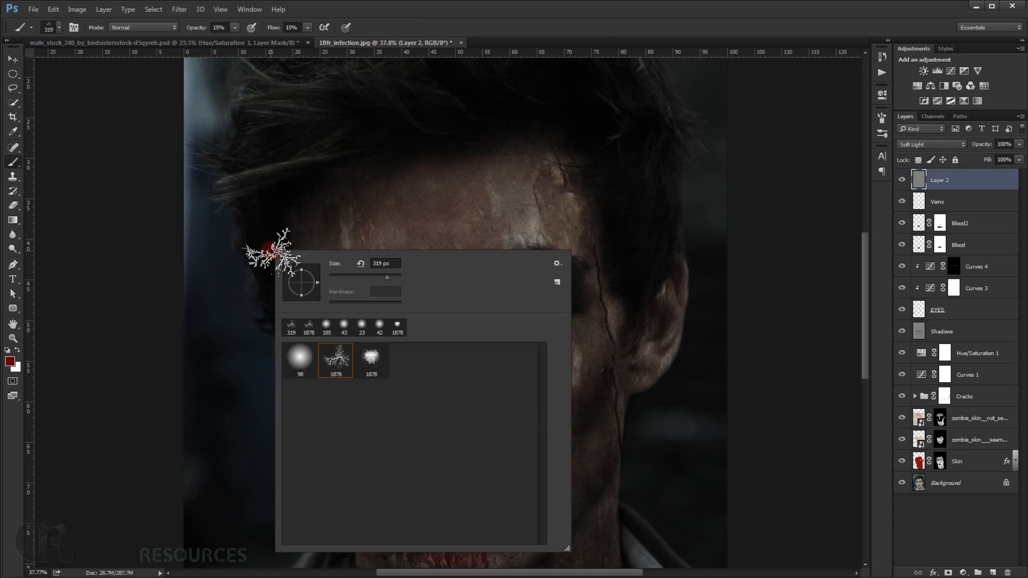
click(307, 347)
click(570, 36)
Reset the colours to black and paint soft shadows along the lips, extending the mouth line to the corner on the image's right.
scroll(486, 438, up, 3)
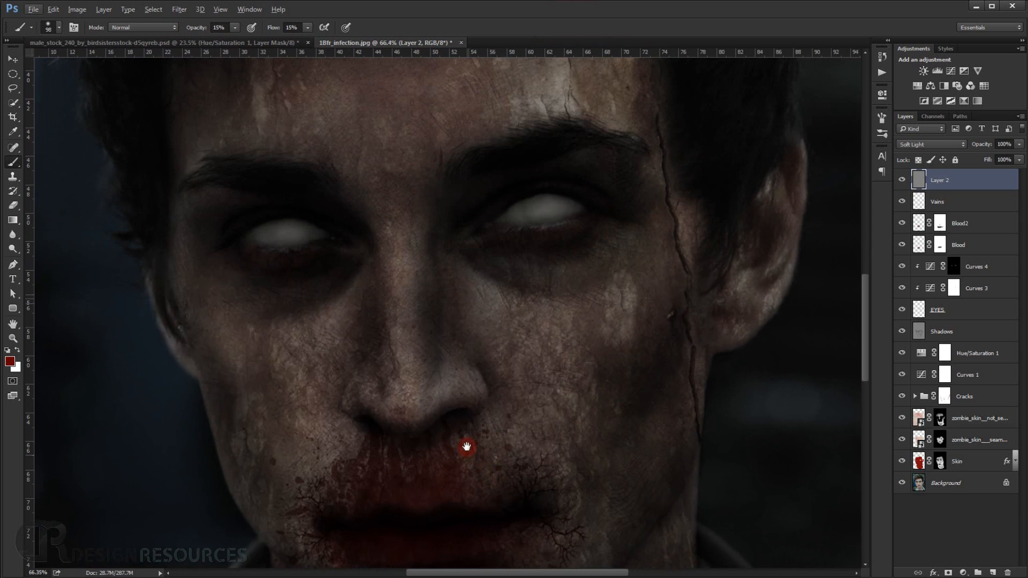
drag(466, 446, 455, 182)
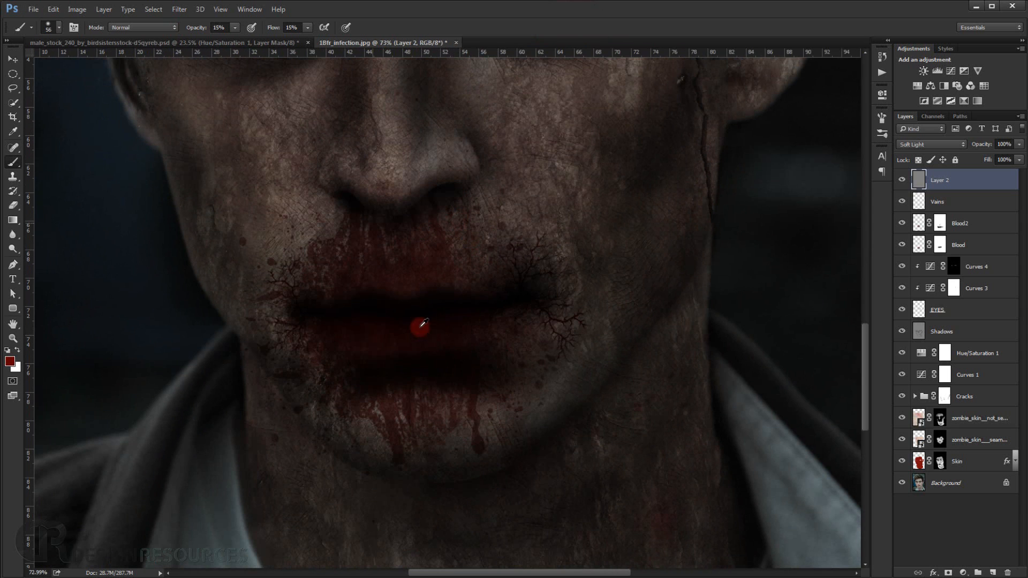
scroll(420, 328, up, 2)
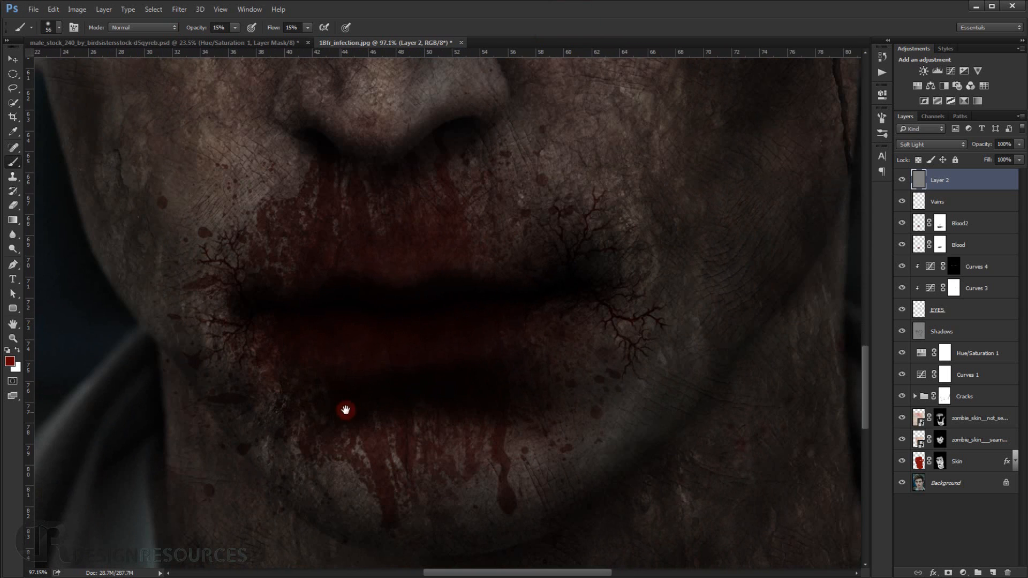
drag(336, 383, 320, 351)
alt+drag(449, 357, 454, 364)
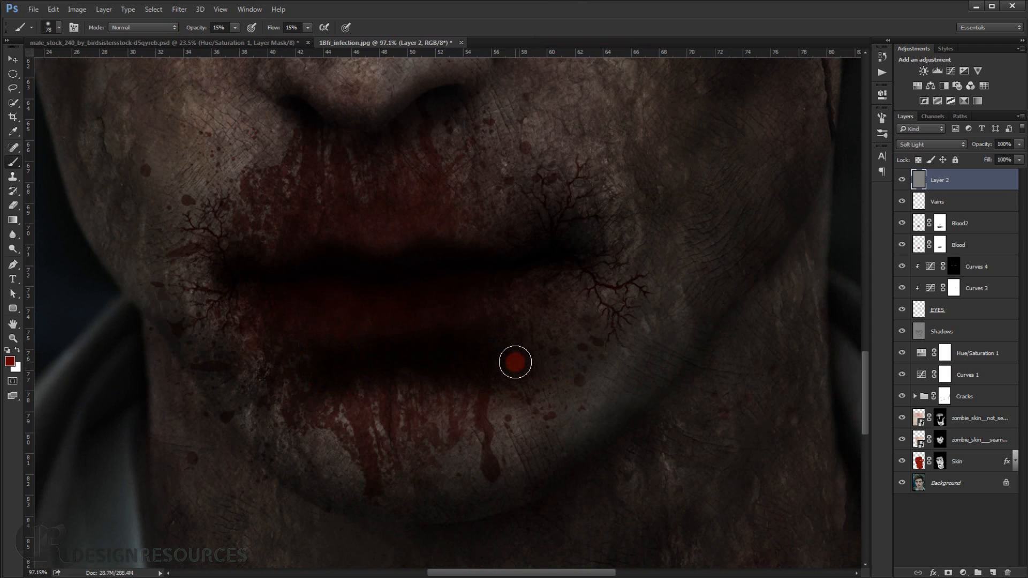
key(d)
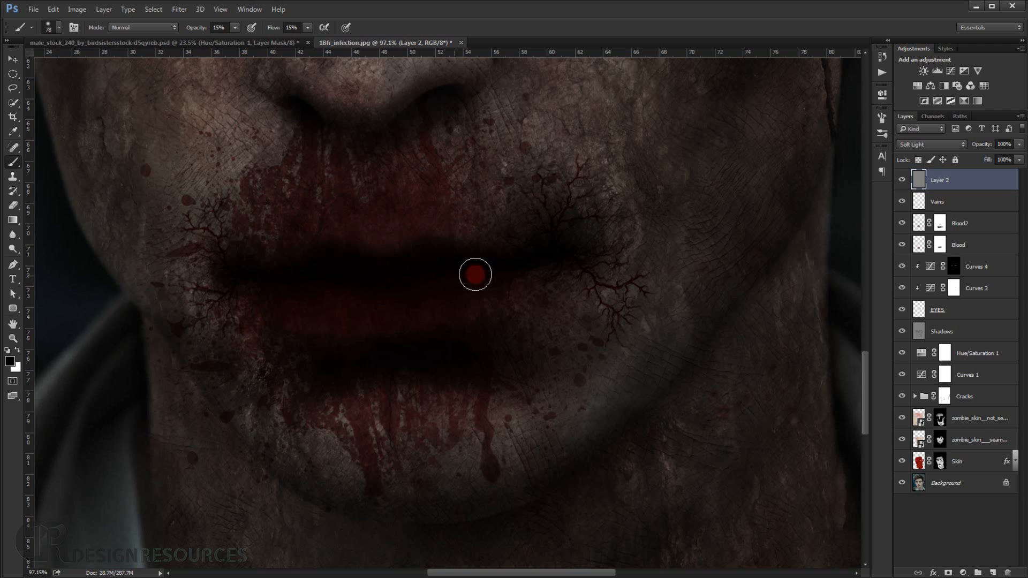
drag(549, 264, 542, 261)
mouse_move(565, 253)
mouse_down()
mouse_move(525, 279)
mouse_move(560, 273)
mouse_move(573, 262)
mouse_move(516, 276)
mouse_move(625, 248)
mouse_up()
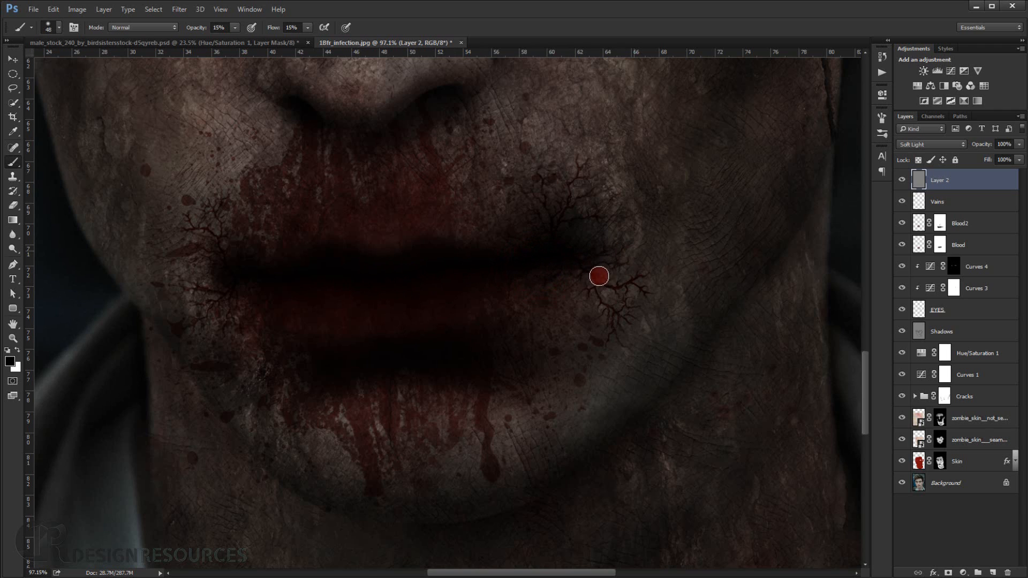
scroll(616, 330, down, 6)
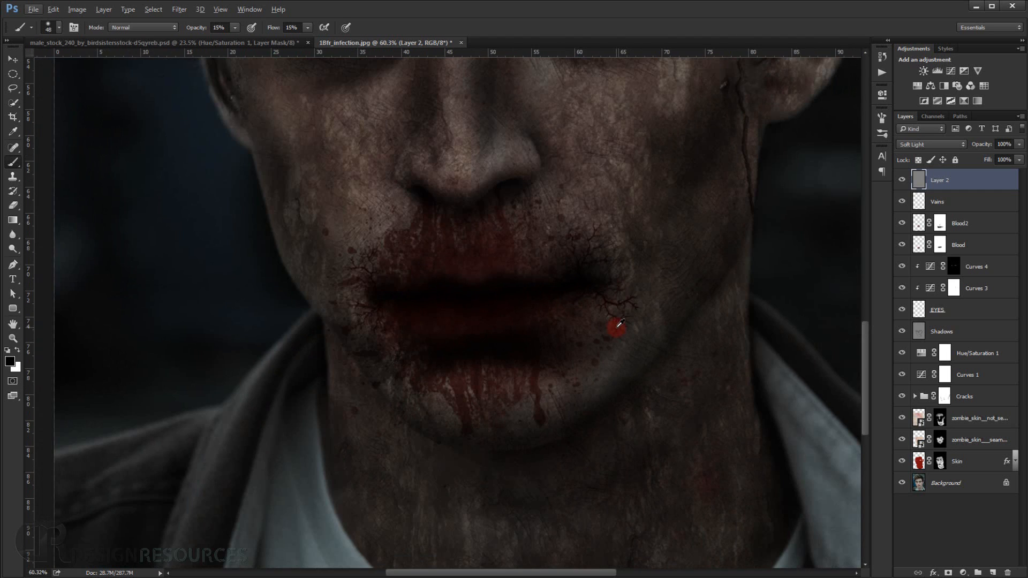
Darken the nostrils and the shaded underside of the nose with black on the gray layer.
scroll(519, 301, up, 3)
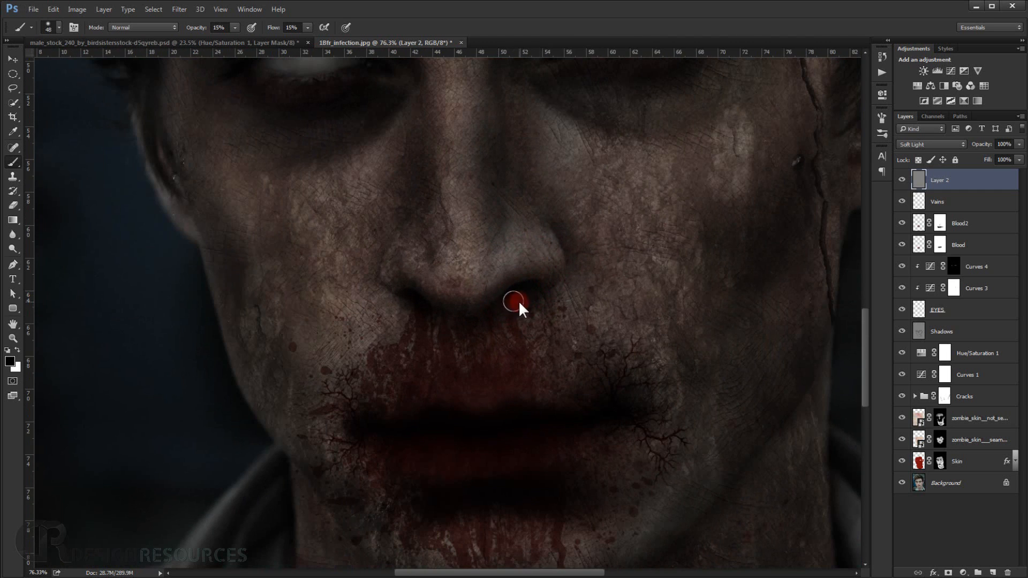
mouse_move(519, 303)
mouse_down()
mouse_move(470, 328)
mouse_move(433, 312)
mouse_move(454, 339)
mouse_move(427, 314)
mouse_move(426, 344)
mouse_move(417, 340)
mouse_move(409, 302)
mouse_move(460, 334)
mouse_move(465, 319)
mouse_move(544, 299)
mouse_move(505, 300)
mouse_move(508, 287)
mouse_move(478, 264)
mouse_move(494, 296)
mouse_up()
scroll(497, 317, down, 4)
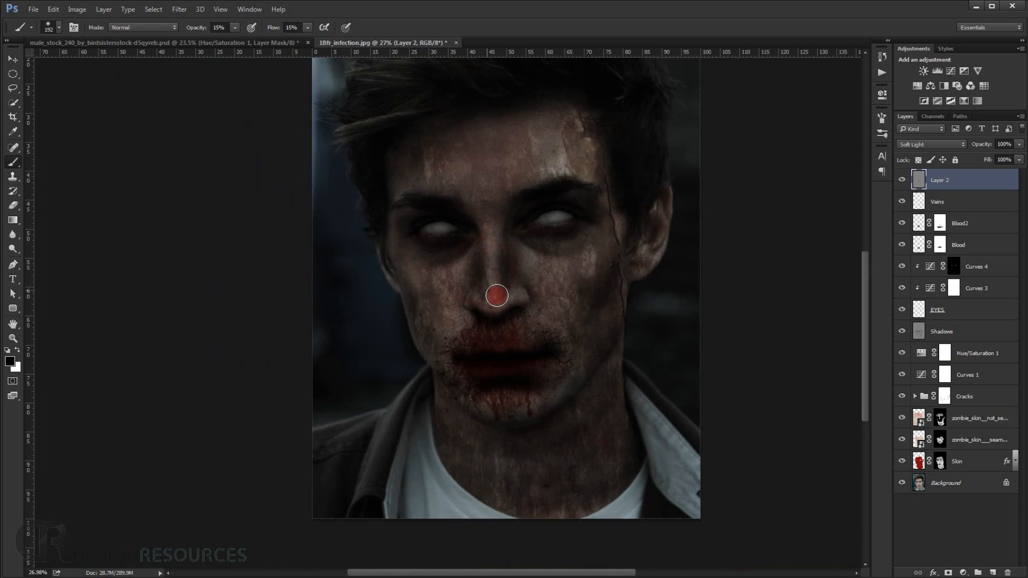
scroll(551, 319, down, 2)
Paint soft black shading around the edges of the eye on the image's left with a 48 px brush.
scroll(511, 359, up, 4)
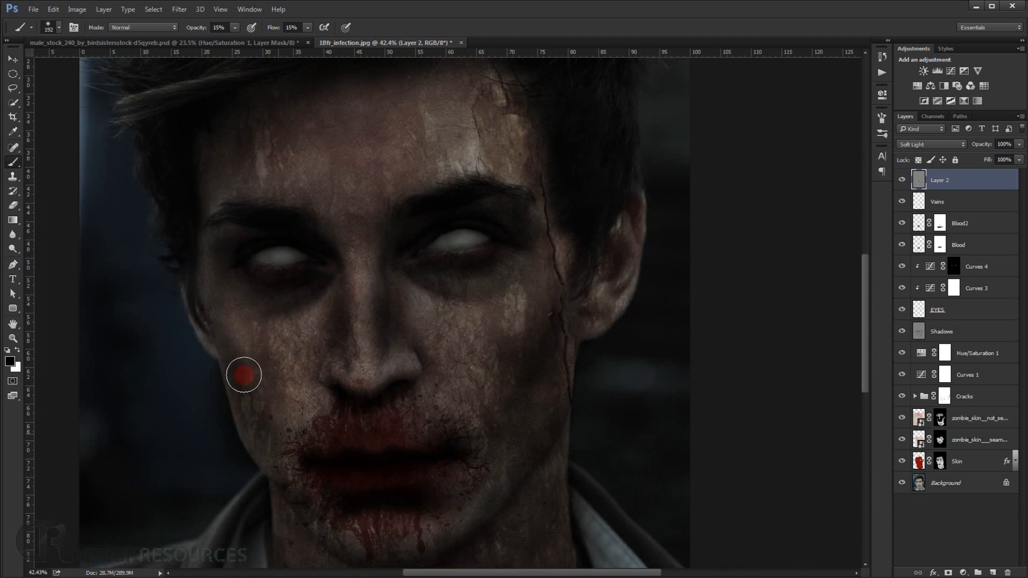
scroll(259, 275, up, 4)
mouse_move(282, 282)
mouse_down()
mouse_move(248, 286)
mouse_move(262, 284)
mouse_move(227, 265)
mouse_move(274, 278)
mouse_move(219, 266)
mouse_move(302, 280)
mouse_move(318, 271)
mouse_move(267, 276)
mouse_move(411, 256)
mouse_move(378, 255)
mouse_move(290, 294)
mouse_move(420, 253)
mouse_move(338, 274)
mouse_move(354, 276)
mouse_move(266, 285)
mouse_move(430, 255)
mouse_move(369, 225)
mouse_move(332, 215)
mouse_move(365, 224)
mouse_move(313, 217)
mouse_up()
scroll(259, 281, up, 2)
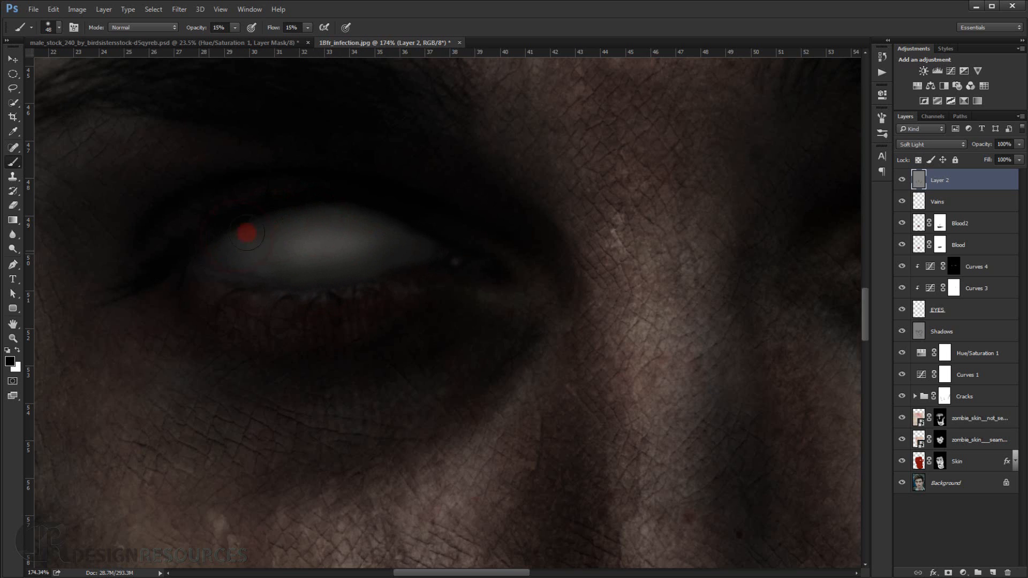
mouse_move(224, 252)
mouse_down()
mouse_move(267, 234)
mouse_move(223, 252)
mouse_move(246, 250)
mouse_move(222, 271)
mouse_move(251, 268)
mouse_move(164, 254)
mouse_move(437, 258)
mouse_move(391, 243)
mouse_move(444, 254)
mouse_move(385, 250)
mouse_move(425, 260)
mouse_move(427, 231)
mouse_move(362, 255)
mouse_move(420, 230)
mouse_move(410, 227)
mouse_move(380, 234)
mouse_move(459, 245)
mouse_move(364, 236)
mouse_move(343, 244)
mouse_move(339, 271)
mouse_up()
scroll(439, 249, down, 4)
Shade the edges of the eye on the image's right with a 24 px black brush.
scroll(423, 251, up, 4)
scroll(408, 273, down, 2)
scroll(409, 274, down, 2)
scroll(647, 240, up, 3)
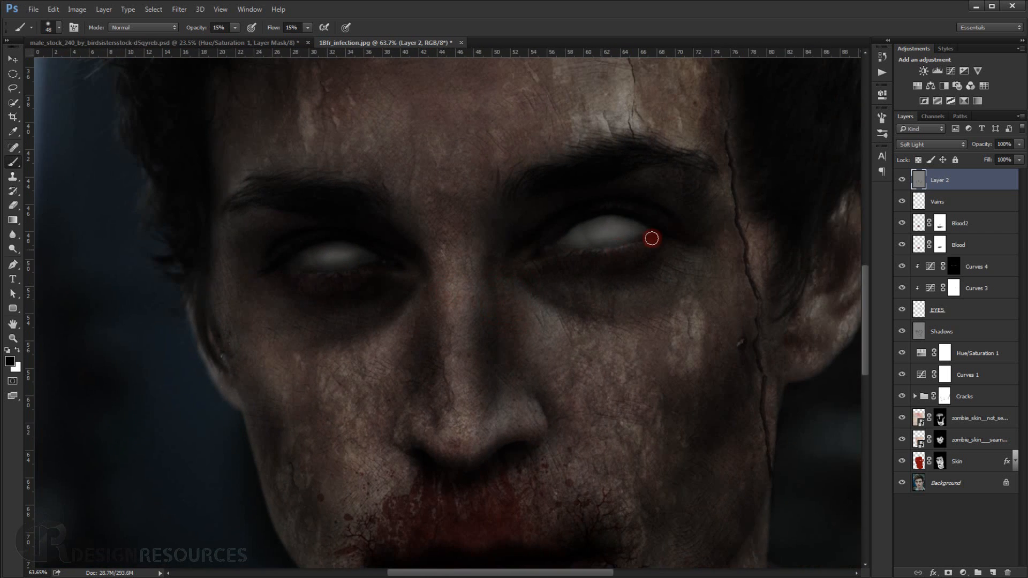
mouse_move(638, 250)
mouse_down()
mouse_move(656, 227)
mouse_move(587, 254)
mouse_move(511, 251)
mouse_move(535, 241)
mouse_move(536, 227)
mouse_move(517, 242)
mouse_up()
alt+right_click(537, 234)
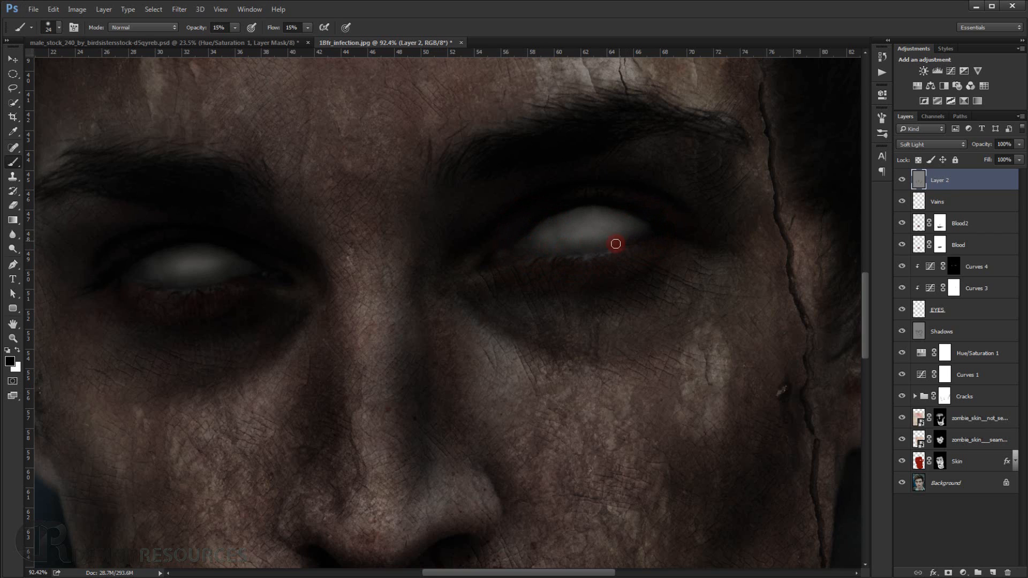
drag(644, 222, 614, 210)
scroll(562, 222, down, 8)
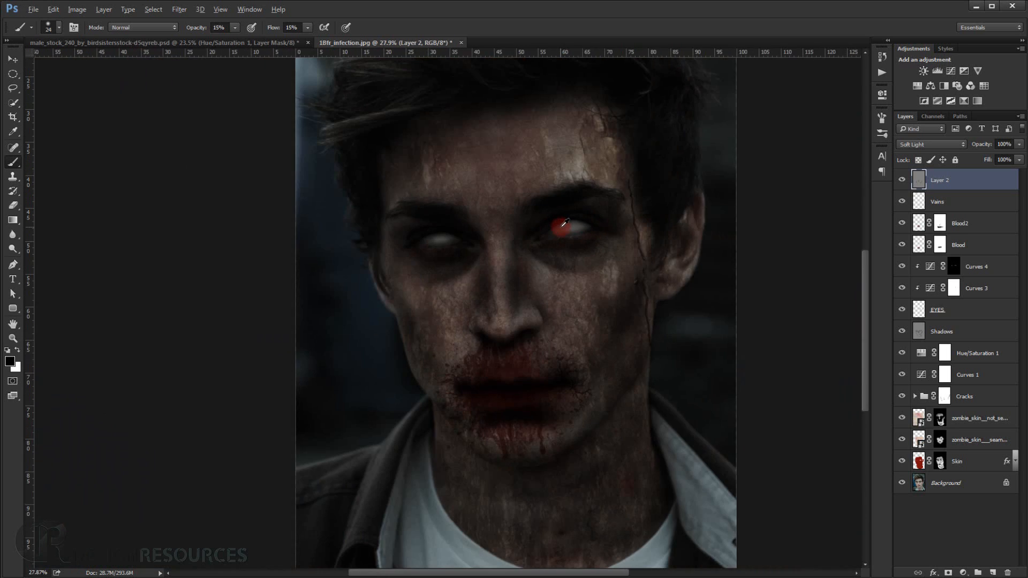
Compare the portrait with and without the gray shading layer.
click(901, 181)
click(902, 181)
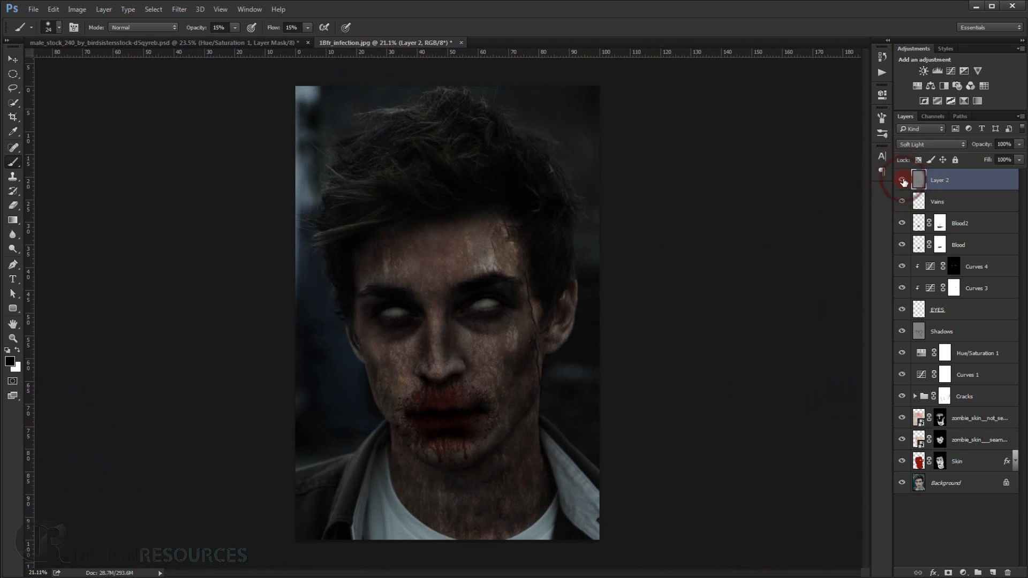
click(903, 182)
click(902, 181)
Deepen the long crack running from the temple down past the ear with the 24 px black brush.
scroll(554, 310, up, 10)
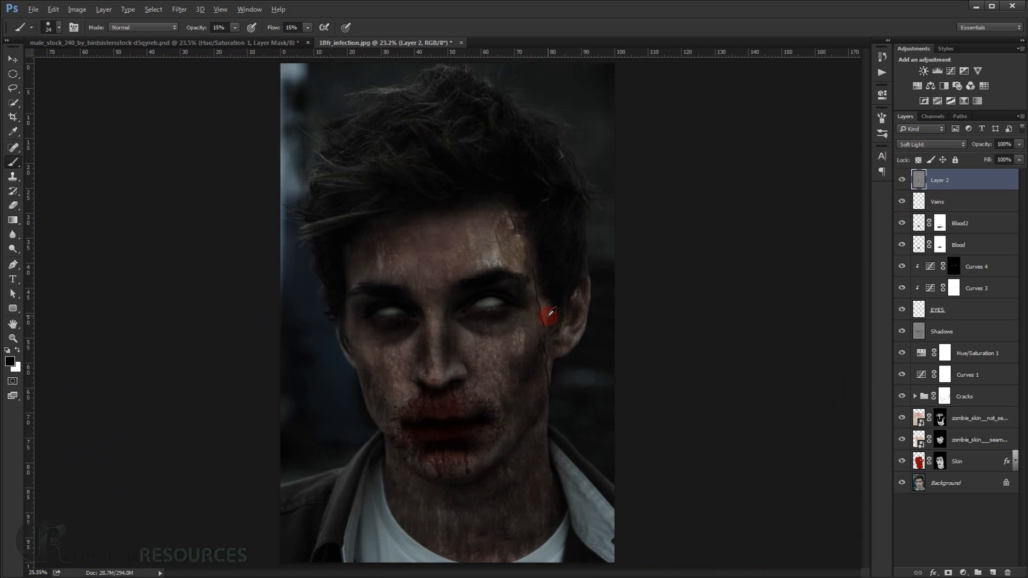
scroll(522, 316, up, 1)
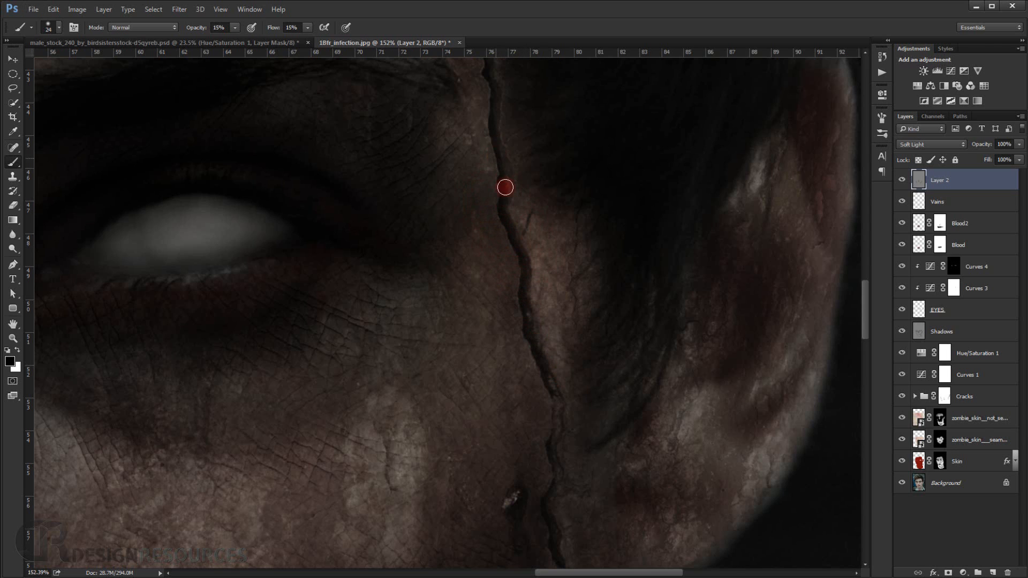
drag(504, 167, 499, 157)
scroll(534, 304, down, 5)
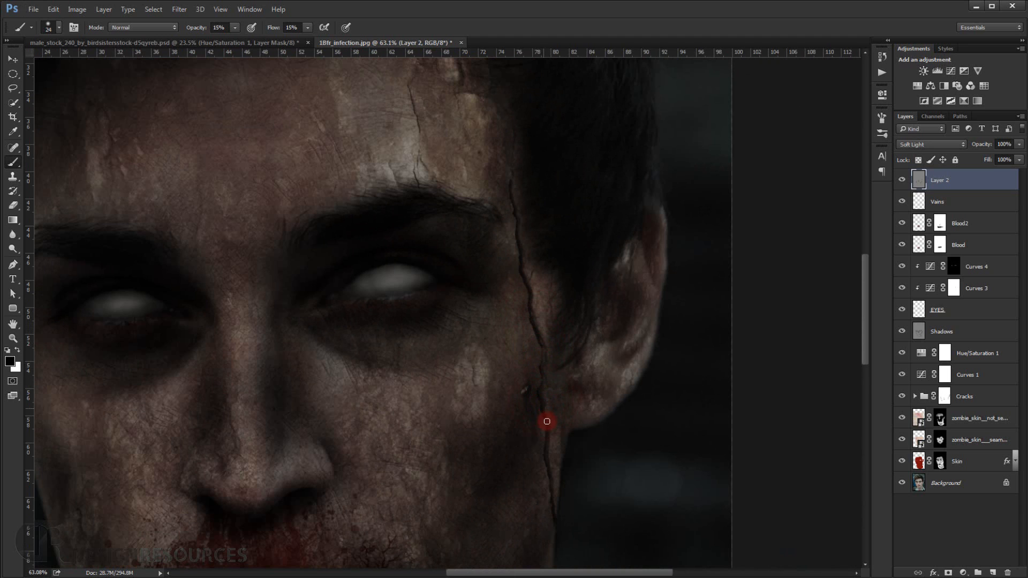
drag(540, 413, 527, 317)
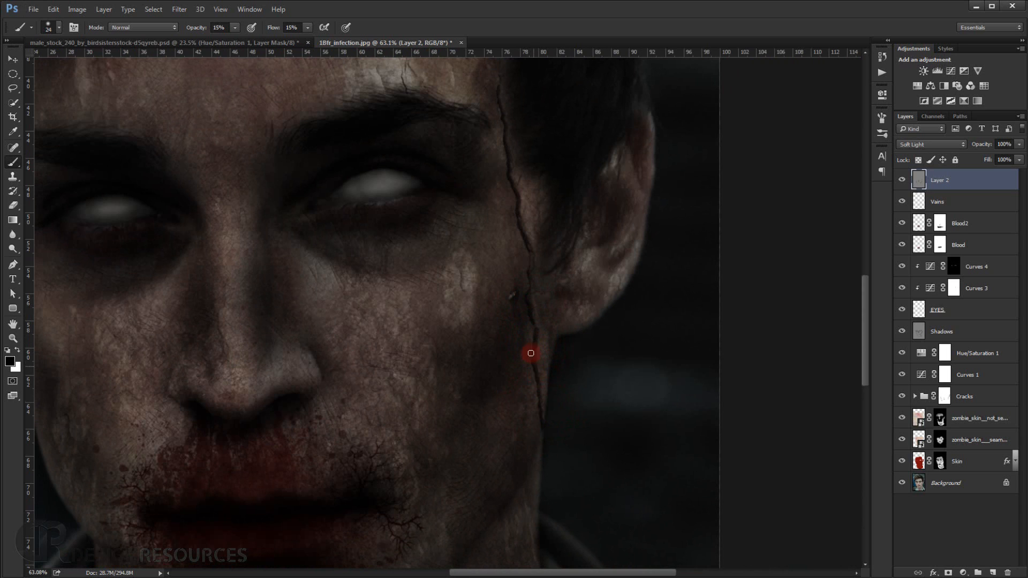
scroll(545, 427, down, 4)
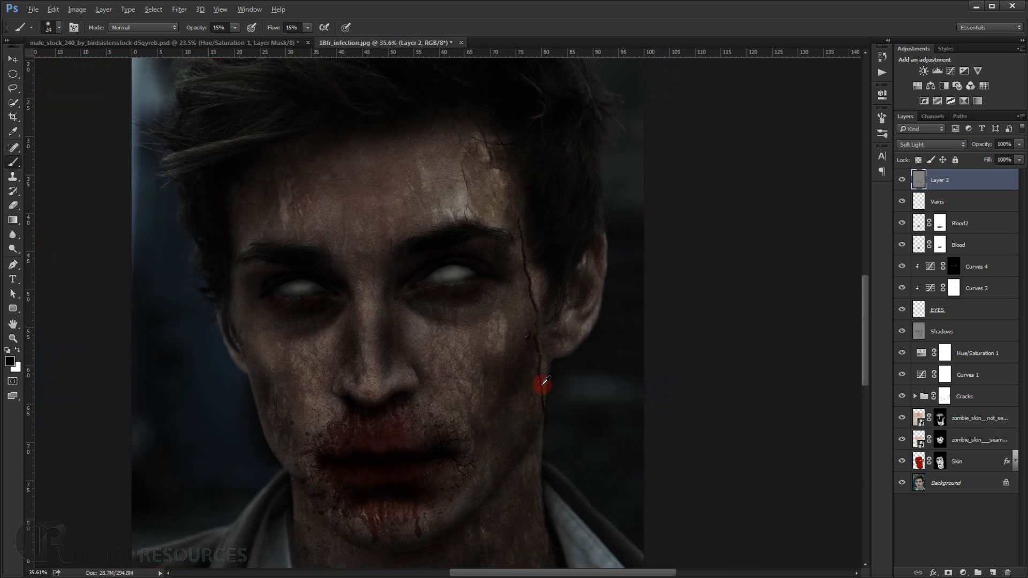
scroll(665, 353, down, 1)
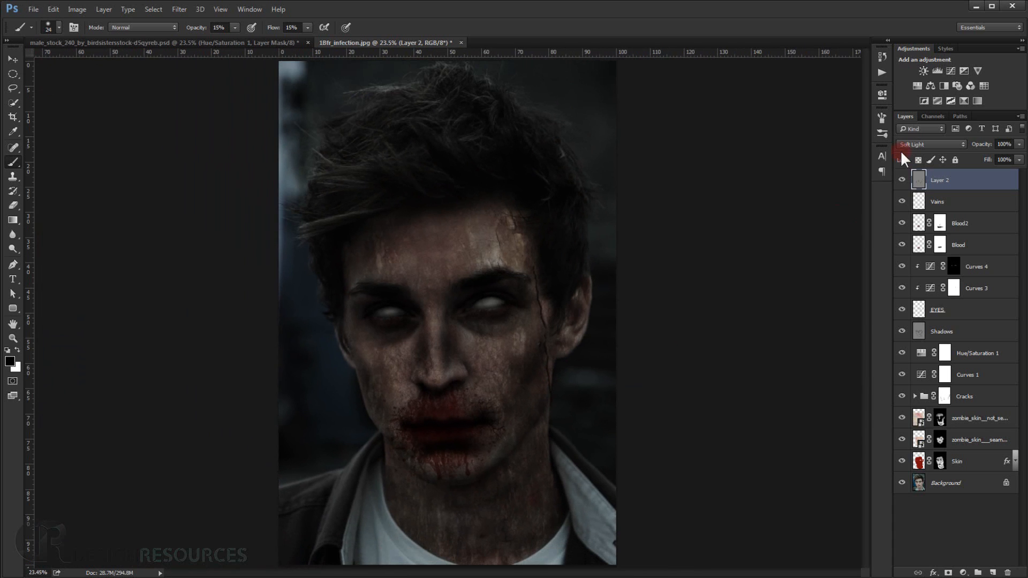
Hide and show the shading layer in full view to check the darkened eyes, mouth and crack.
click(902, 180)
click(903, 181)
click(902, 182)
click(902, 182)
scroll(683, 237, down, 2)
Darken the folds of the ear on the image's right with a 49 px black brush and compare the shading layer on and off.
scroll(682, 239, up, 10)
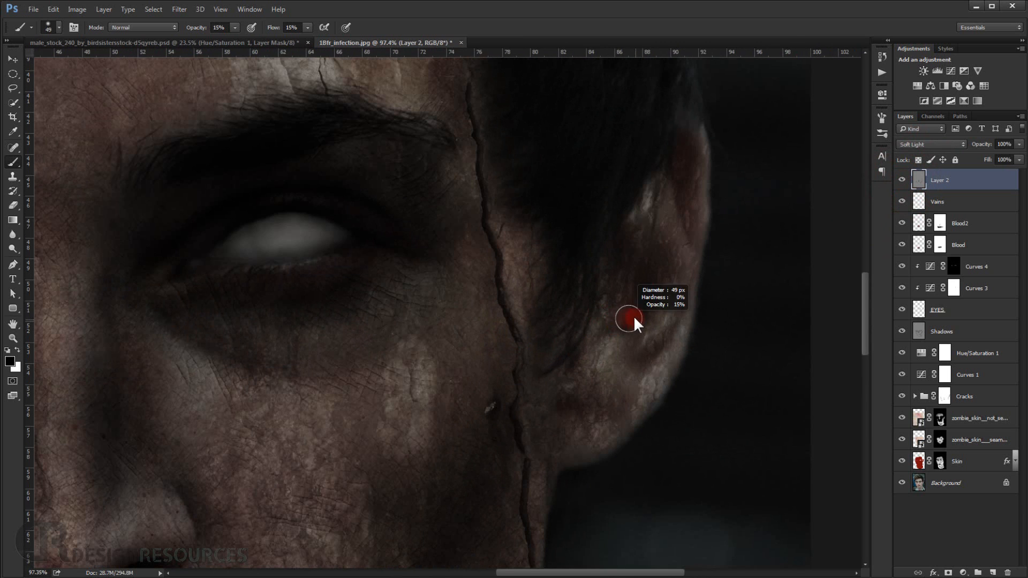
mouse_move(642, 275)
mouse_down()
mouse_move(623, 317)
mouse_move(638, 280)
mouse_move(632, 246)
mouse_move(618, 314)
mouse_move(685, 159)
mouse_move(689, 218)
mouse_up()
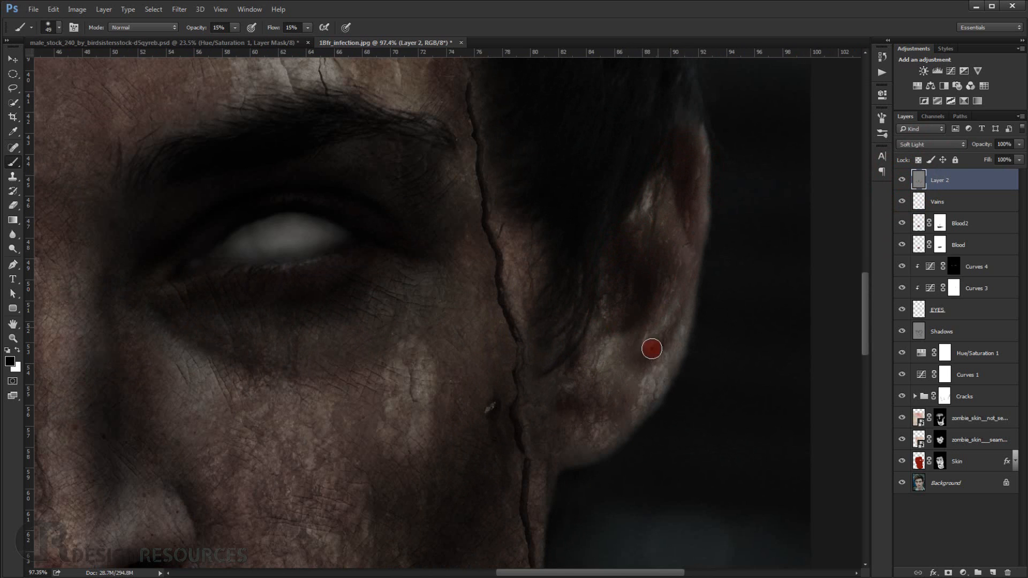
mouse_move(652, 348)
mouse_down()
mouse_move(659, 355)
mouse_move(647, 362)
mouse_up()
scroll(610, 393, down, 5)
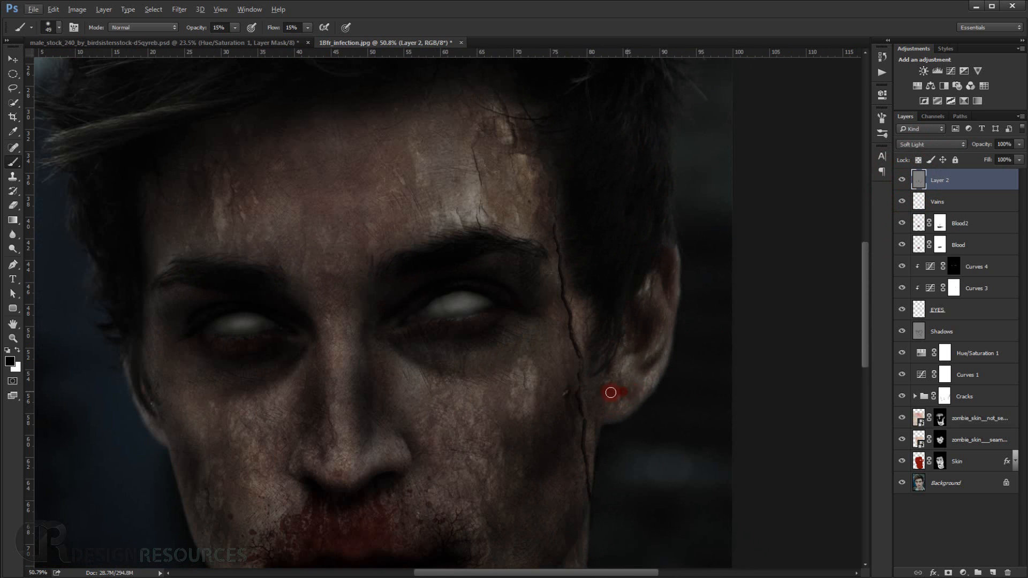
scroll(532, 401, down, 3)
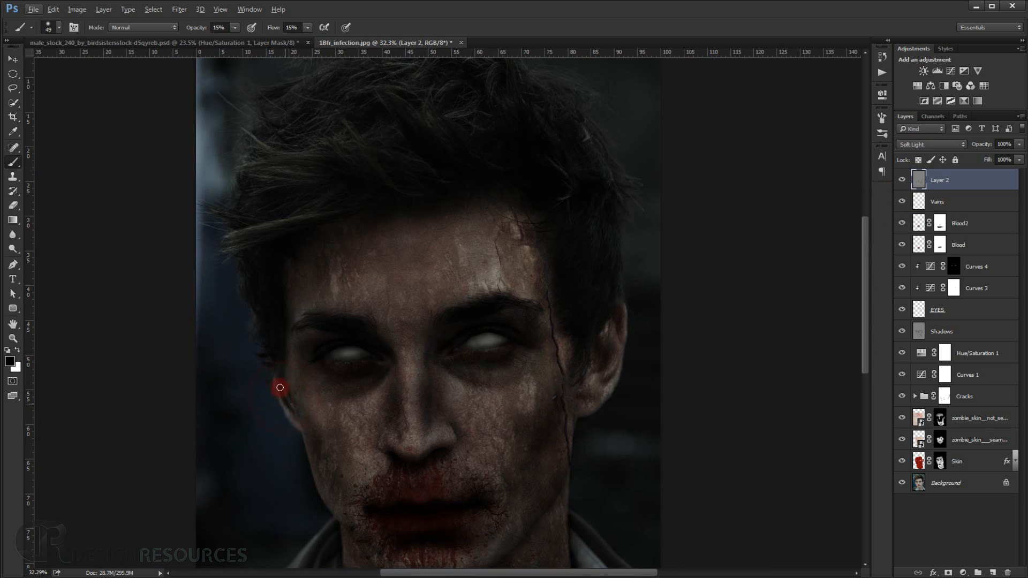
scroll(306, 393, down, 1)
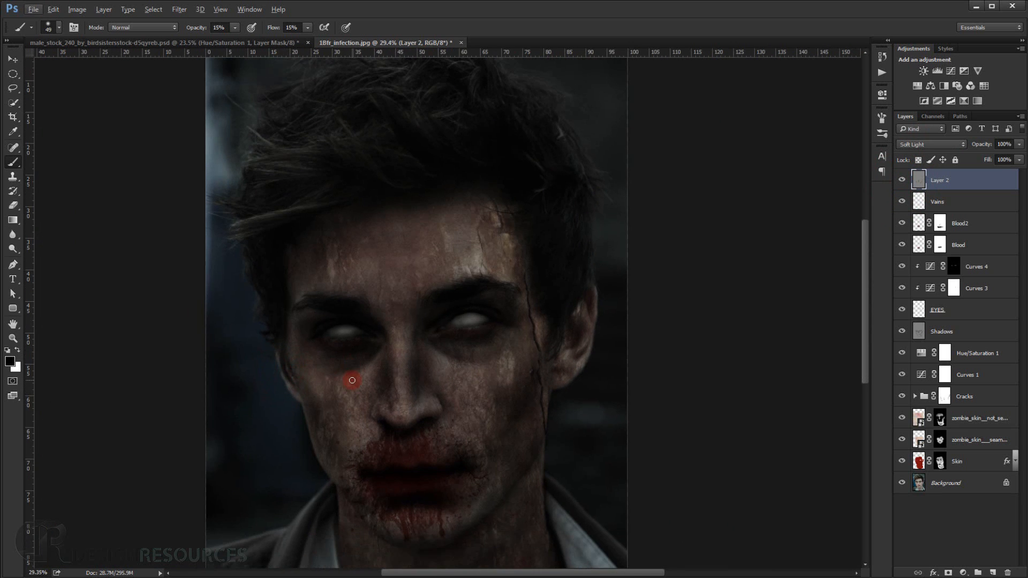
scroll(351, 380, down, 2)
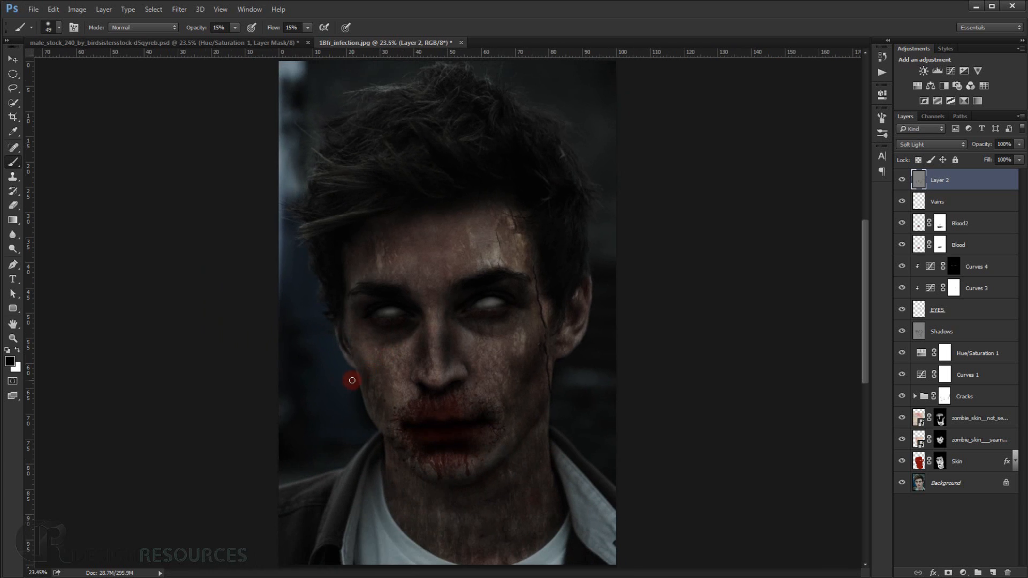
click(903, 182)
click(903, 182)
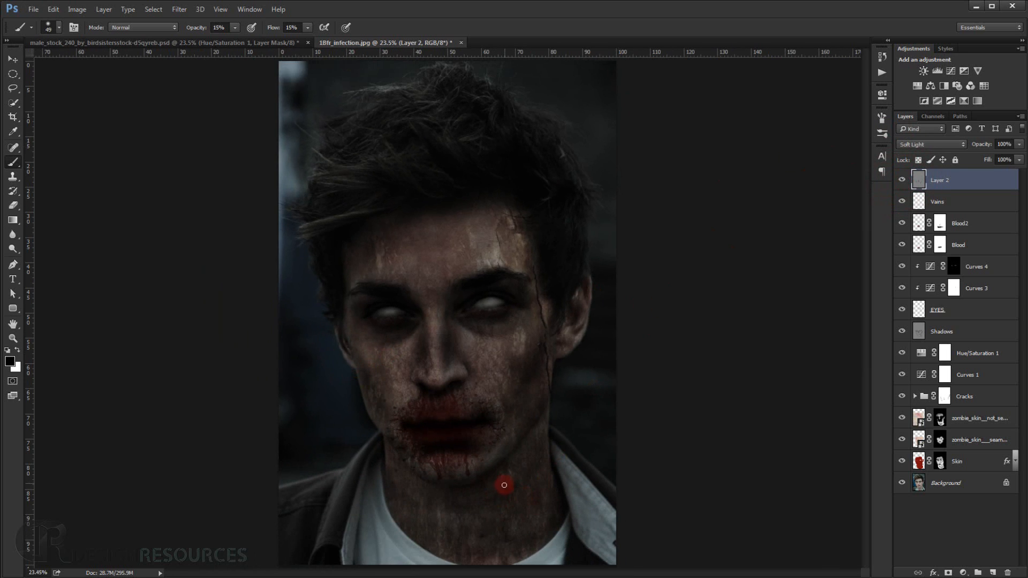
Paint soft black shadows under the jaw and across the neck, and make the shading layer active again.
drag(504, 485, 512, 490)
drag(528, 440, 448, 491)
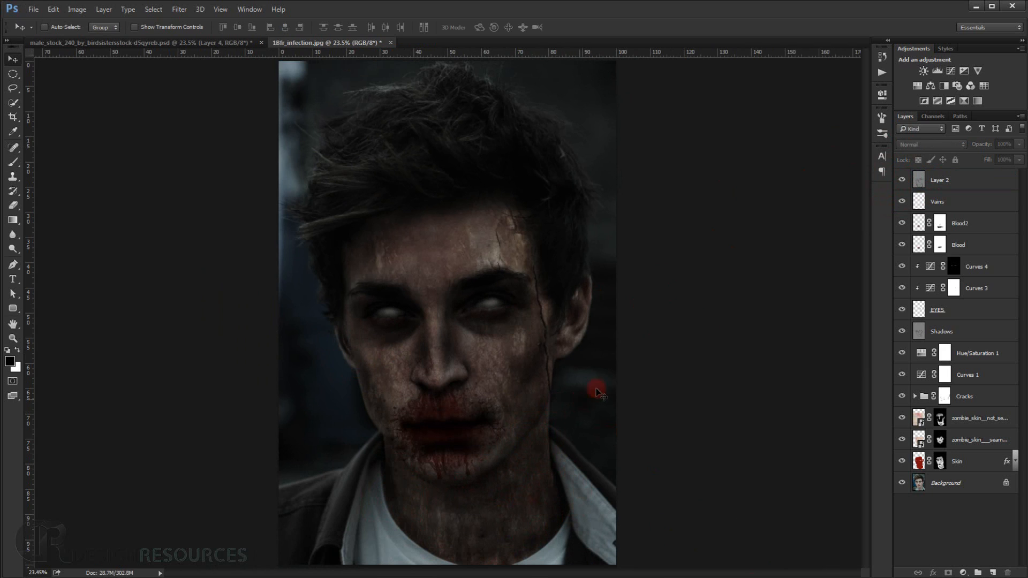
click(950, 181)
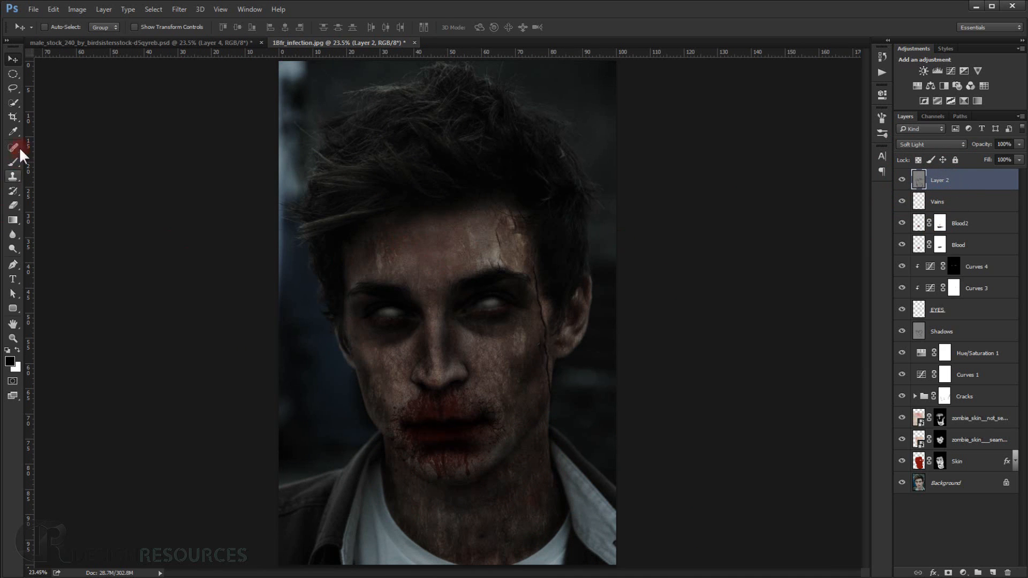
Draw a tall elliptical selection around the head and face and feather it by 200 pixels.
click(12, 69)
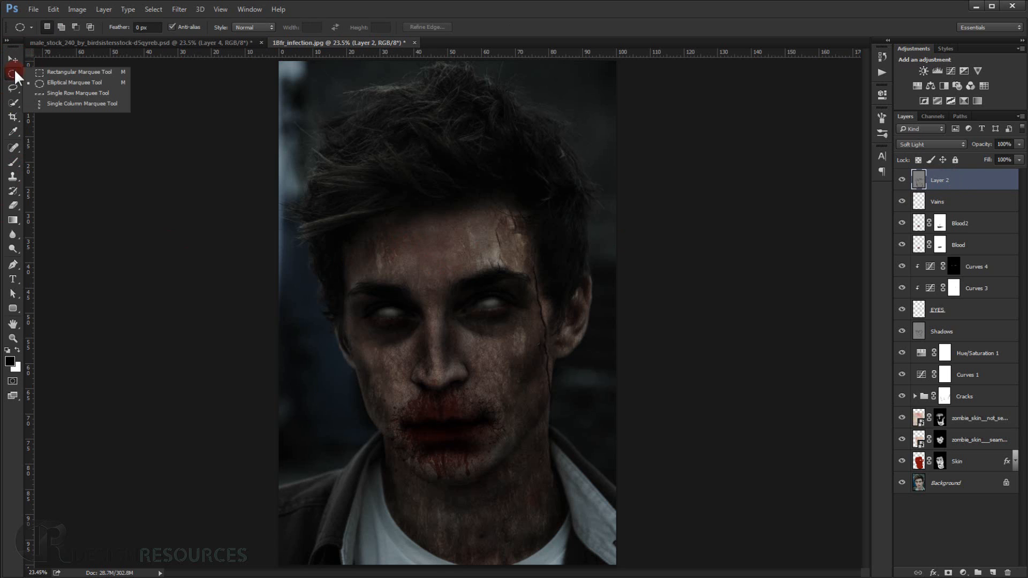
click(57, 84)
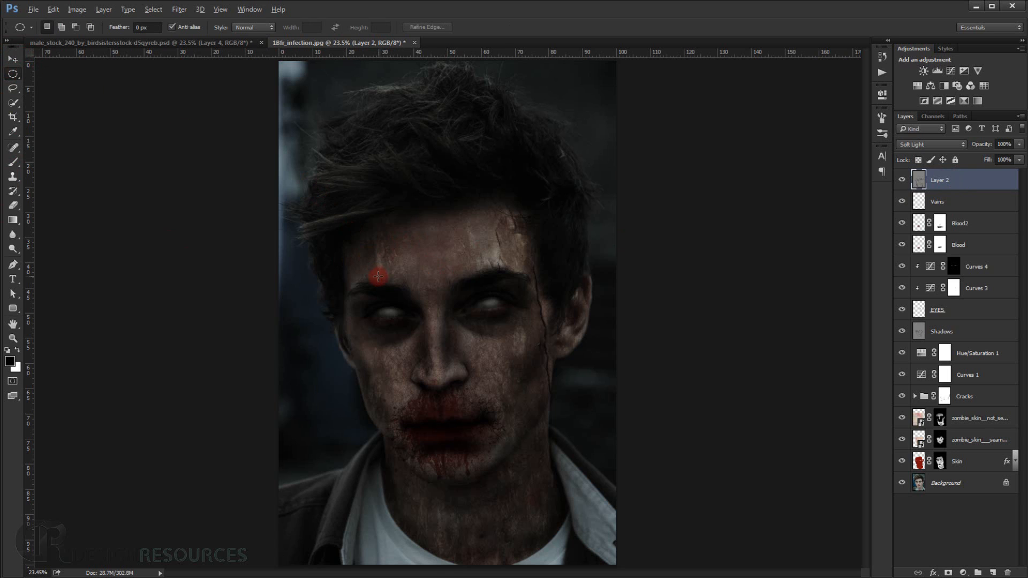
scroll(377, 275, down, 2)
drag(399, 264, 524, 432)
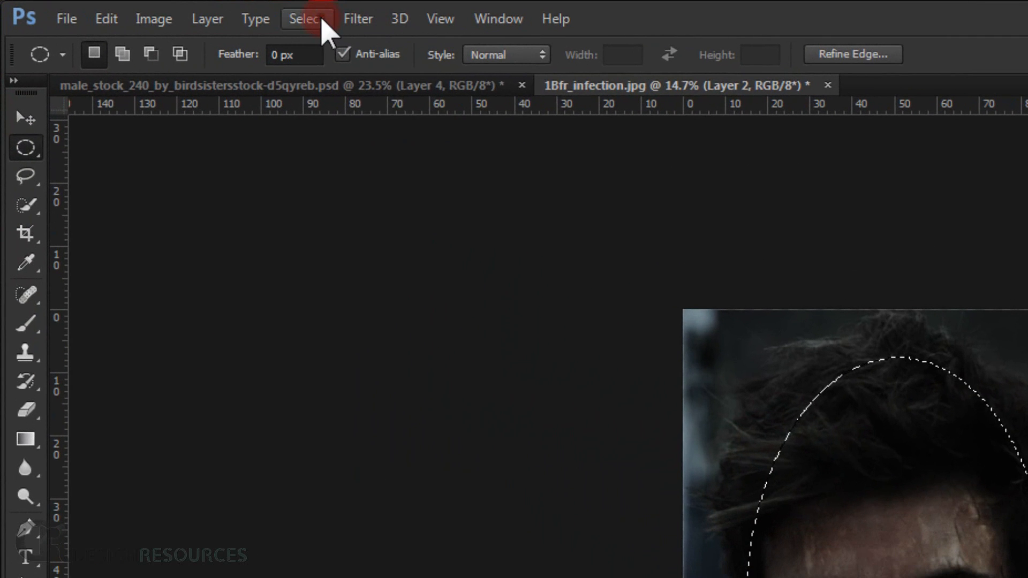
click(153, 9)
mouse_move(475, 305)
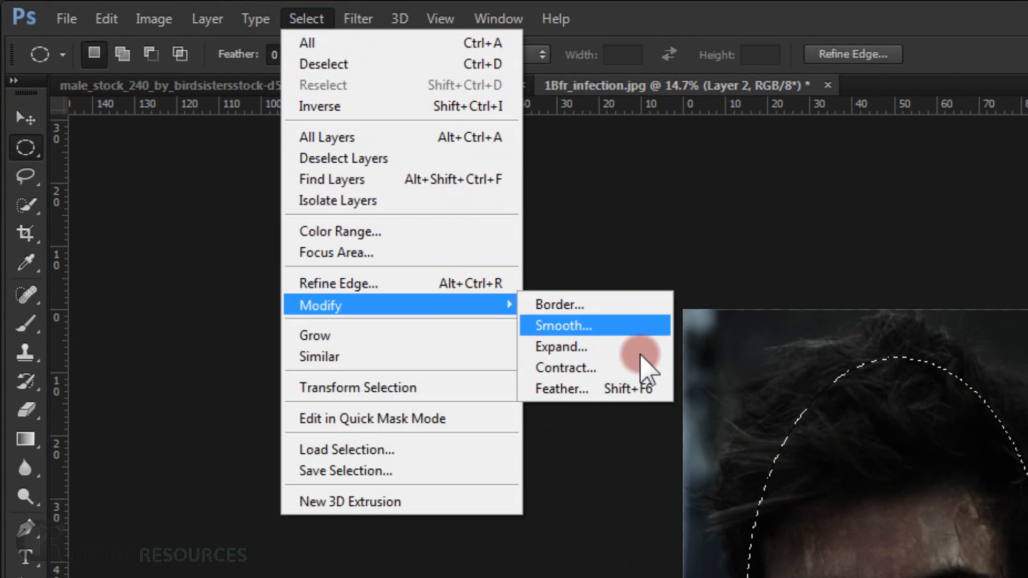
click(616, 399)
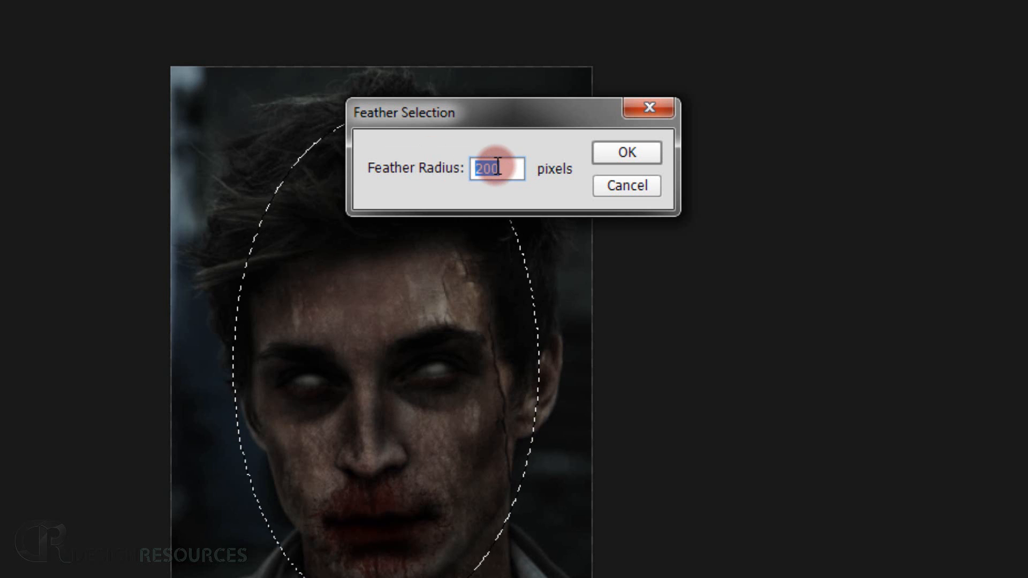
click(645, 154)
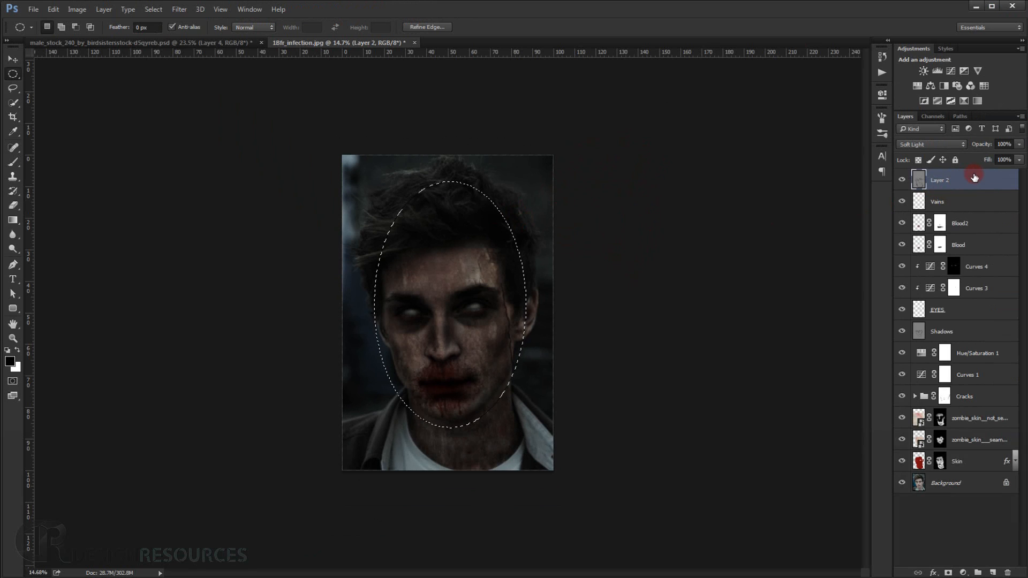
Invert the feathered selection, fill it with black on a new top layer, and deselect.
key(ctrl+shift+i)
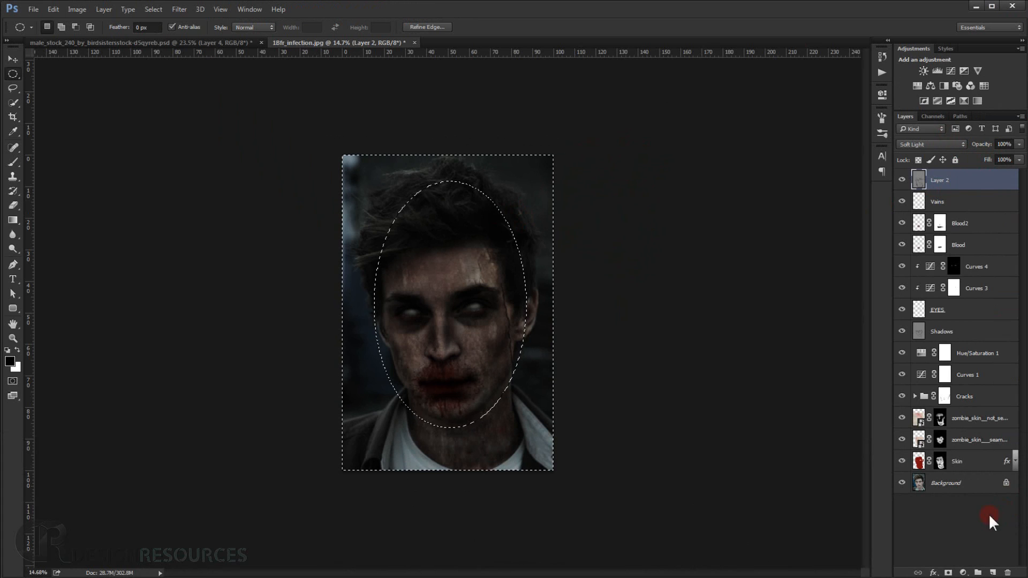
click(993, 572)
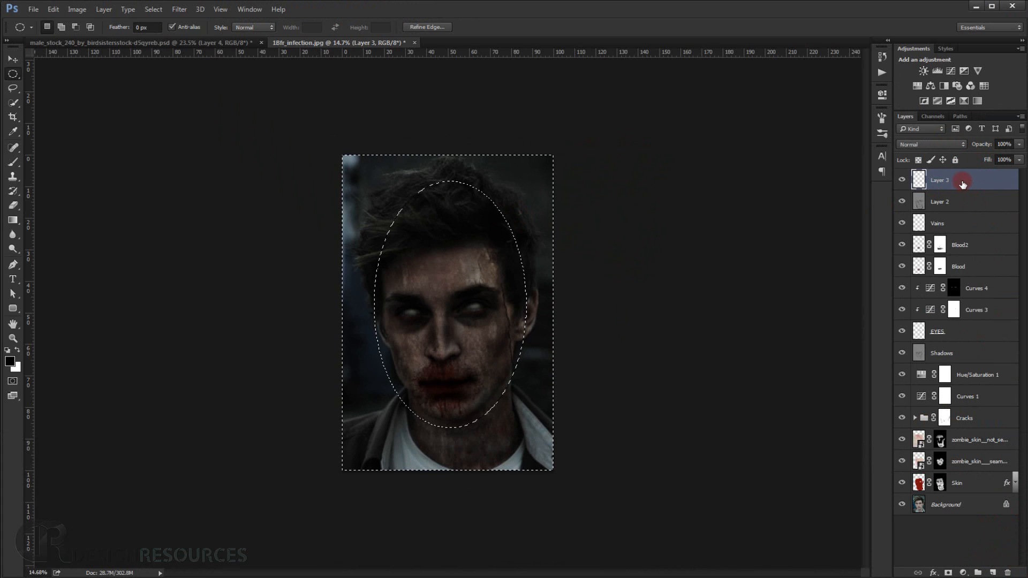
key(alt+BackSpace)
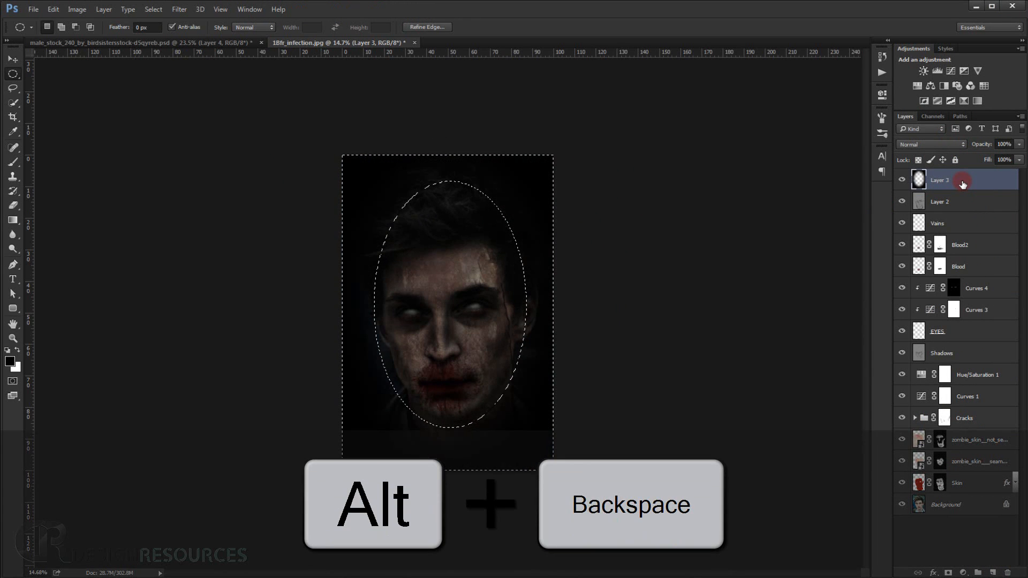
key(ctrl+d)
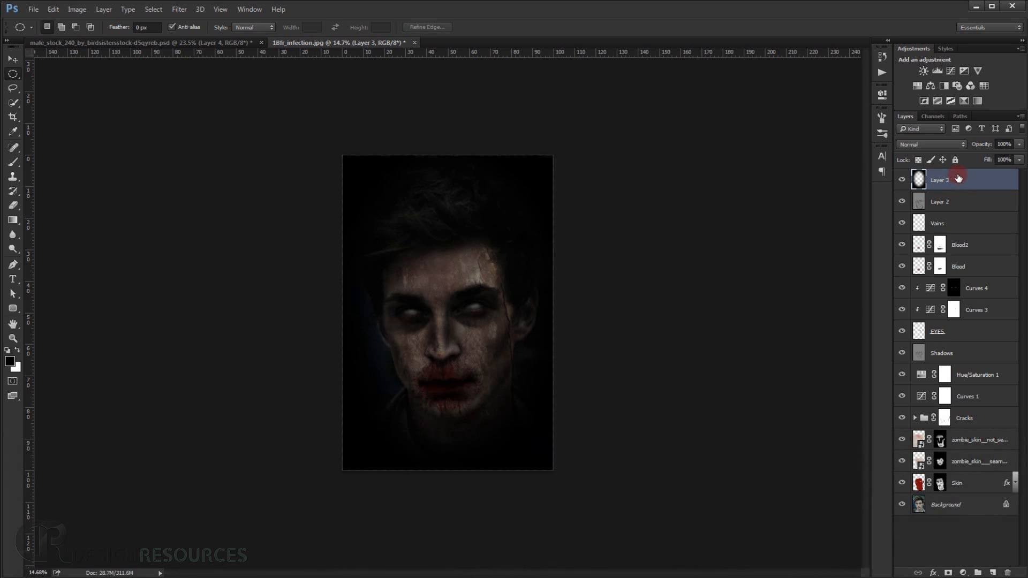
Set the black vignette layer to Soft Light and reduce its opacity to soften the darkened edges.
click(953, 144)
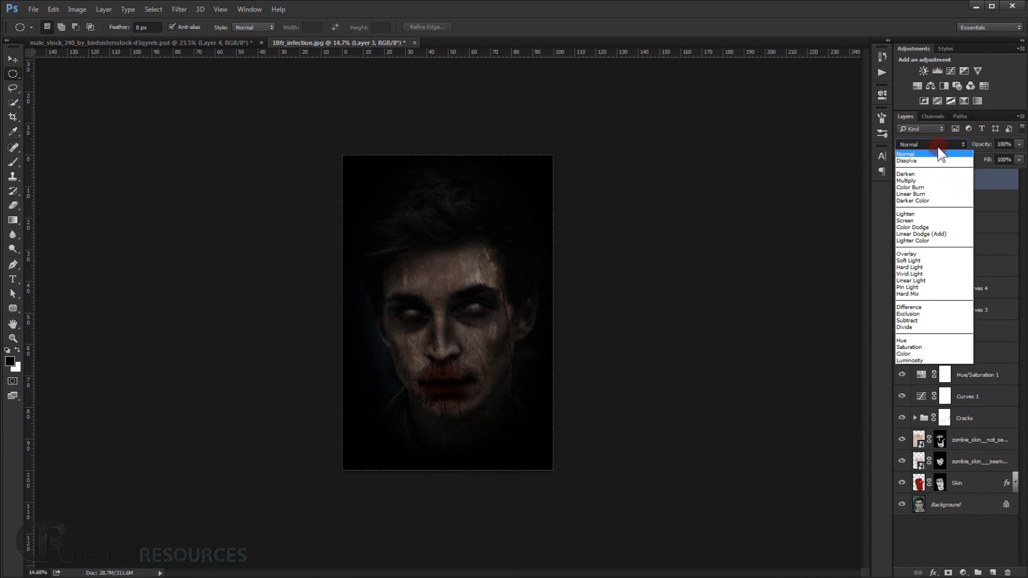
click(921, 261)
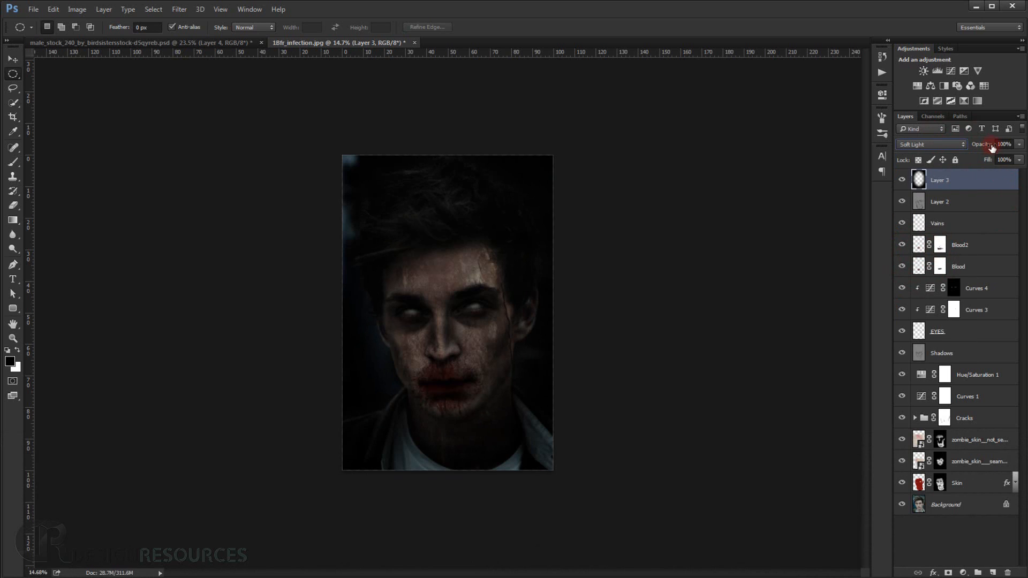
drag(991, 148, 978, 146)
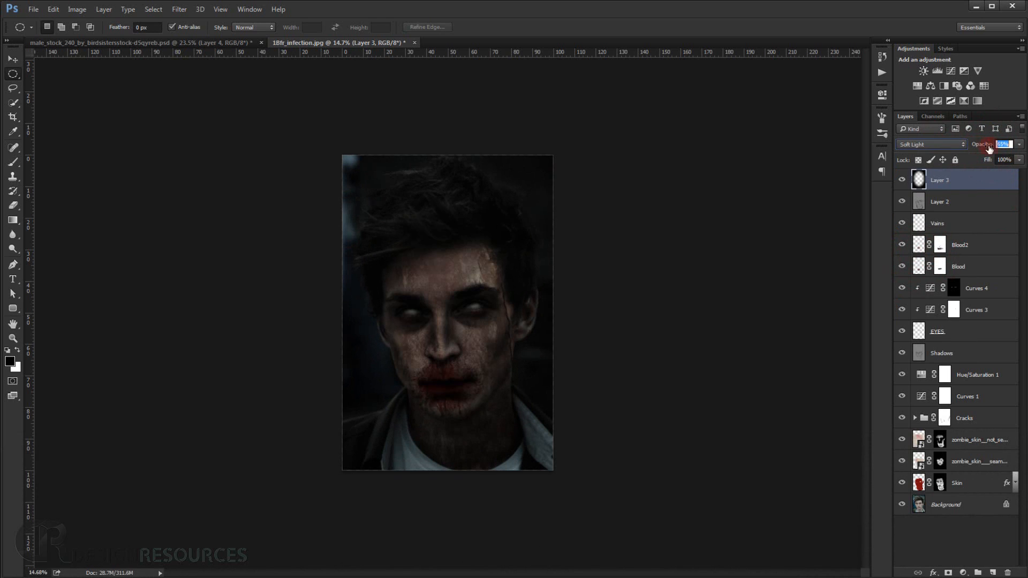
click(987, 140)
text(00)
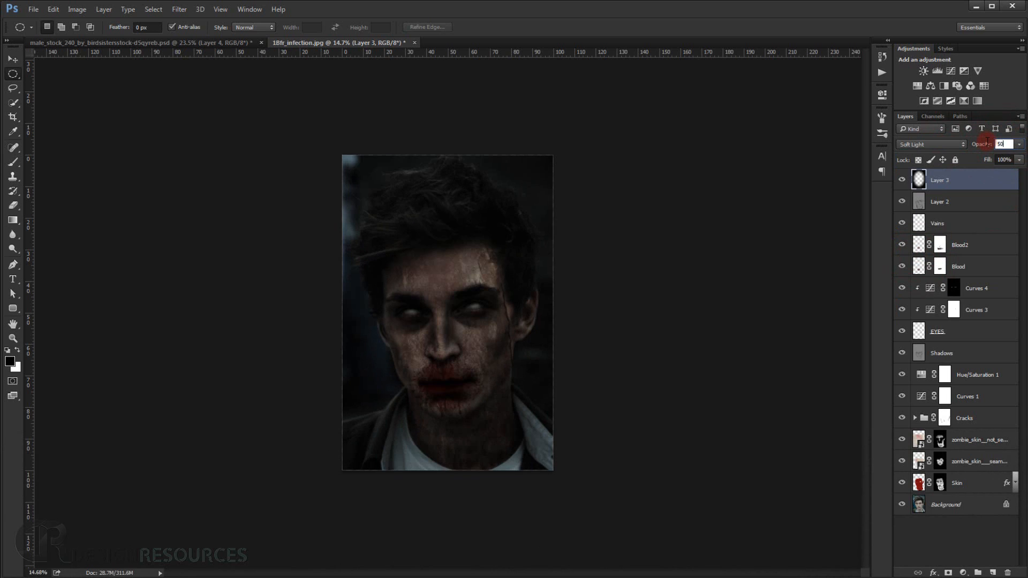
Add a new layer at the top of the stack and draw a smaller elliptical selection closely around the face.
ctrl+click(993, 572)
drag(980, 217, 950, 172)
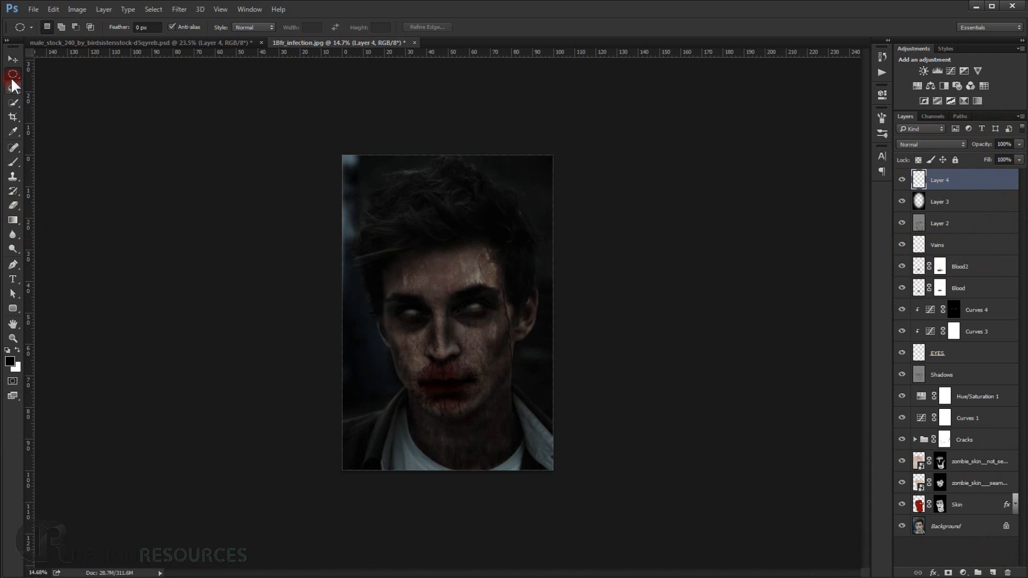
drag(516, 440, 494, 392)
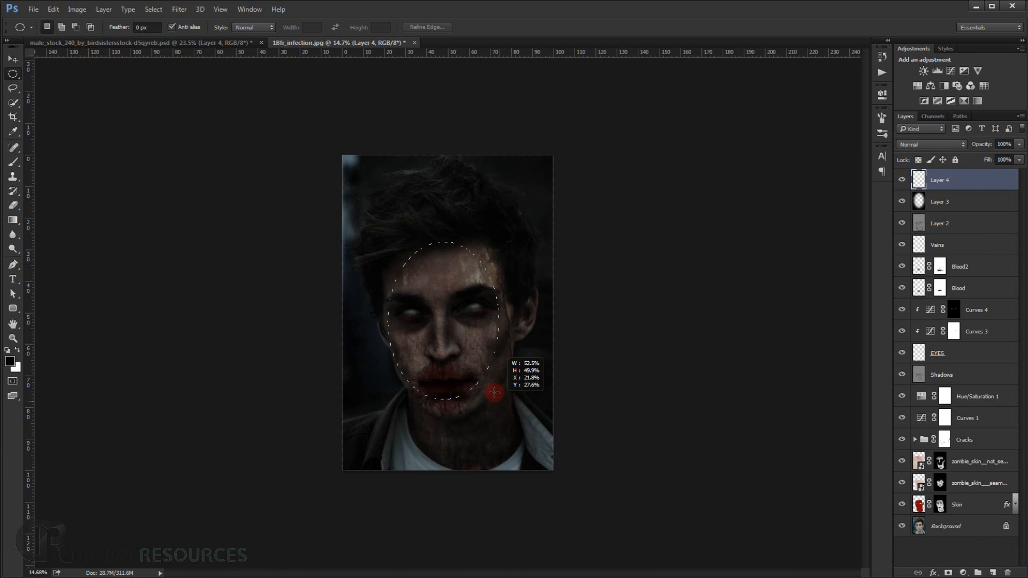
drag(510, 434, 511, 428)
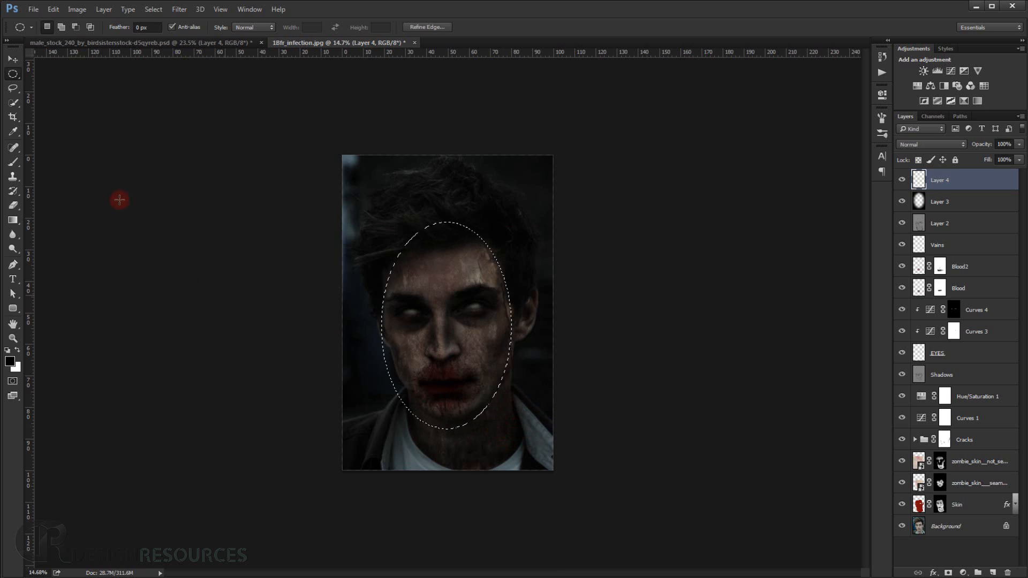
Feather the smaller elliptical selection around the face.
click(174, 11)
click(154, 9)
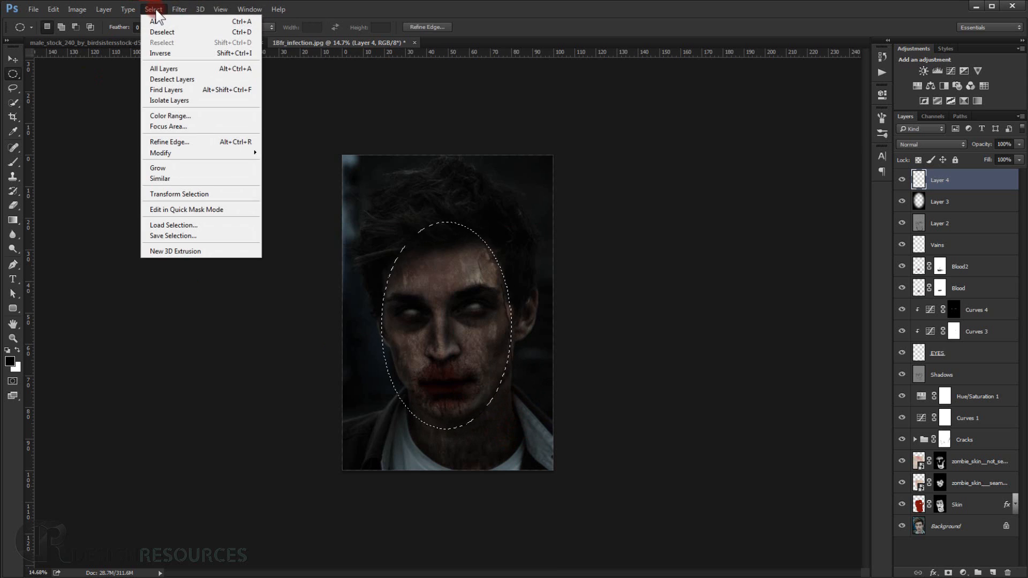
mouse_move(194, 153)
click(290, 194)
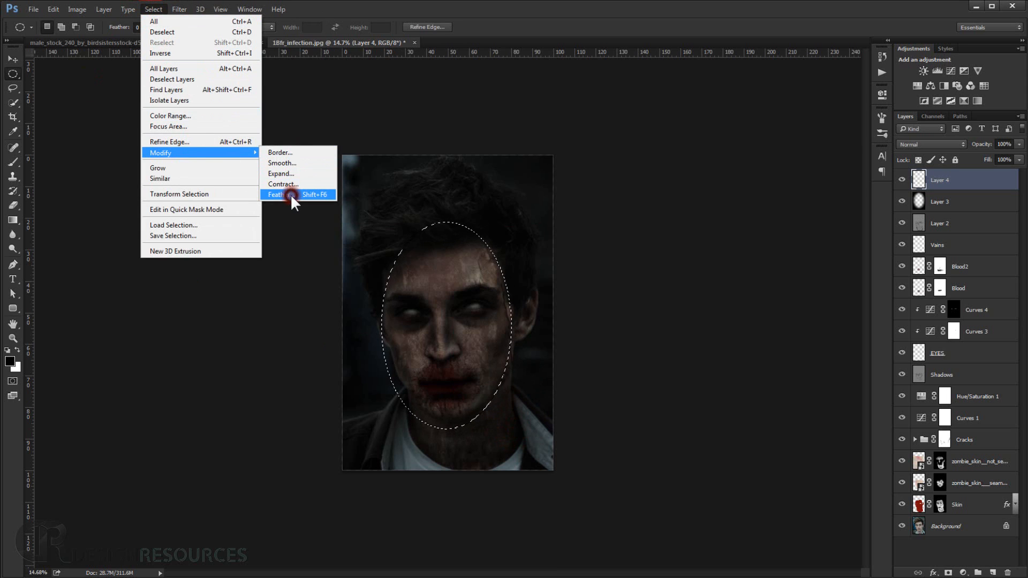
click(571, 199)
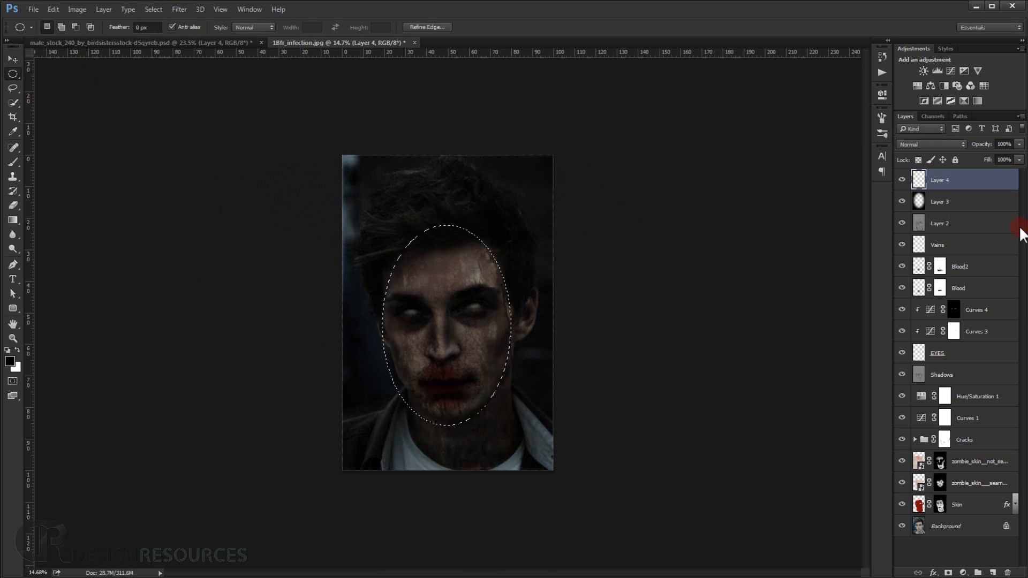
Invert the face selection, fill the area outside it with black on the new layer, and deselect.
key(shift+ctrl+i)
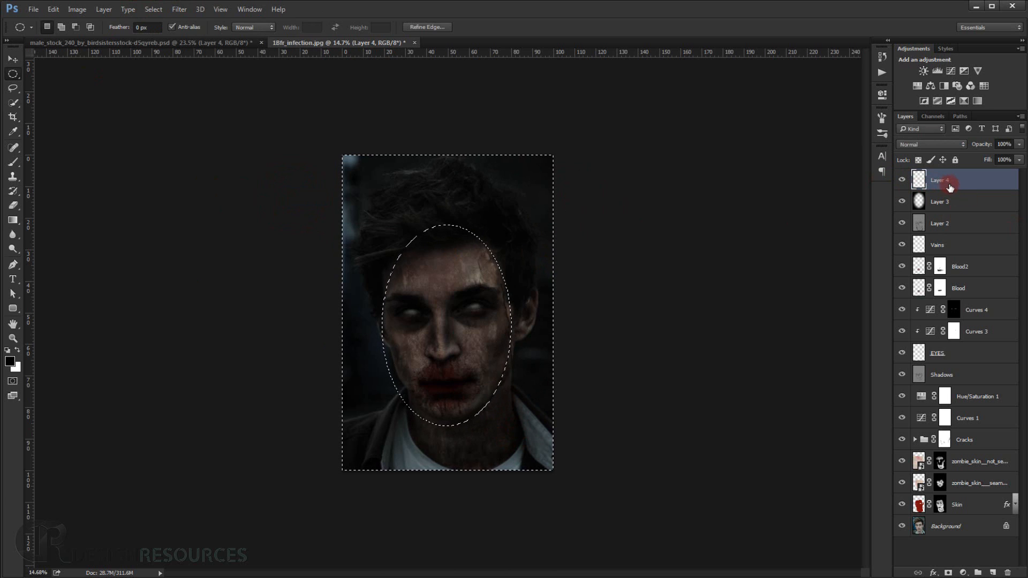
key(alt+BackSpace)
key(ctrl+d)
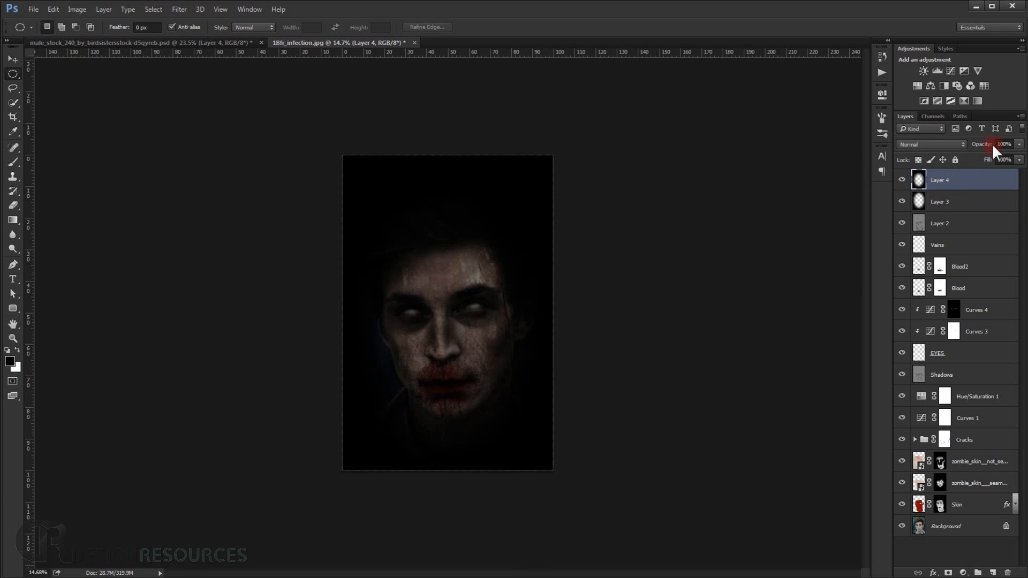
Set the second vignette layer to Soft Light at 53% opacity.
click(931, 144)
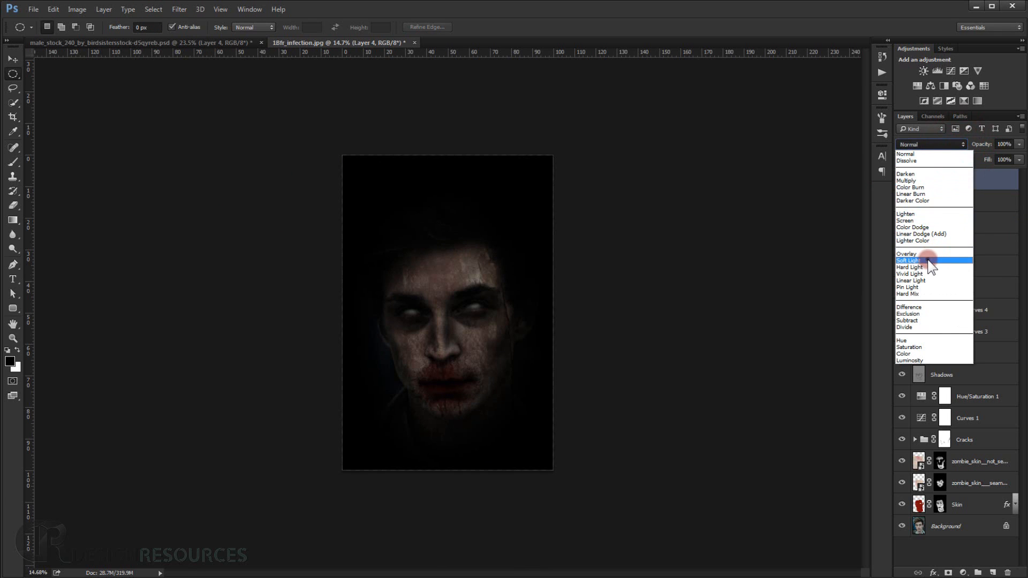
click(930, 261)
drag(973, 144, 961, 150)
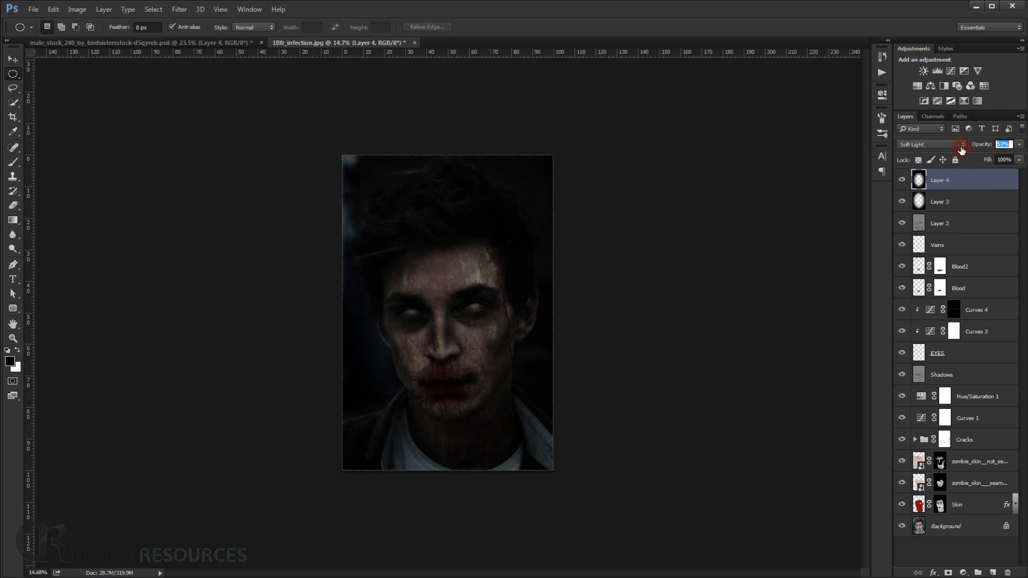
click(488, 306)
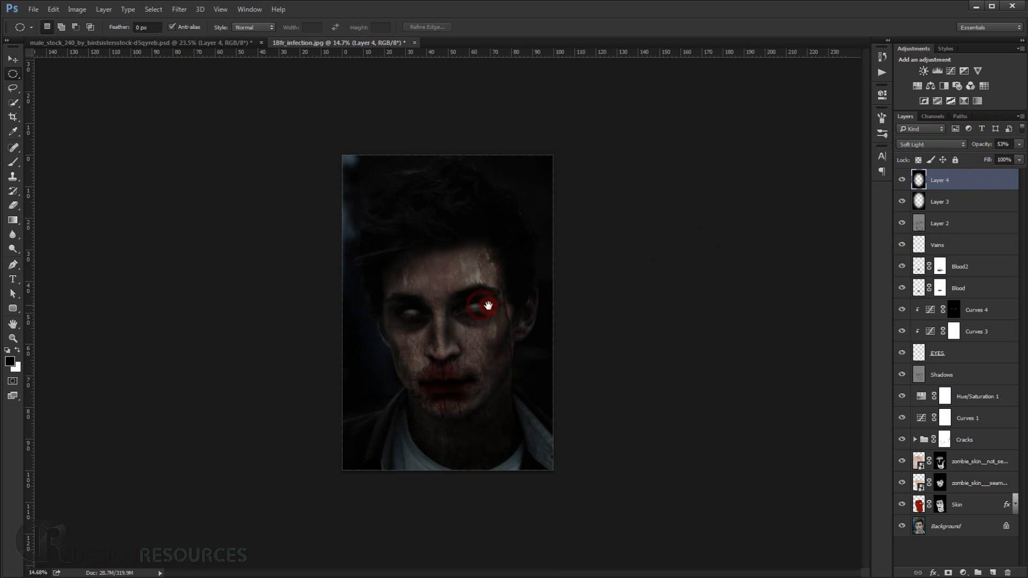
Group the two vignette layers and name the group Vignett.
shift+click(989, 205)
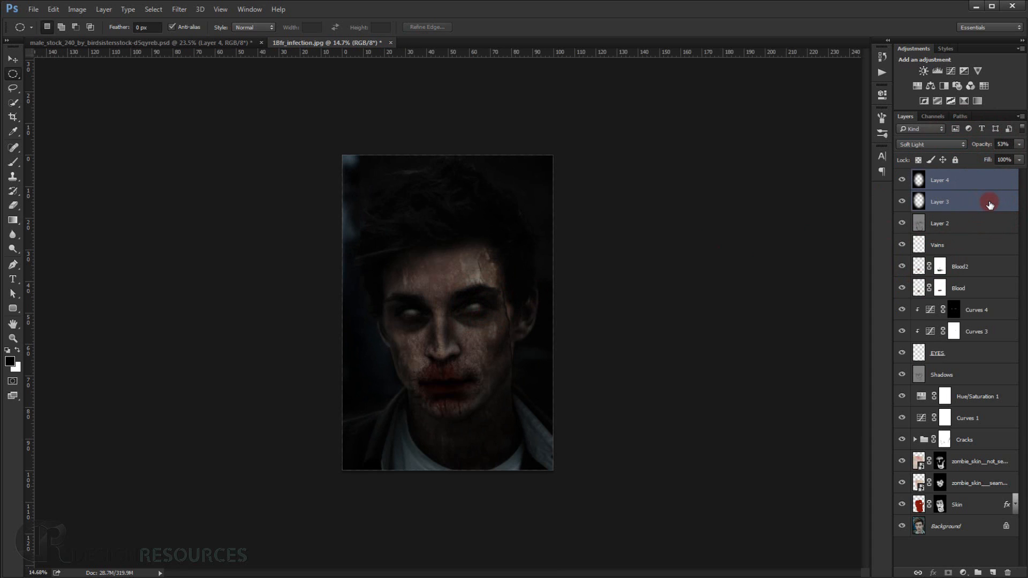
key(ctrl+g)
double_click(942, 176)
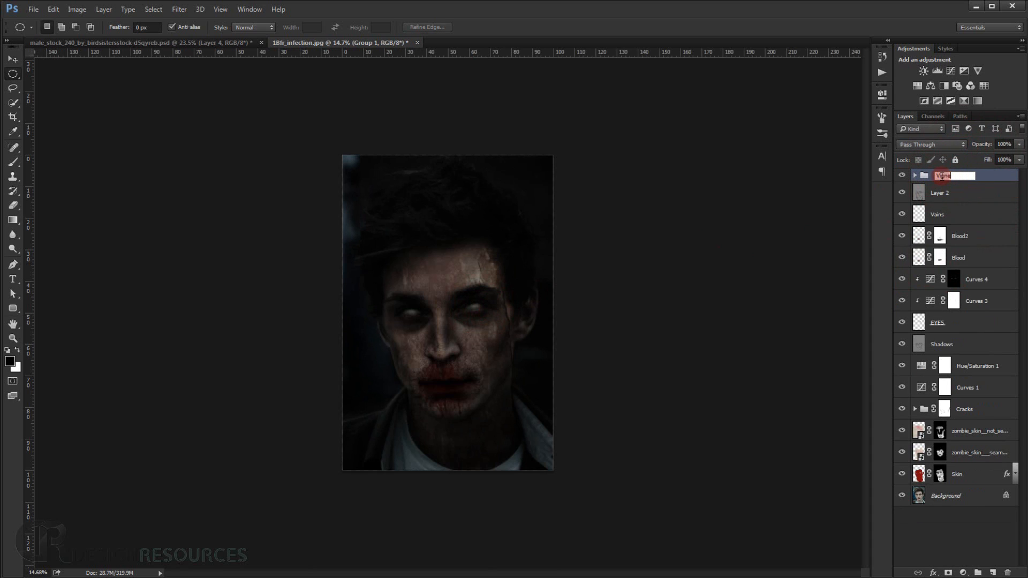
key(Return)
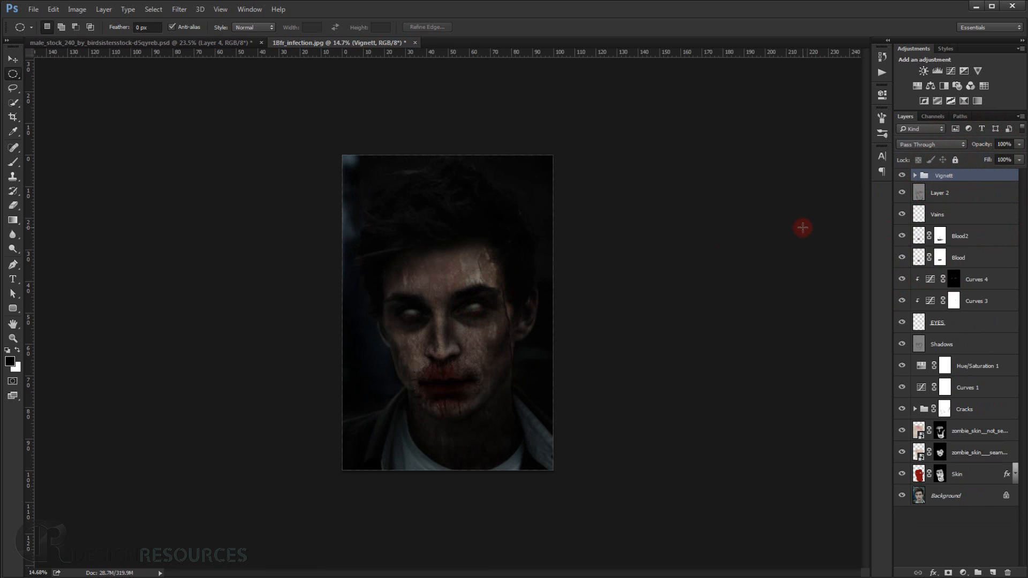
Hide and show the Vignett group in full view to compare the portrait with and without the darkened edges.
key(ctrl+0)
click(903, 176)
click(902, 175)
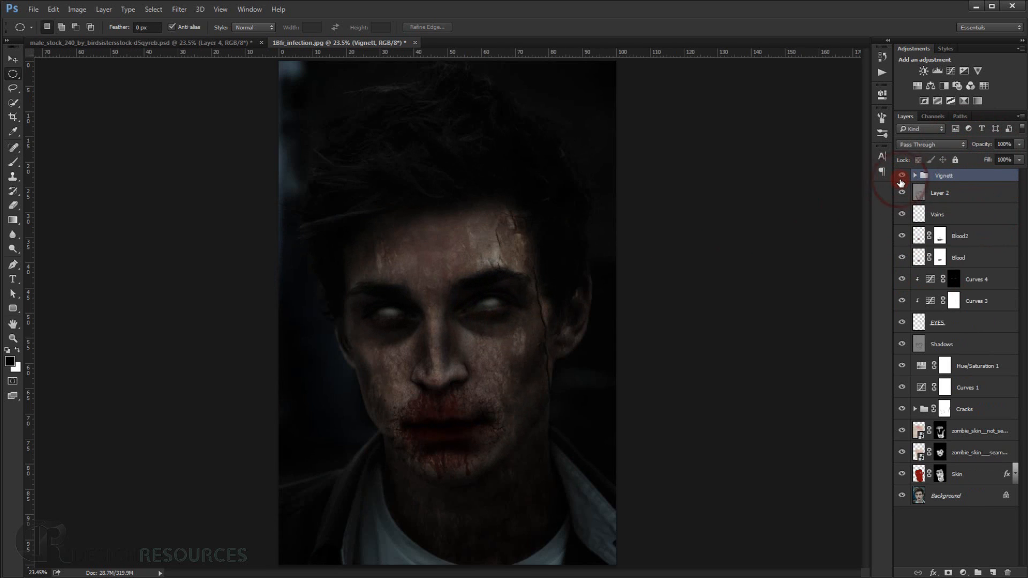
scroll(572, 278, down, 2)
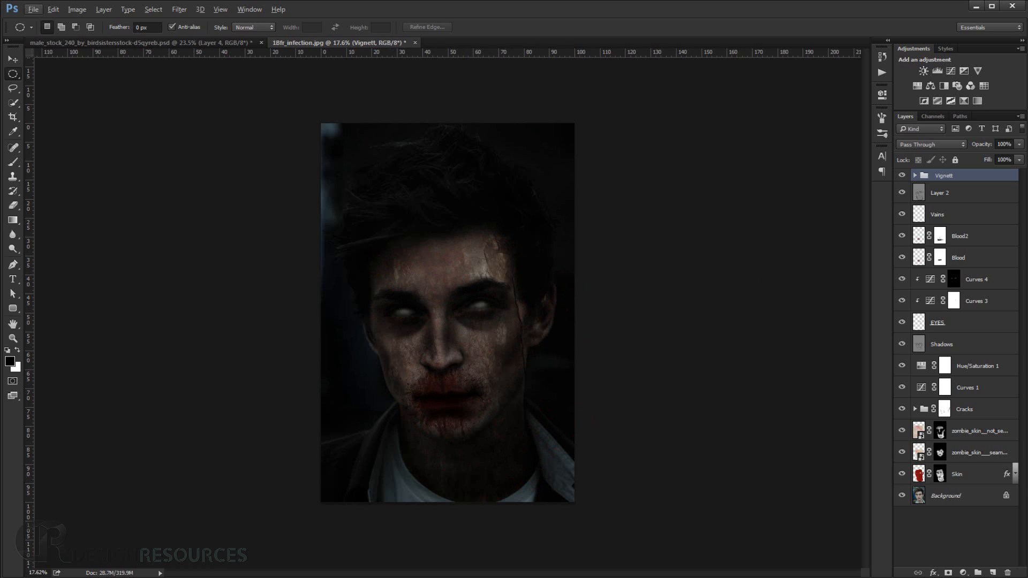
Stamp all visible layers into a new merged layer above the Vignett group and toggle its visibility to check it.
click(943, 177)
key(ctrl+0)
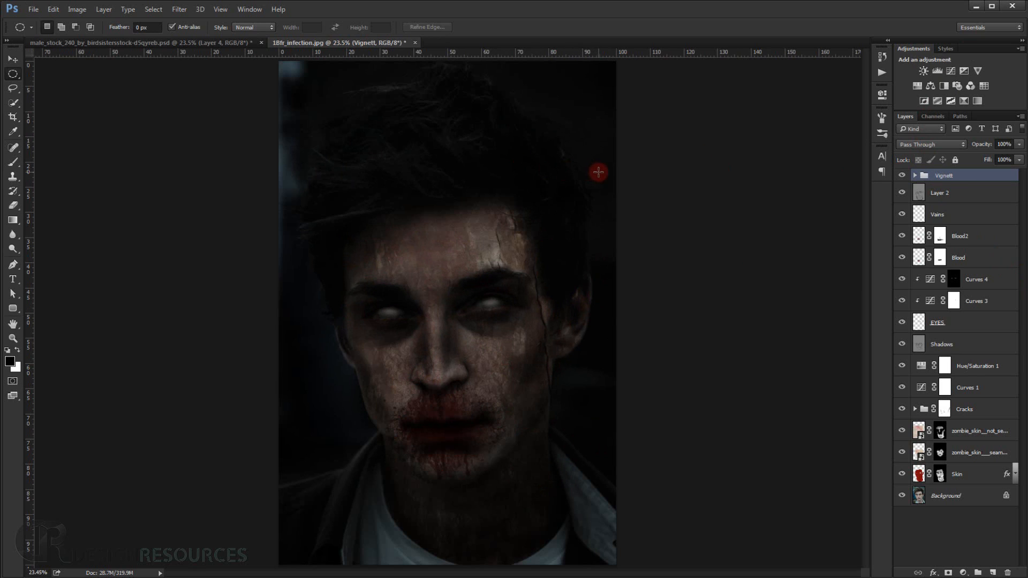
key(ctrl+shift+alt+e)
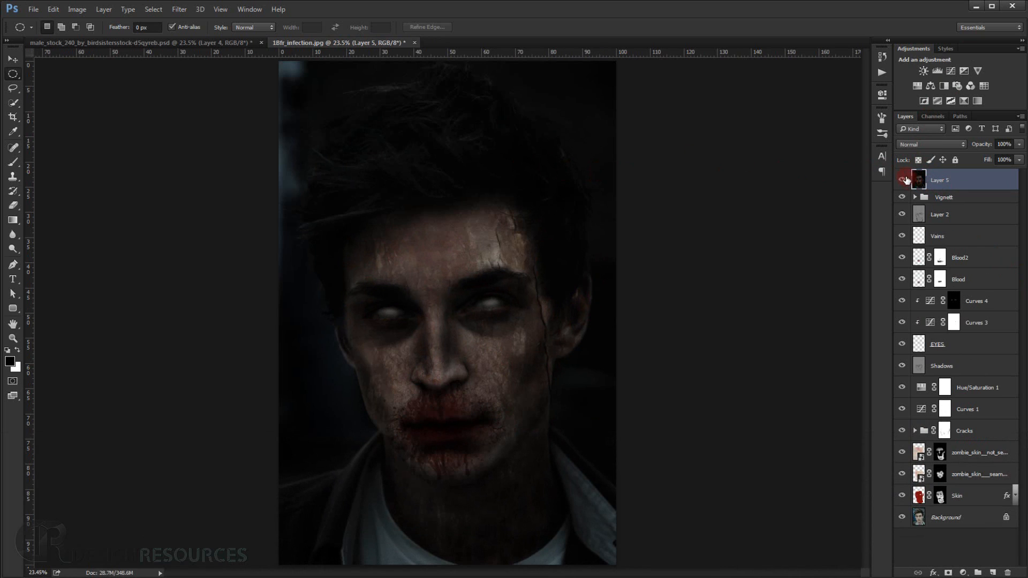
click(902, 181)
click(903, 181)
Inspect the mouth, neck and cheeks up close, and duplicate the merged layer above the Vignett group.
scroll(570, 514, up, 3)
drag(557, 493, 567, 409)
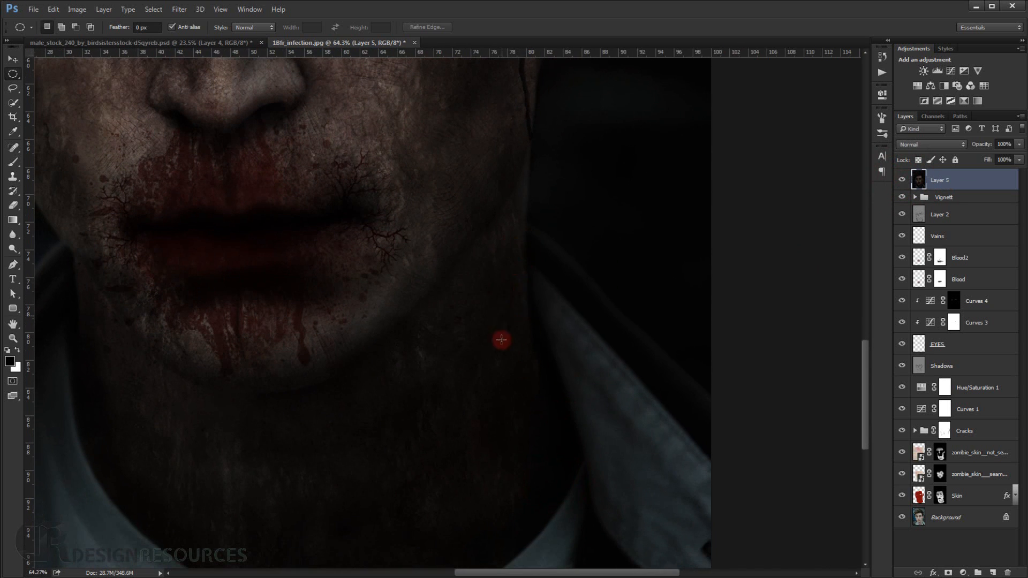
drag(339, 385, 561, 335)
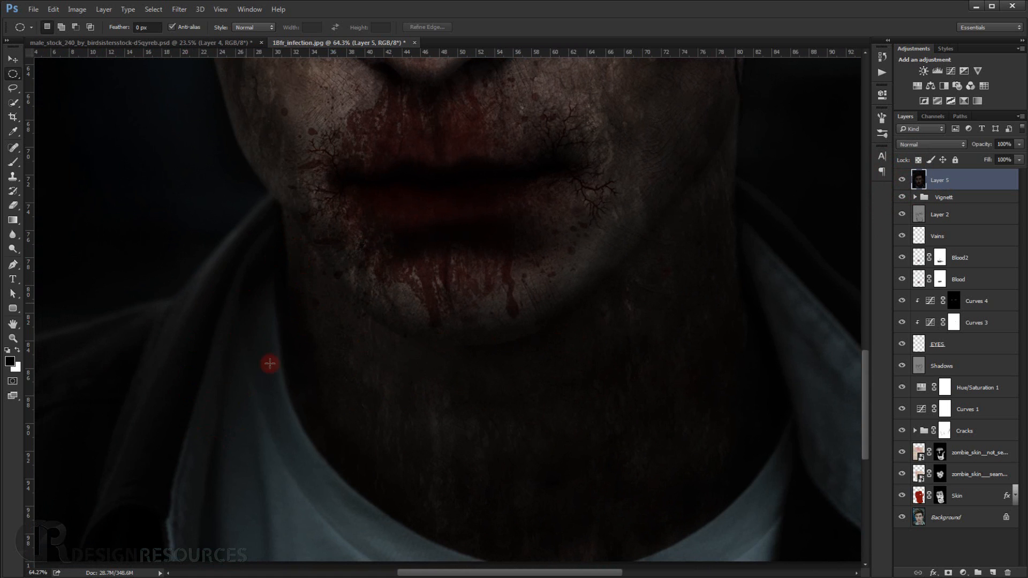
drag(240, 279, 299, 409)
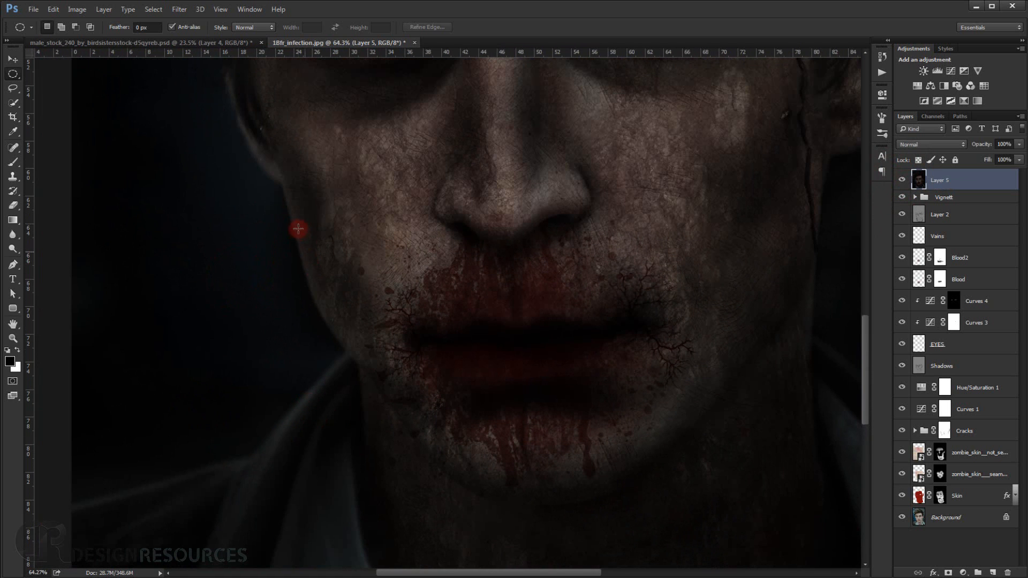
scroll(235, 277, down, 5)
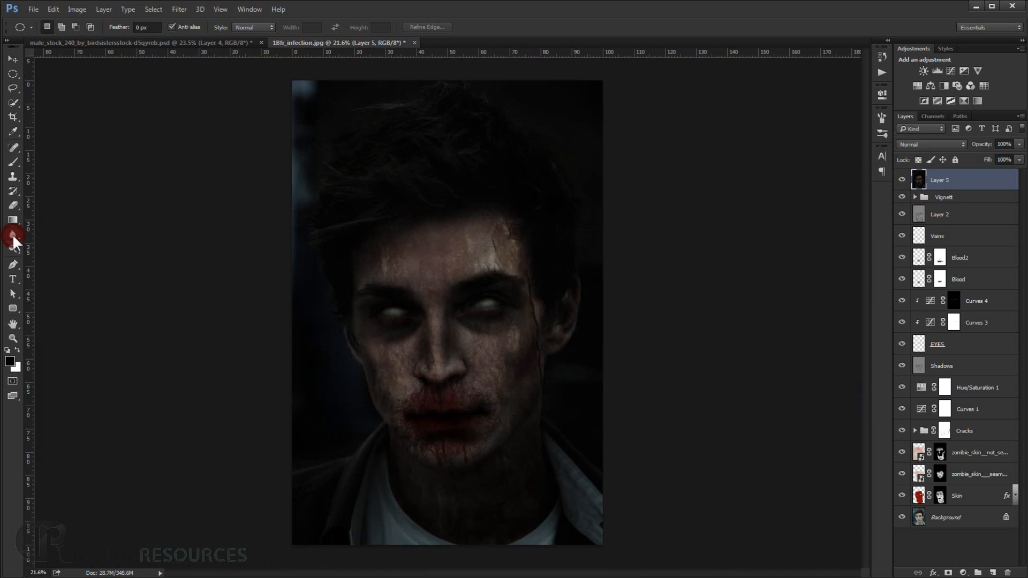
drag(12, 234, 47, 236)
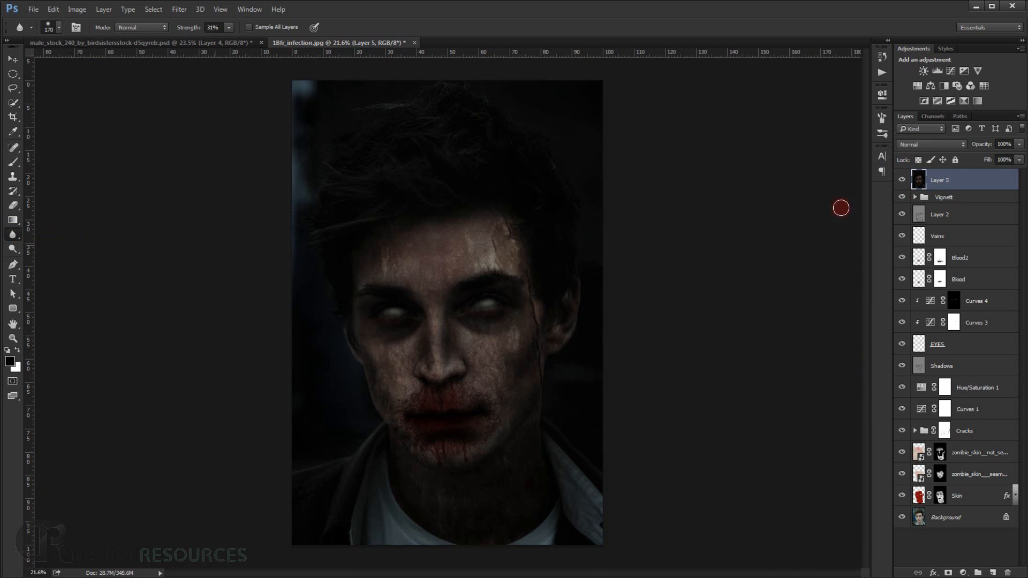
key(ctrl+j)
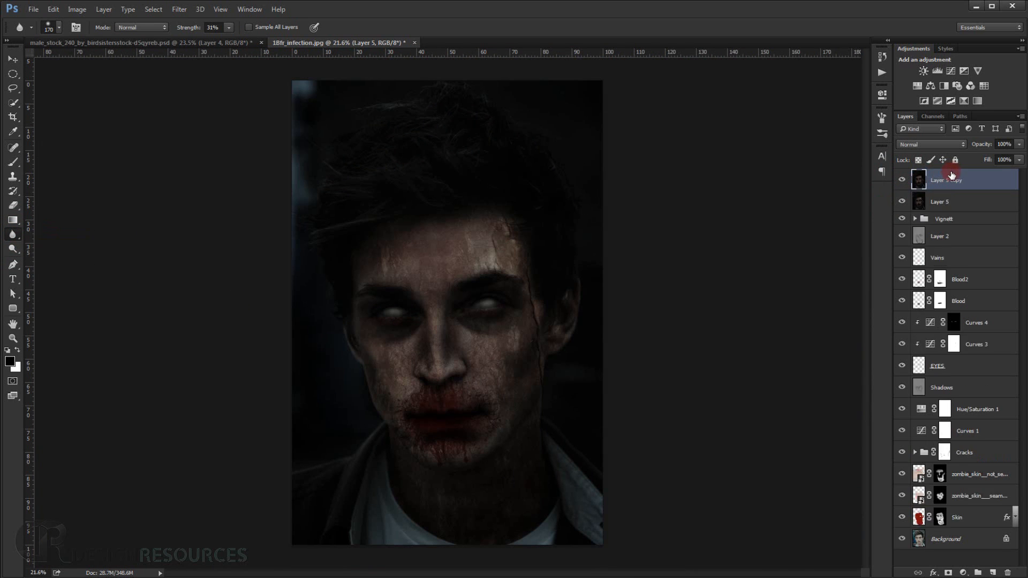
Apply a Gaussian Blur with a 7.0-pixel radius to the duplicated merged layer.
click(181, 9)
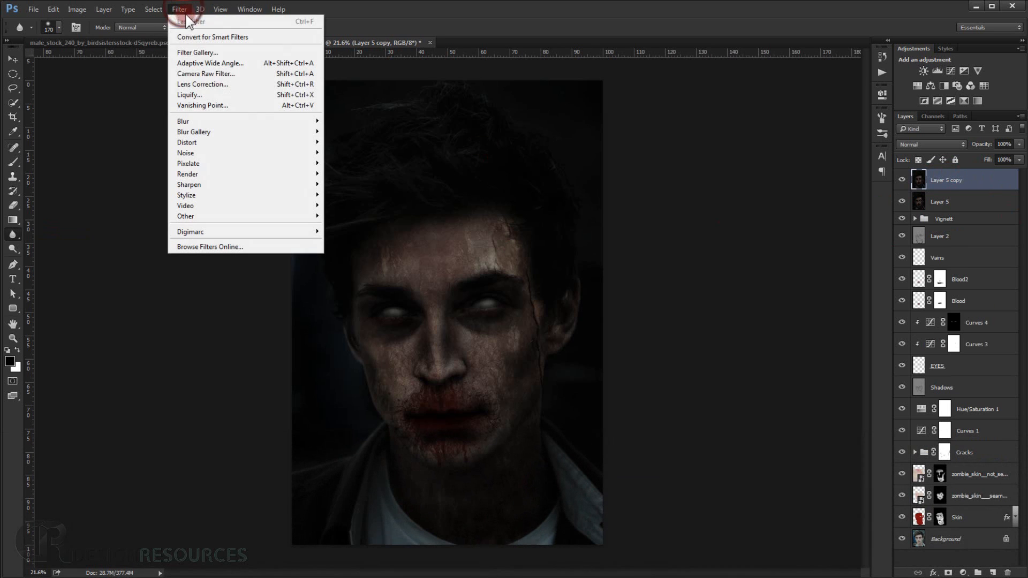
click(242, 119)
click(365, 131)
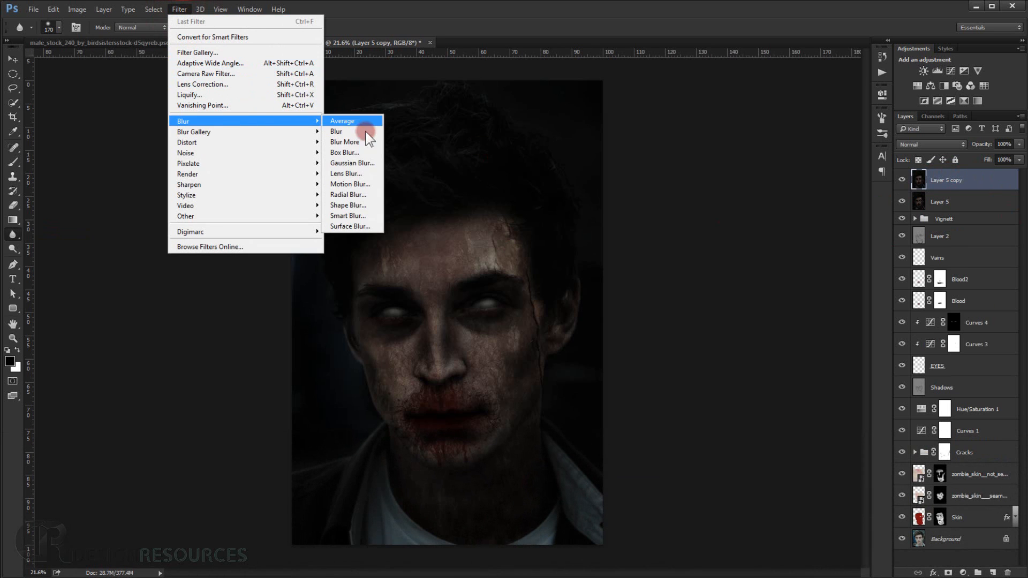
click(355, 162)
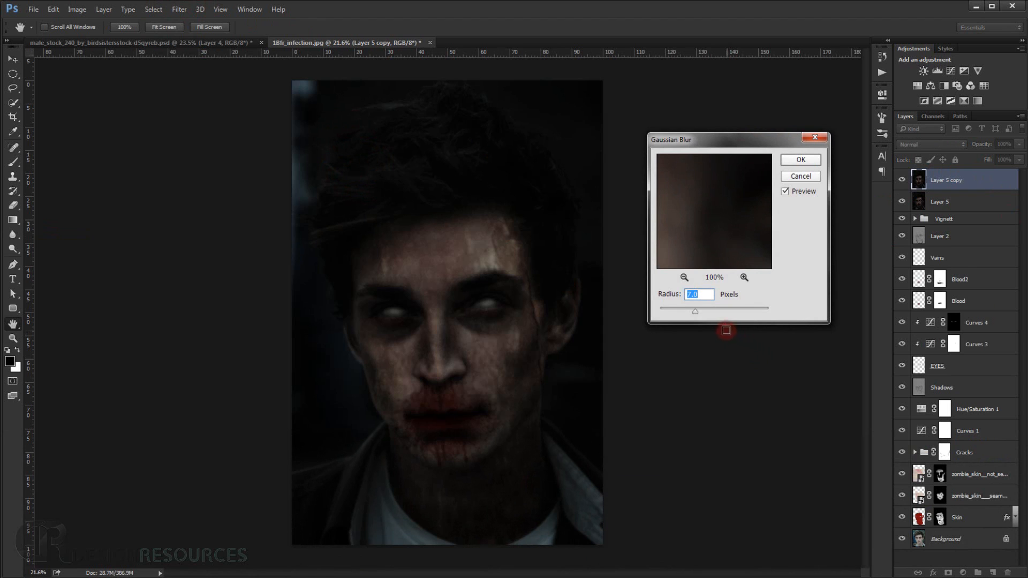
click(801, 158)
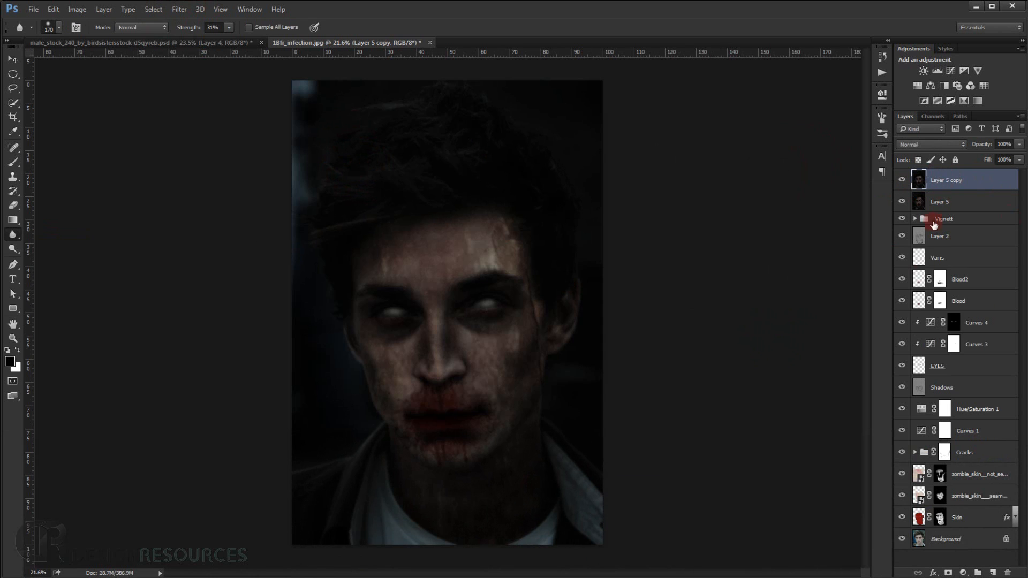
Hide the blurred copy behind a black layer mask and set up a white brush at 30% opacity and 100% flow.
alt+click(949, 573)
scroll(424, 321, up, 3)
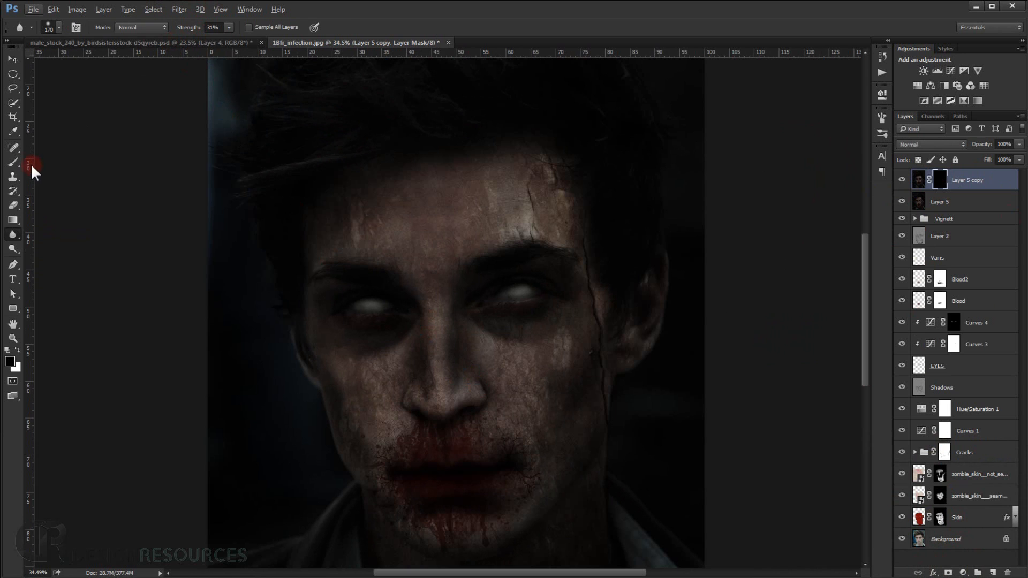
click(14, 161)
drag(196, 30, 209, 30)
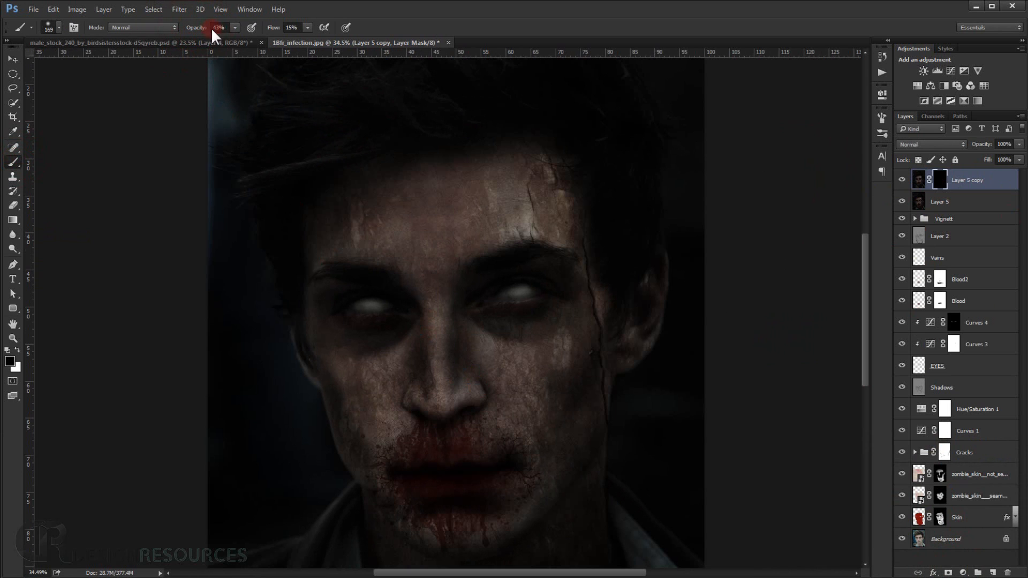
drag(273, 28, 390, 28)
scroll(597, 408, up, 4)
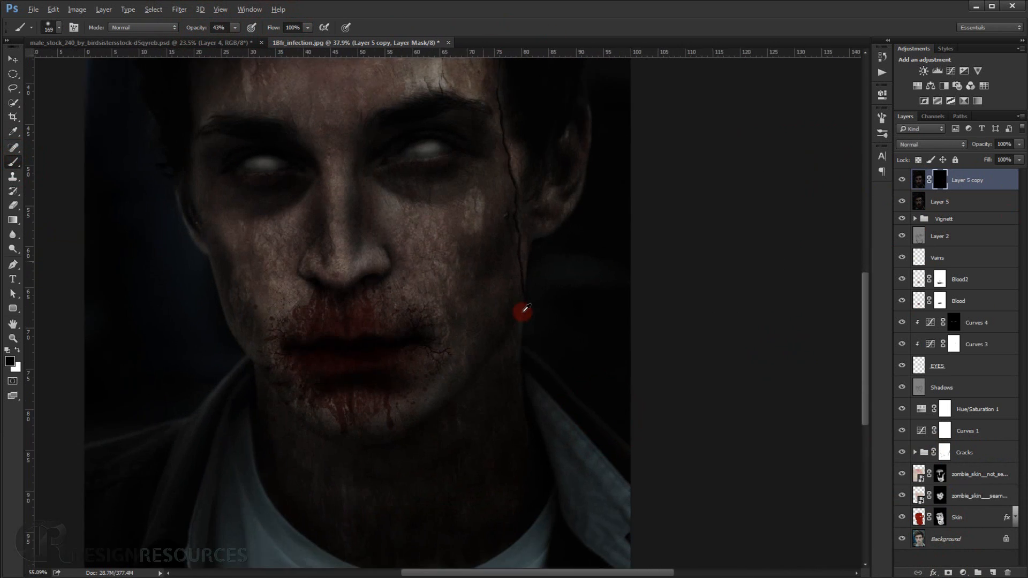
scroll(523, 312, up, 3)
drag(531, 356, 523, 357)
drag(198, 28, 191, 28)
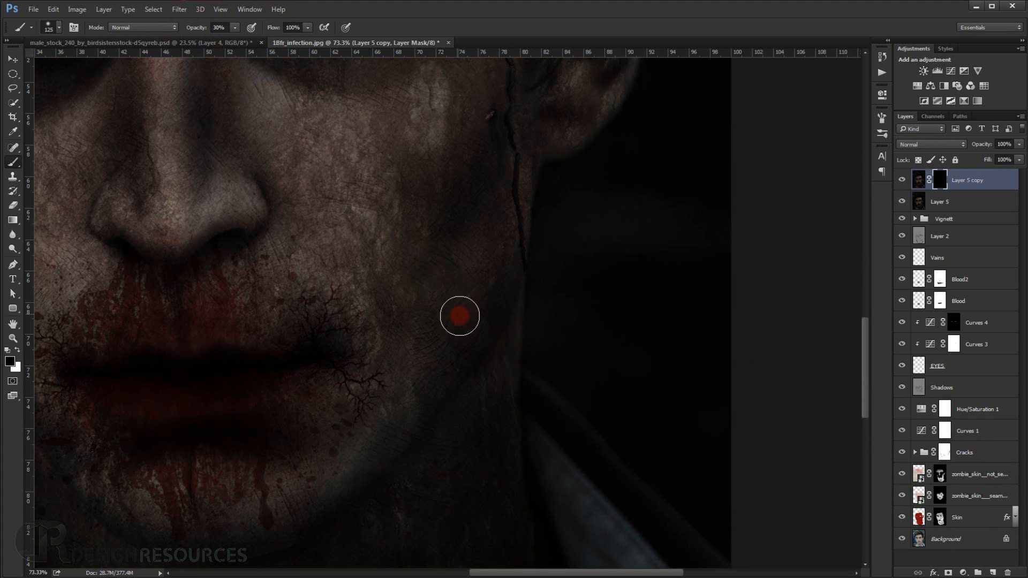
key(x)
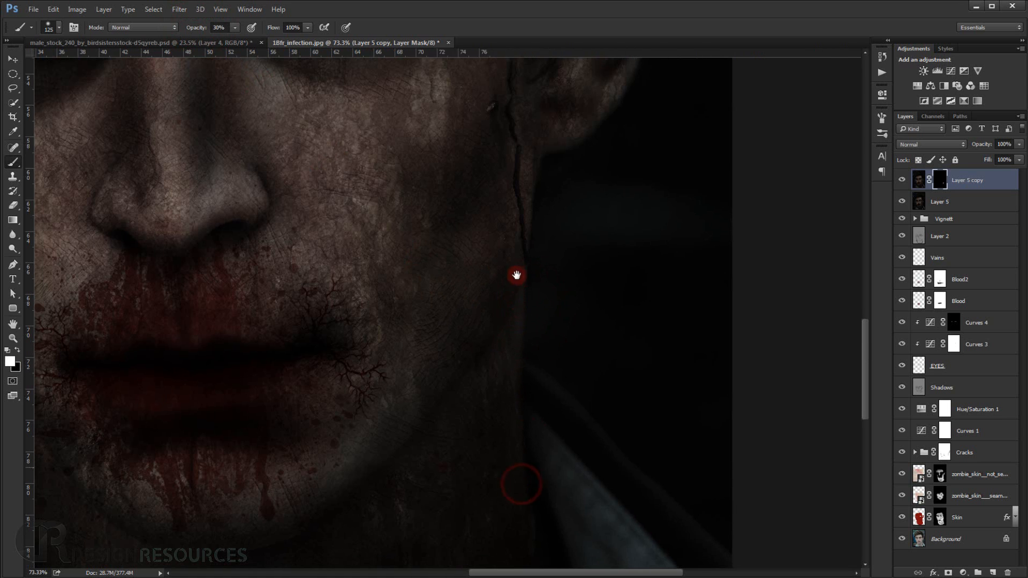
Paint white on the mask with an enlarged soft brush to reveal the blur over both sides of the neck.
scroll(520, 428, down, 5)
drag(519, 306, 528, 317)
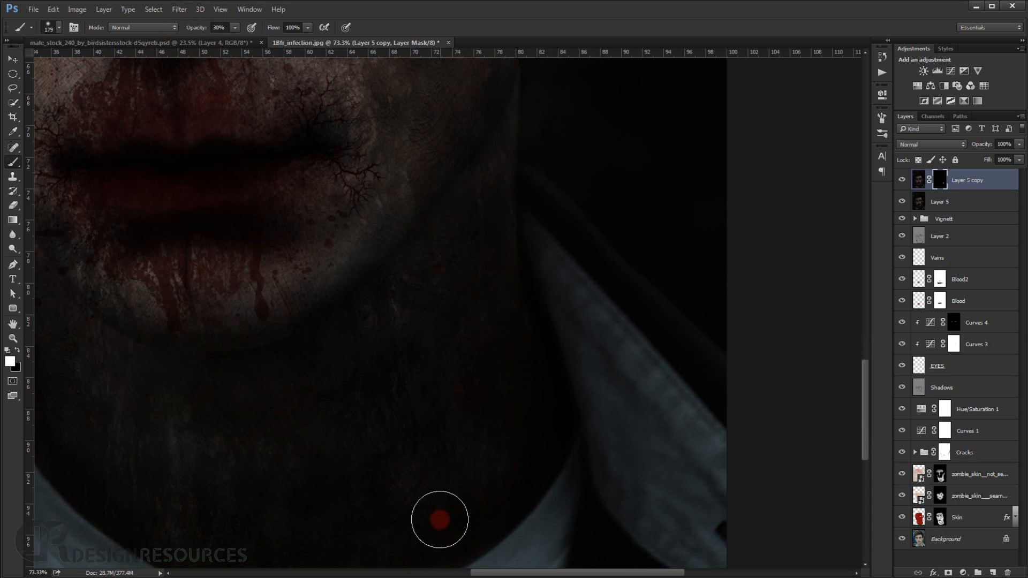
scroll(457, 498, down, 3)
mouse_move(458, 486)
mouse_down()
mouse_move(472, 491)
mouse_move(475, 455)
mouse_up()
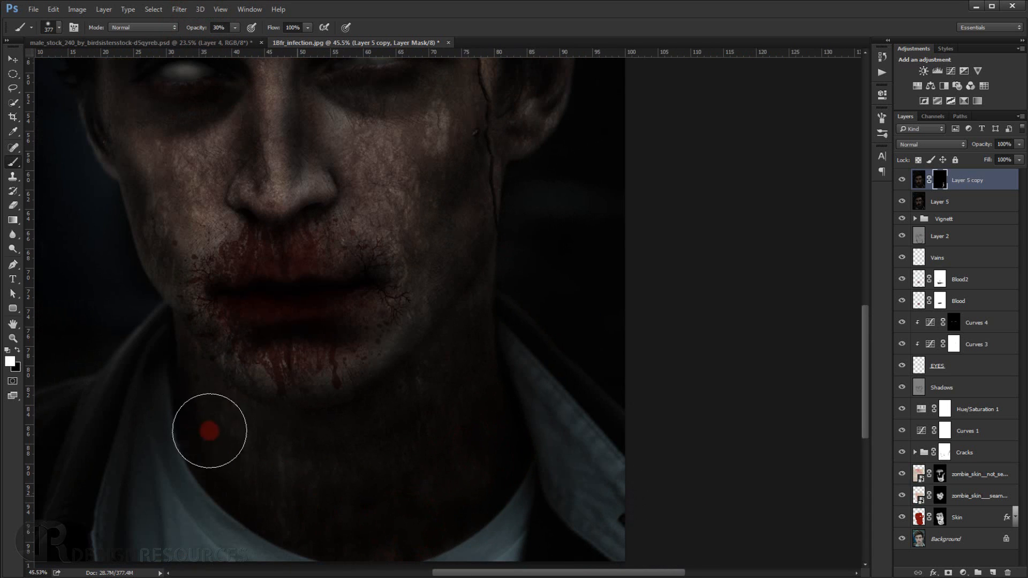
mouse_move(256, 472)
mouse_down()
mouse_move(229, 470)
mouse_move(178, 390)
mouse_up()
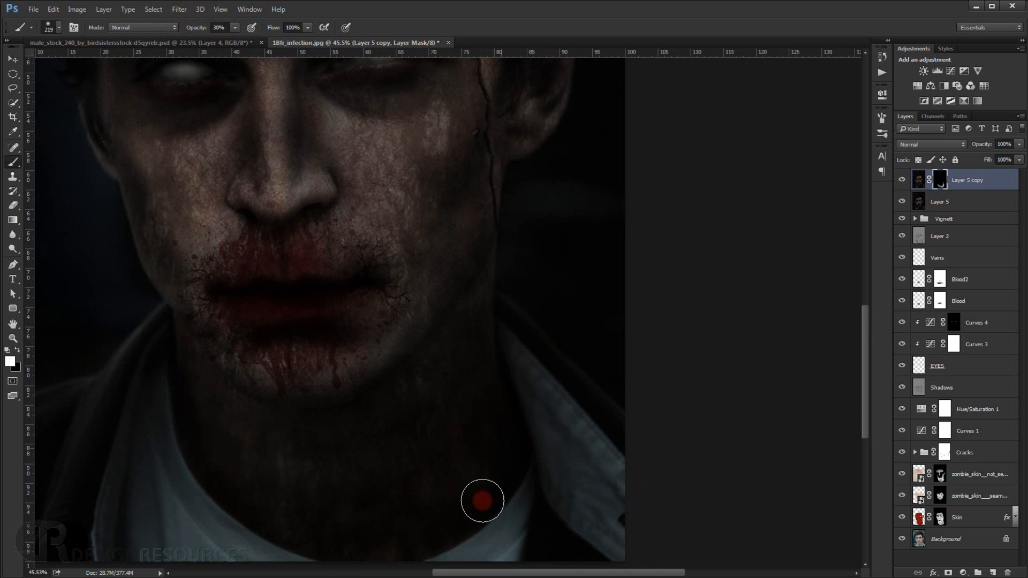
mouse_move(449, 461)
mouse_down()
mouse_move(500, 330)
mouse_move(518, 379)
mouse_up()
Reveal the blur on the mask from the ear down along the jaw edge on the portrait's right side.
scroll(518, 379, down, 4)
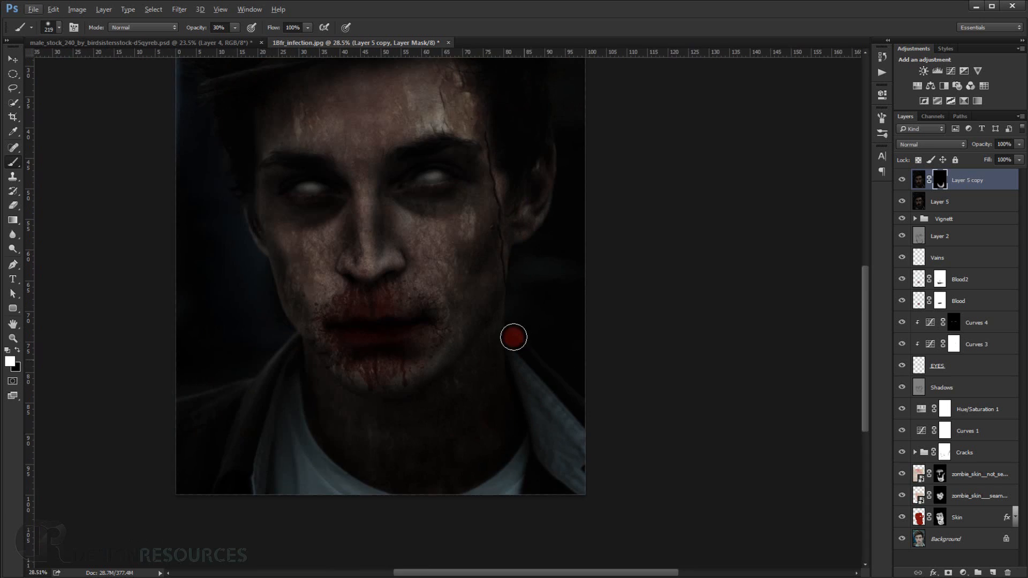
scroll(523, 311, up, 5)
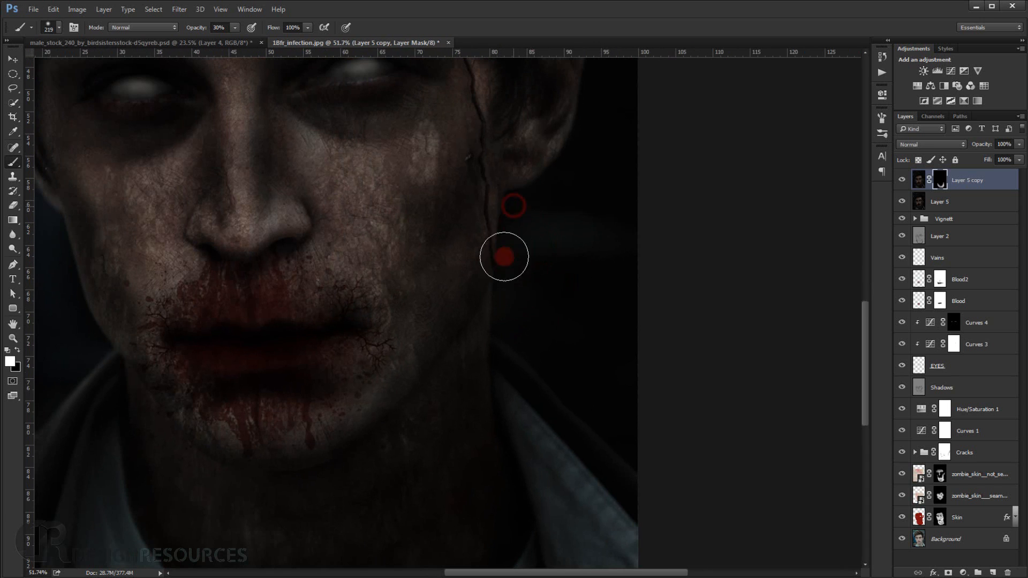
mouse_move(557, 159)
mouse_down()
mouse_move(523, 285)
mouse_move(539, 297)
mouse_move(550, 238)
mouse_move(544, 162)
mouse_move(539, 241)
mouse_move(505, 304)
mouse_move(502, 231)
mouse_move(488, 318)
mouse_move(569, 118)
mouse_move(544, 301)
mouse_move(525, 363)
mouse_move(504, 382)
mouse_up()
scroll(504, 398, down, 5)
Reveal the blur on the mask along the cheek and jaw edge on the portrait's left side.
drag(229, 329, 304, 332)
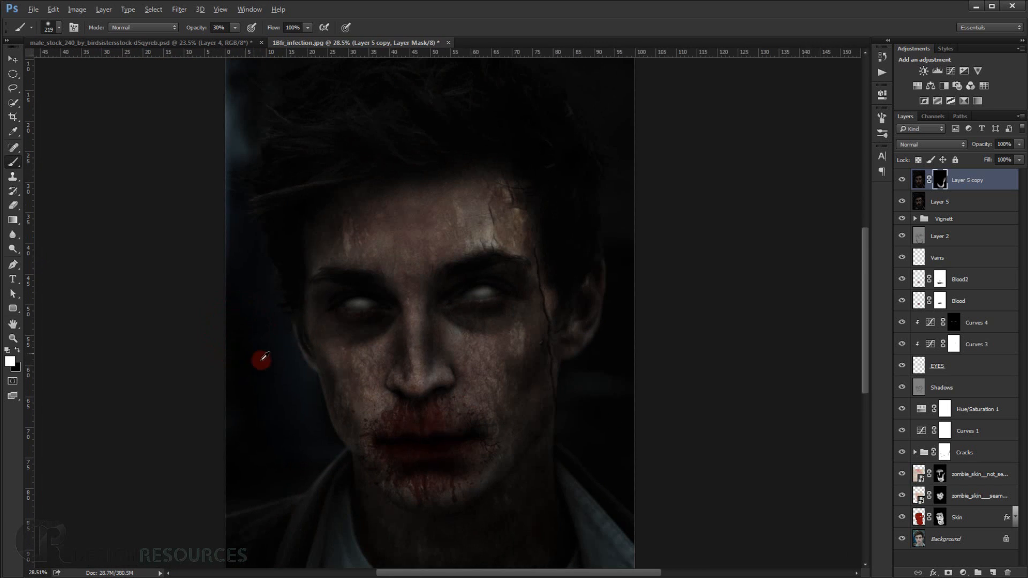
scroll(268, 362, up, 5)
mouse_move(288, 294)
mouse_down()
mouse_move(318, 329)
mouse_move(341, 390)
mouse_move(353, 384)
mouse_move(368, 440)
mouse_move(361, 471)
mouse_move(348, 303)
mouse_move(390, 372)
mouse_move(360, 392)
mouse_move(348, 423)
mouse_move(394, 417)
mouse_move(401, 368)
mouse_move(327, 269)
mouse_move(329, 201)
mouse_move(283, 160)
mouse_move(317, 316)
mouse_up()
mouse_move(303, 227)
mouse_down()
mouse_move(361, 426)
mouse_move(380, 447)
mouse_up()
drag(352, 326, 344, 300)
Paint more blur into the mask from the ear to the collar with a brush enlarged to 357 pixels.
scroll(346, 300, down, 3)
drag(579, 367, 610, 369)
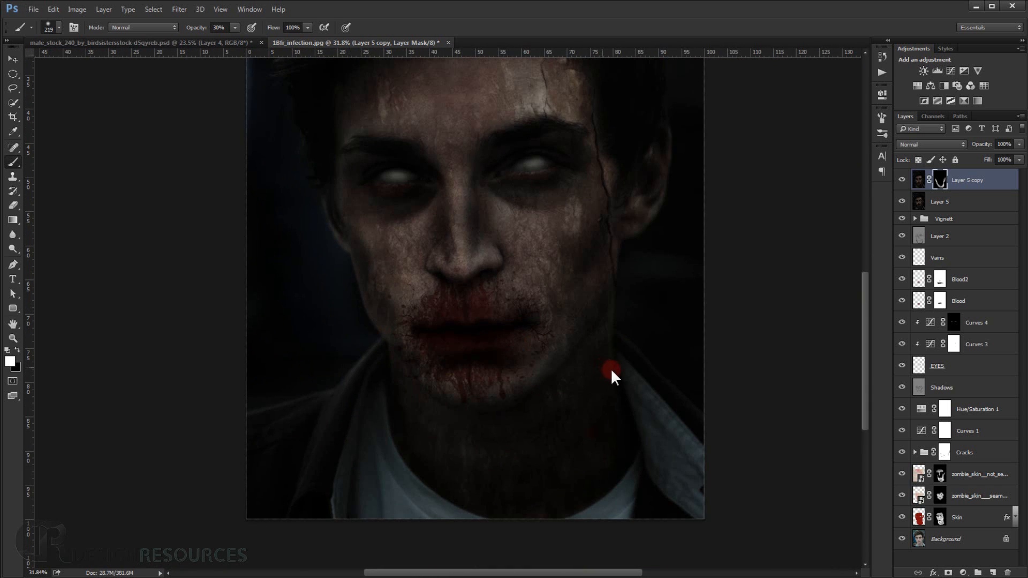
mouse_move(643, 290)
mouse_down()
mouse_move(628, 351)
mouse_move(631, 414)
mouse_move(611, 474)
mouse_move(501, 516)
mouse_move(374, 397)
mouse_move(379, 365)
mouse_move(322, 277)
mouse_move(311, 280)
mouse_move(371, 372)
mouse_move(389, 436)
mouse_move(422, 471)
mouse_move(532, 510)
mouse_move(637, 431)
mouse_move(562, 469)
mouse_move(546, 456)
mouse_move(551, 433)
mouse_move(615, 418)
mouse_up()
scroll(614, 403, down, 3)
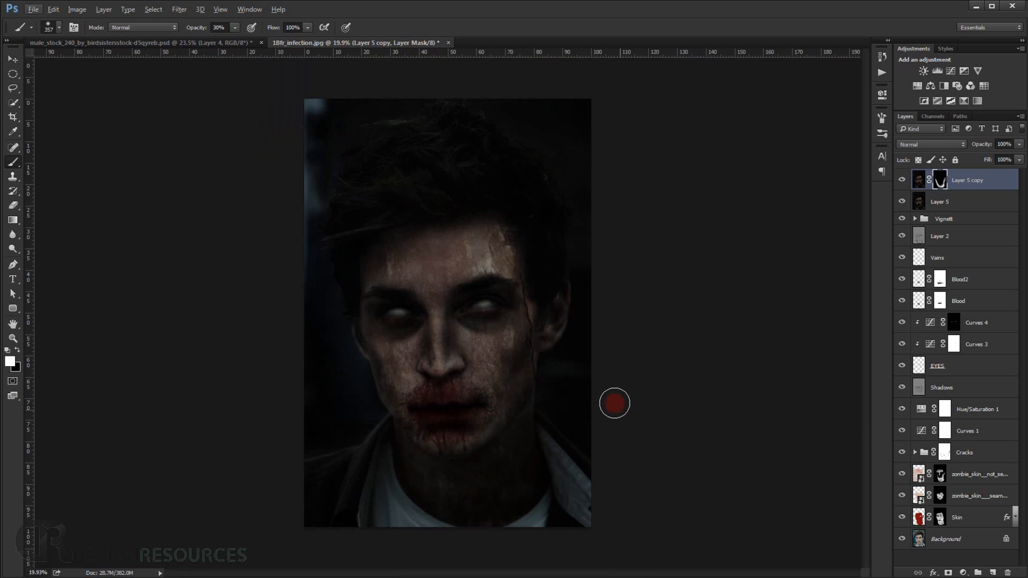
Set the brush to 708 pixels and 20% opacity and softly reveal blur around the ear, outer face and neck.
drag(521, 464, 539, 461)
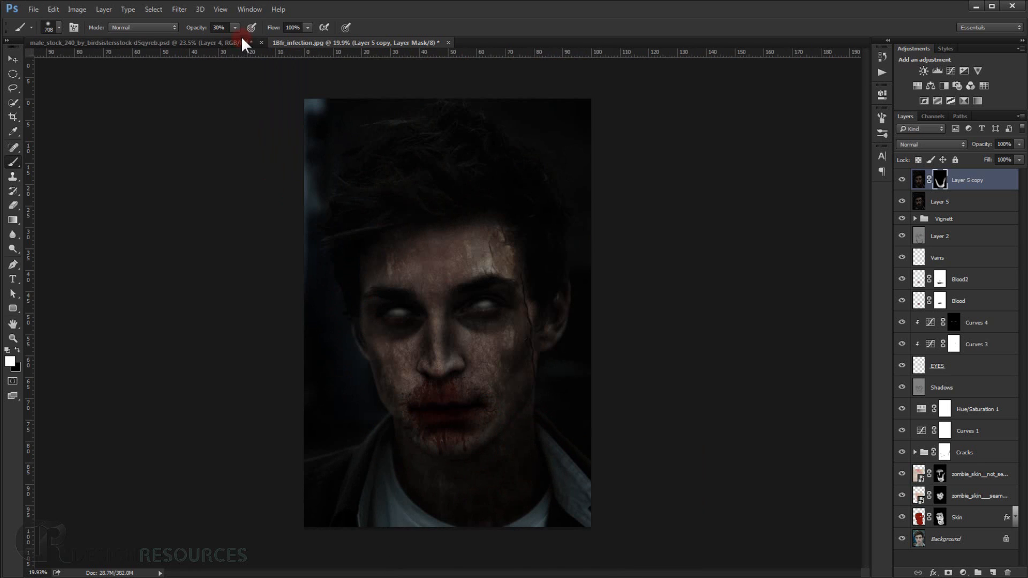
drag(192, 32, 187, 31)
scroll(500, 338, up, 2)
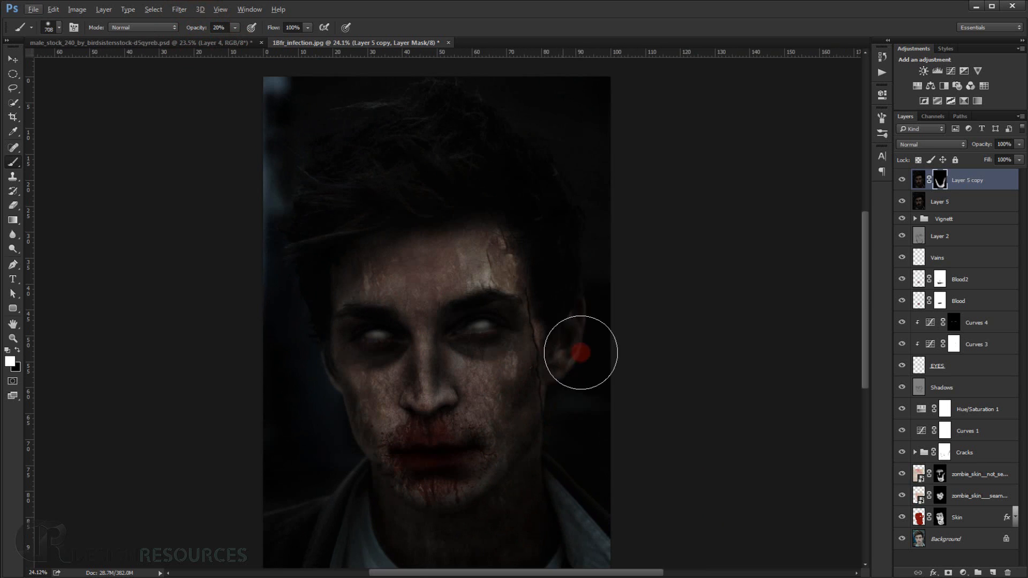
drag(604, 260, 612, 364)
drag(558, 460, 523, 319)
drag(520, 395, 461, 453)
scroll(464, 447, up, 3)
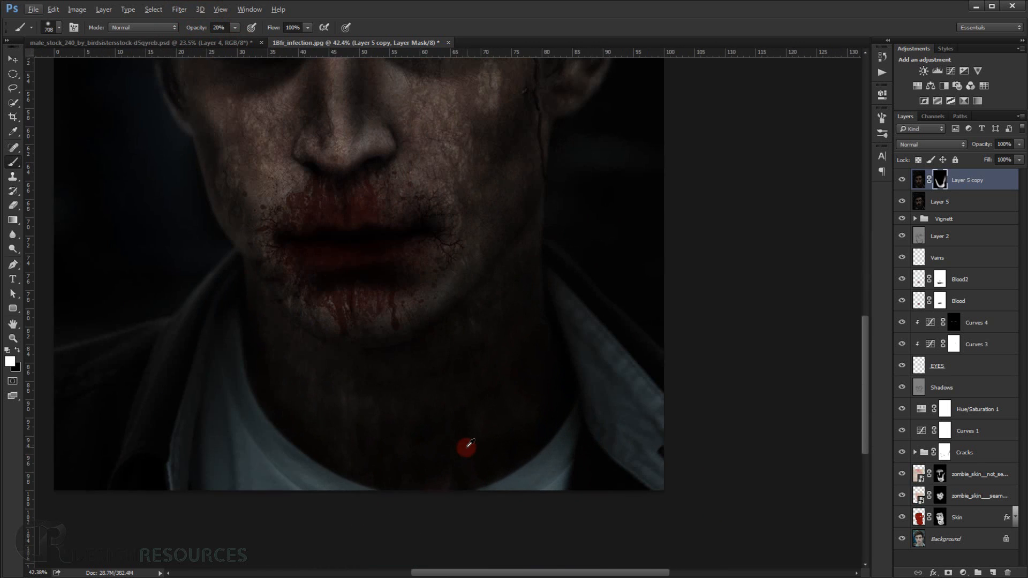
Hide and show the masked blur layer to compare the portrait with and without the blurred edges.
click(902, 182)
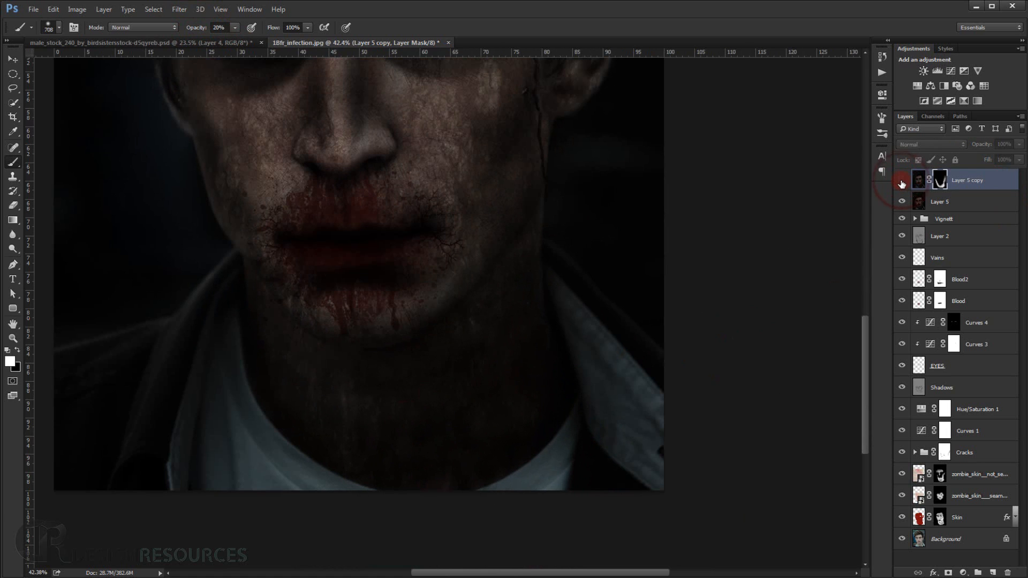
click(901, 182)
scroll(493, 217, down, 5)
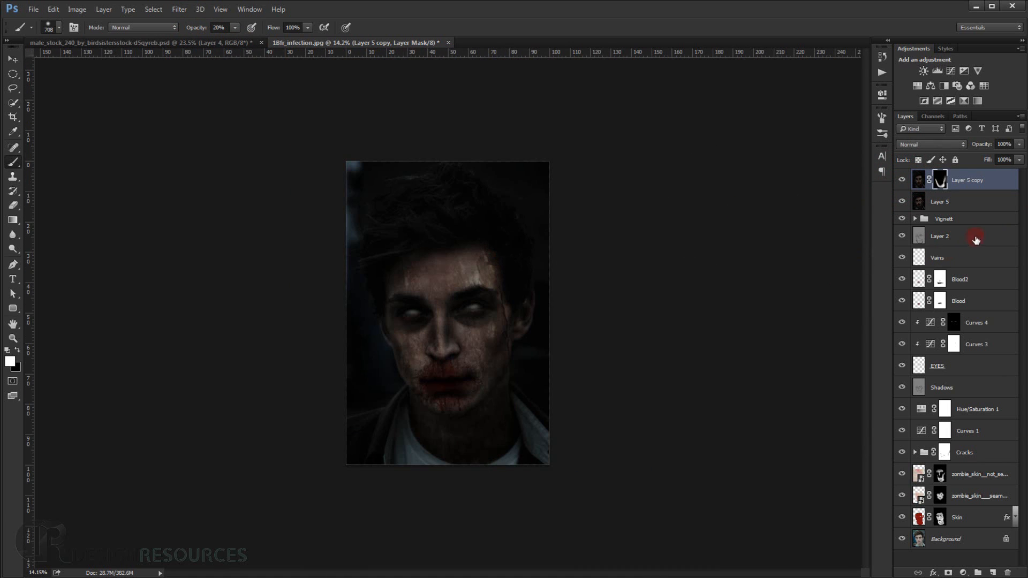
scroll(667, 310, up, 3)
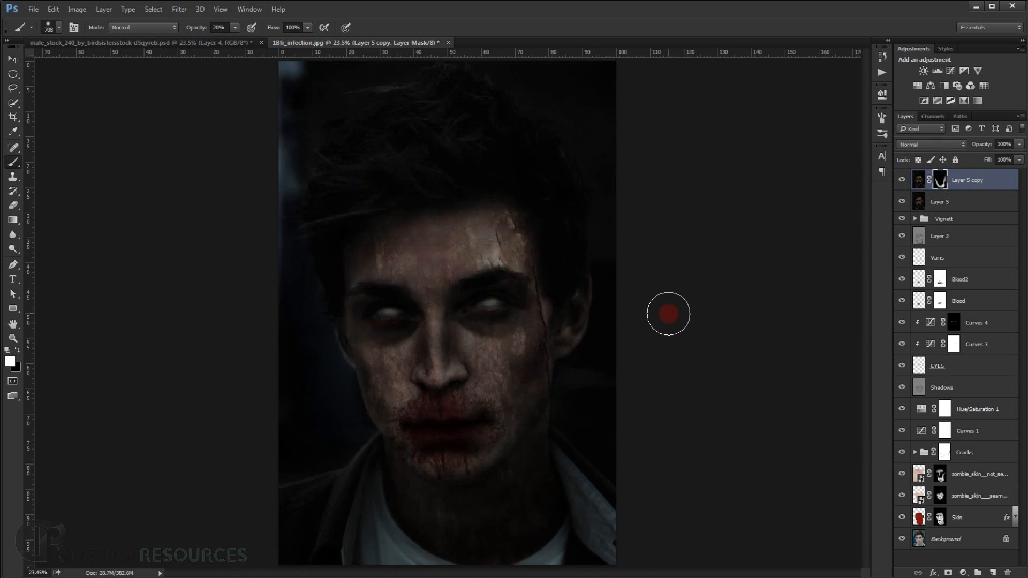
Add a Levels adjustment above the blur layer, slightly raising the Blue channel's output black level and lowering its output white level.
click(964, 572)
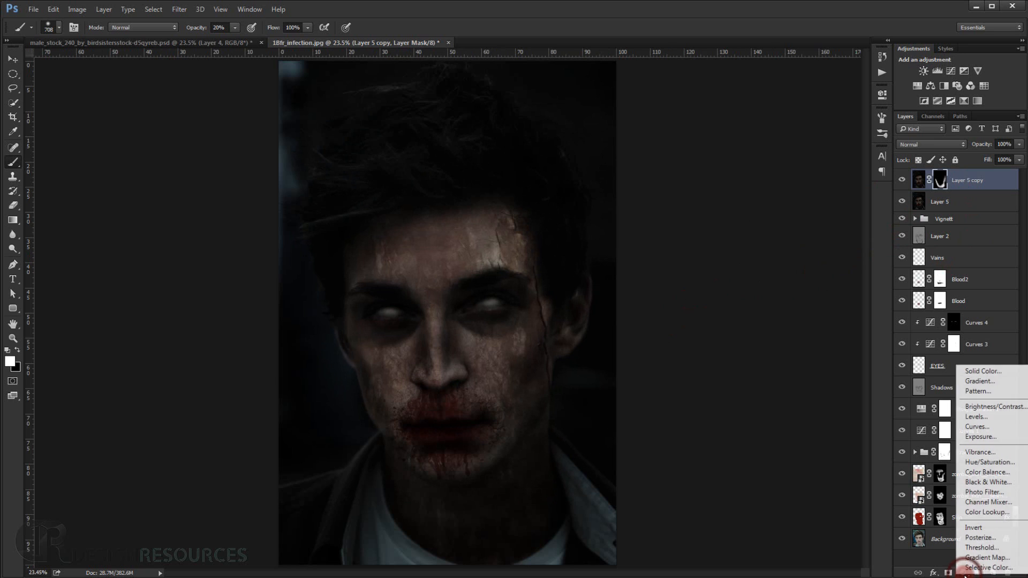
click(972, 413)
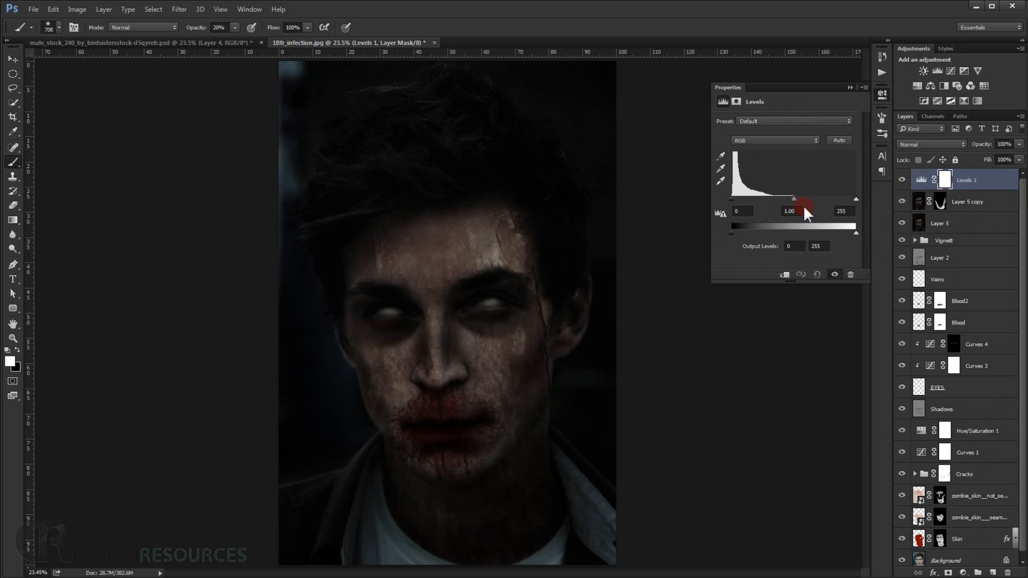
click(769, 142)
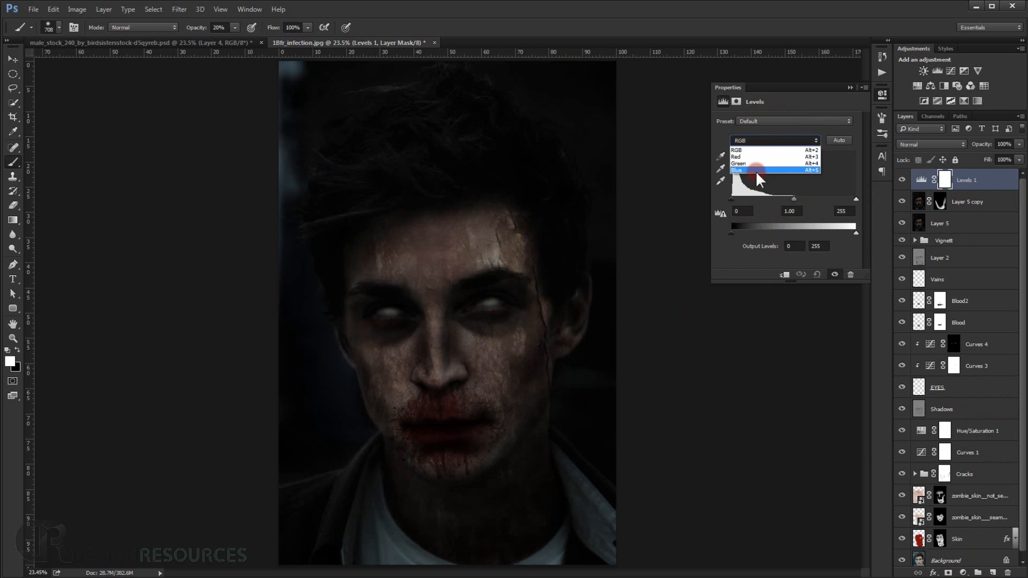
click(764, 167)
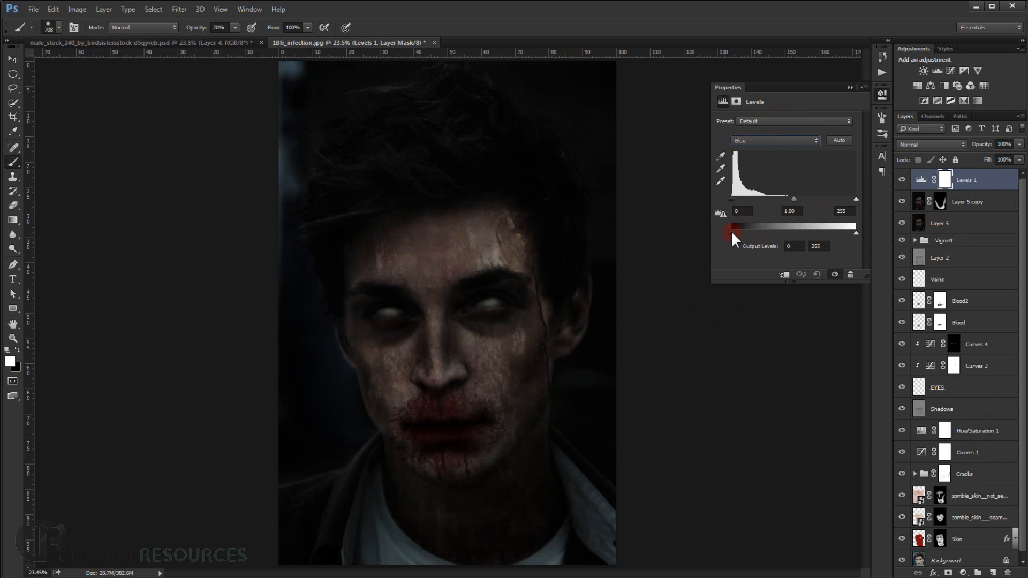
drag(731, 233, 736, 231)
drag(857, 238, 851, 242)
click(850, 87)
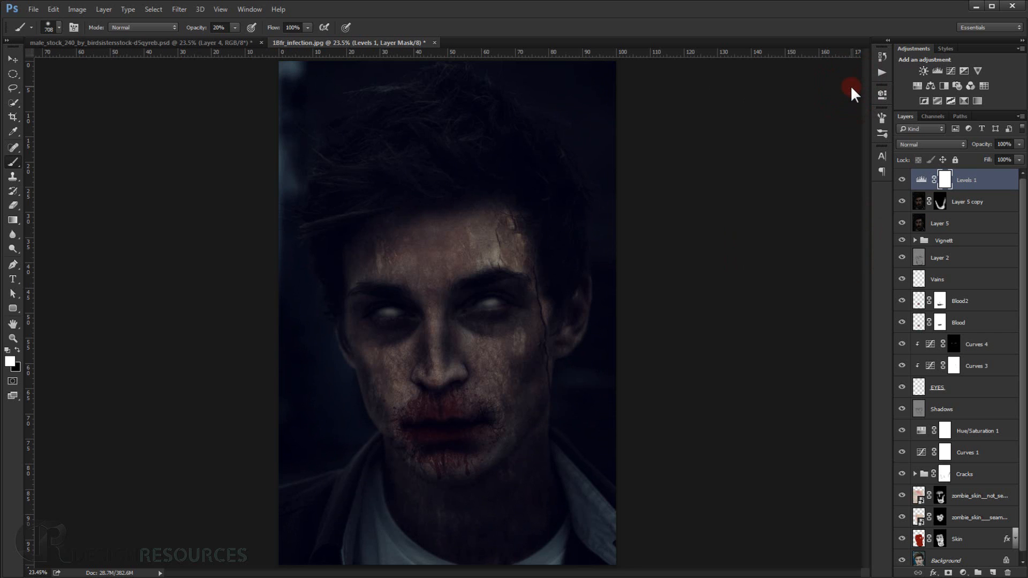
scroll(614, 344, up, 2)
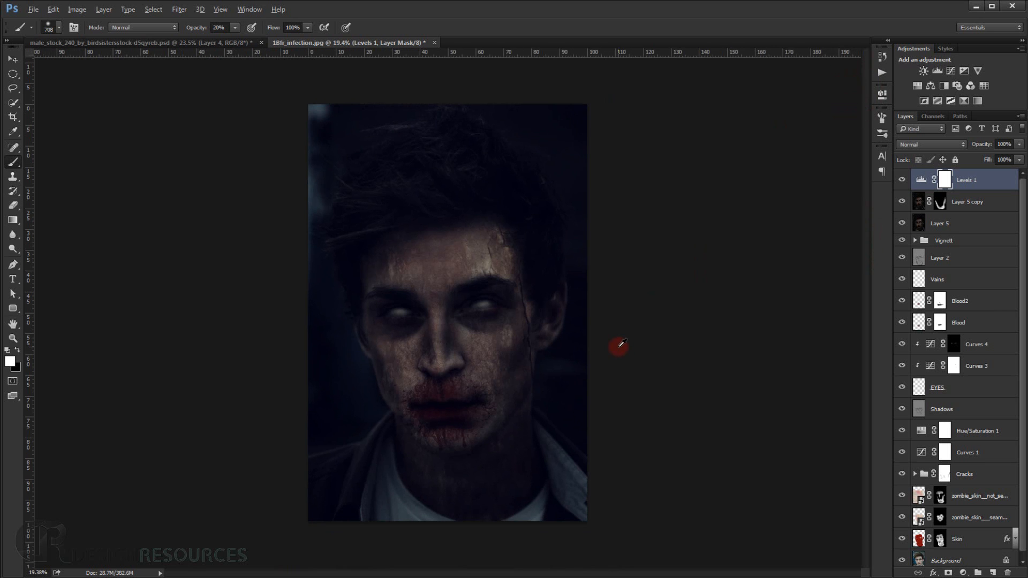
Add a Selective Color adjustment above the Levels layer, setting the Reds' cyan to about -34% and lowering their magenta.
click(962, 572)
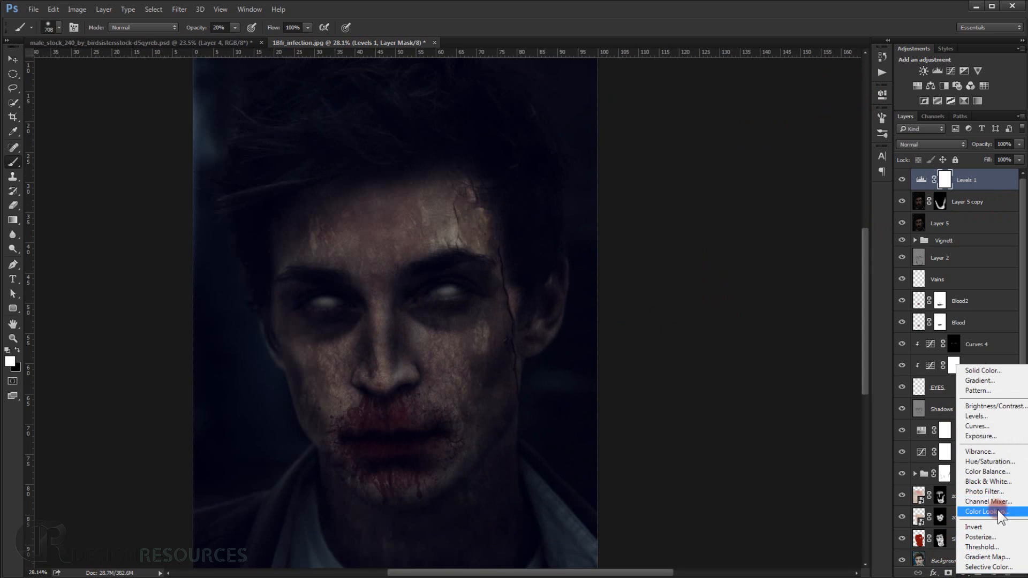
click(987, 567)
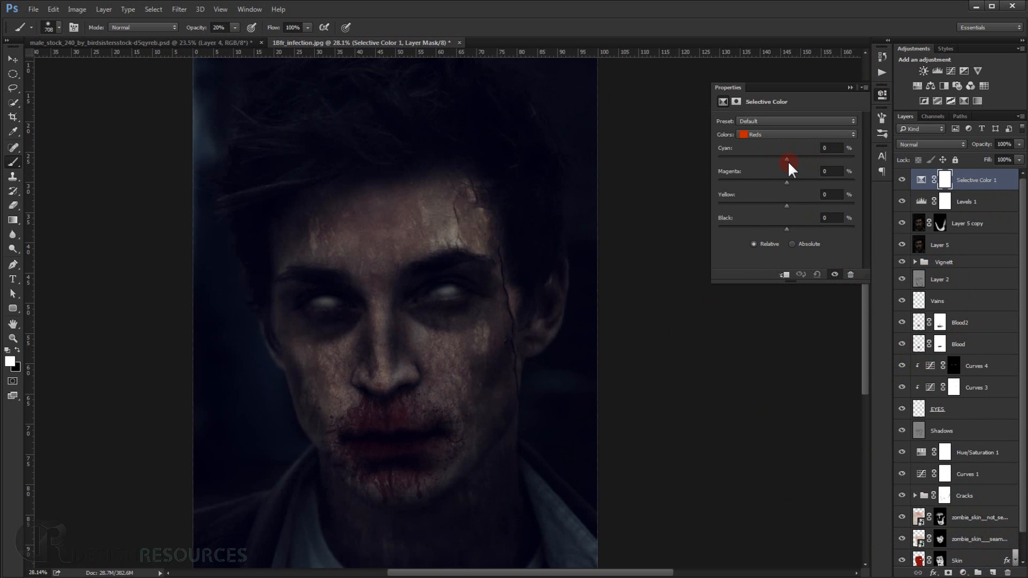
mouse_move(787, 161)
mouse_down()
mouse_move(778, 162)
mouse_move(796, 161)
mouse_move(772, 161)
mouse_move(783, 158)
mouse_up()
scroll(348, 486, up, 5)
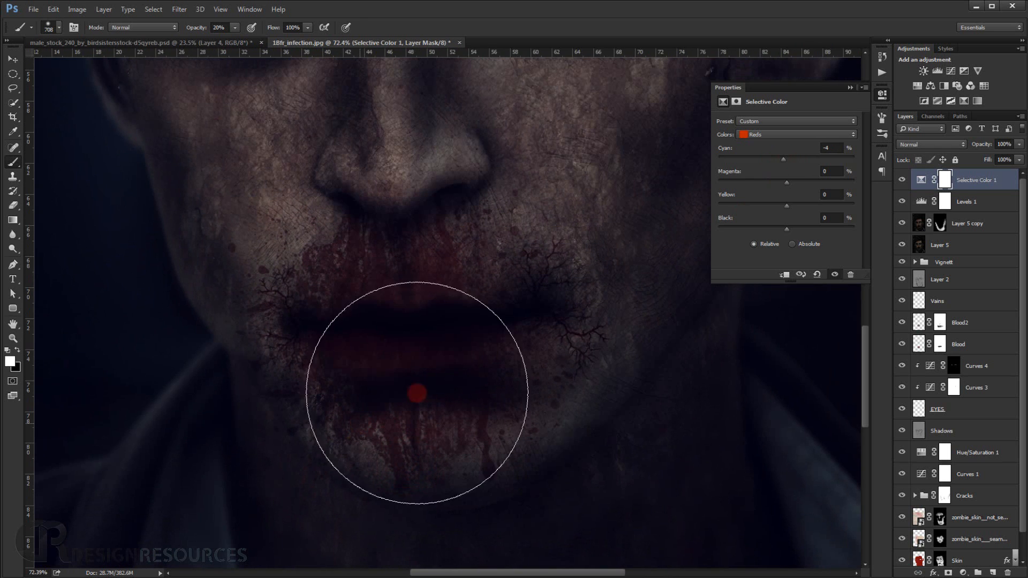
drag(783, 158, 762, 179)
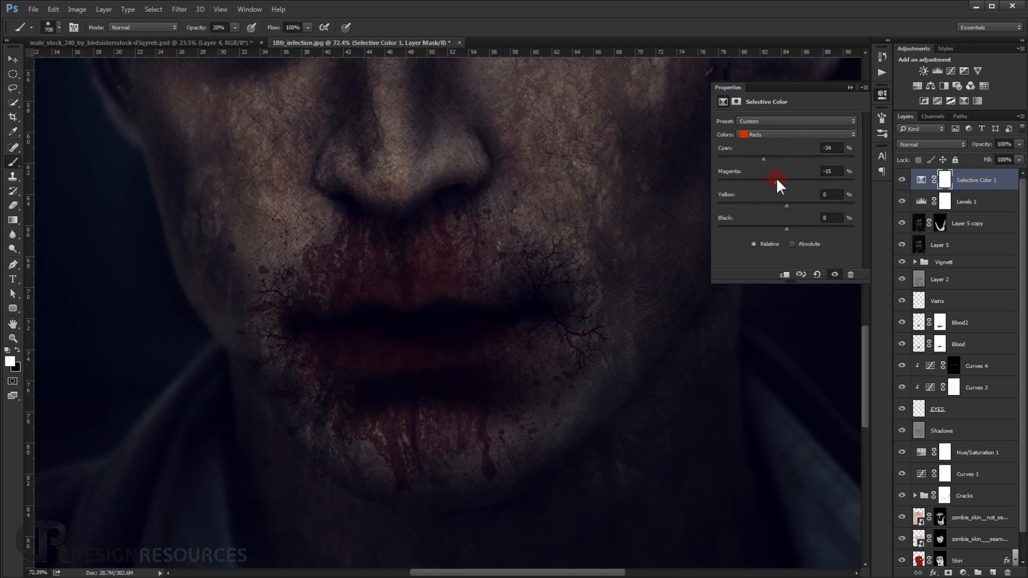
click(768, 134)
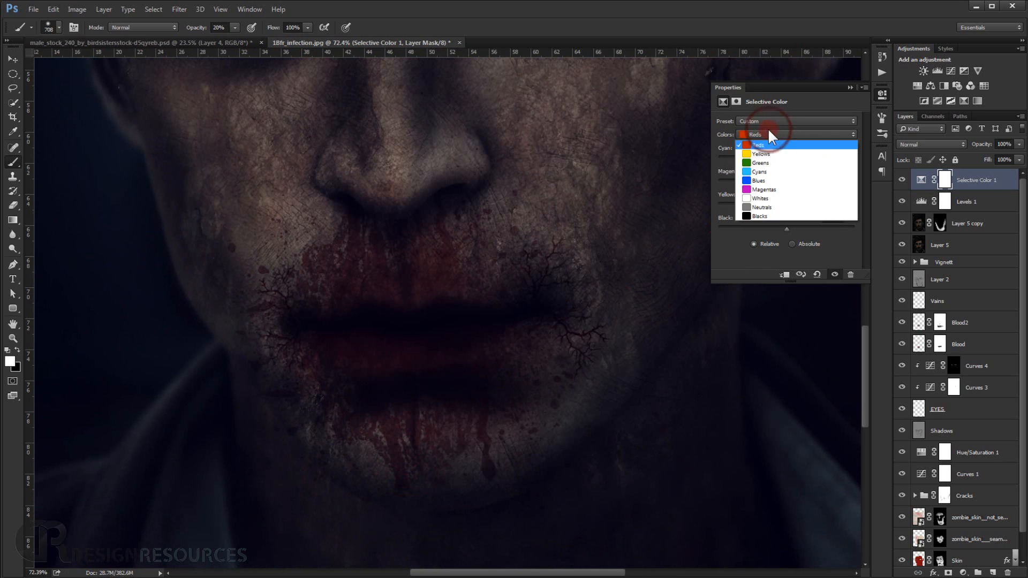
click(775, 207)
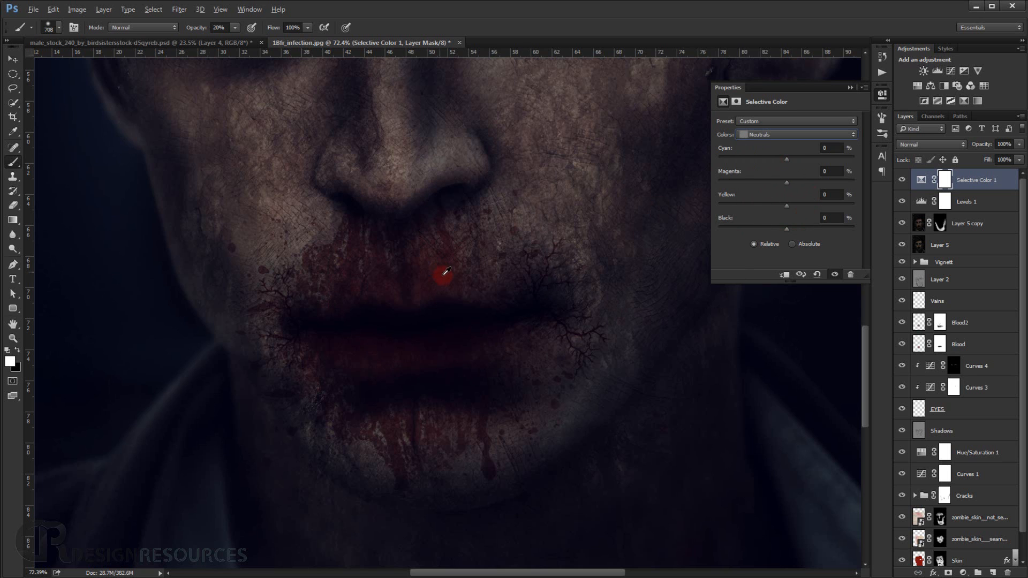
key(Down)
click(850, 88)
scroll(625, 209, down, 9)
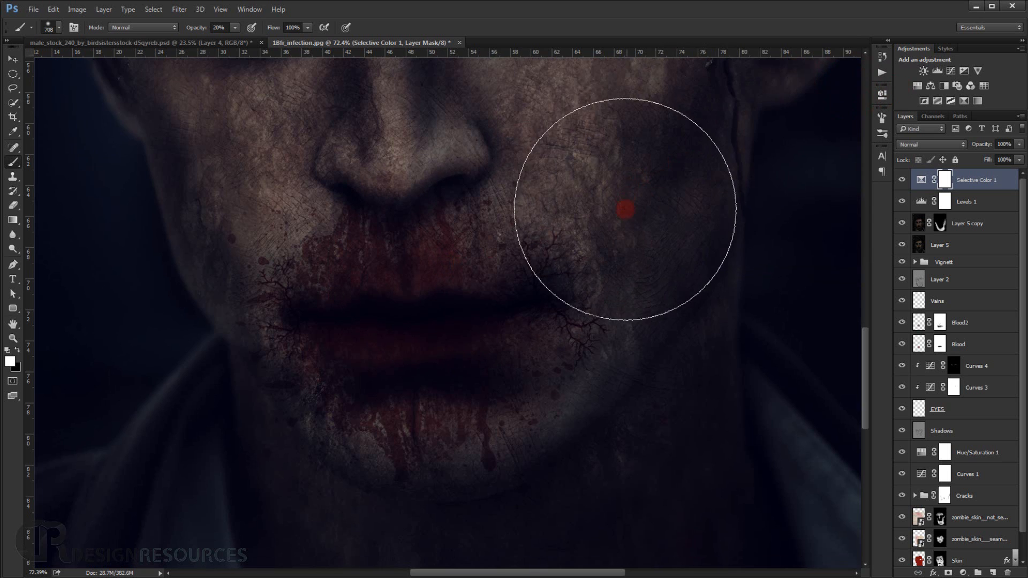
drag(619, 212, 544, 396)
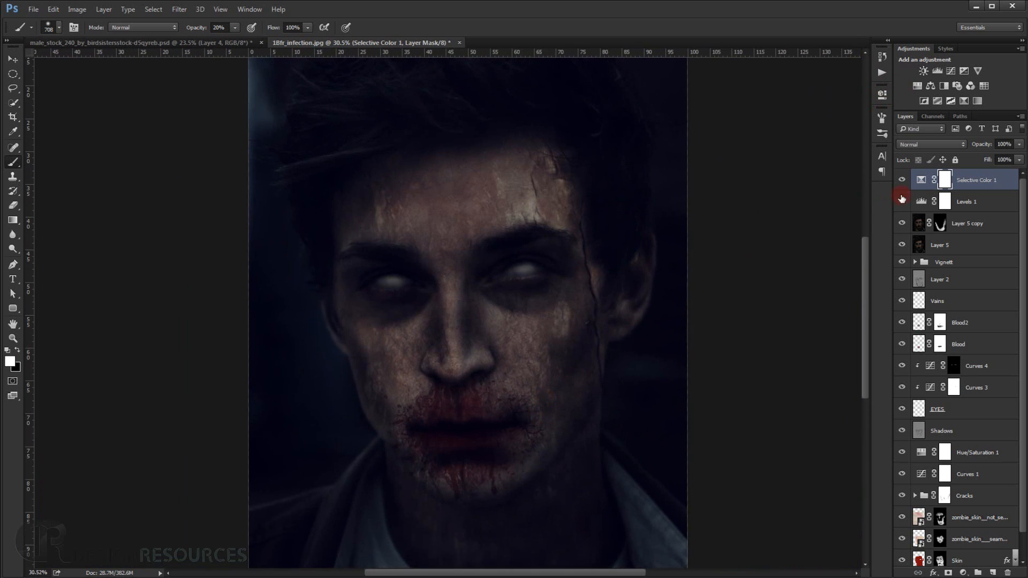
In the Selective Color adjustment, set the Neutrals' cyan to about +7% and slightly lower their magenta, yellow and black.
double_click(921, 180)
click(781, 135)
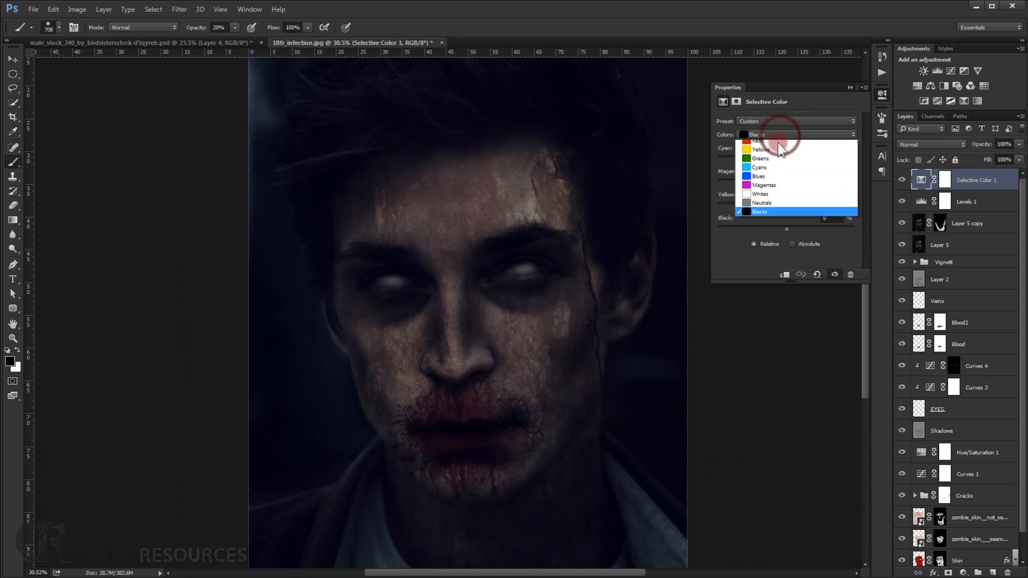
click(767, 204)
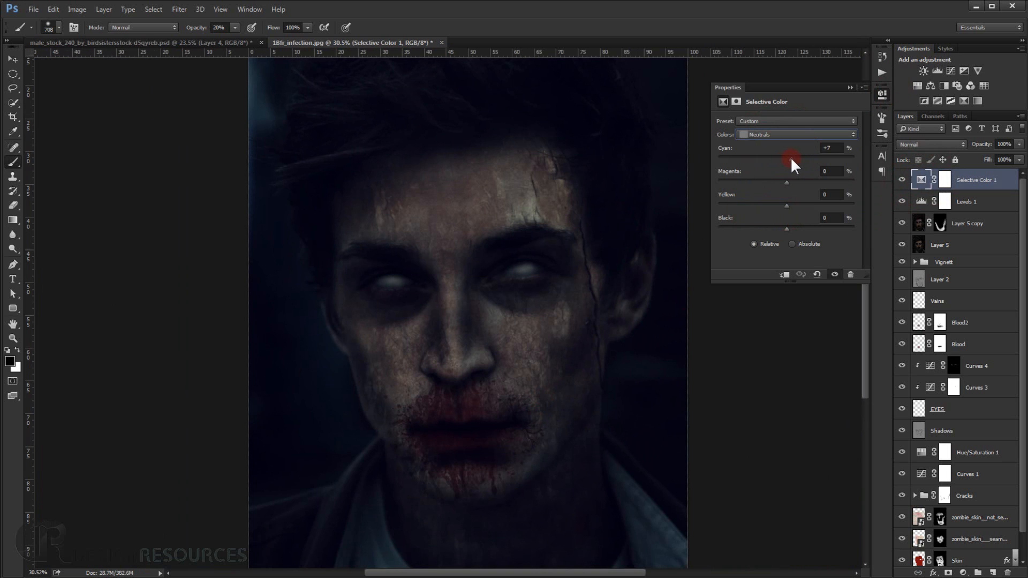
drag(786, 182, 786, 182)
drag(787, 205, 785, 204)
drag(786, 229, 785, 229)
click(850, 88)
key(ctrl+0)
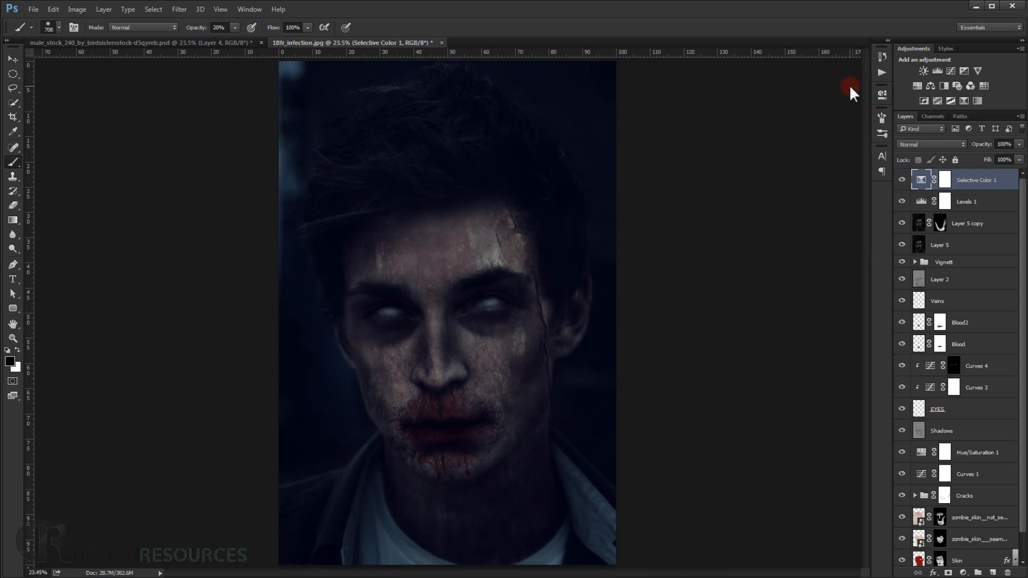
Hide and show the Selective Color layer to compare the portrait with and without its colour grading.
click(902, 181)
click(901, 181)
click(902, 181)
click(901, 181)
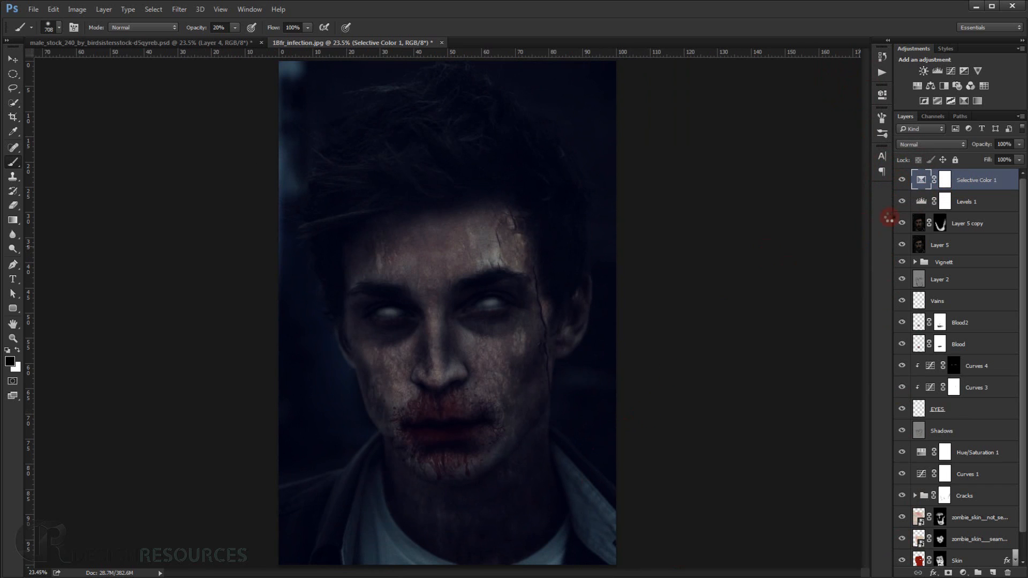
Stamp all visible layers into a new top layer and hide the layers between it and the Background.
key(ctrl+alt+shift+e)
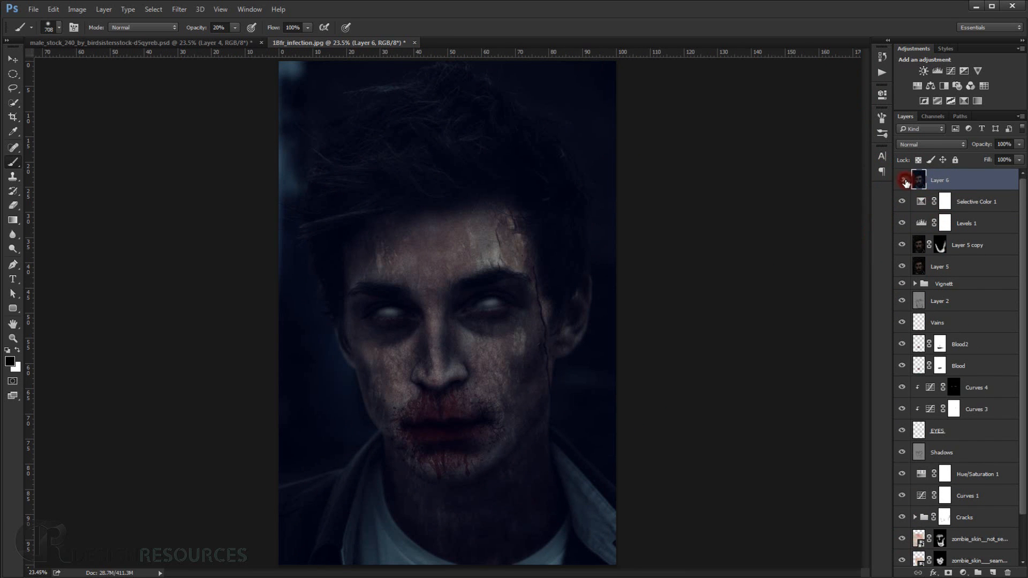
scroll(921, 321, down, 2)
alt+click(902, 555)
scroll(924, 478, up, 2)
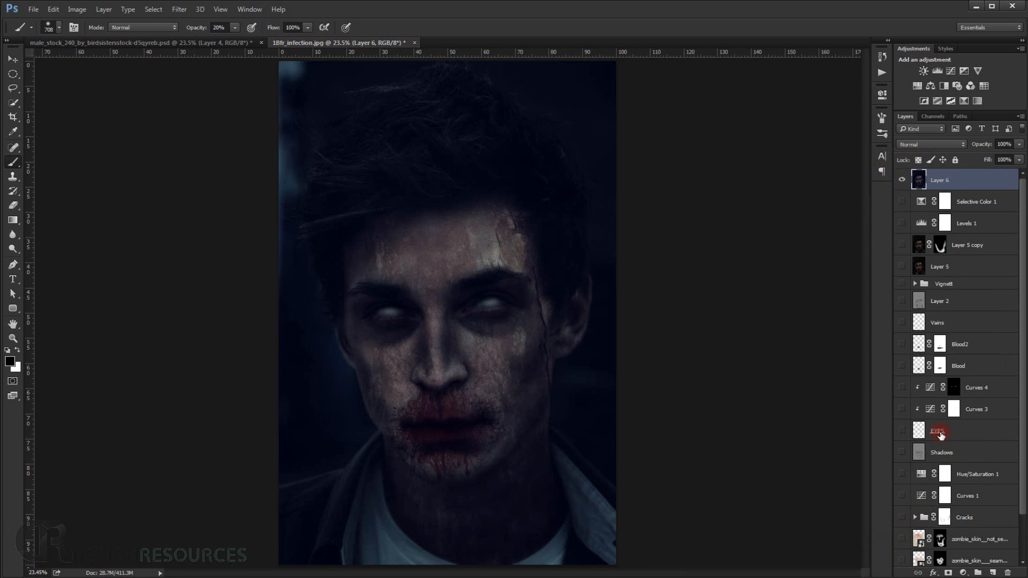
Compare the merged zombie layer with the original portrait and inspect the final image fitted to the workspace without panels.
click(902, 180)
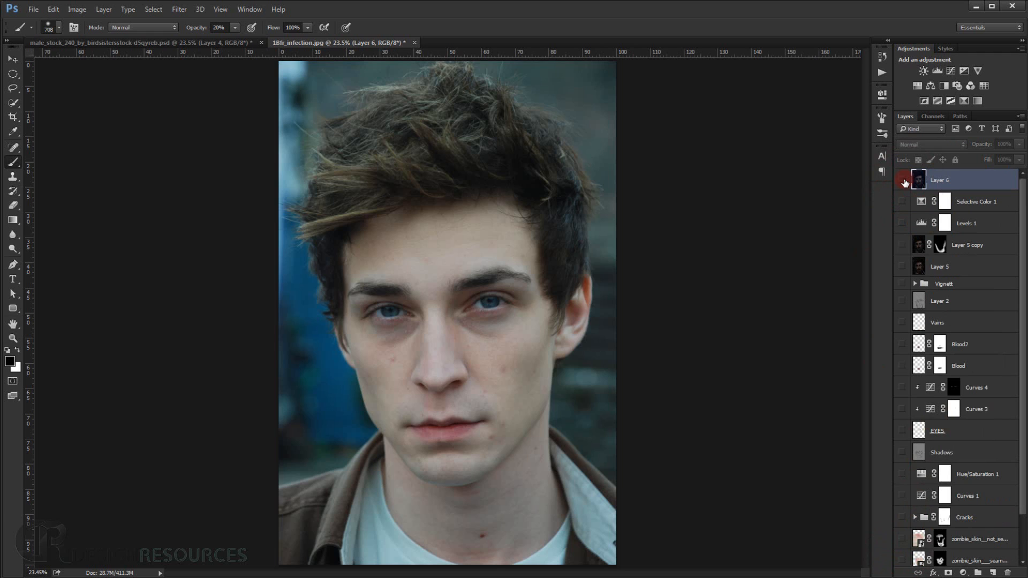
click(902, 181)
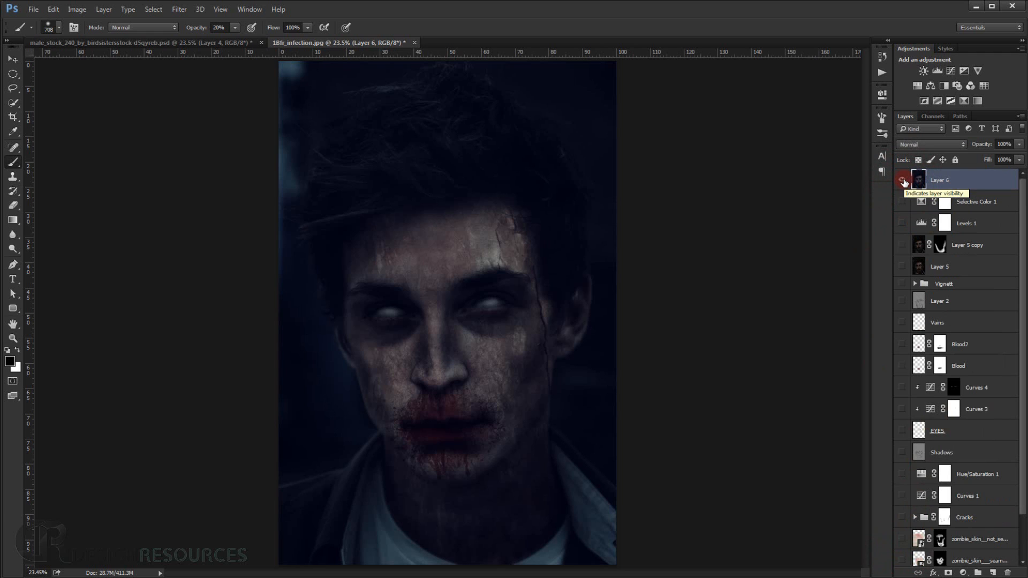
key(Tab)
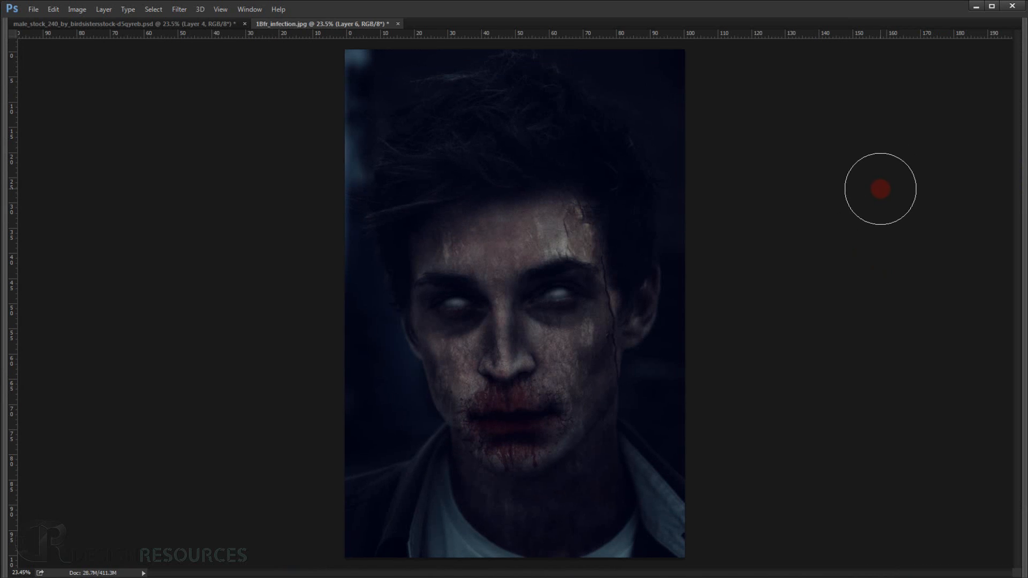
key(ctrl+0)
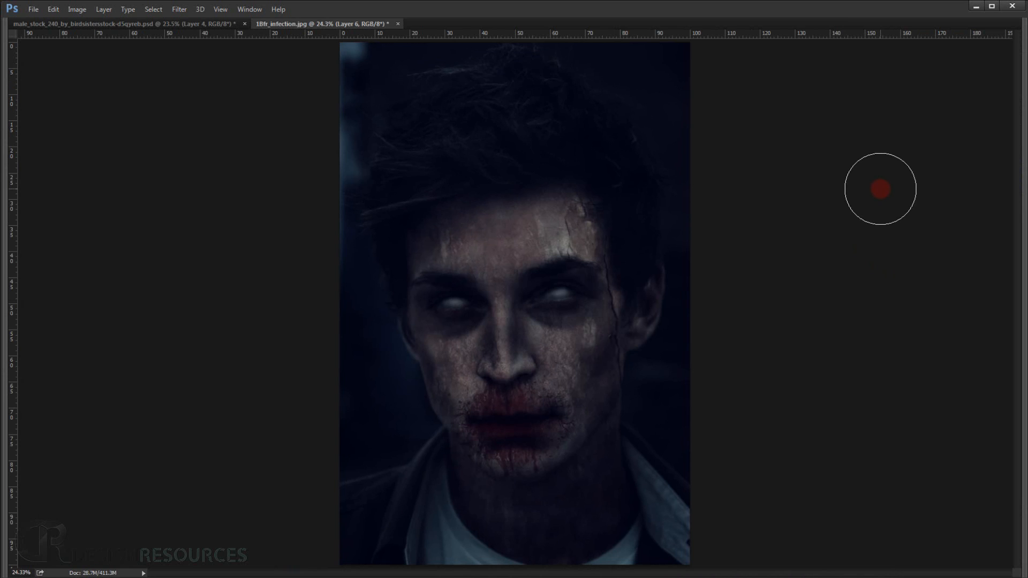